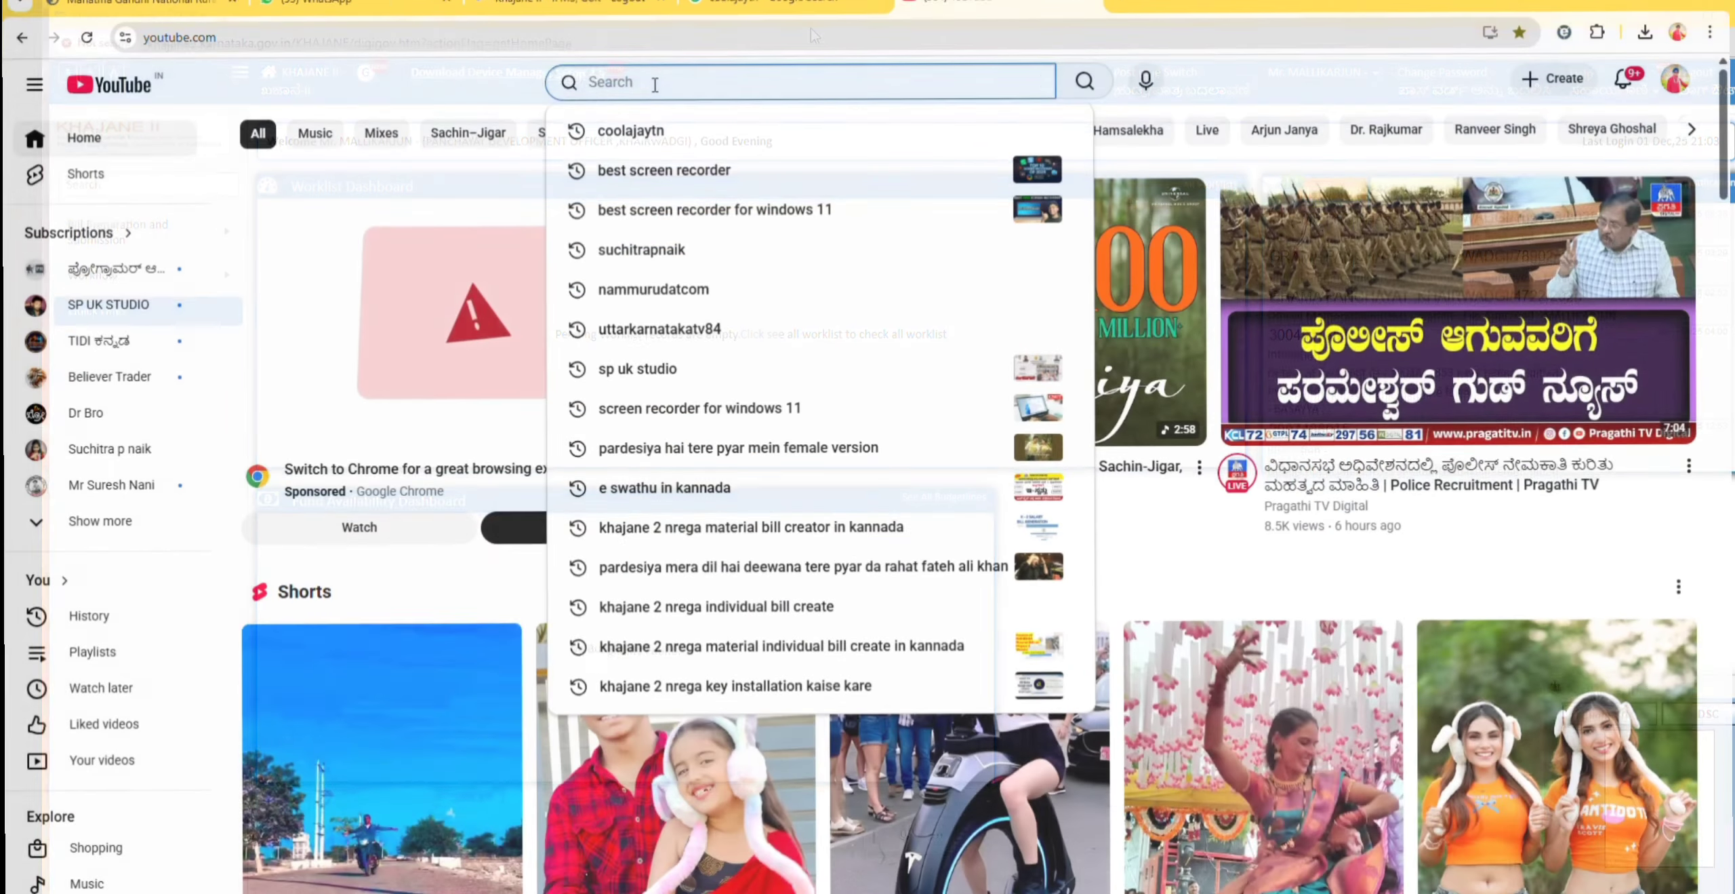
Step: Search YouTube for coolajaytn and set notifications for the matching subscribed vlog channel to All
type("coolajaytn")
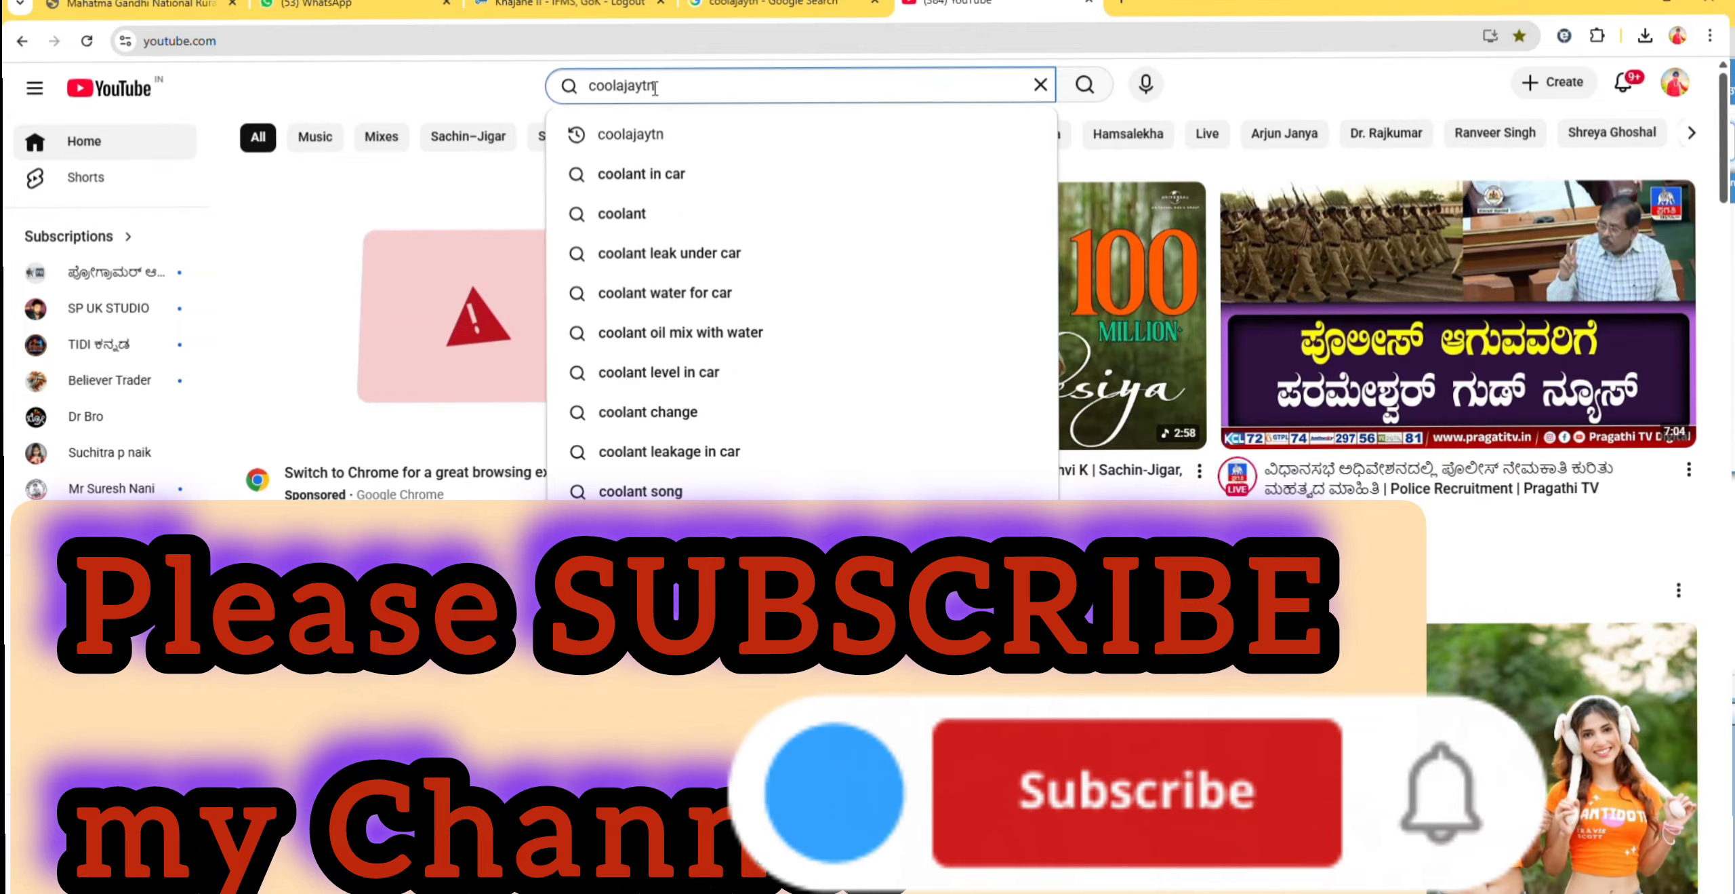
key("Return")
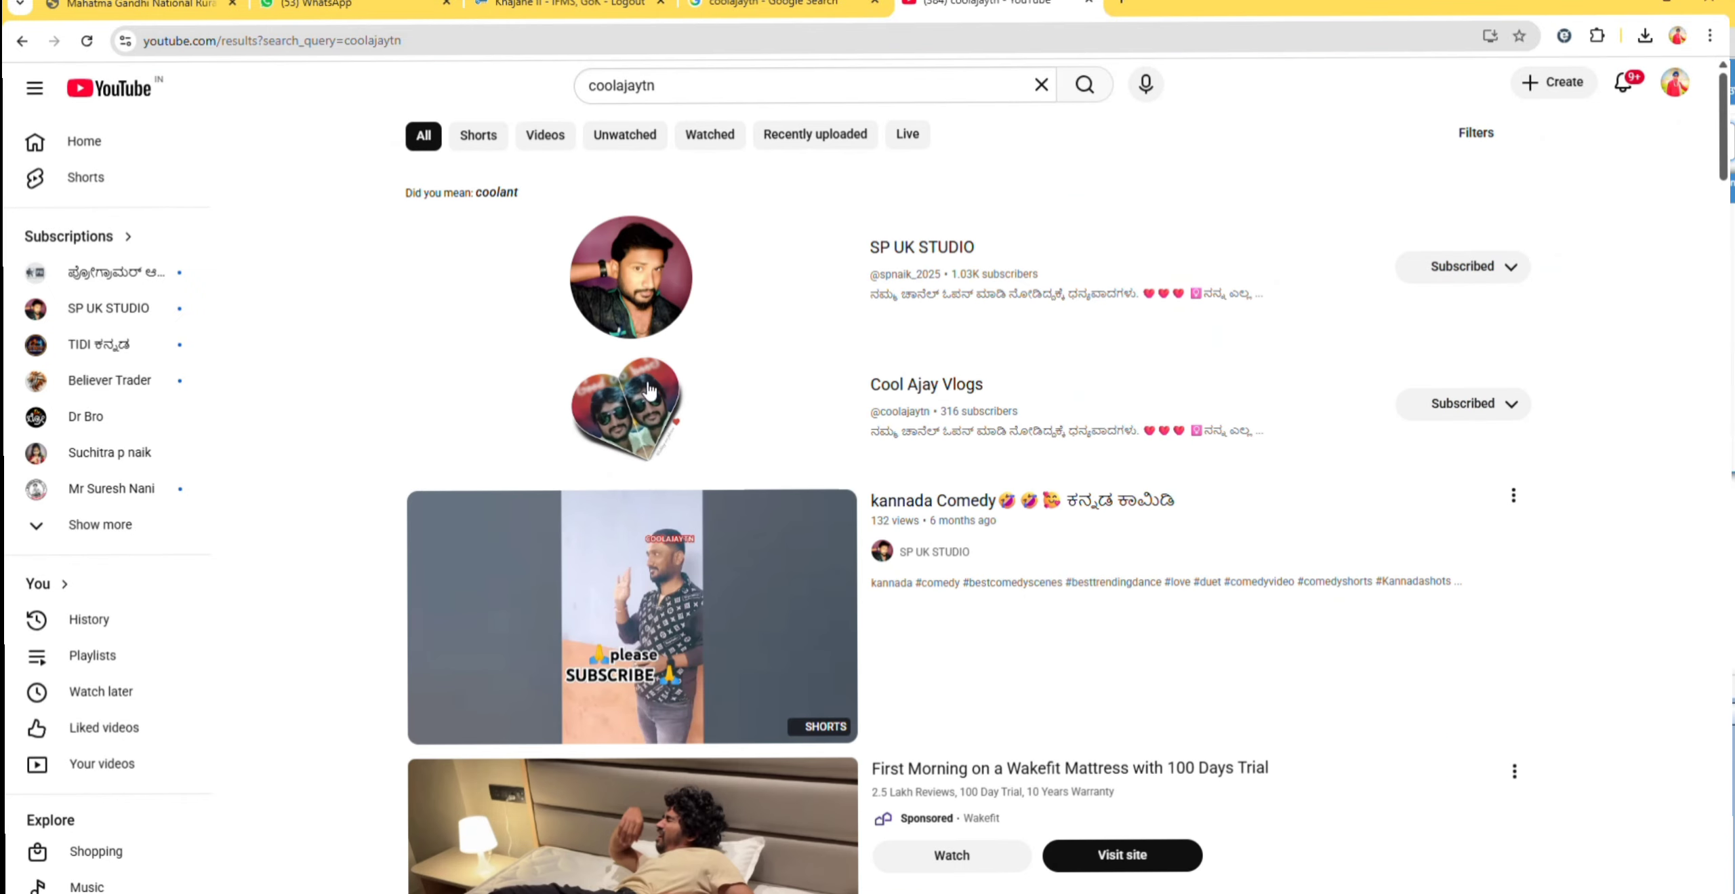
left_click(1450, 275)
left_click(1449, 318)
left_click(1420, 410)
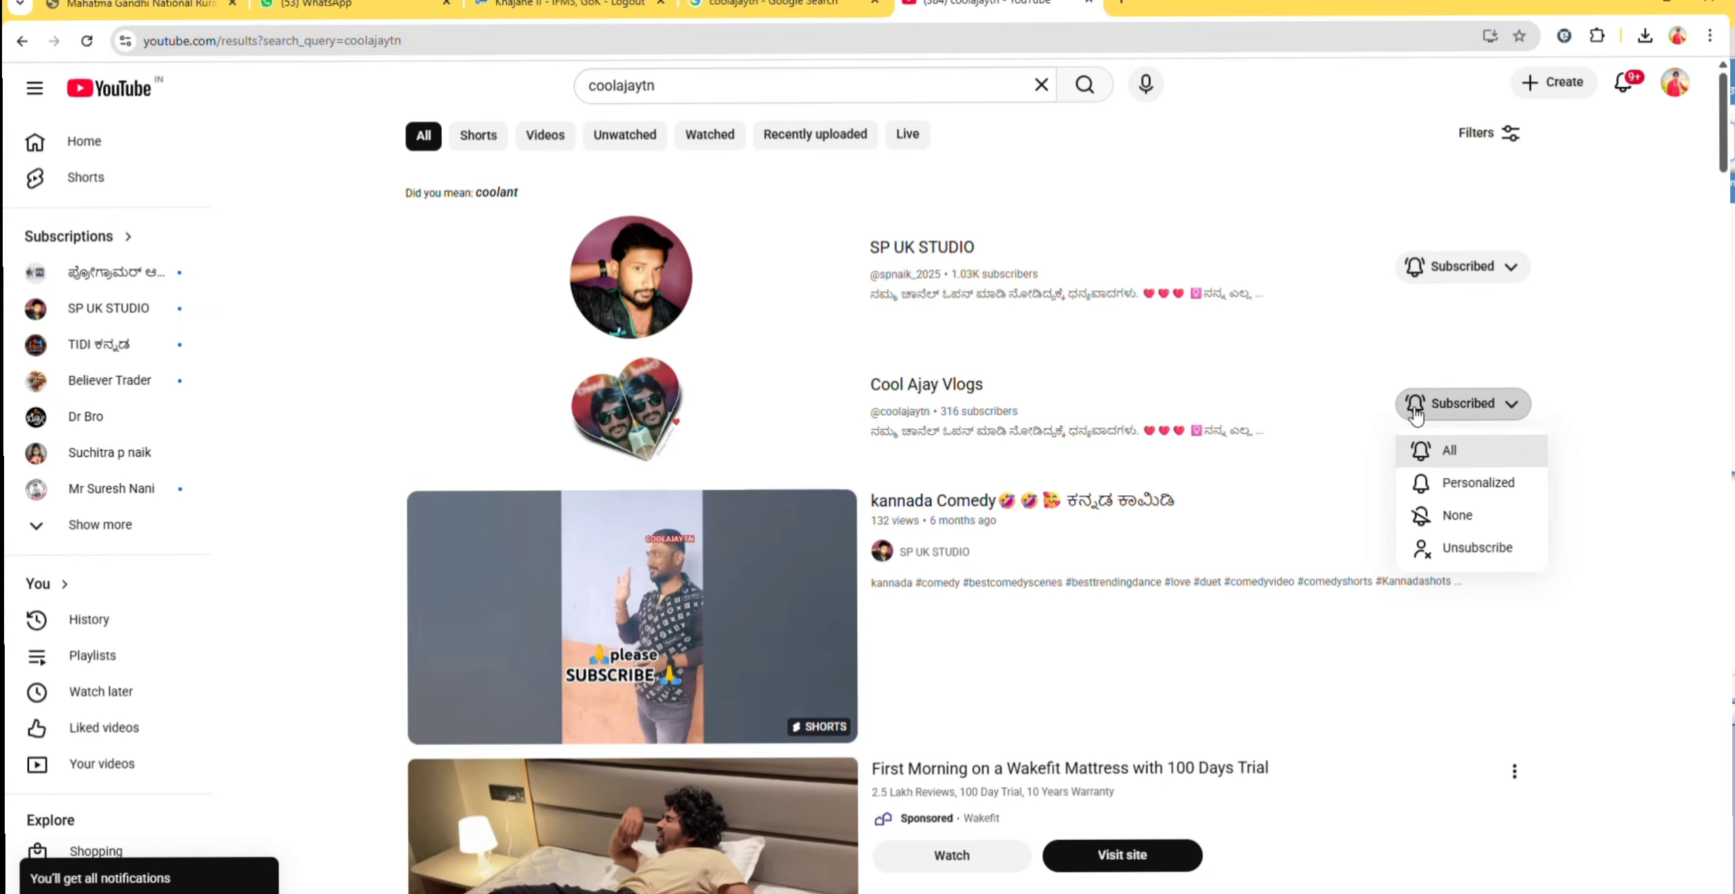
left_click(1441, 452)
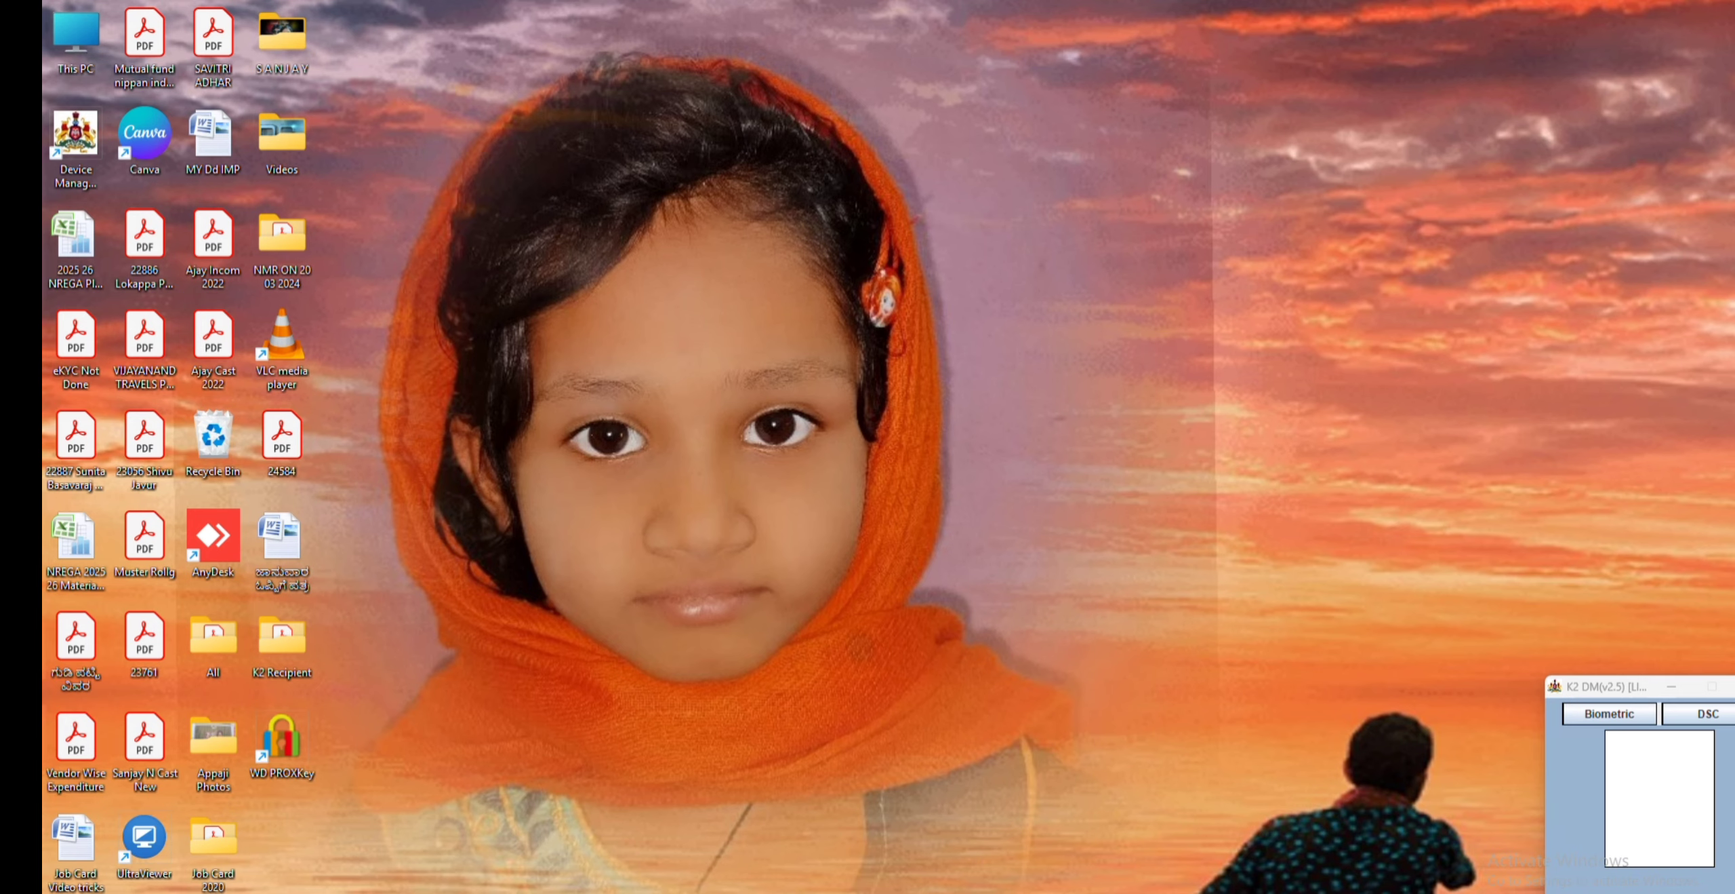
Step: Switch to the Khajane II window and select the OM Initiating Authority role in Post/Role Selection
mouse_move(393, 892)
left_click(462, 883)
left_click(1150, 82)
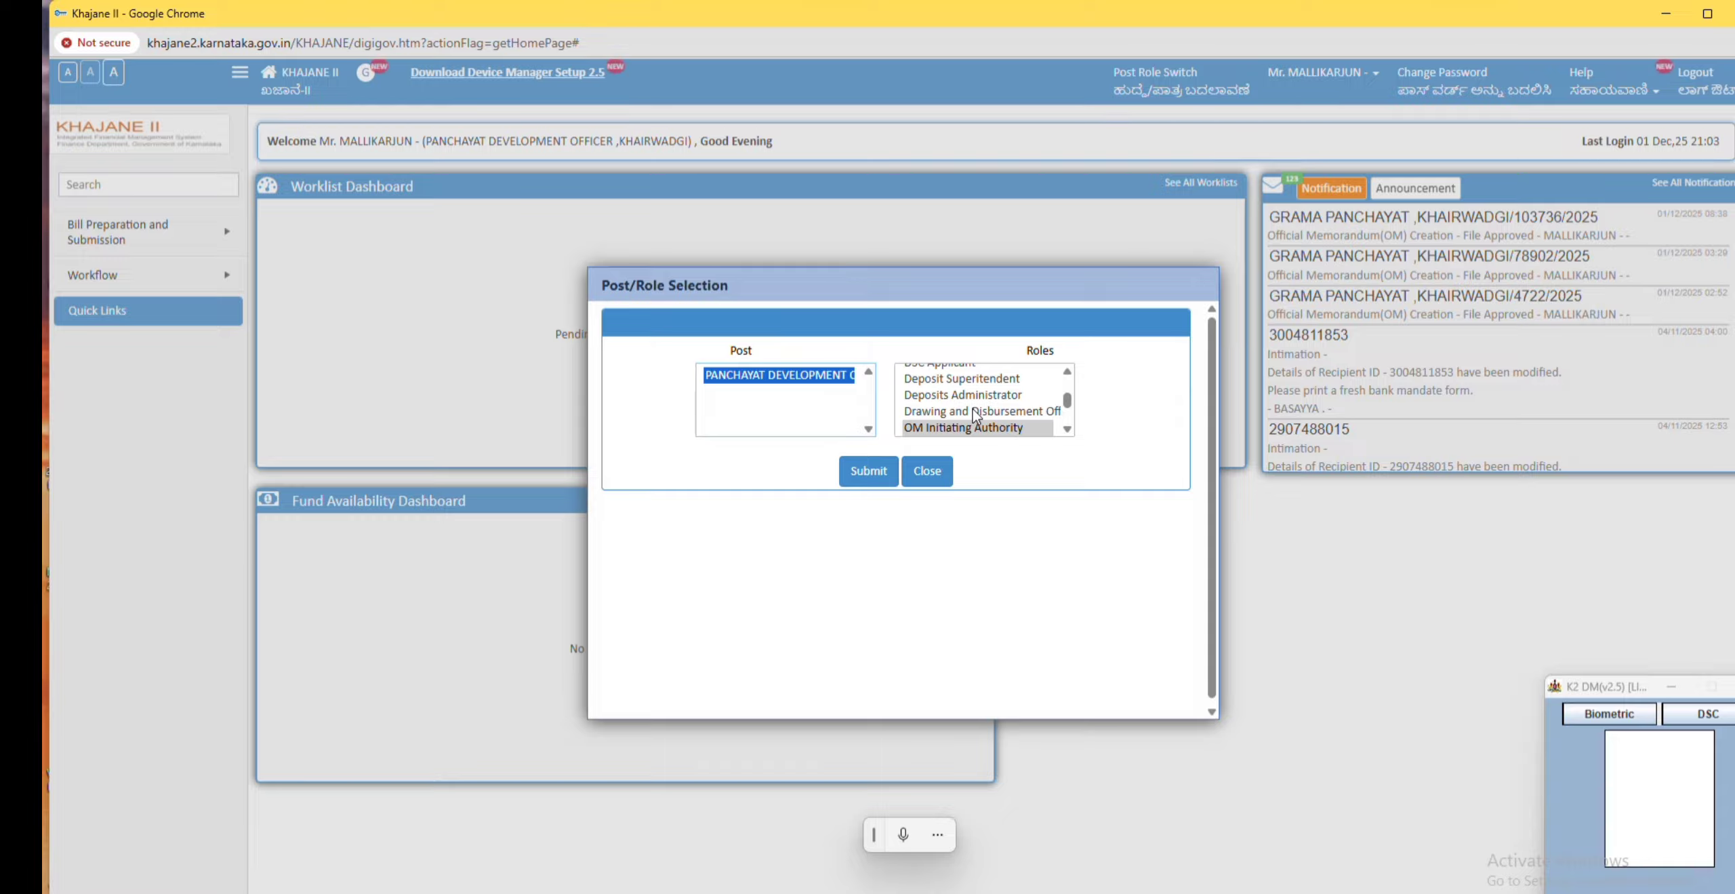
left_click(956, 429)
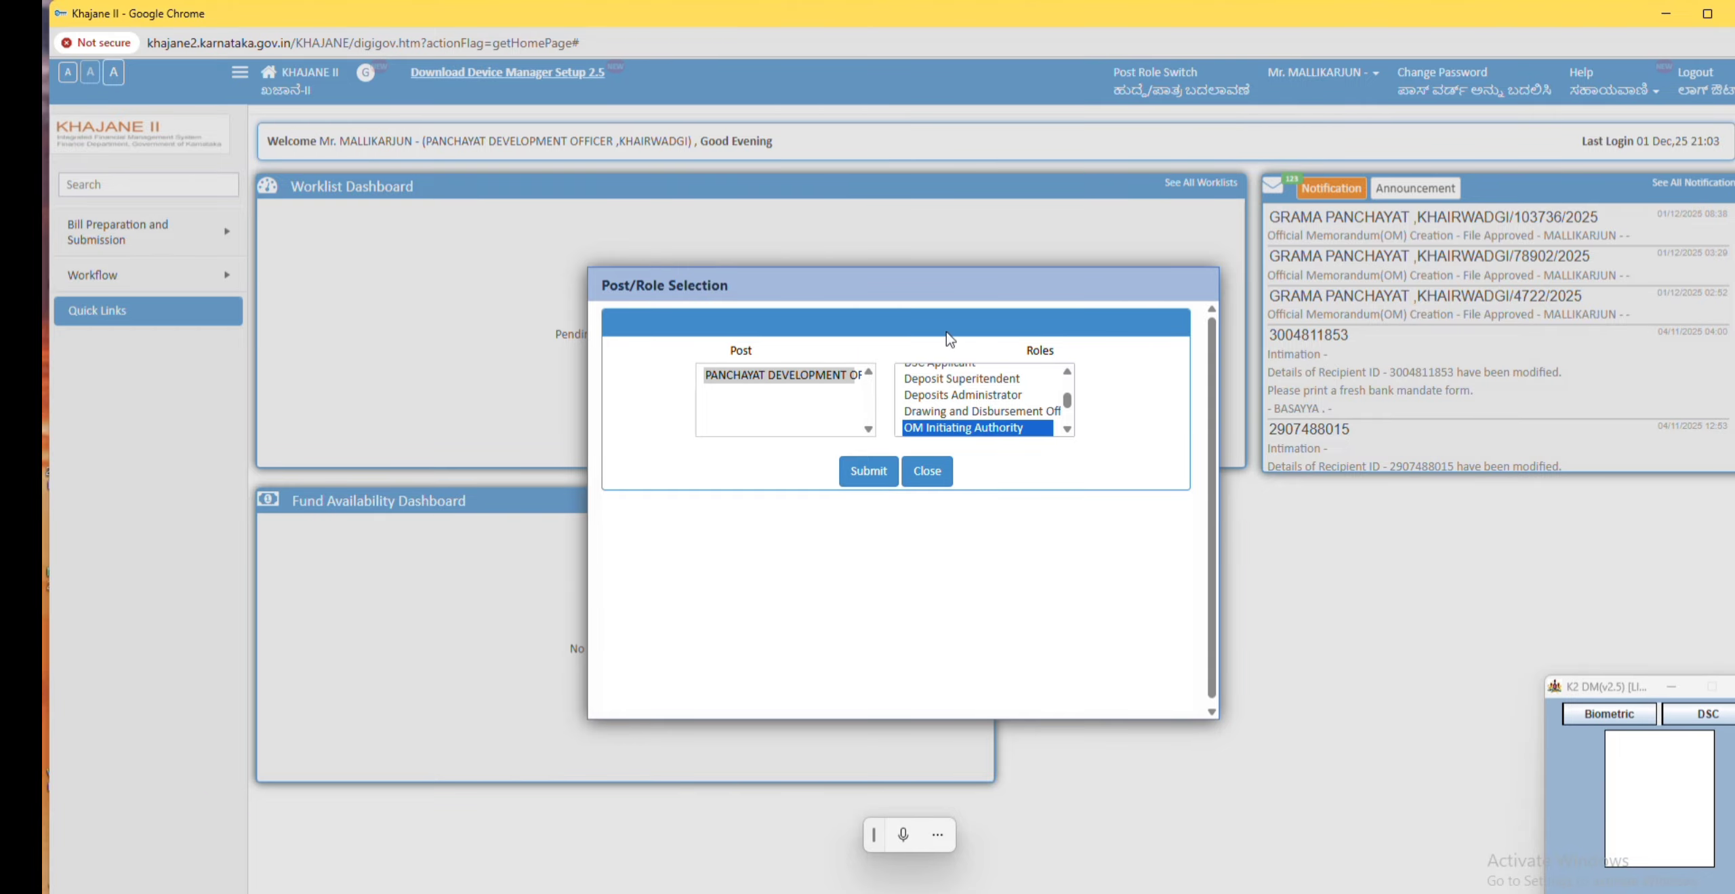
left_click(393, 892)
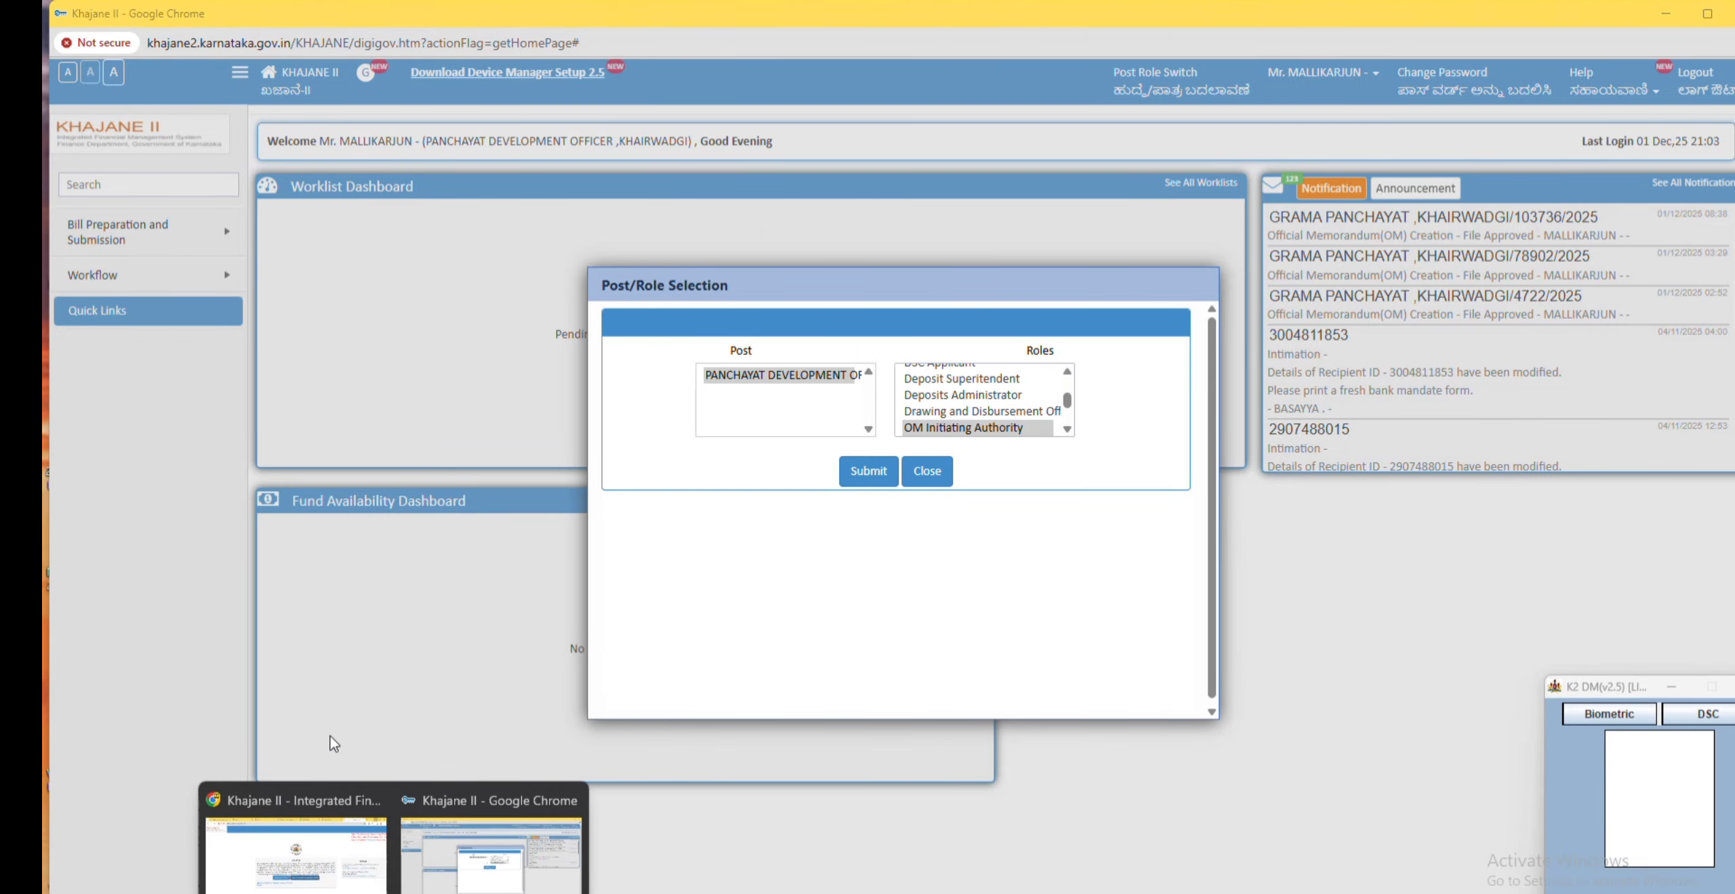
left_click(305, 837)
left_click(1207, 19)
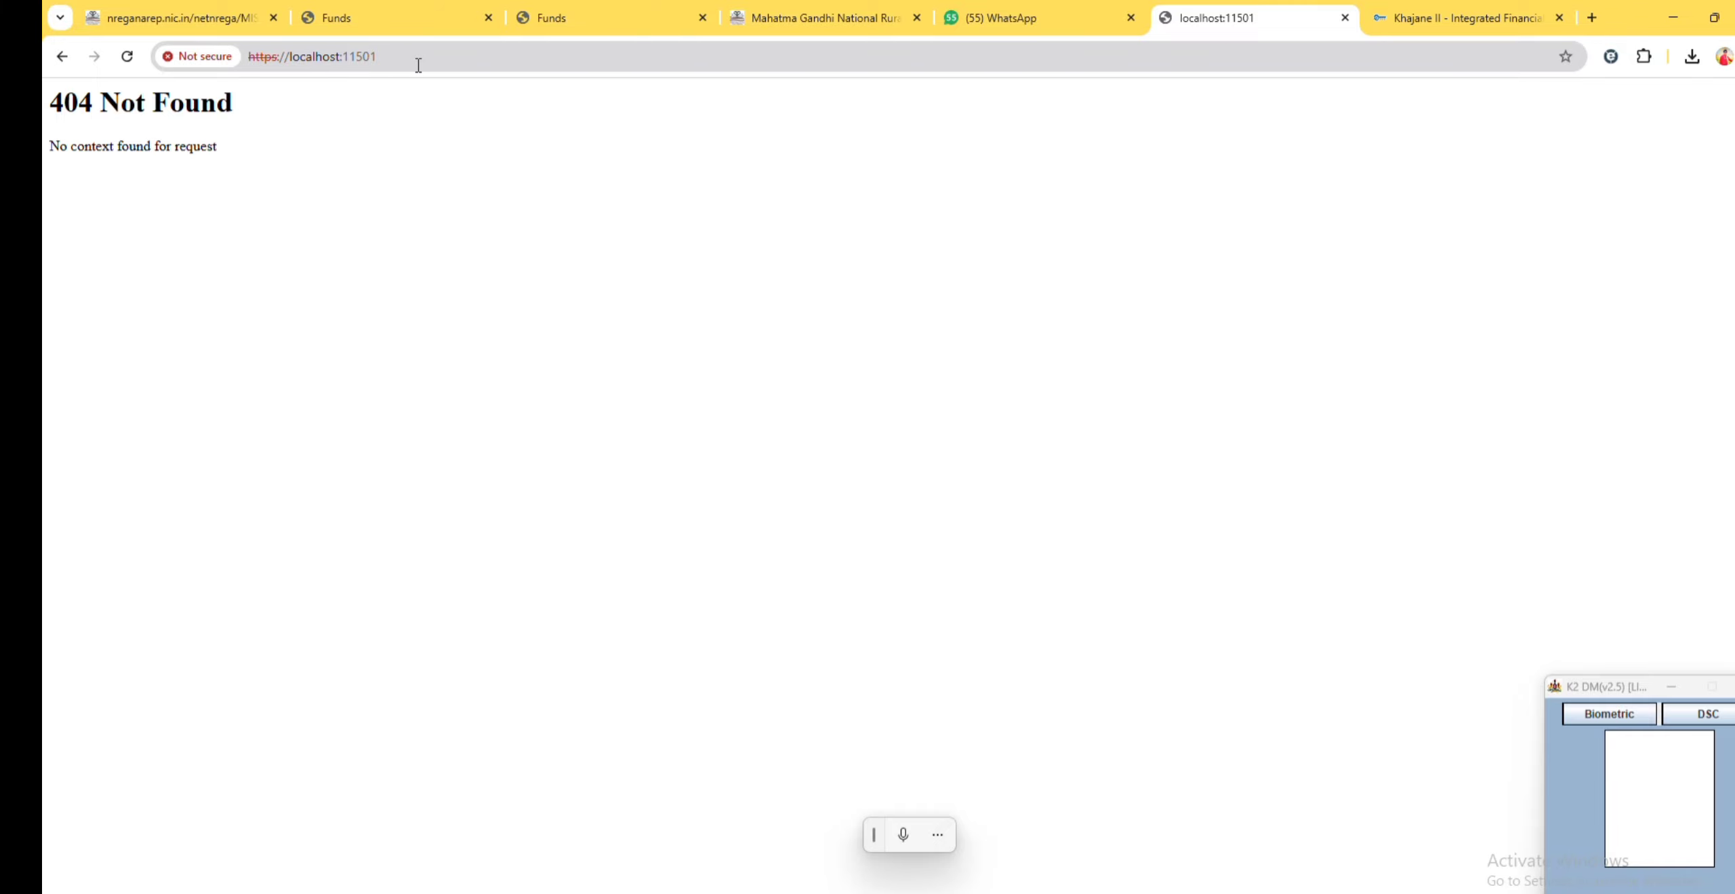
left_click(1451, 26)
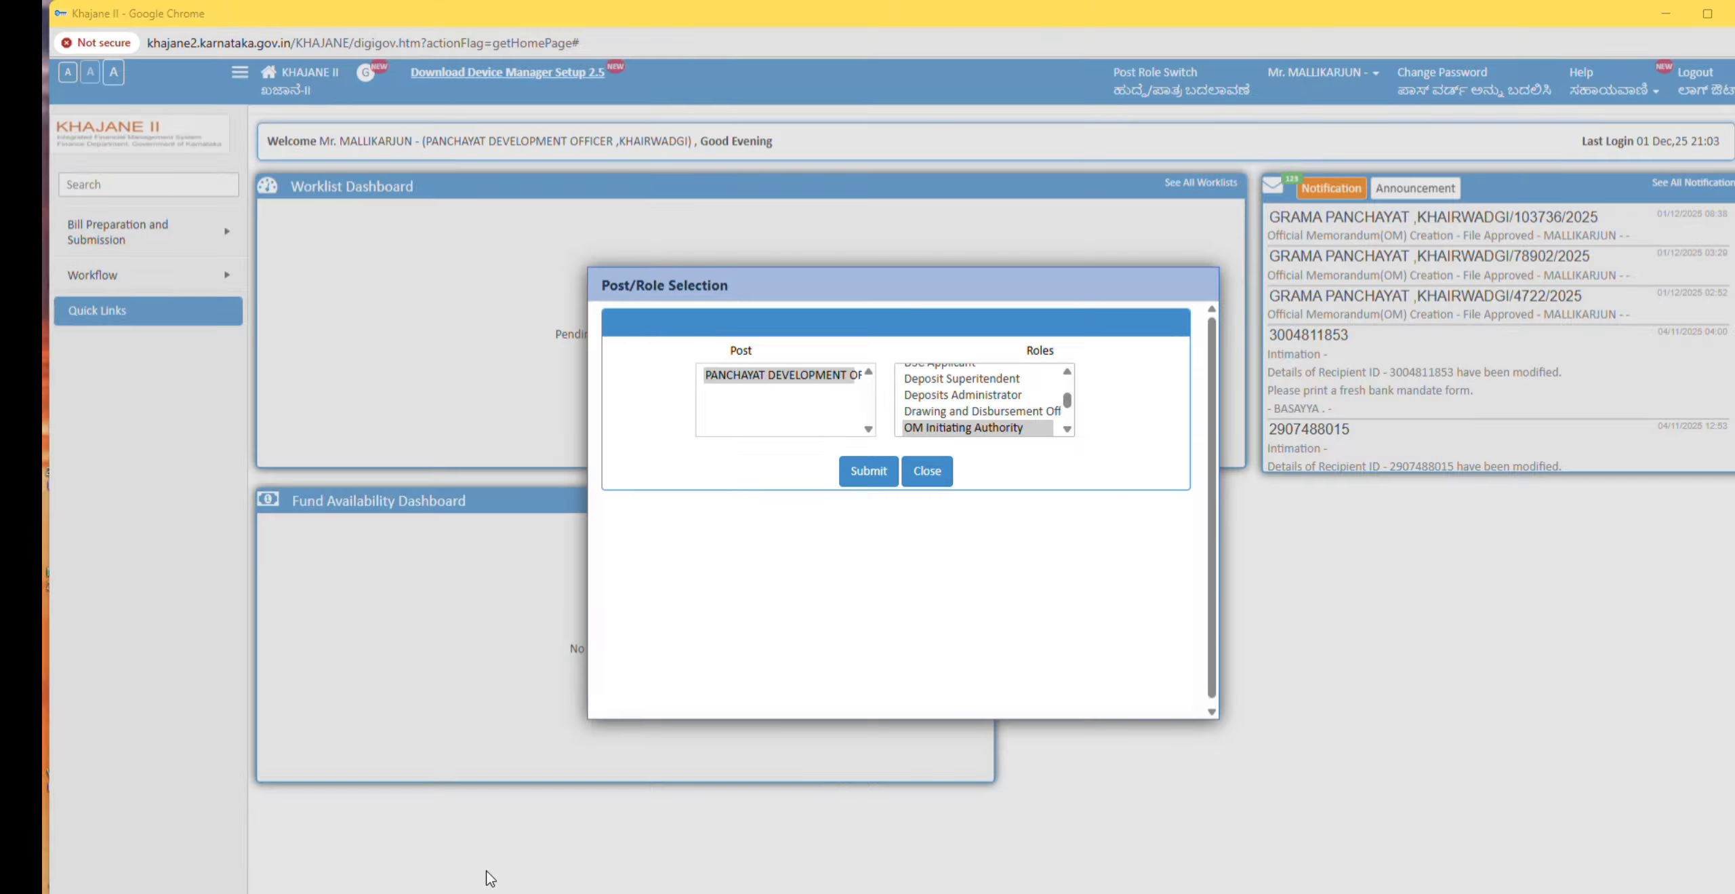
left_click(296, 872)
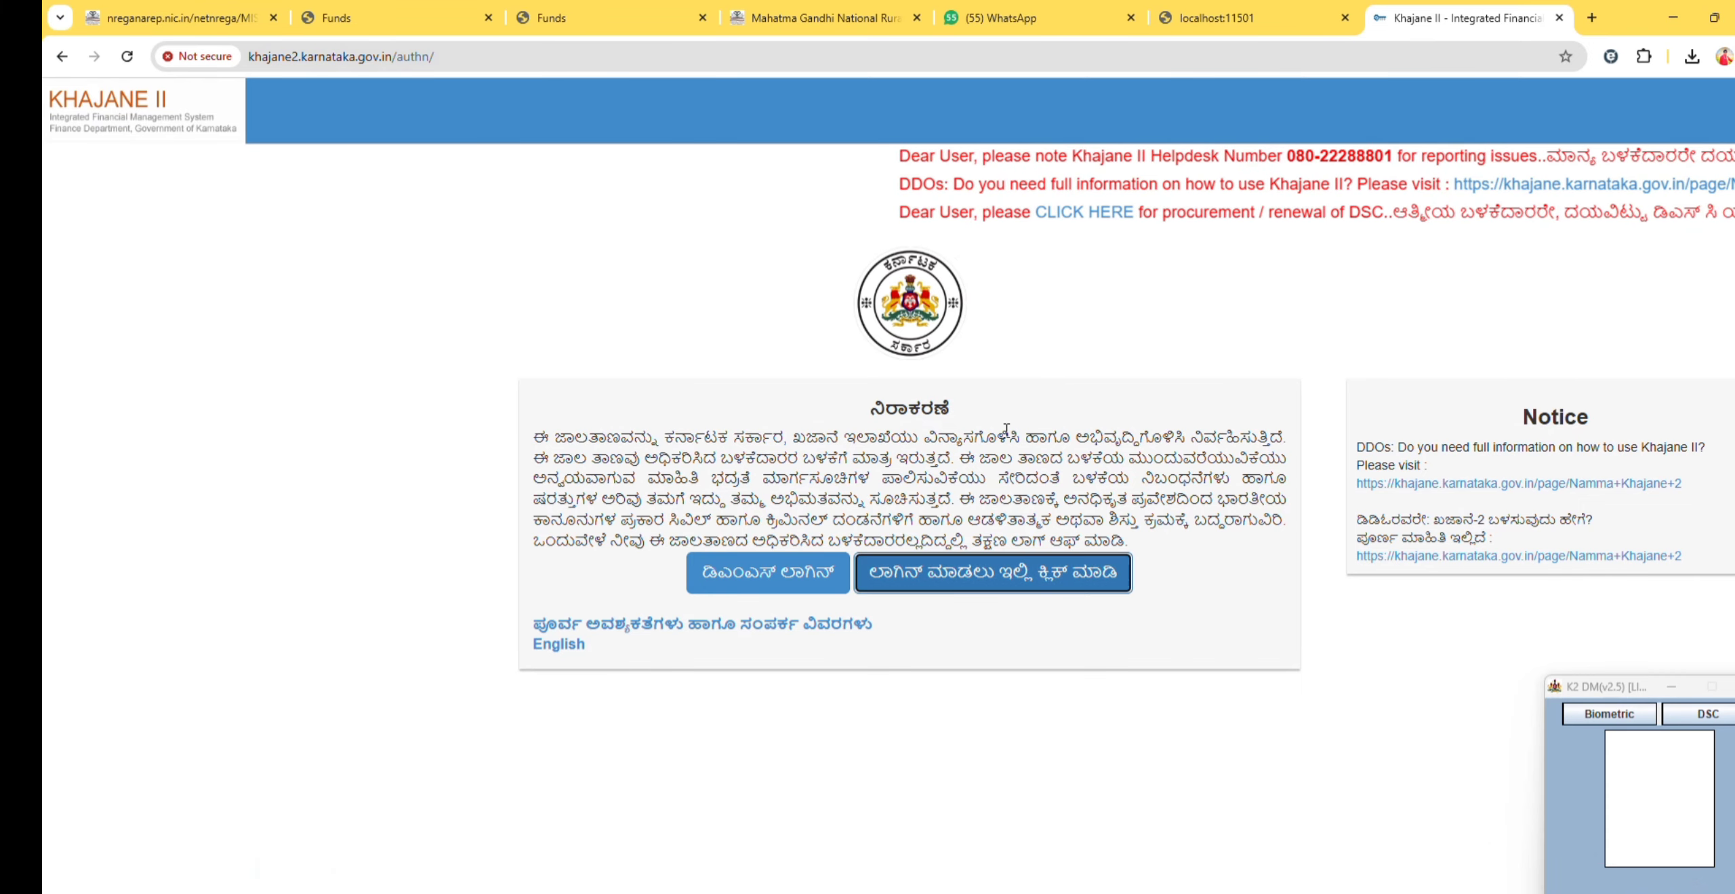
mouse_move(393, 892)
left_click(490, 855)
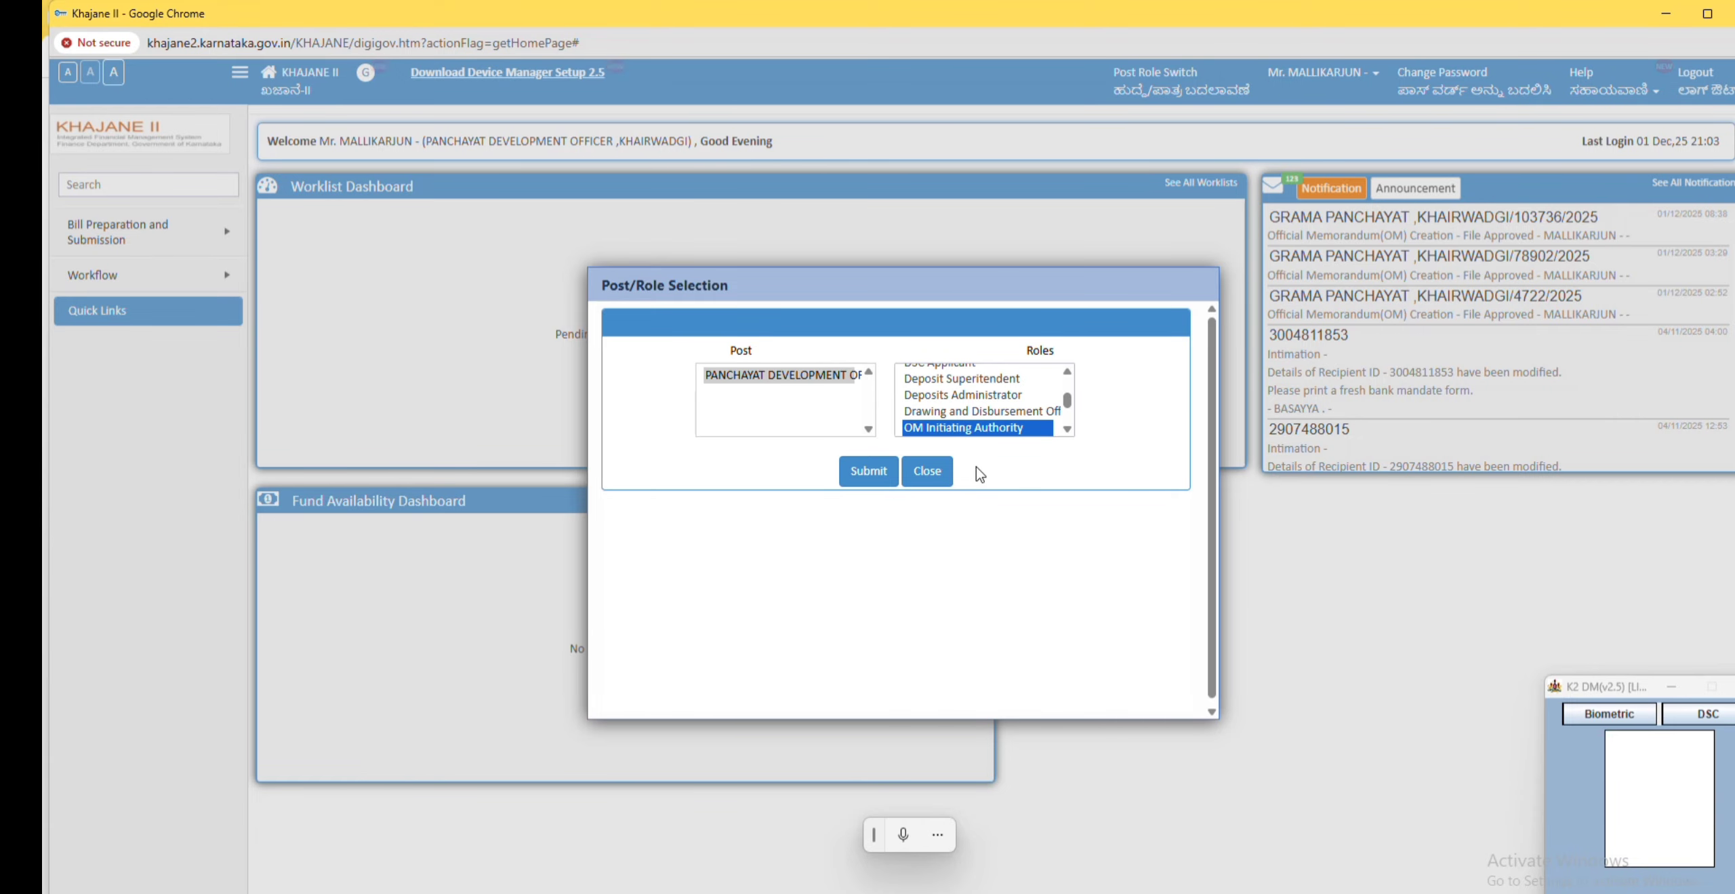
Step: Submit the role selection and open Official Memorandum Creation under Bill Preparation and Submission processes
left_click(870, 472)
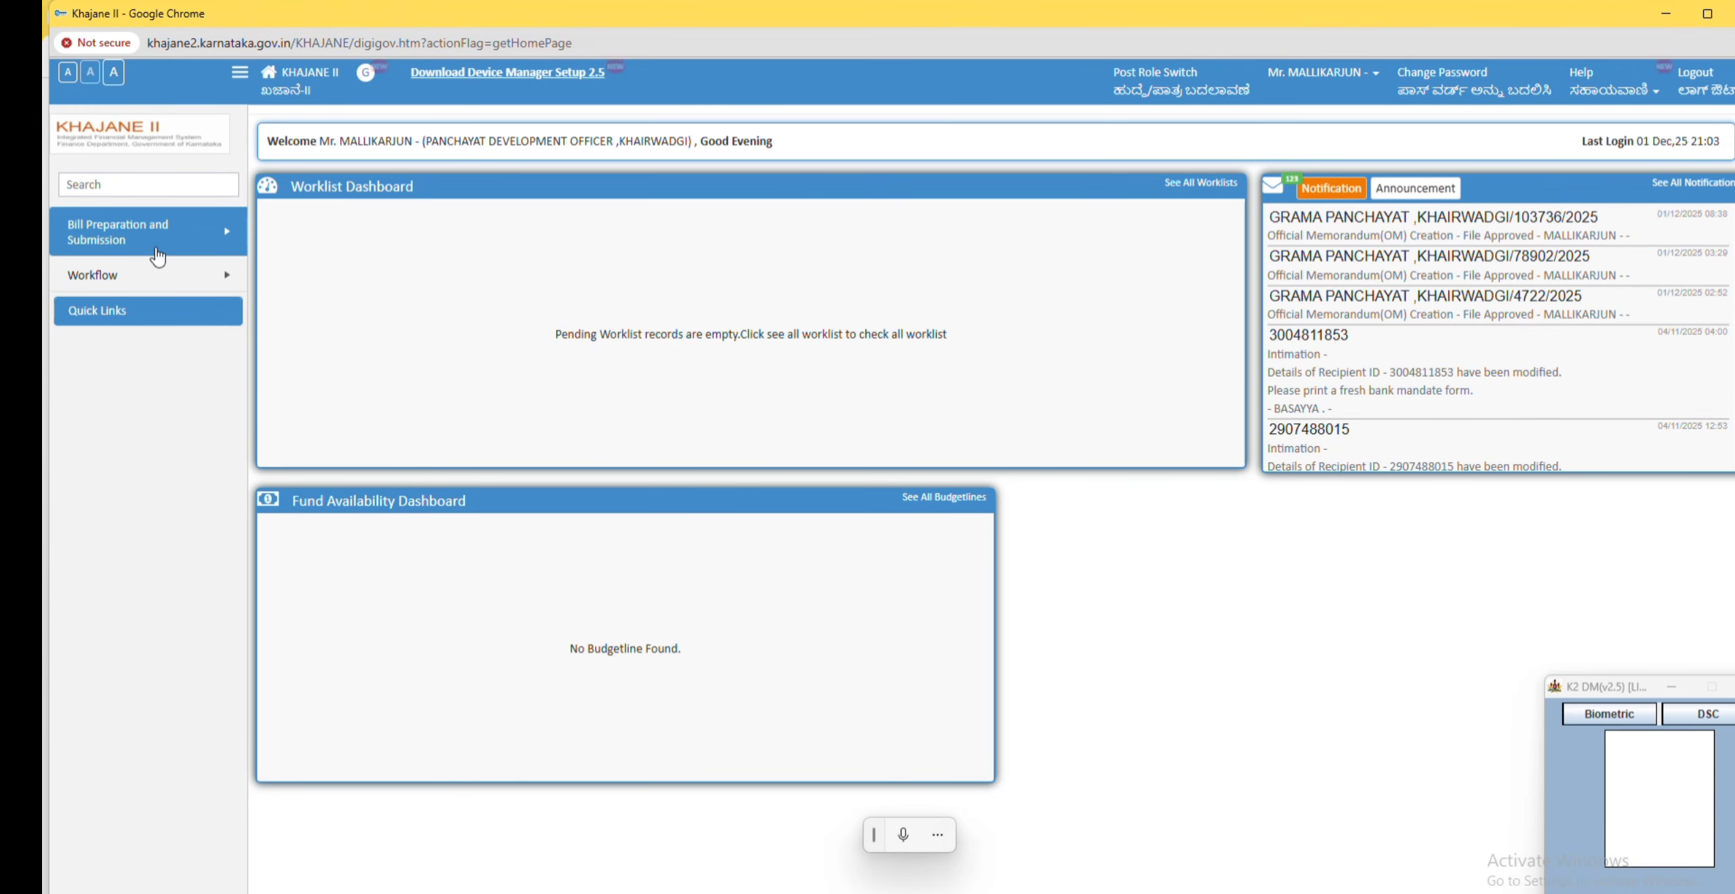
mouse_move(187, 246)
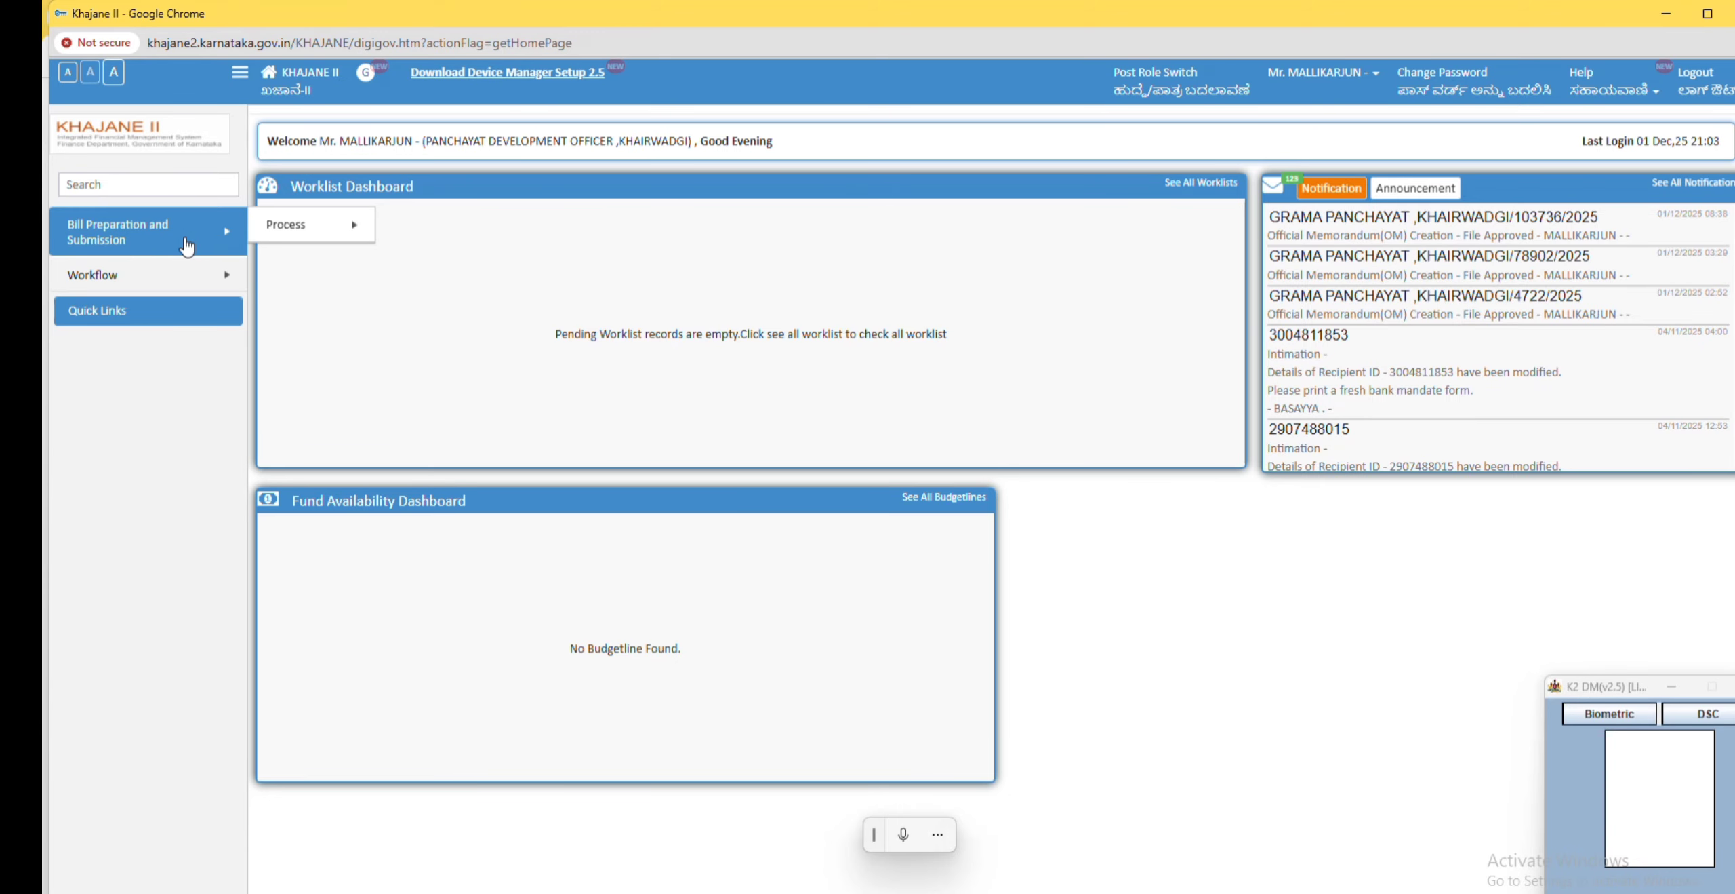
mouse_move(314, 235)
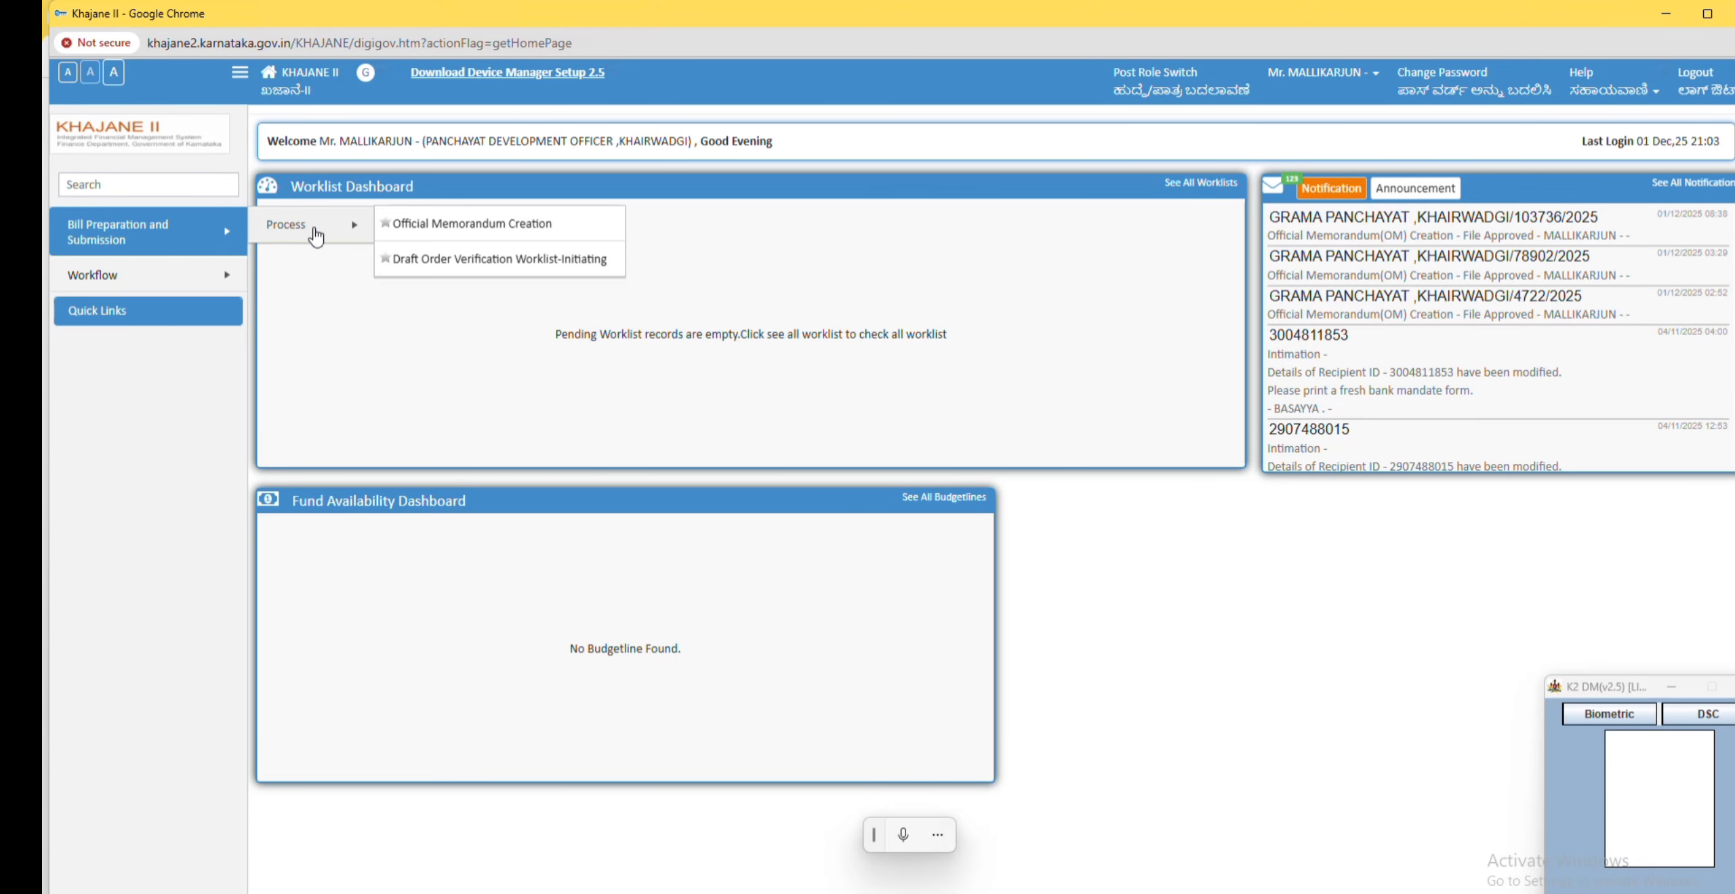
left_click(507, 234)
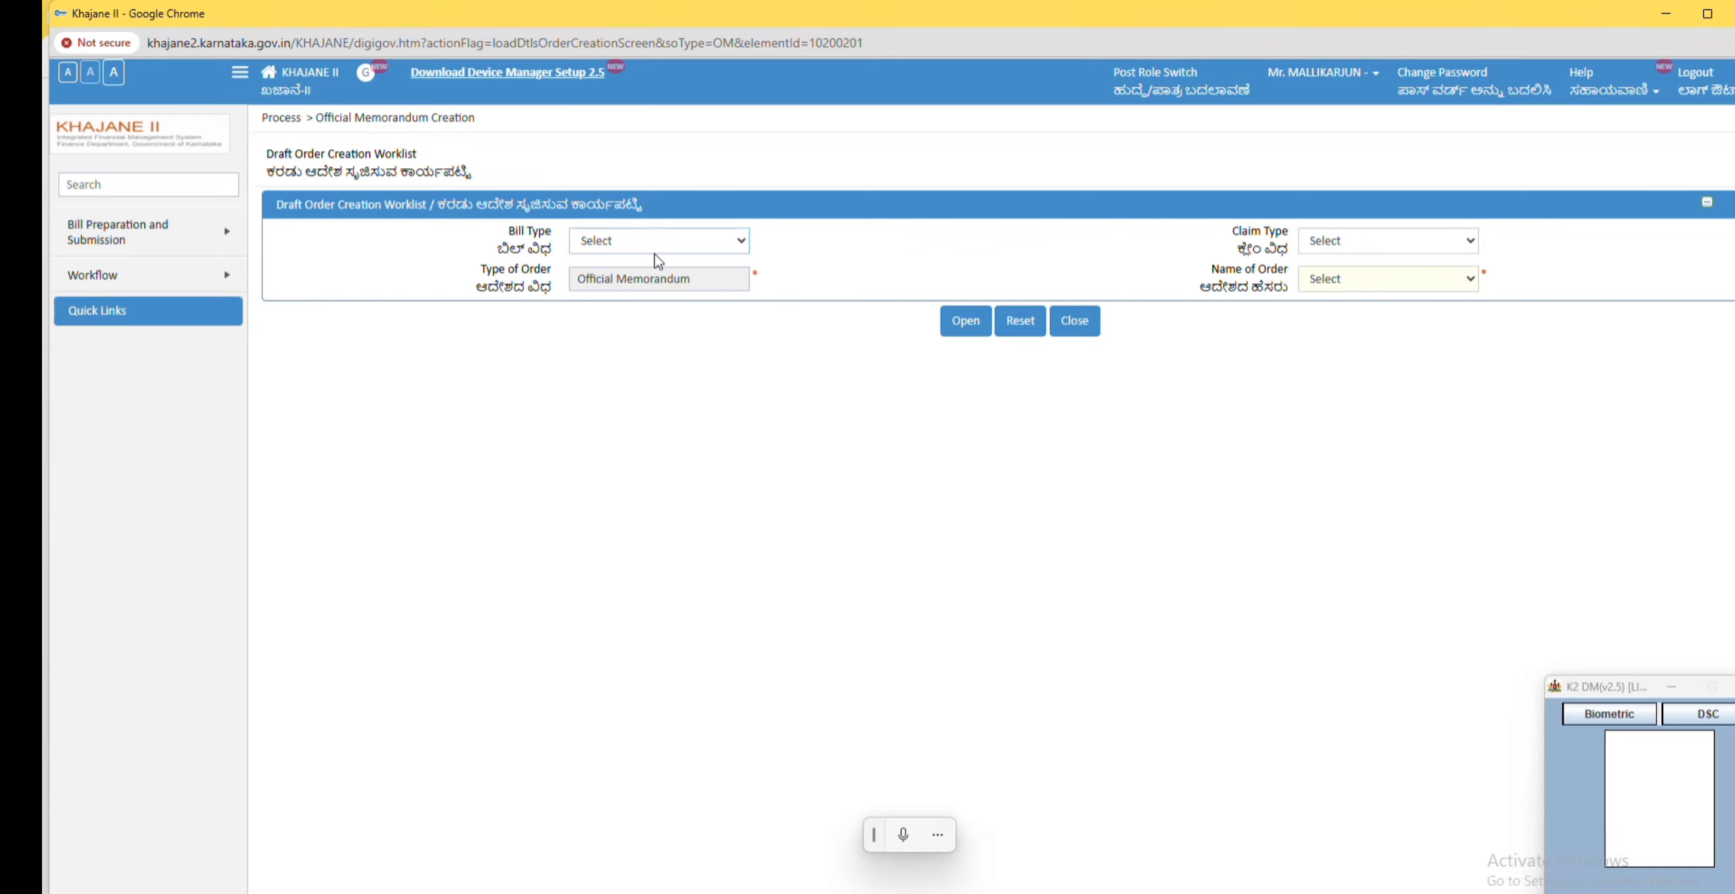
Step: Set the Bill Type to Detailed Contingent (D.C.) Bill - CTS 5 and the Claim Type to DC Bill
left_click(705, 243)
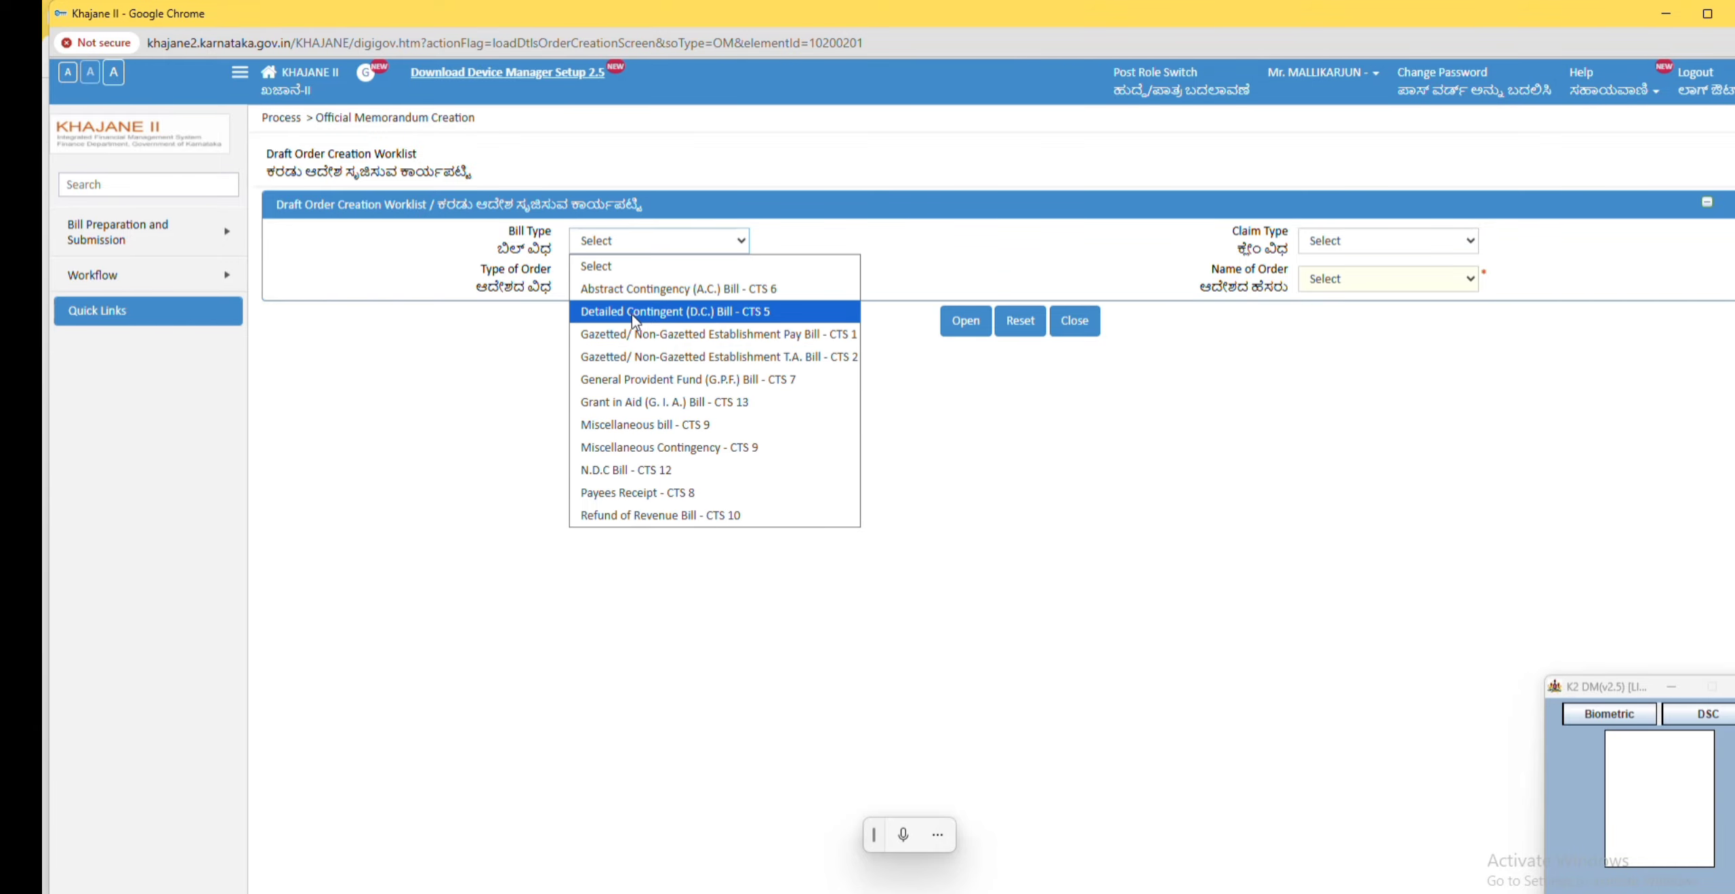
left_click(737, 316)
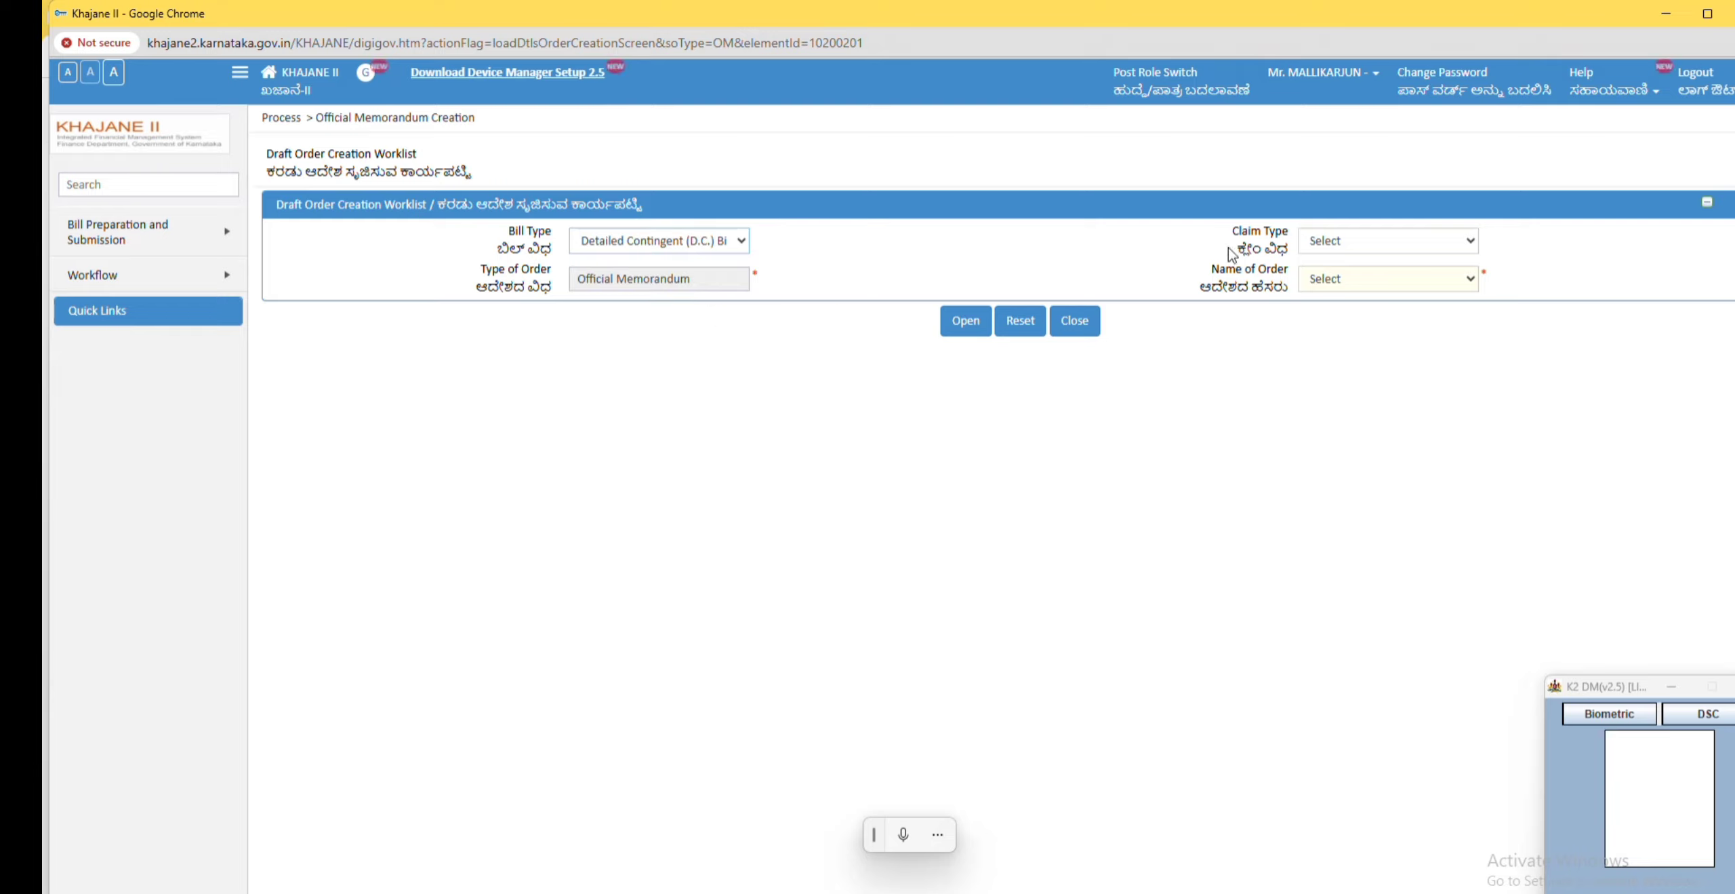
left_click(1371, 243)
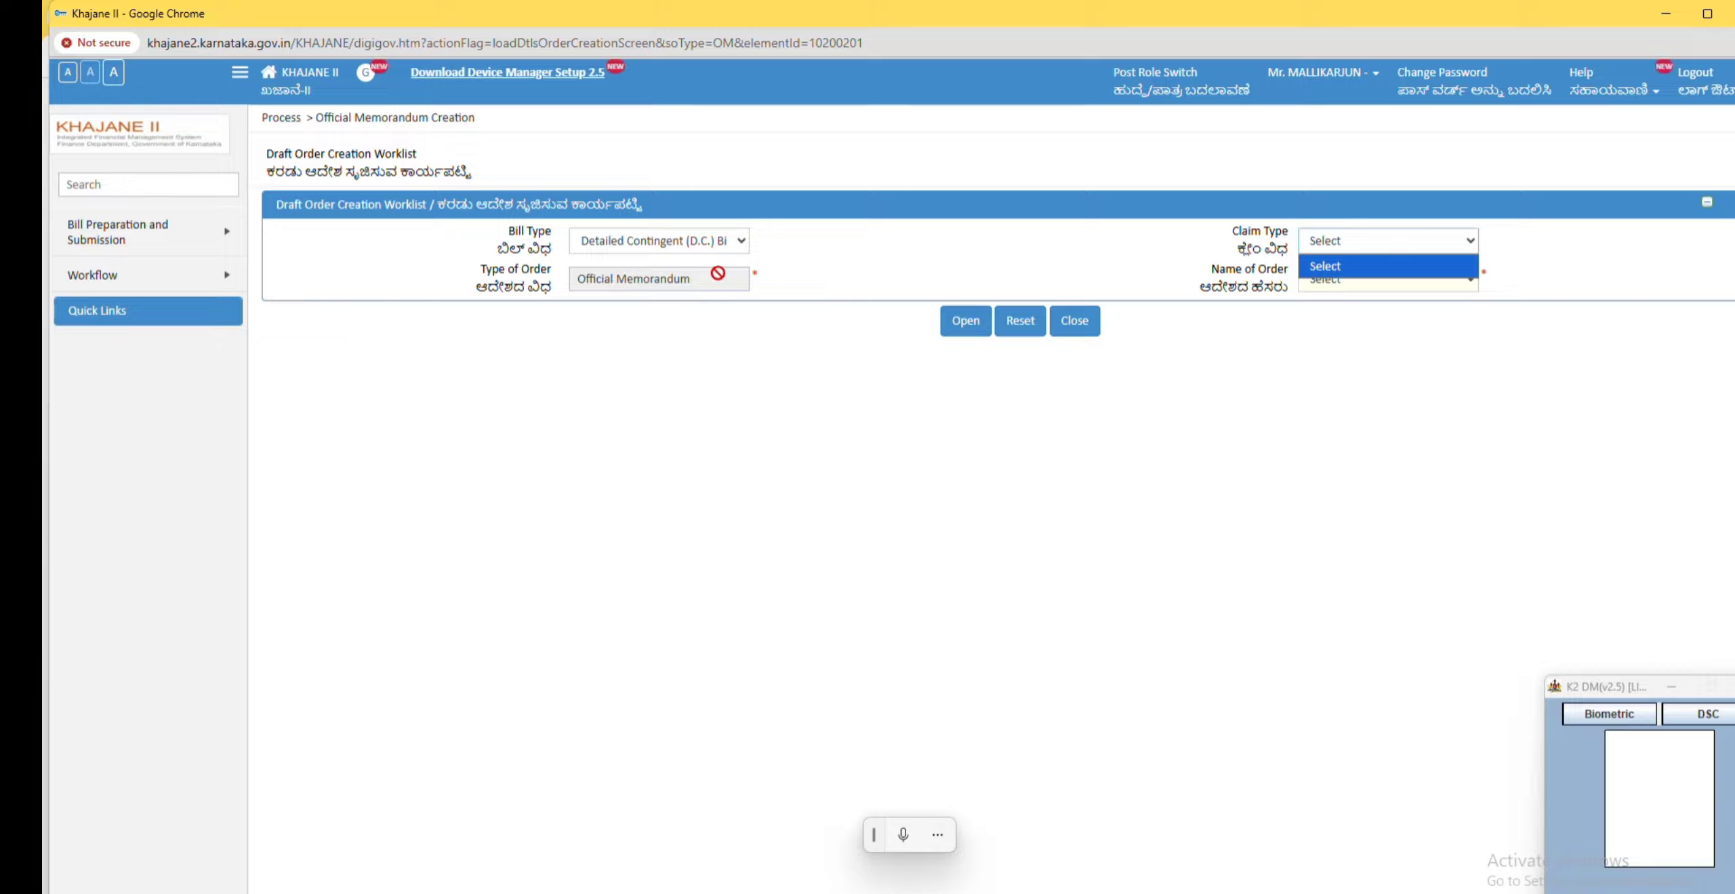
left_click(888, 252)
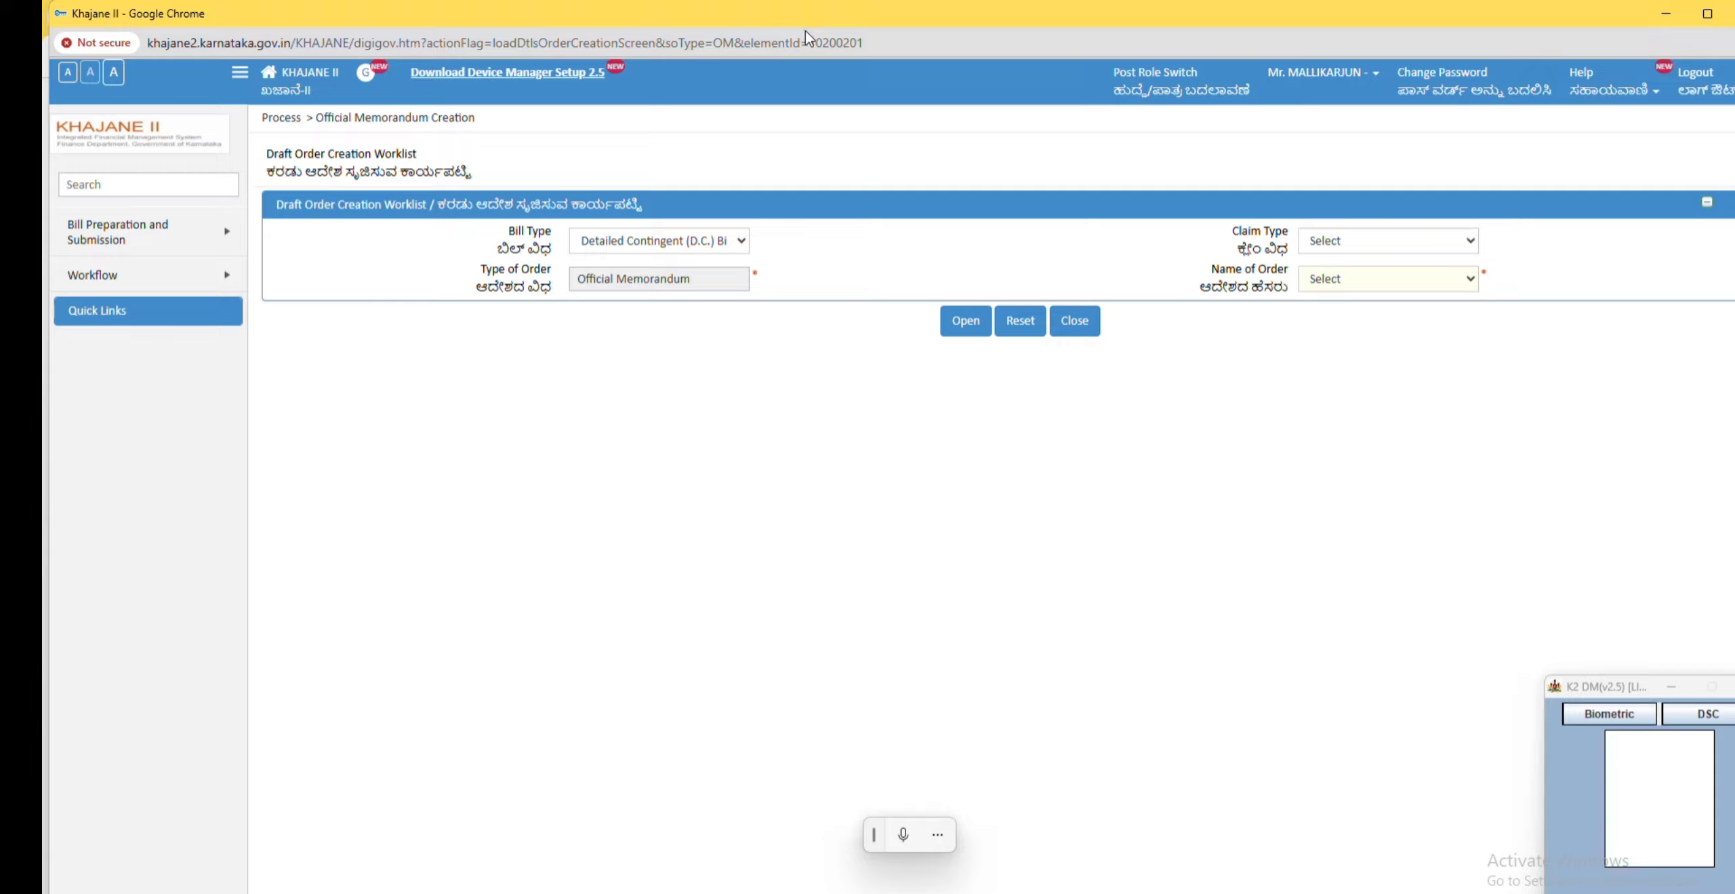
left_click(1359, 243)
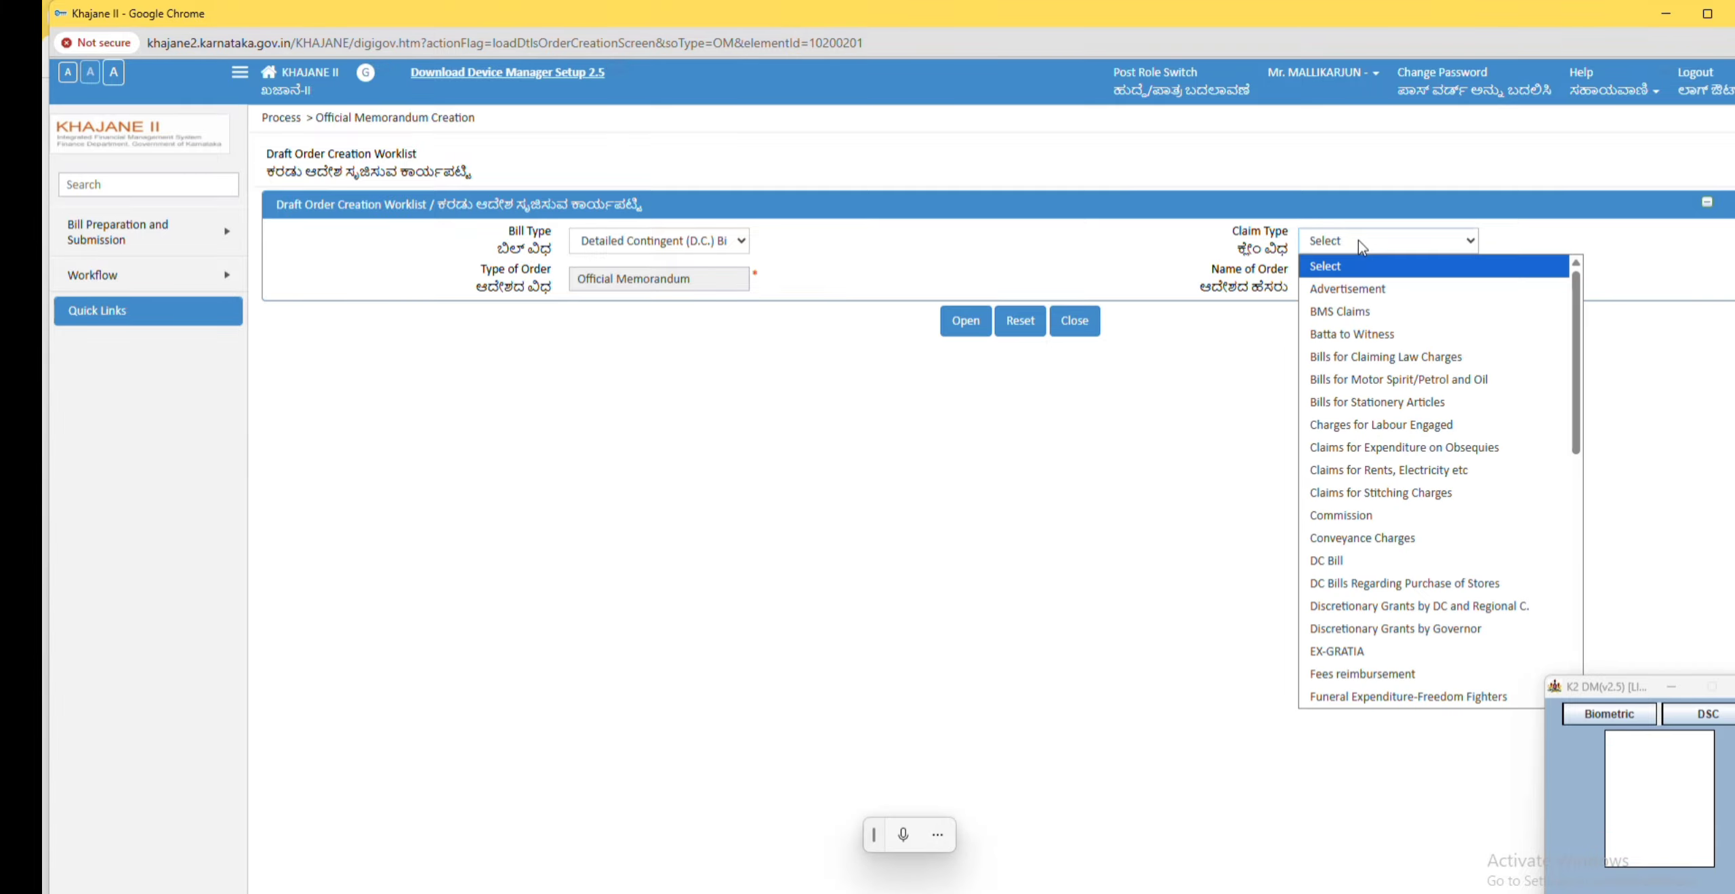
left_click(1338, 562)
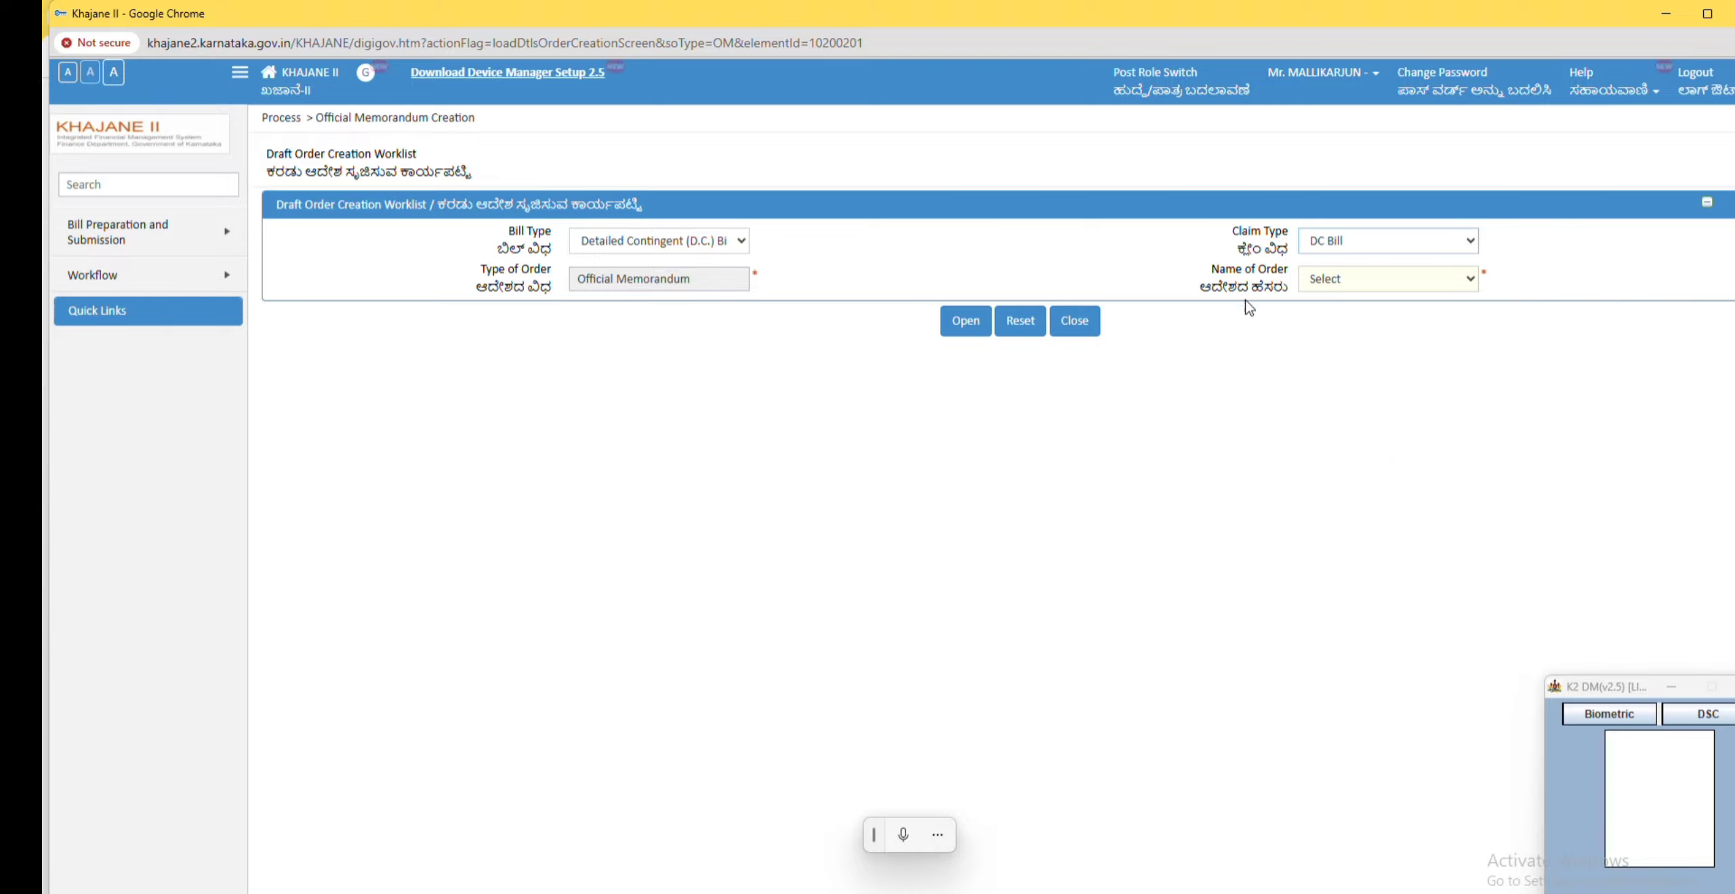
Step: Choose OM for Single DDO & Single Recipient as the order name and open the memorandum form
left_click(1392, 283)
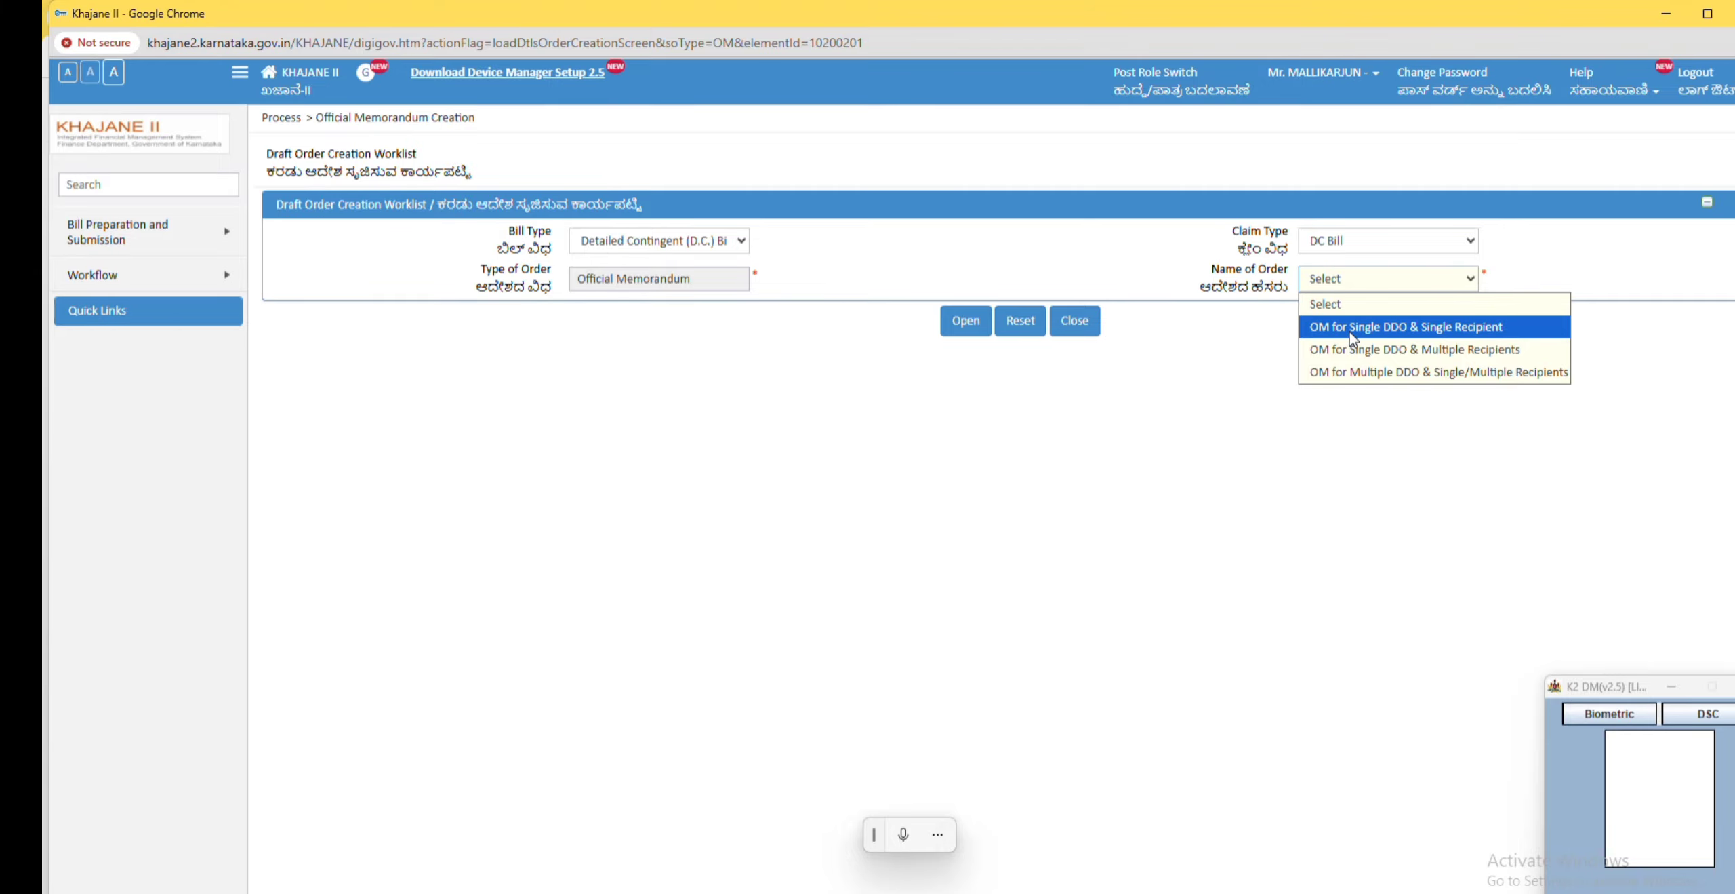
left_click(1429, 327)
left_click(963, 324)
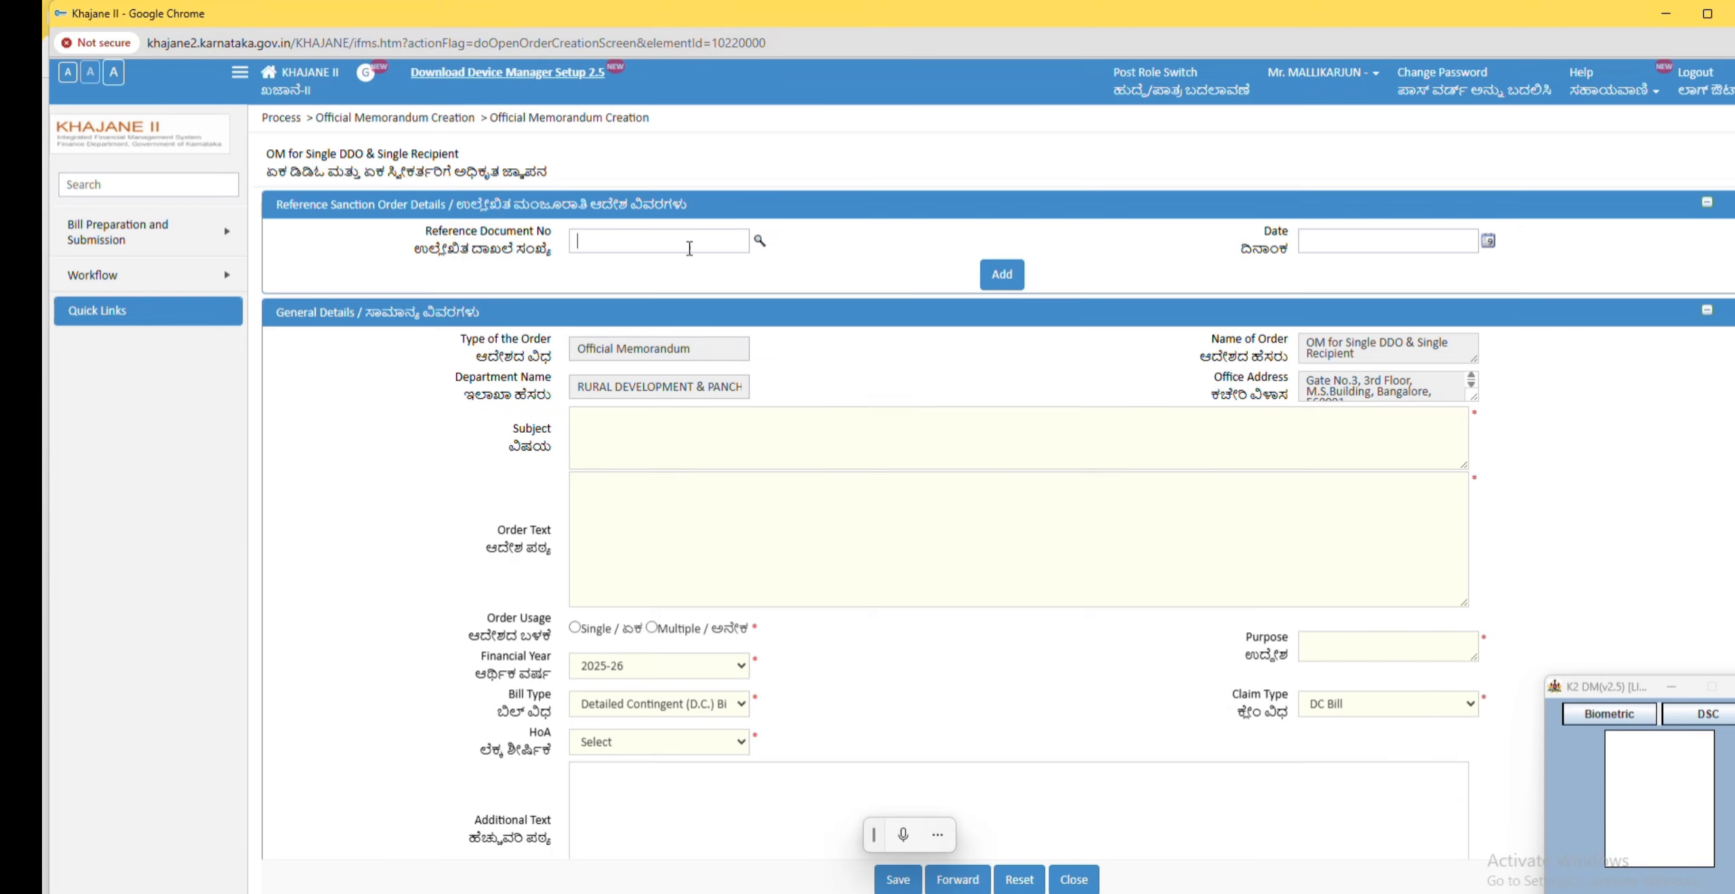
Step: Add reference sanction order GPNREGA06/2025-26 dated 01/12/2025
left_click(641, 244)
type("GPNRE")
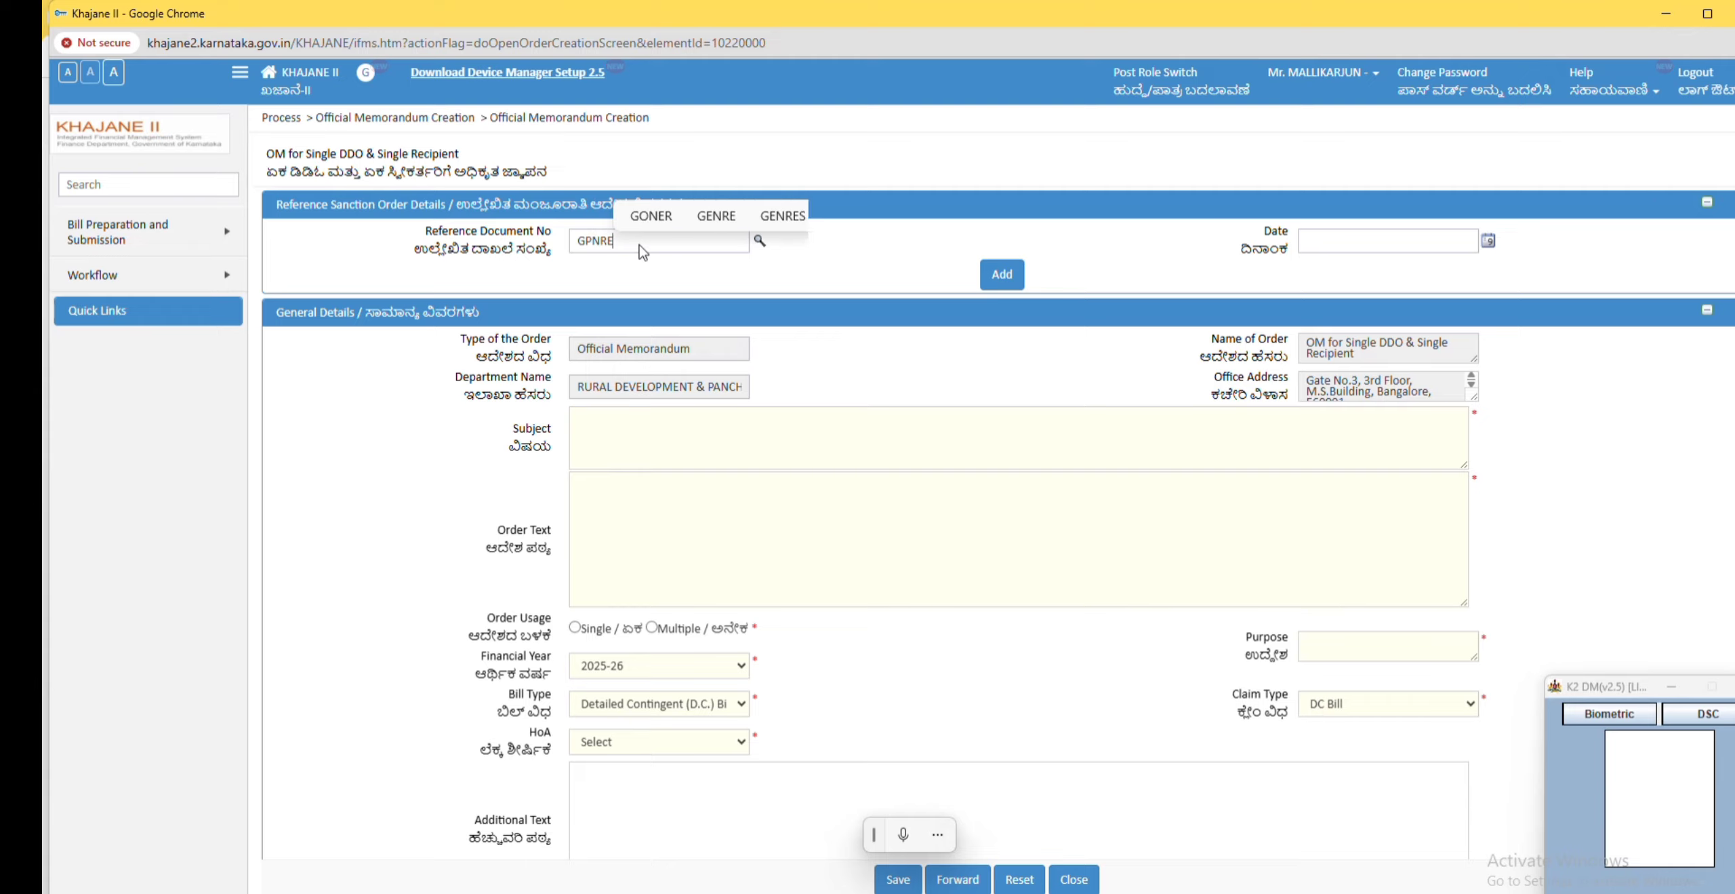
type("GA06/2025-26")
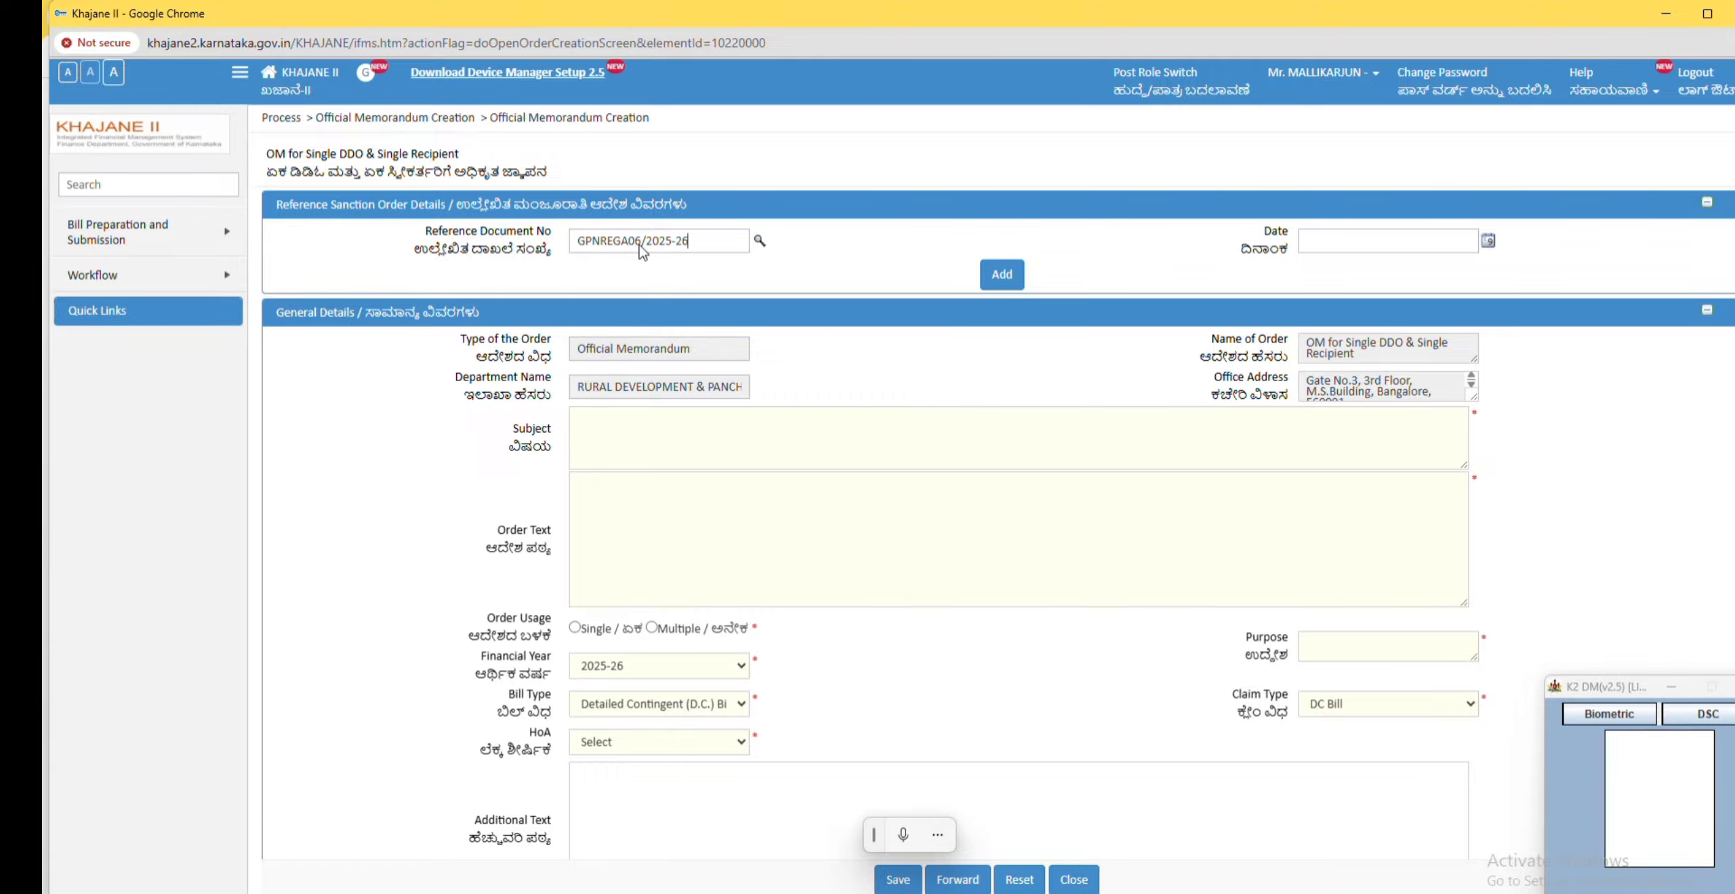
left_click(1488, 240)
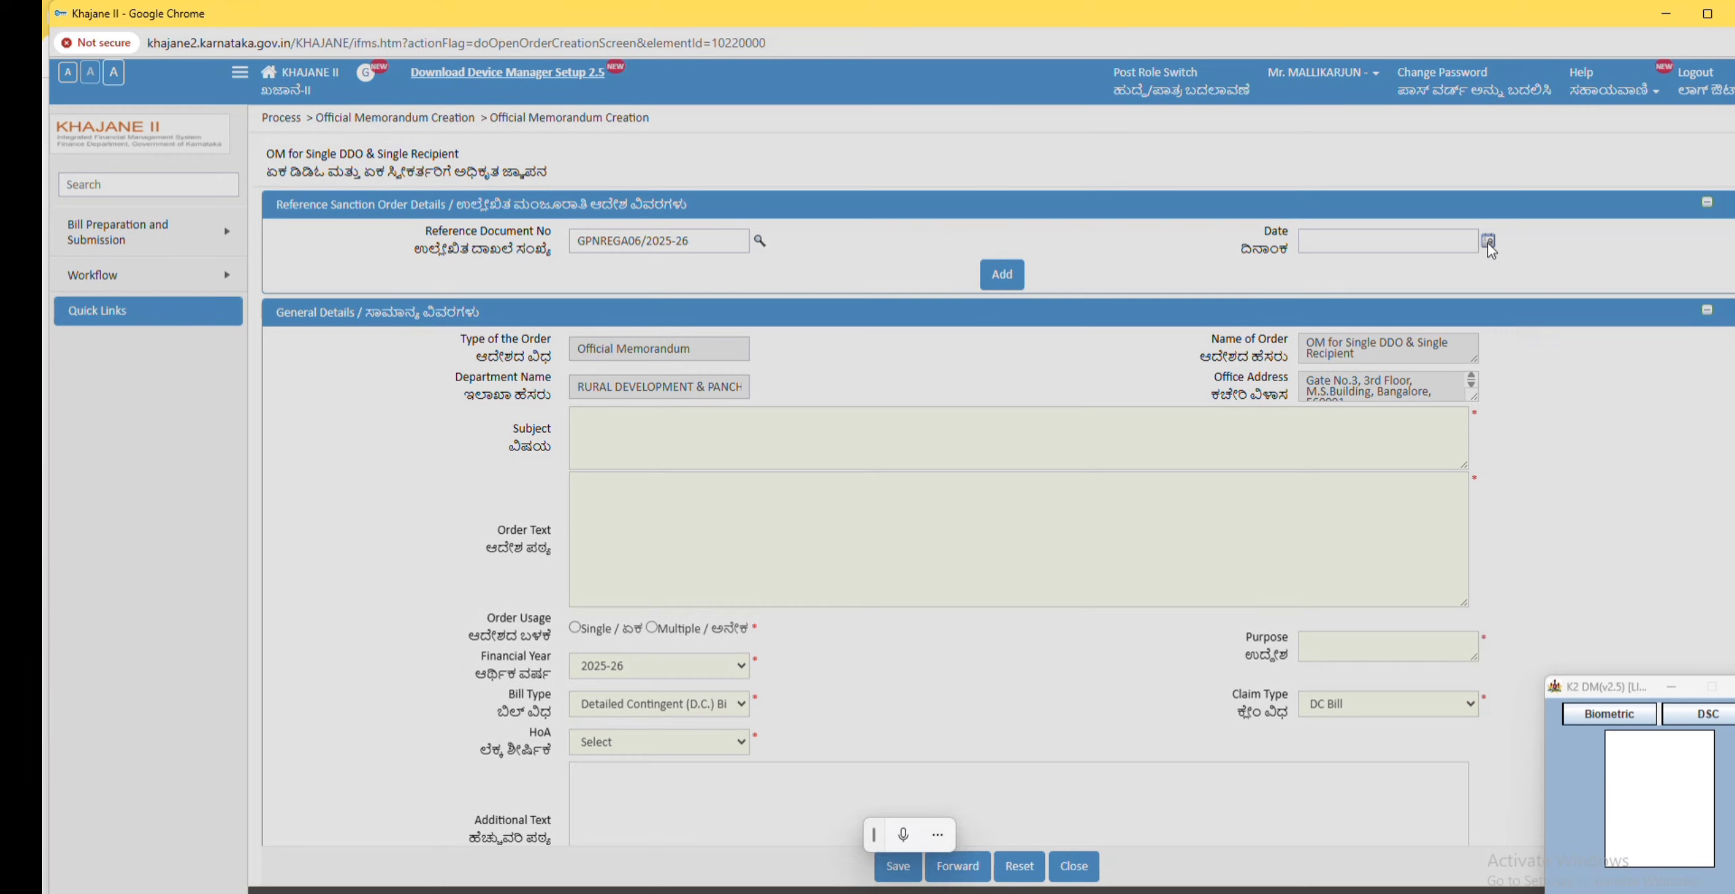
left_click(1550, 293)
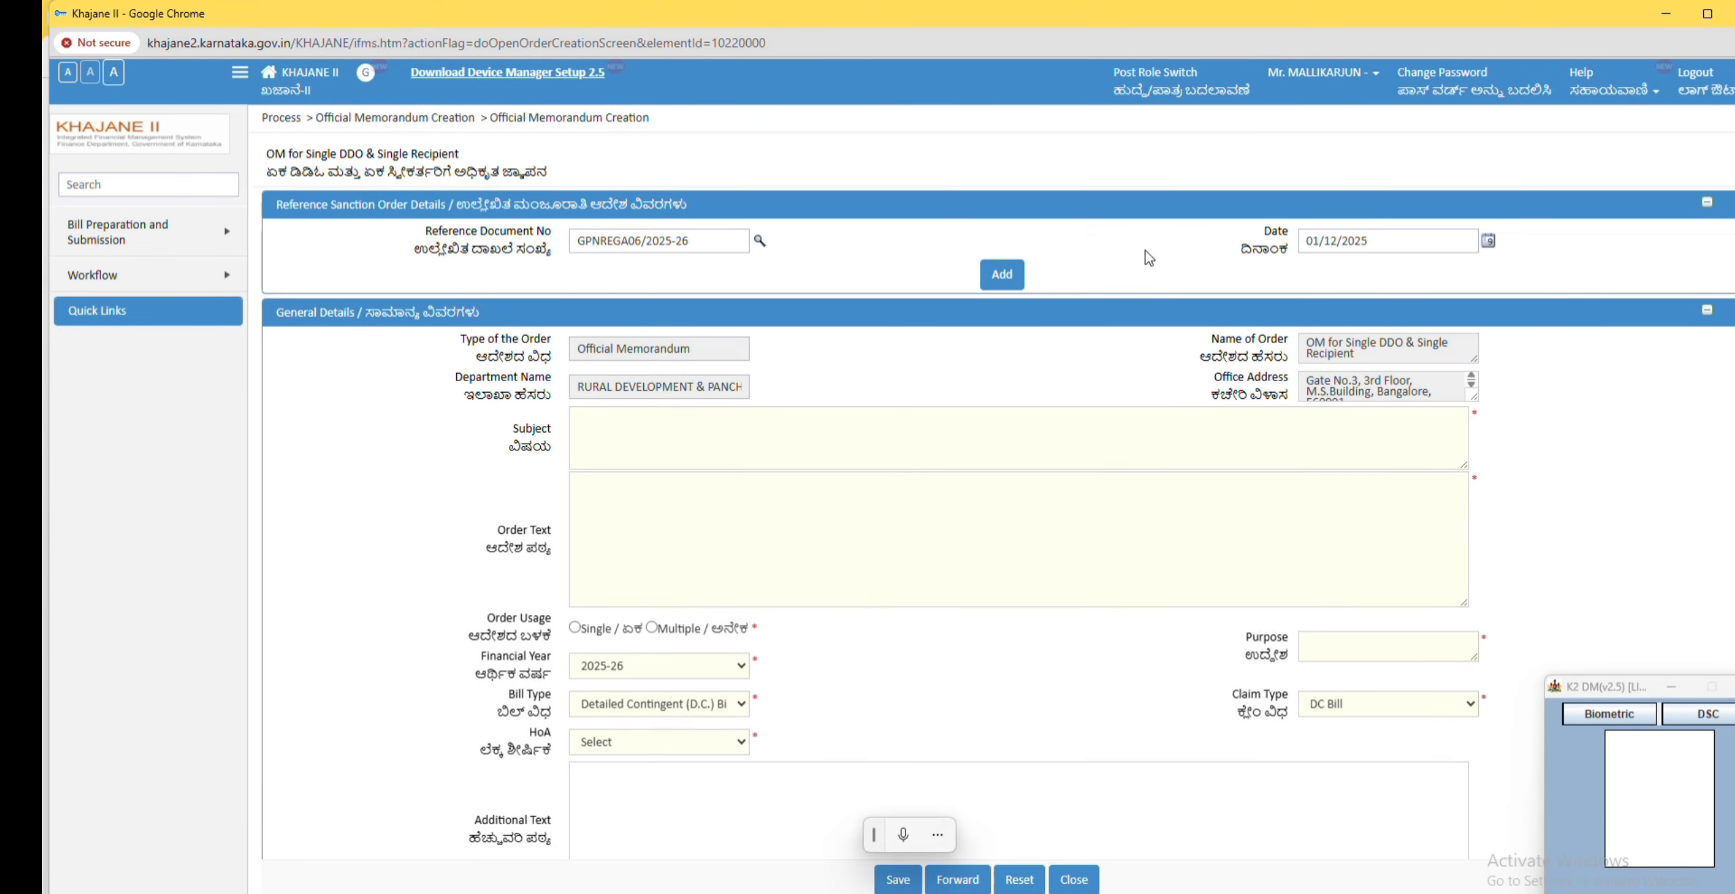
left_click(1002, 274)
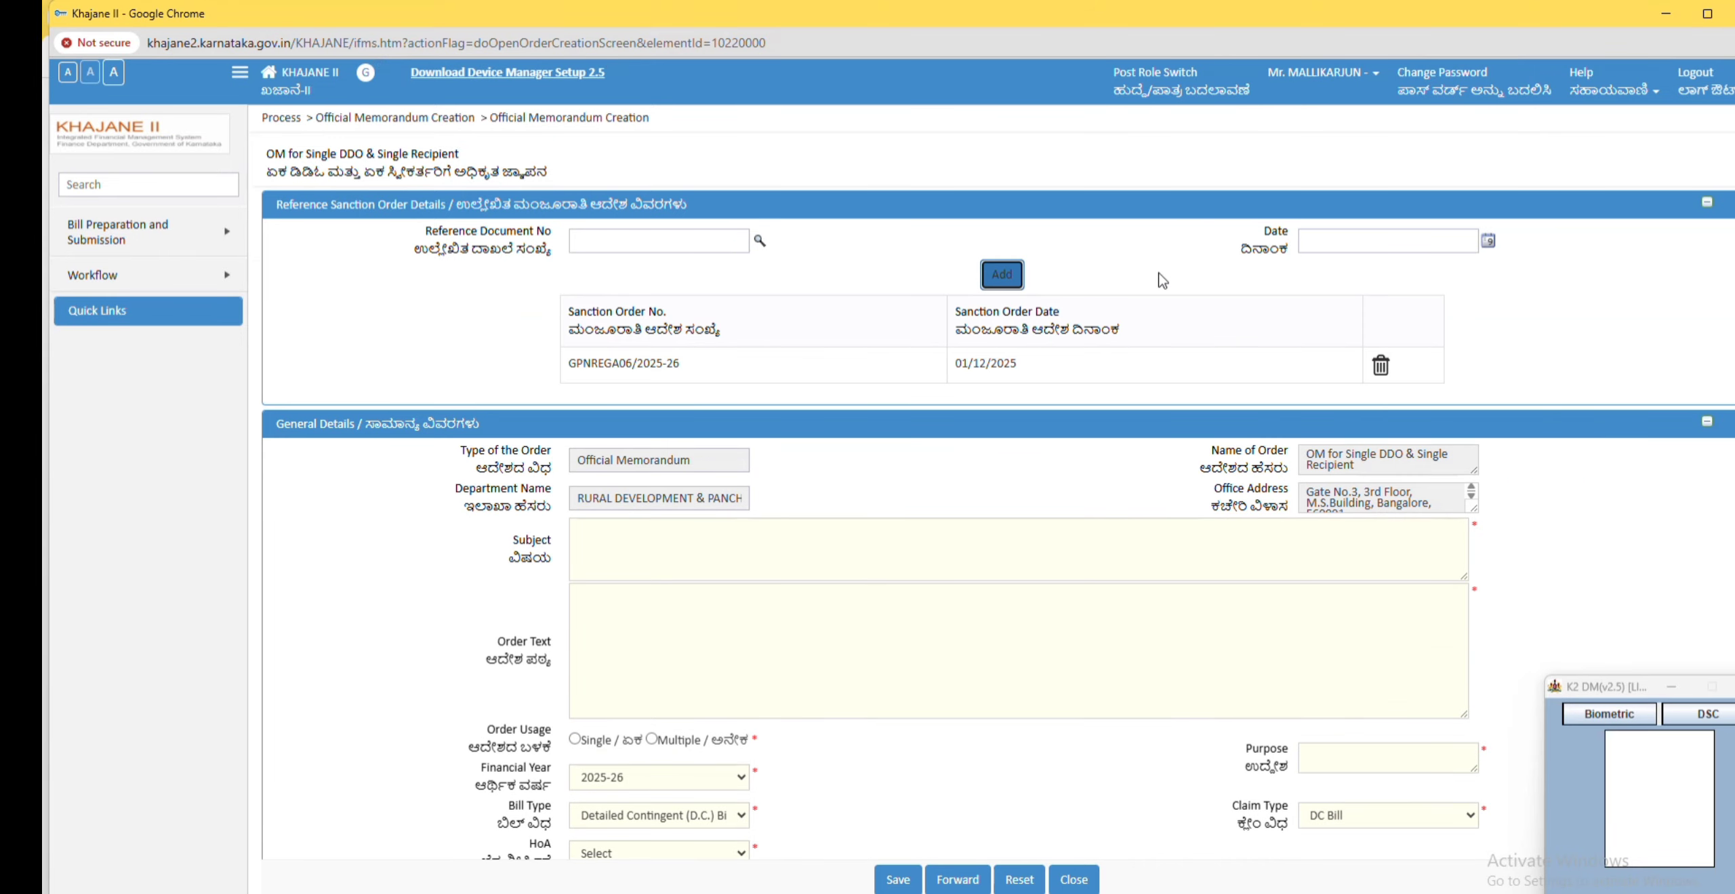
Step: Enter GPMGNREGA Work as the order subject
scroll(669, 496, "down", 1)
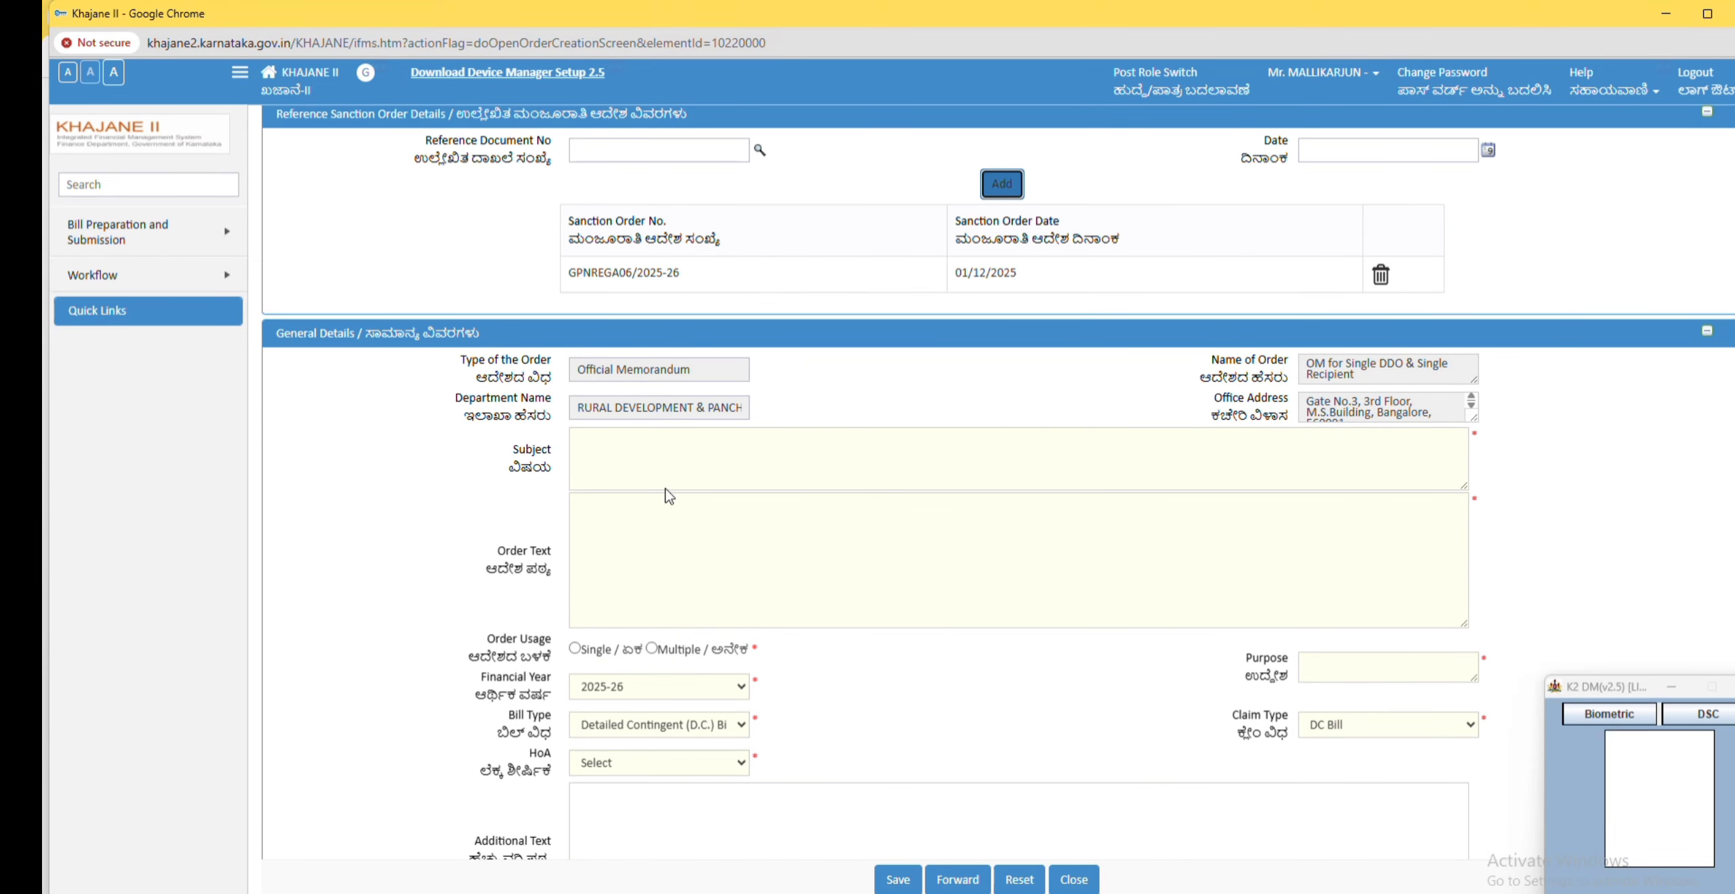
left_click(643, 452)
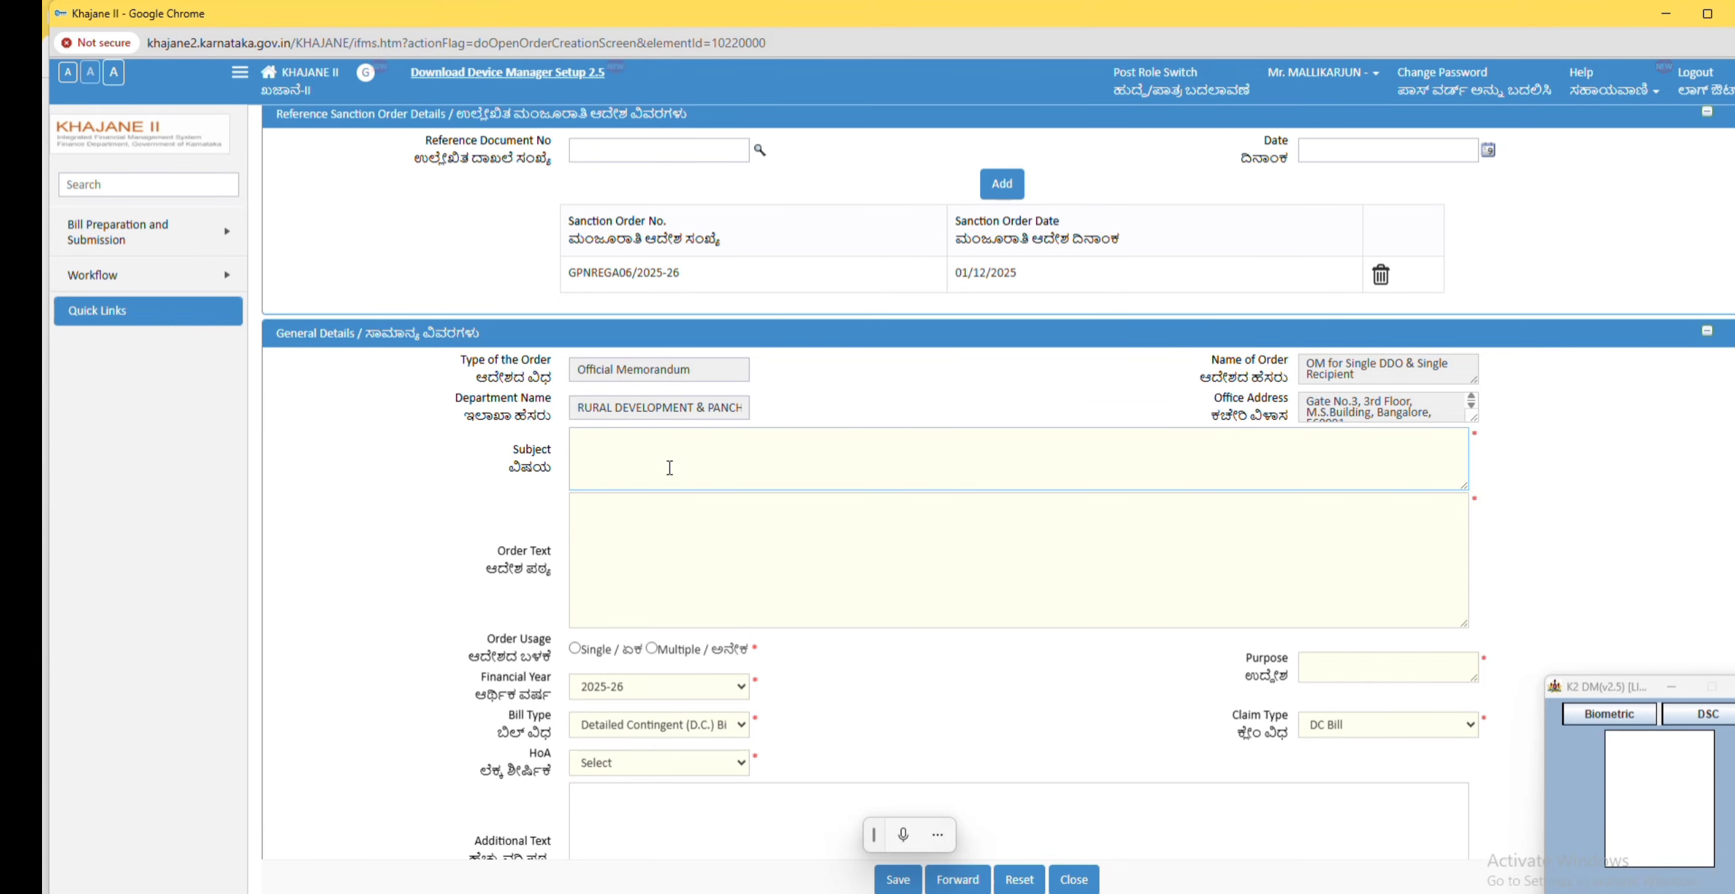
type("GPMG")
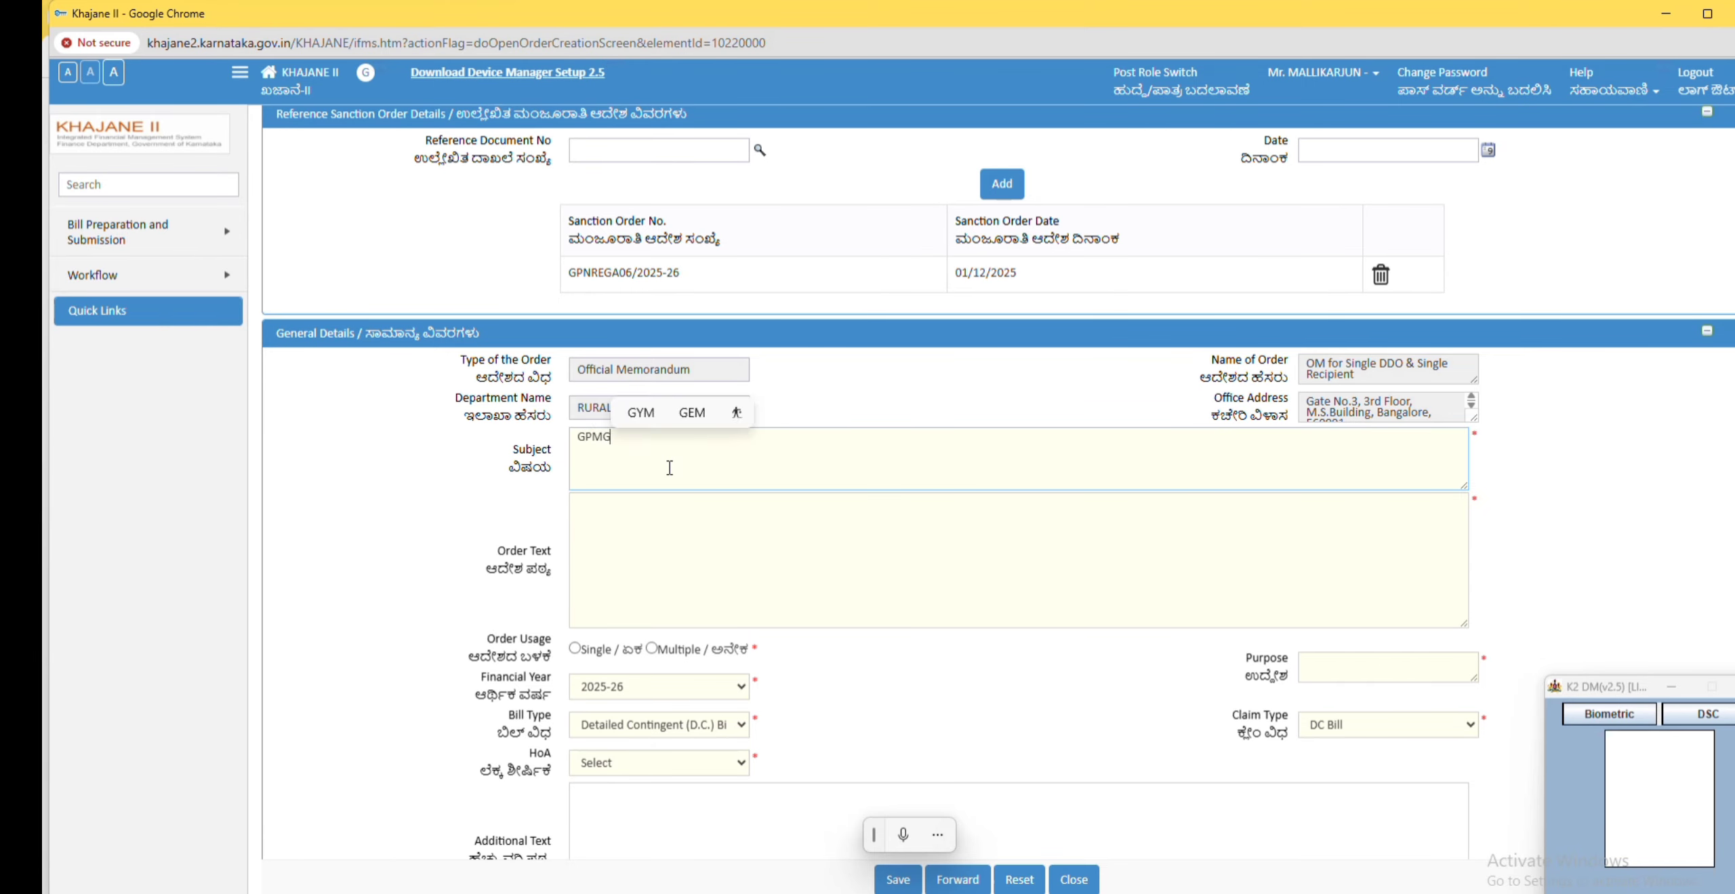
type("NREGA")
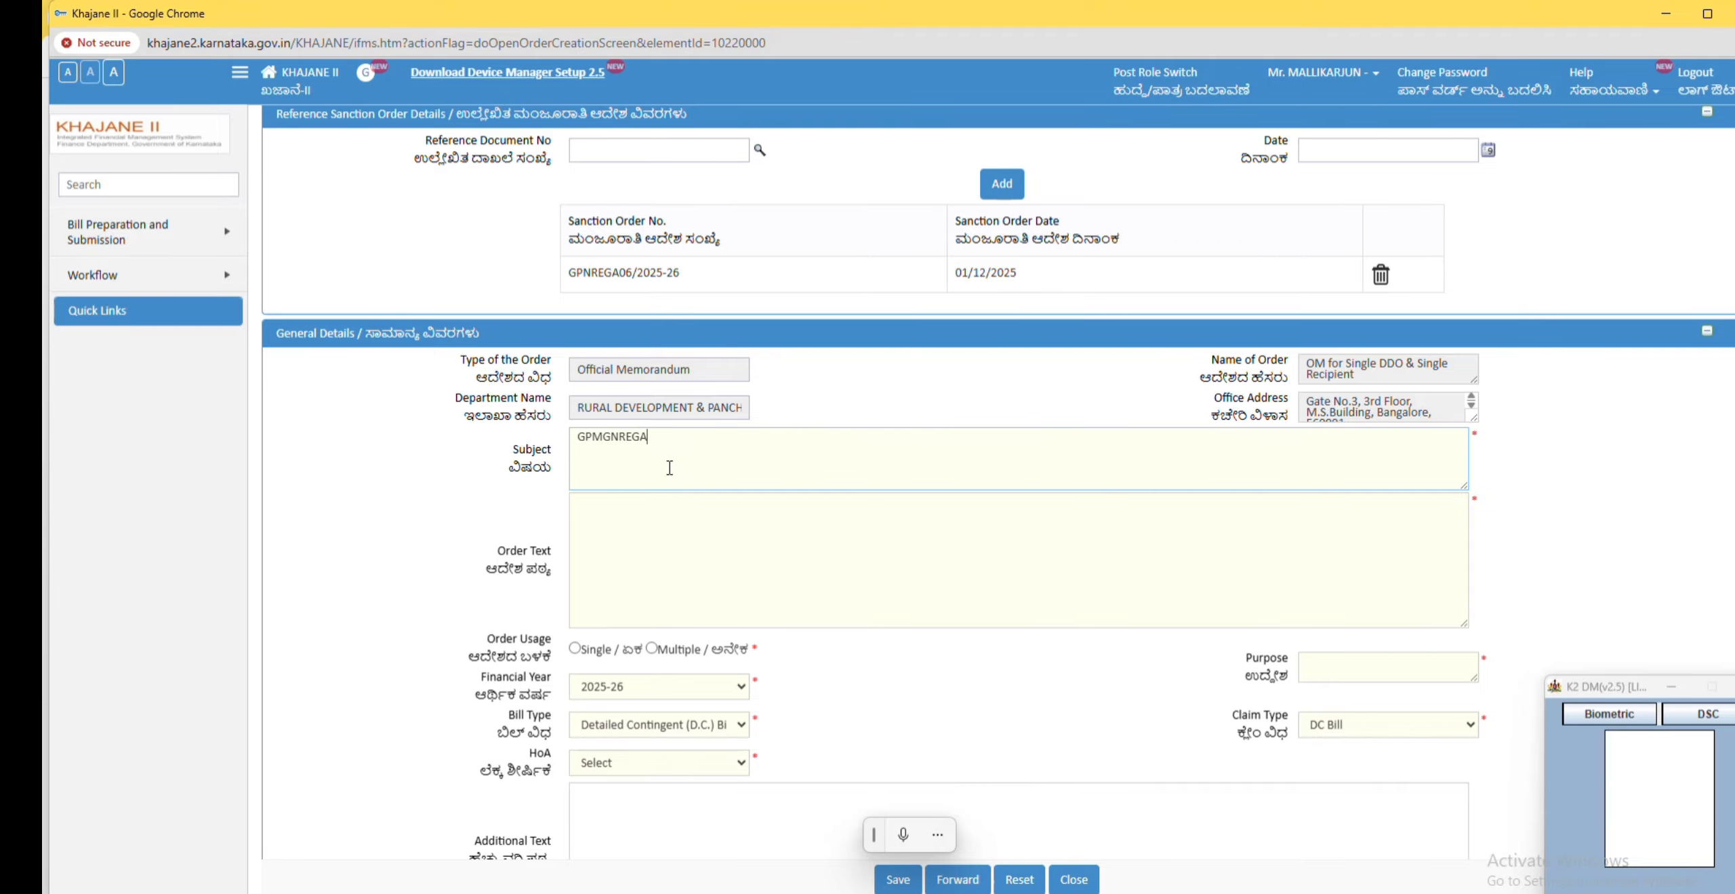
type(" Work")
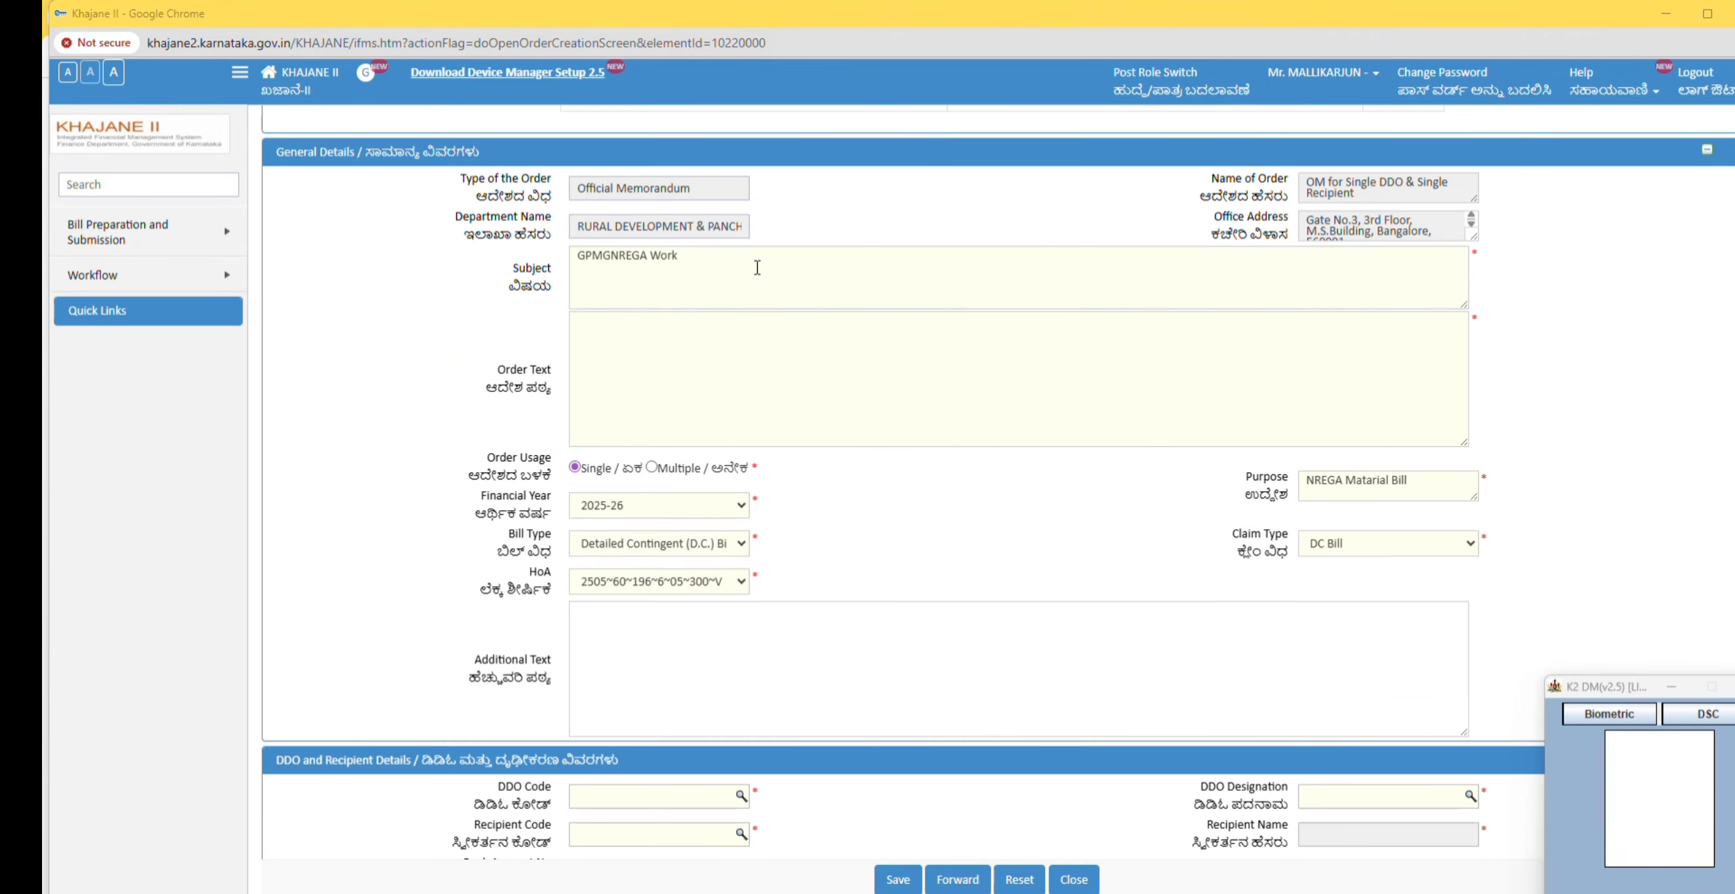
left_click(745, 267)
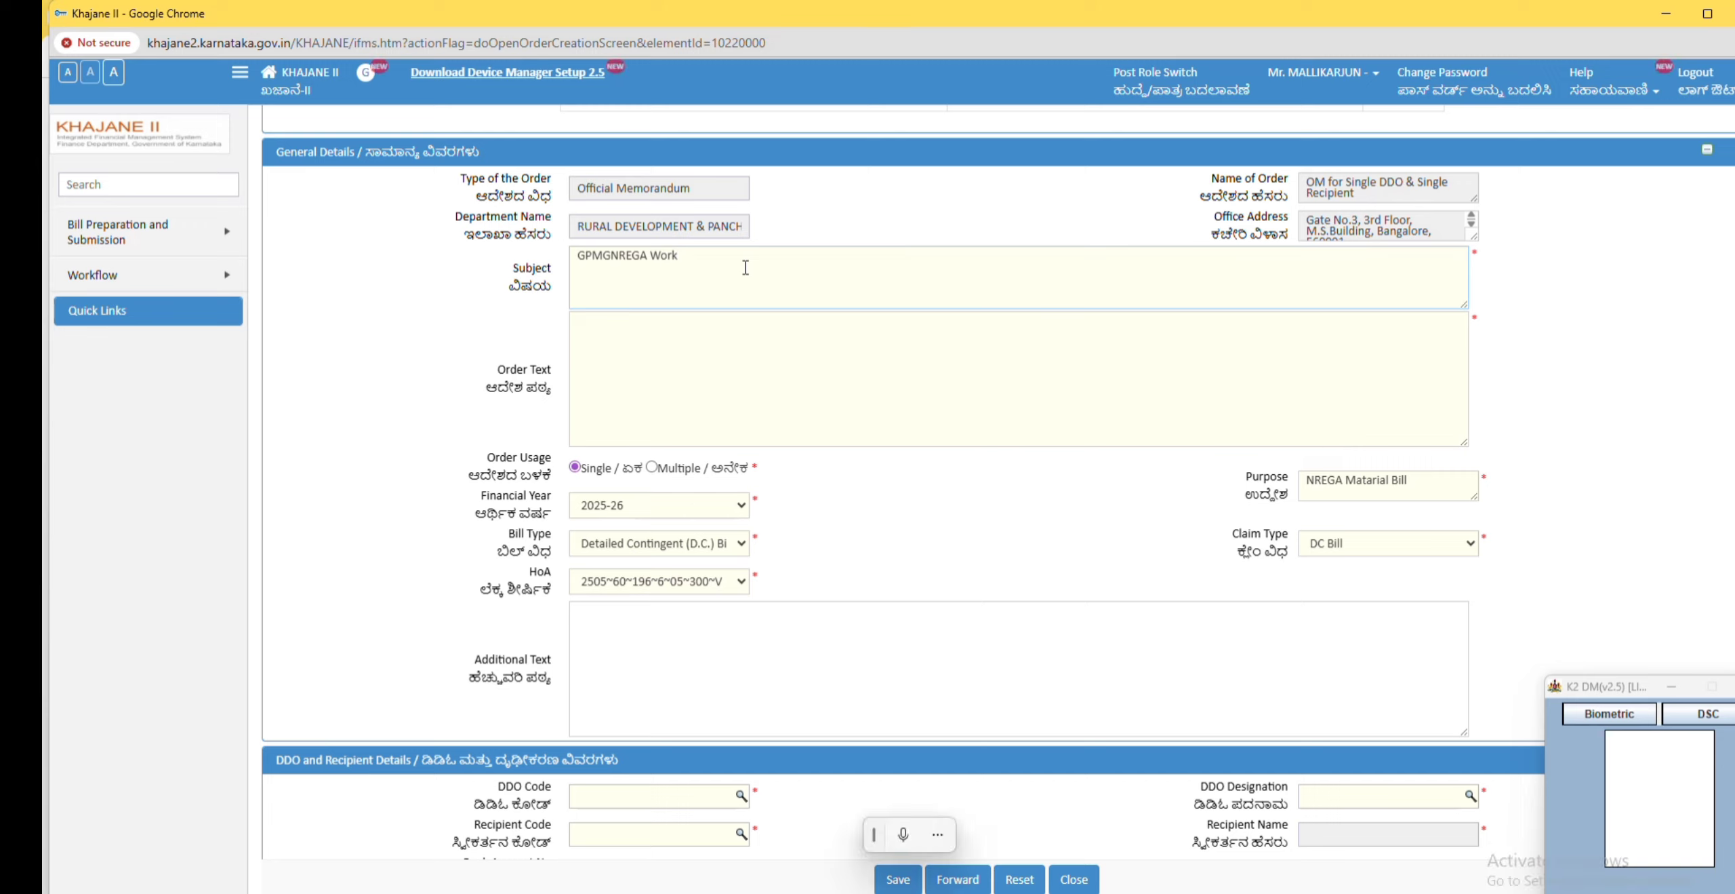
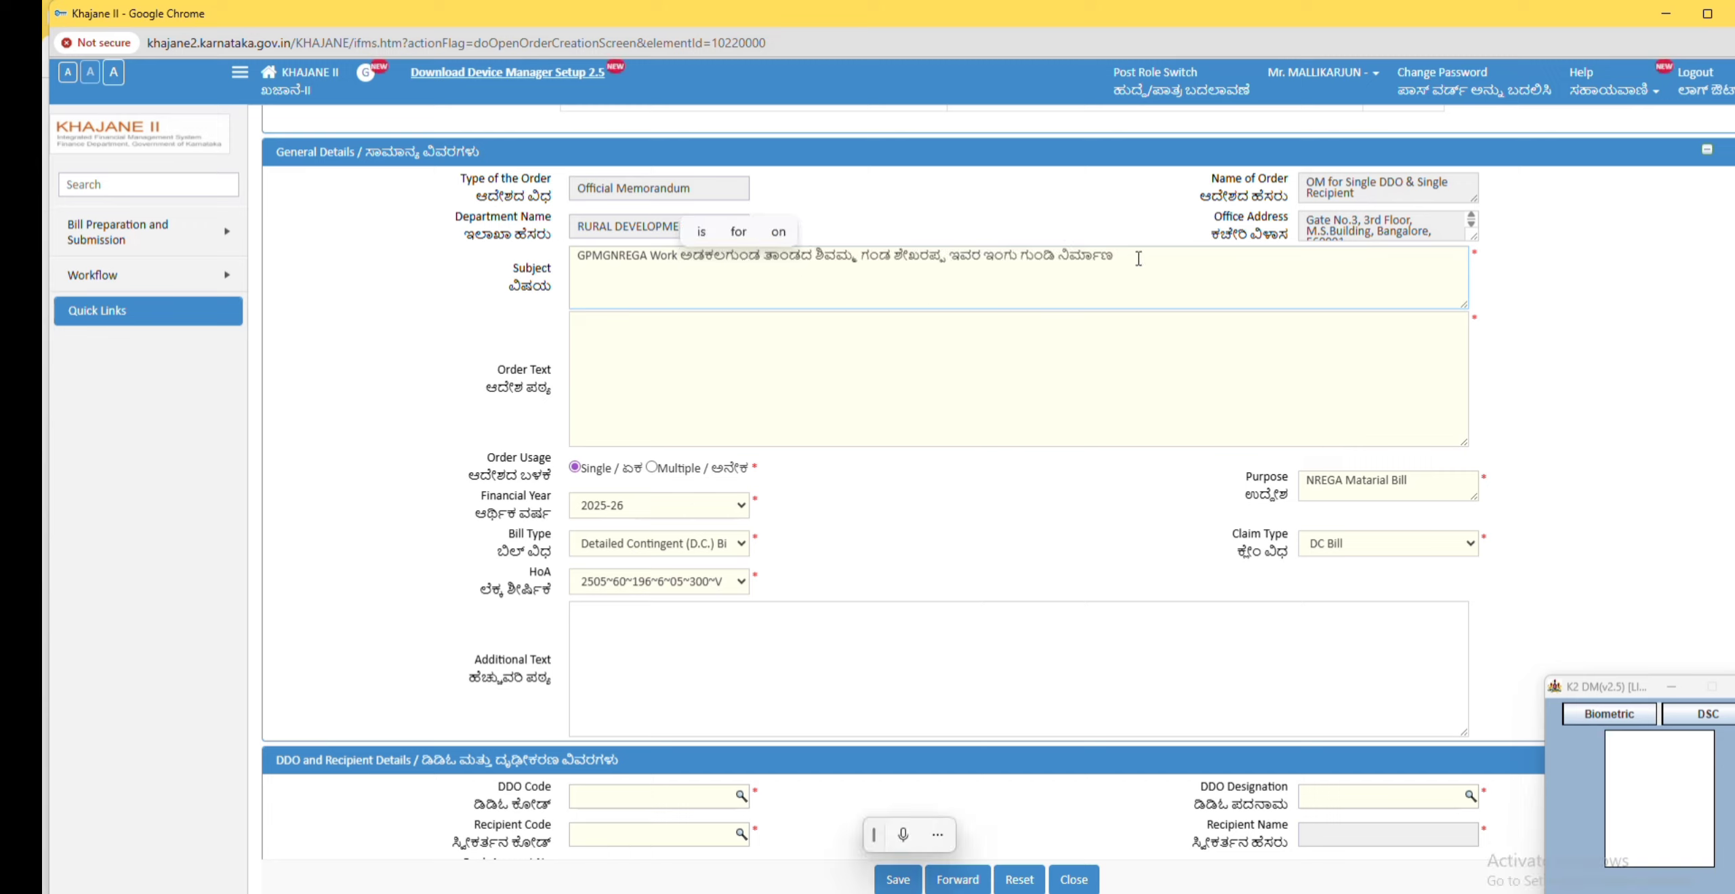
Step: Paste the work's Kannada name after GPMGNREGA Work in the subject and copy the subject text into the Order Text
left_click_drag(1139, 258, 418, 264)
left_click_drag(850, 258, 862, 359)
Step: Select head of account 2505~60~196~6~05~300~V for the memorandum
left_click(920, 521)
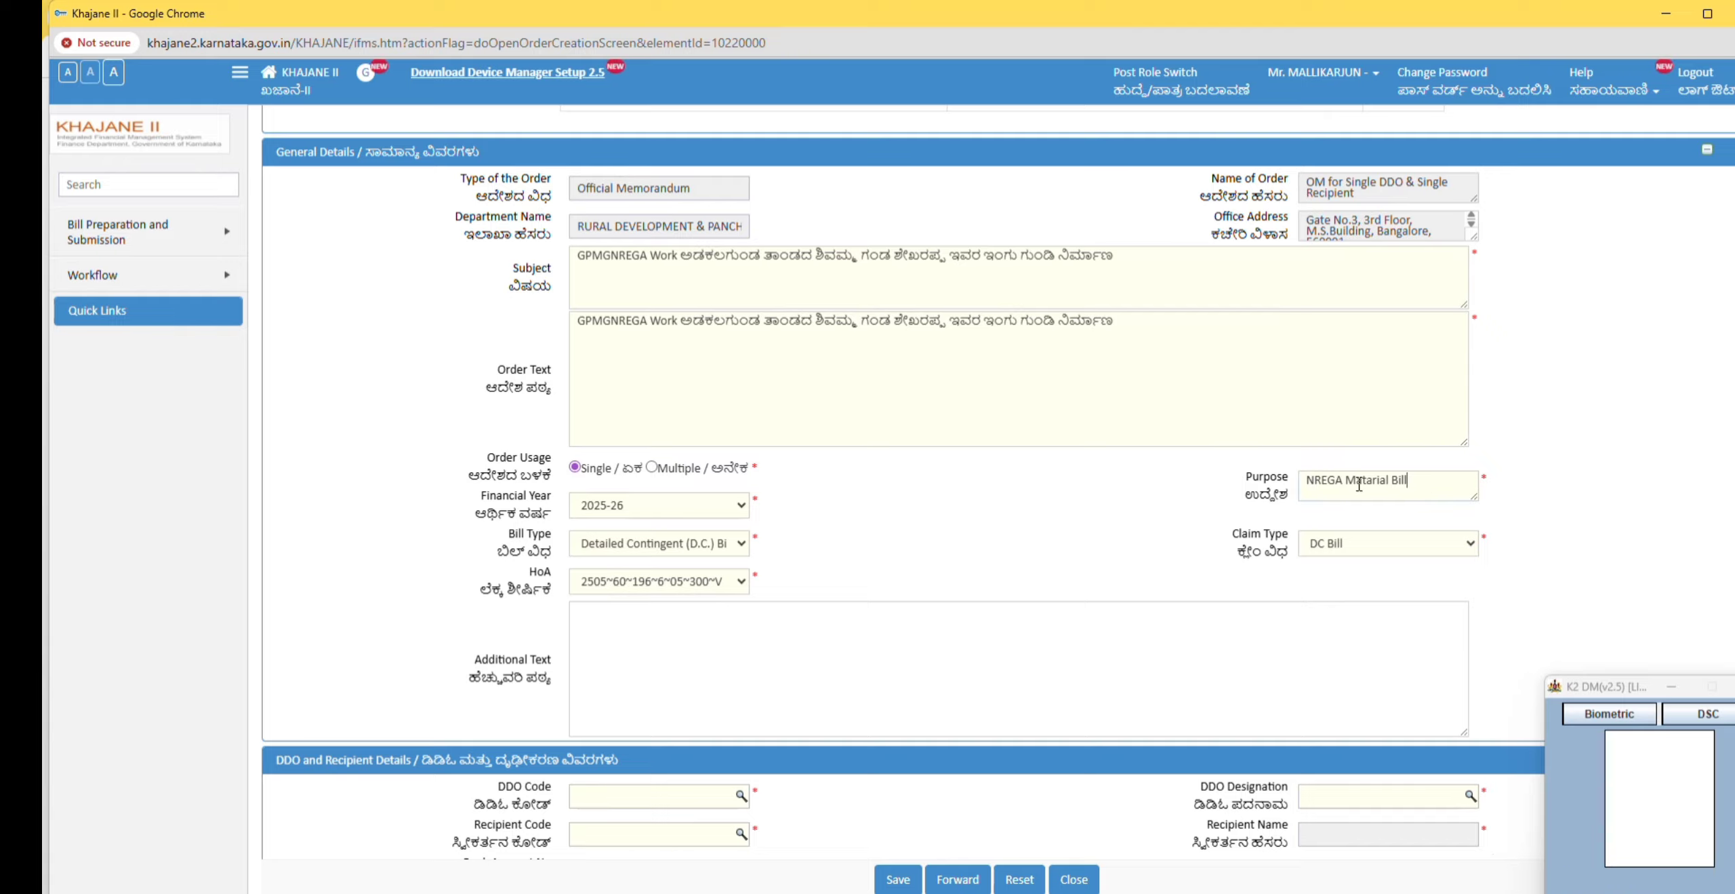
triple_click(1324, 483)
left_click(1418, 482)
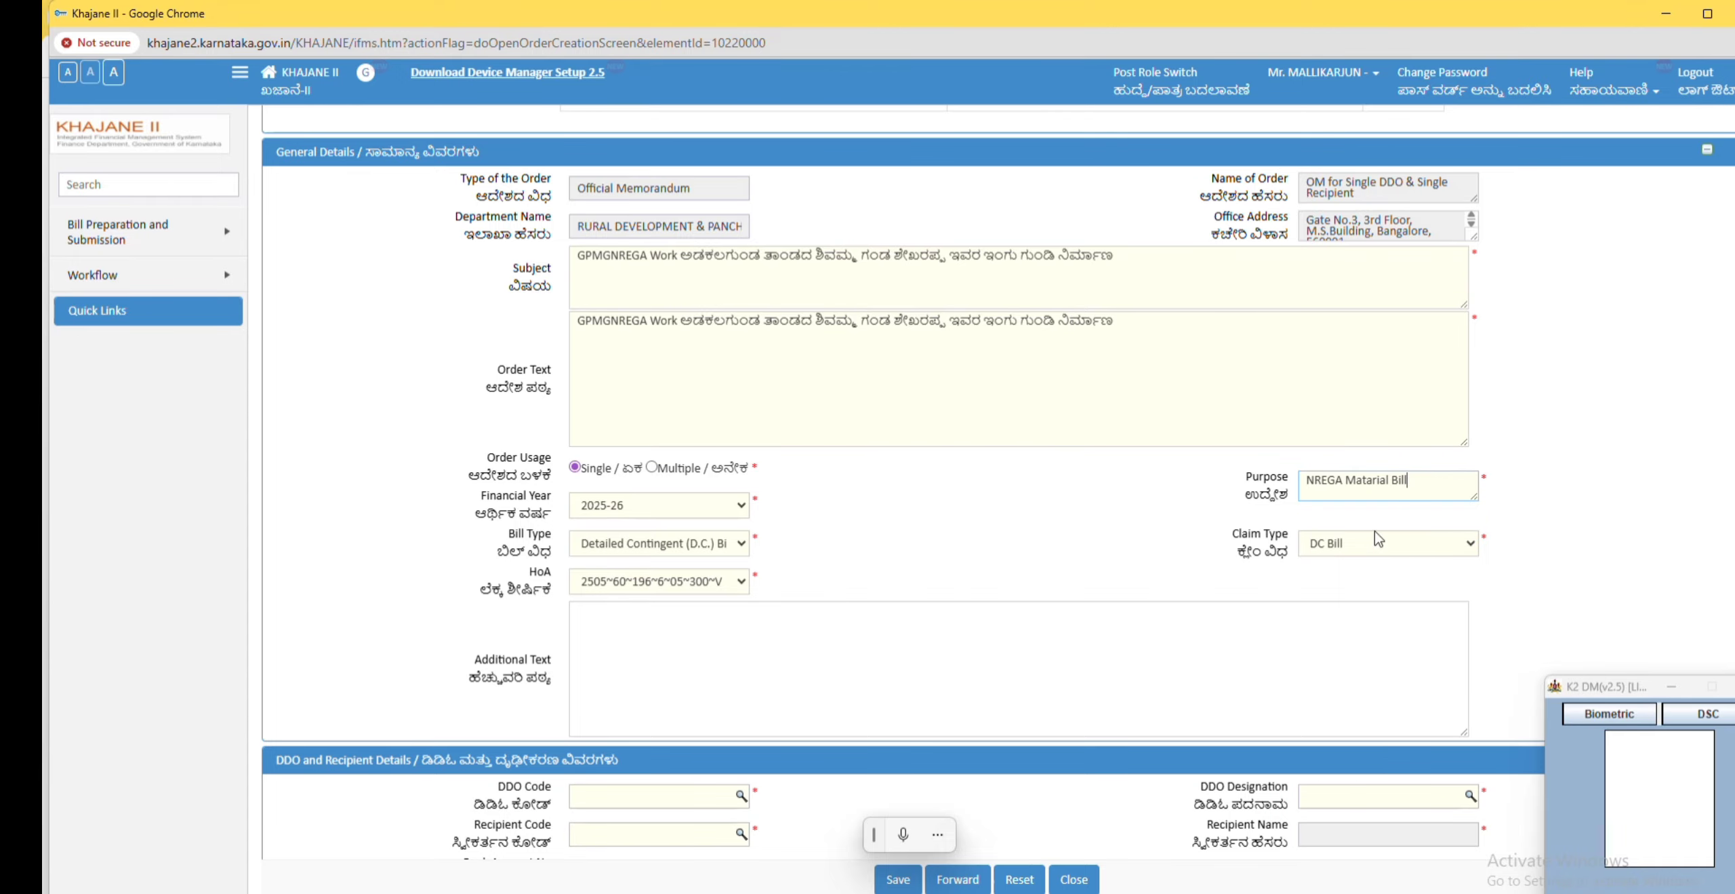
left_click_drag(1442, 486, 1292, 492)
left_click(1318, 487)
scroll(1017, 535, "down", 3)
left_click(742, 405)
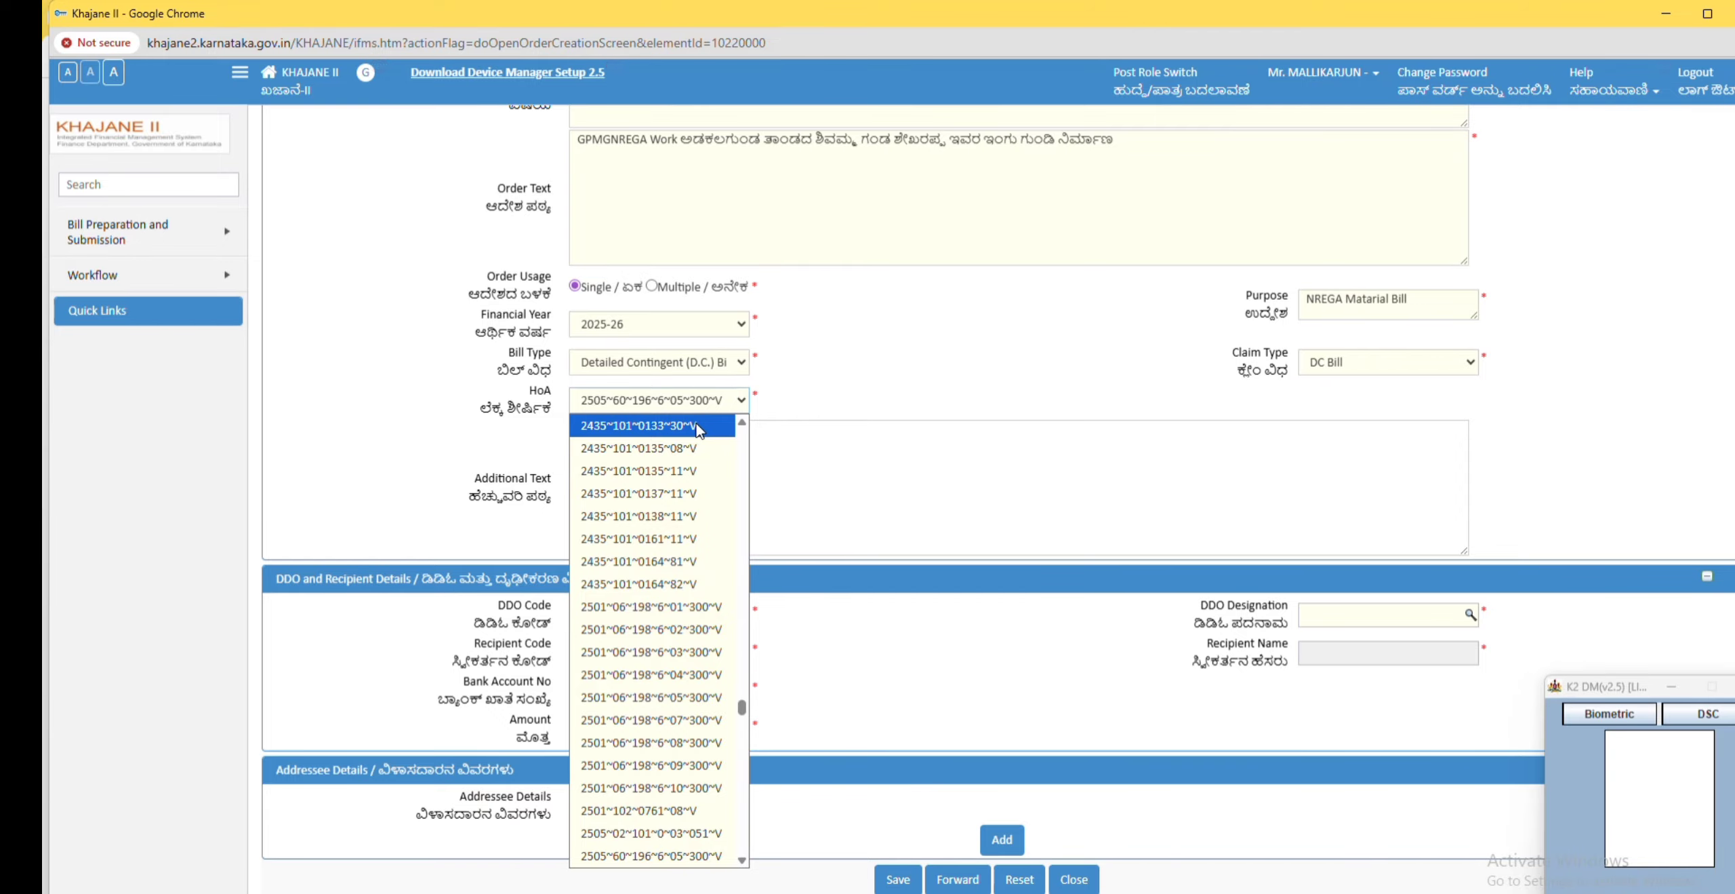
left_click(654, 856)
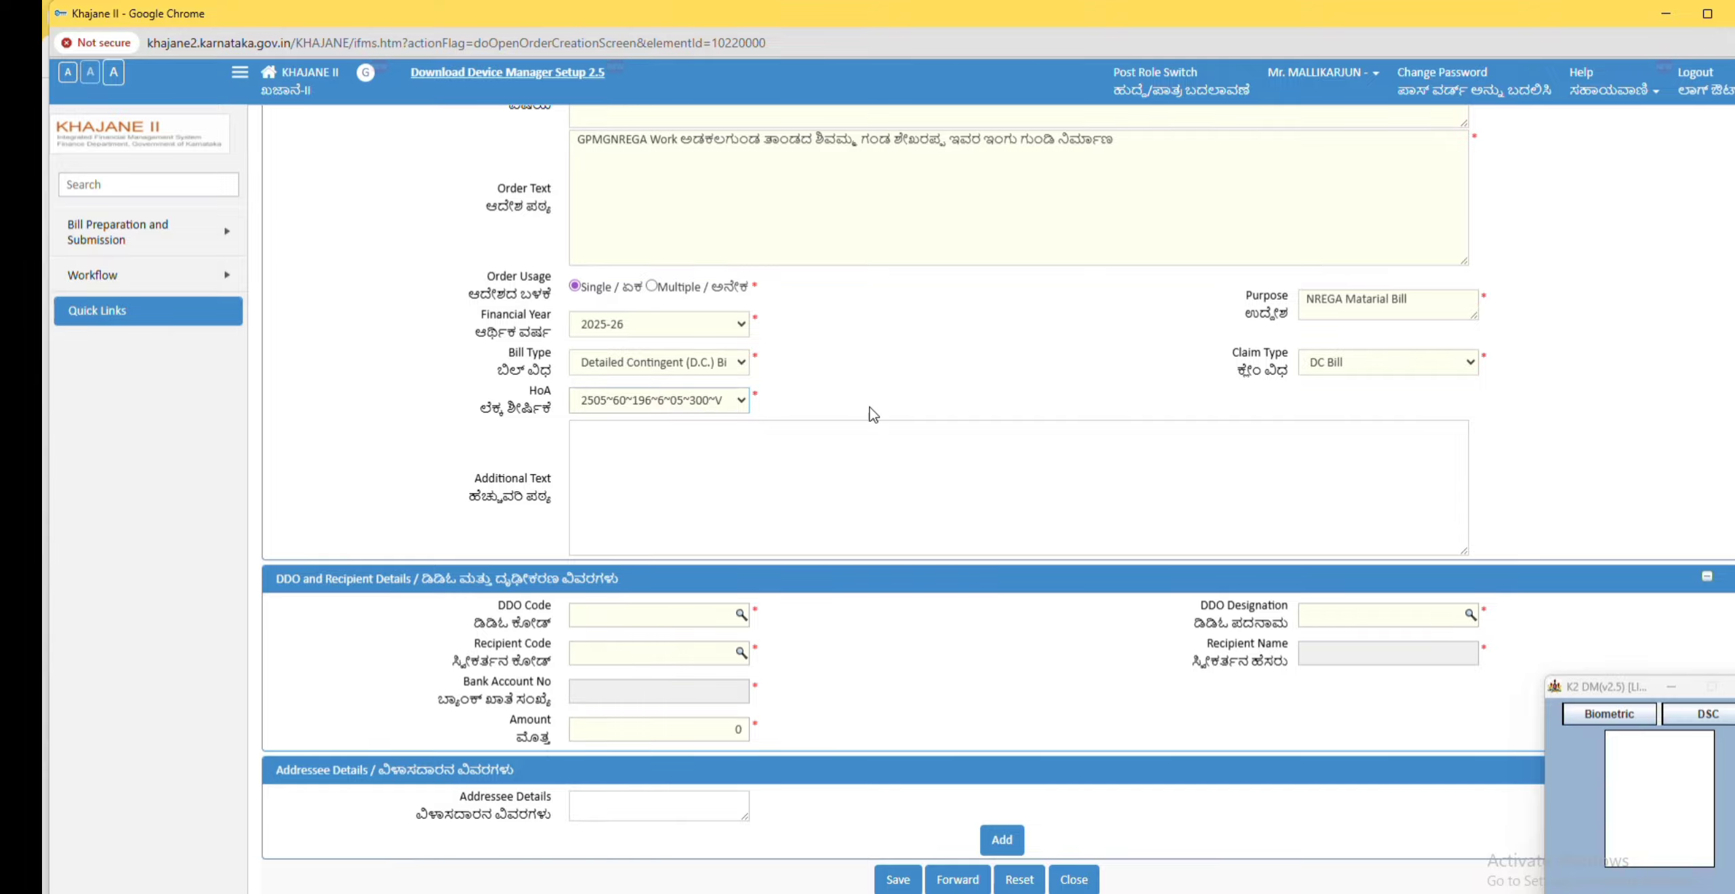
Step: Copy the order text into the Additional Text field
left_click(762, 467)
left_click_drag(535, 143, 487, 143)
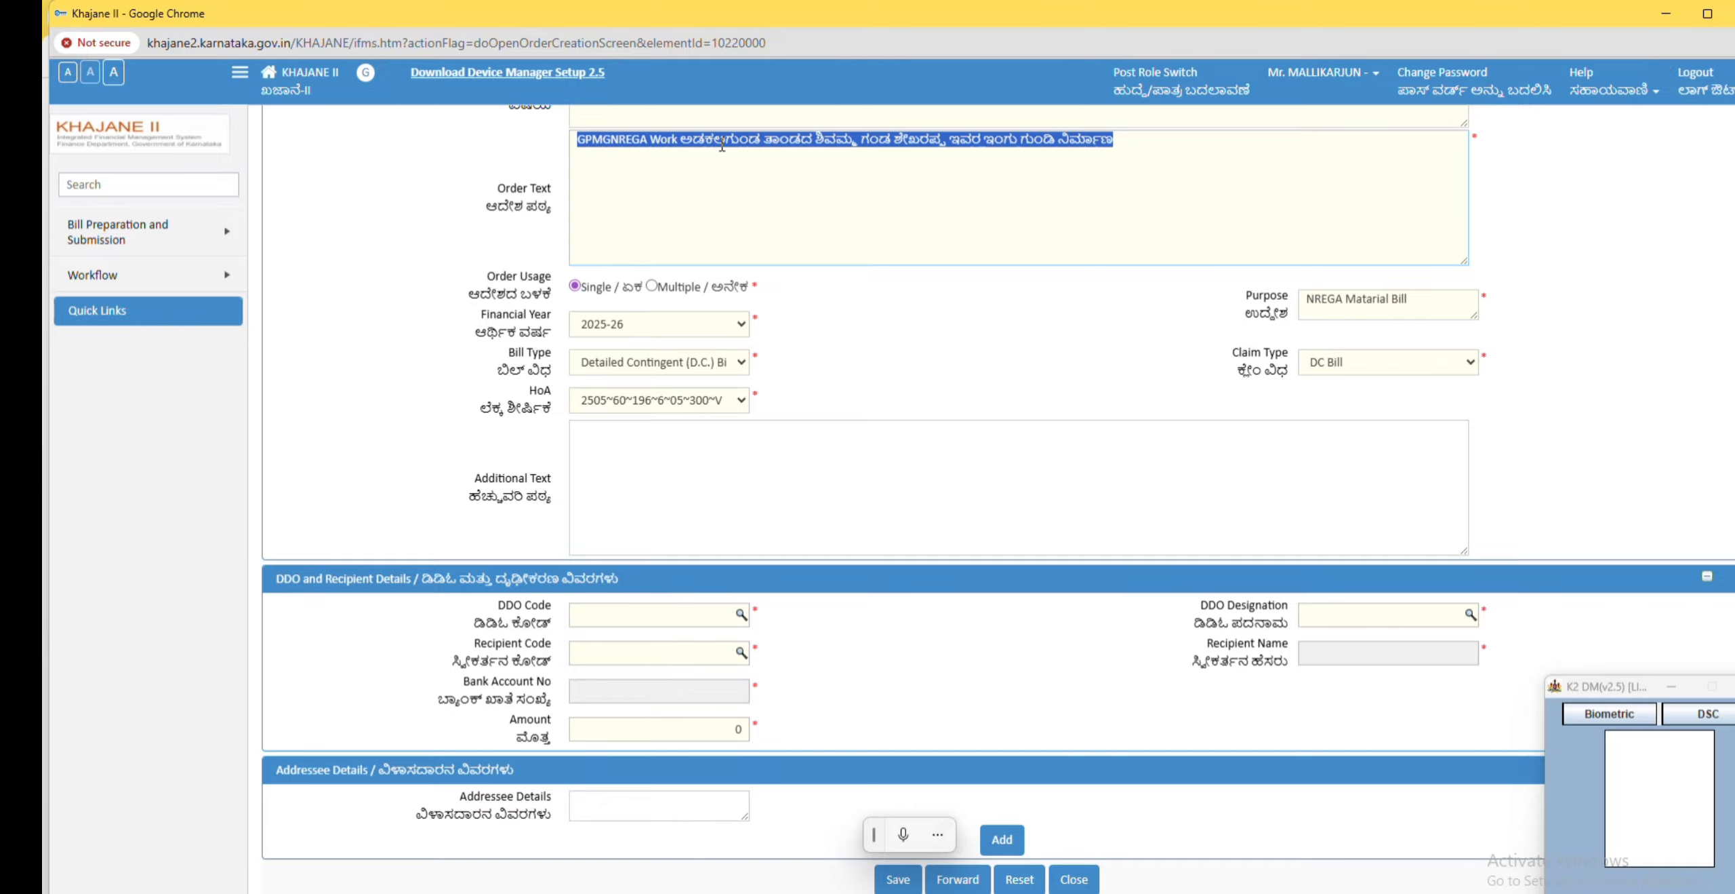
left_click_drag(736, 139, 828, 464)
Step: Set the DDO code to 71961O and pick the recipient by their recipient code
left_click(1119, 463)
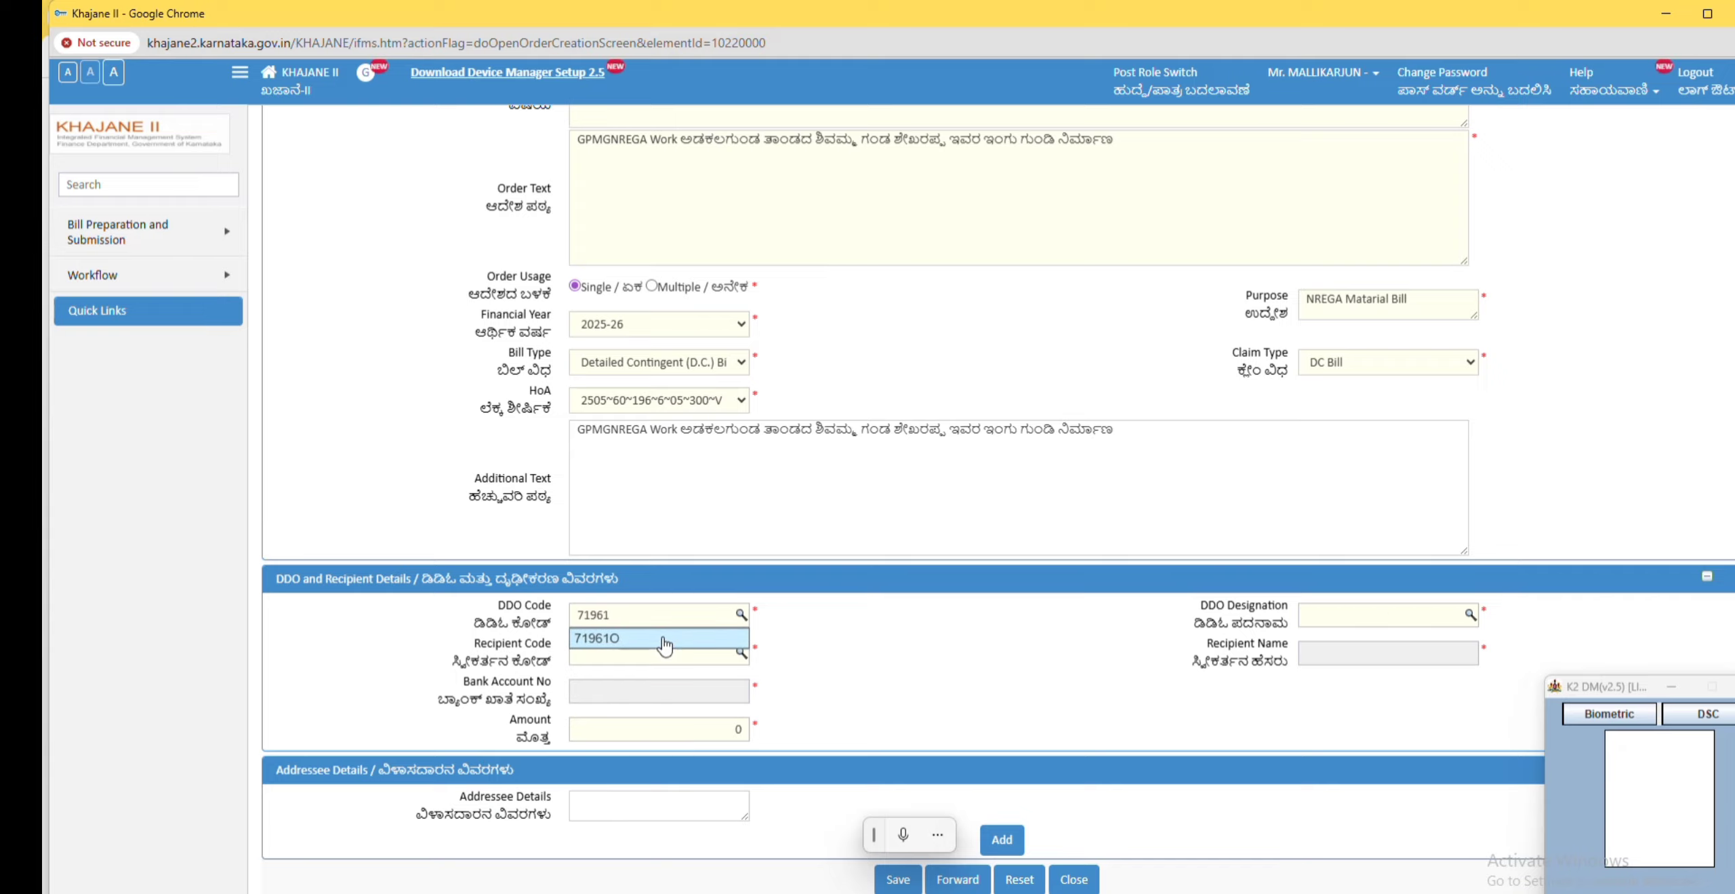
left_click(613, 648)
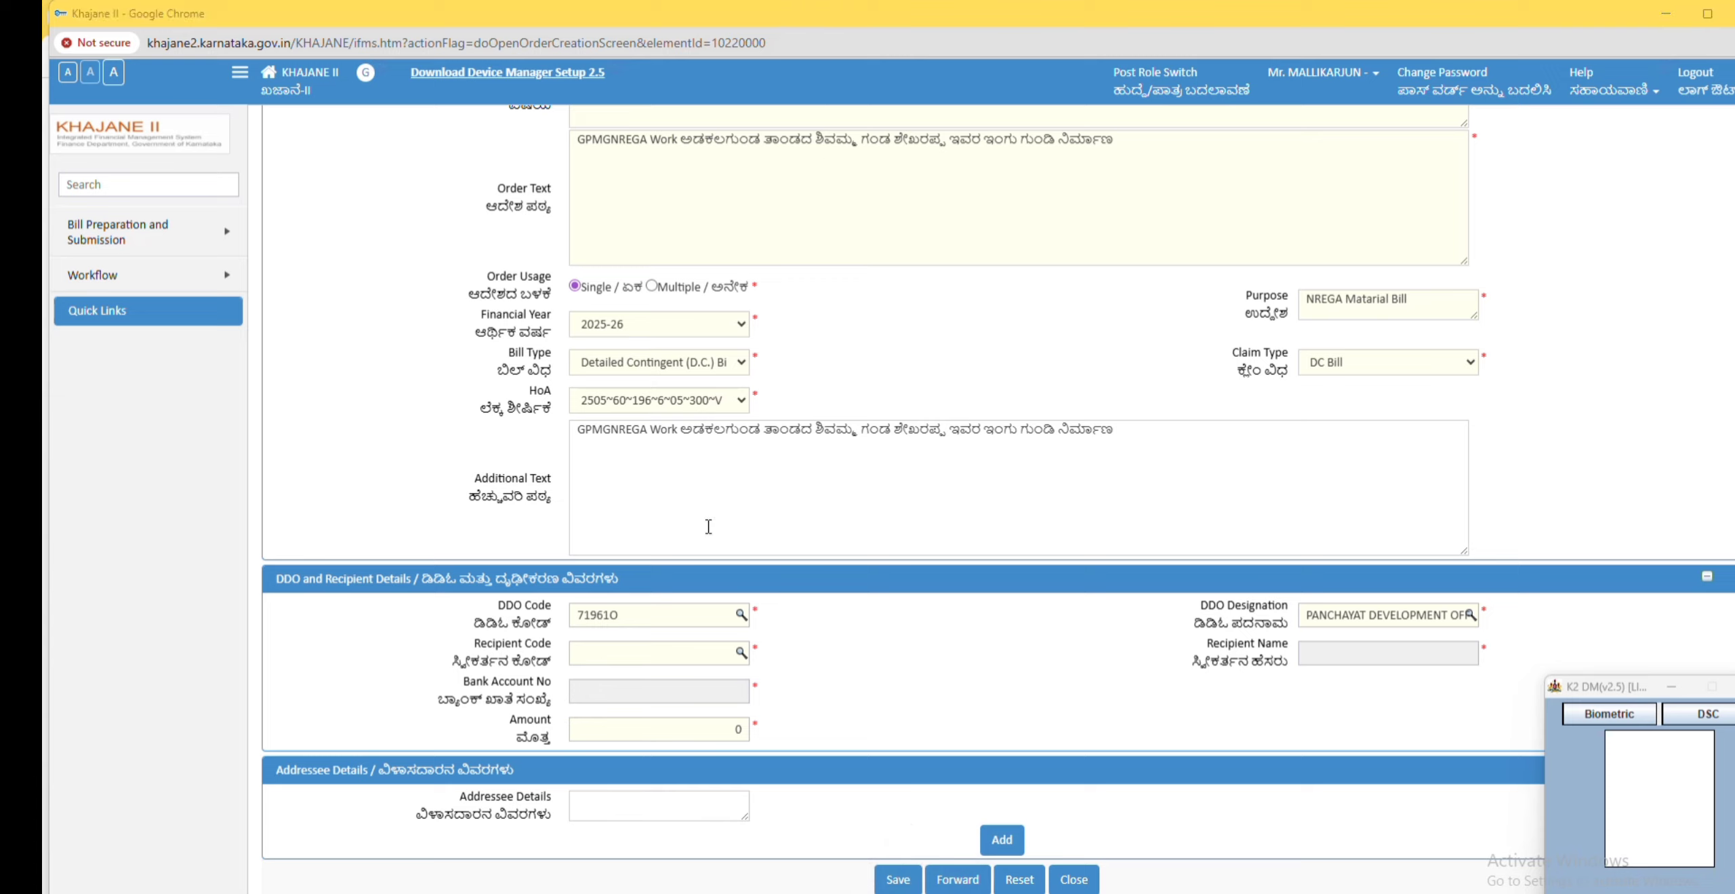
left_click(607, 651)
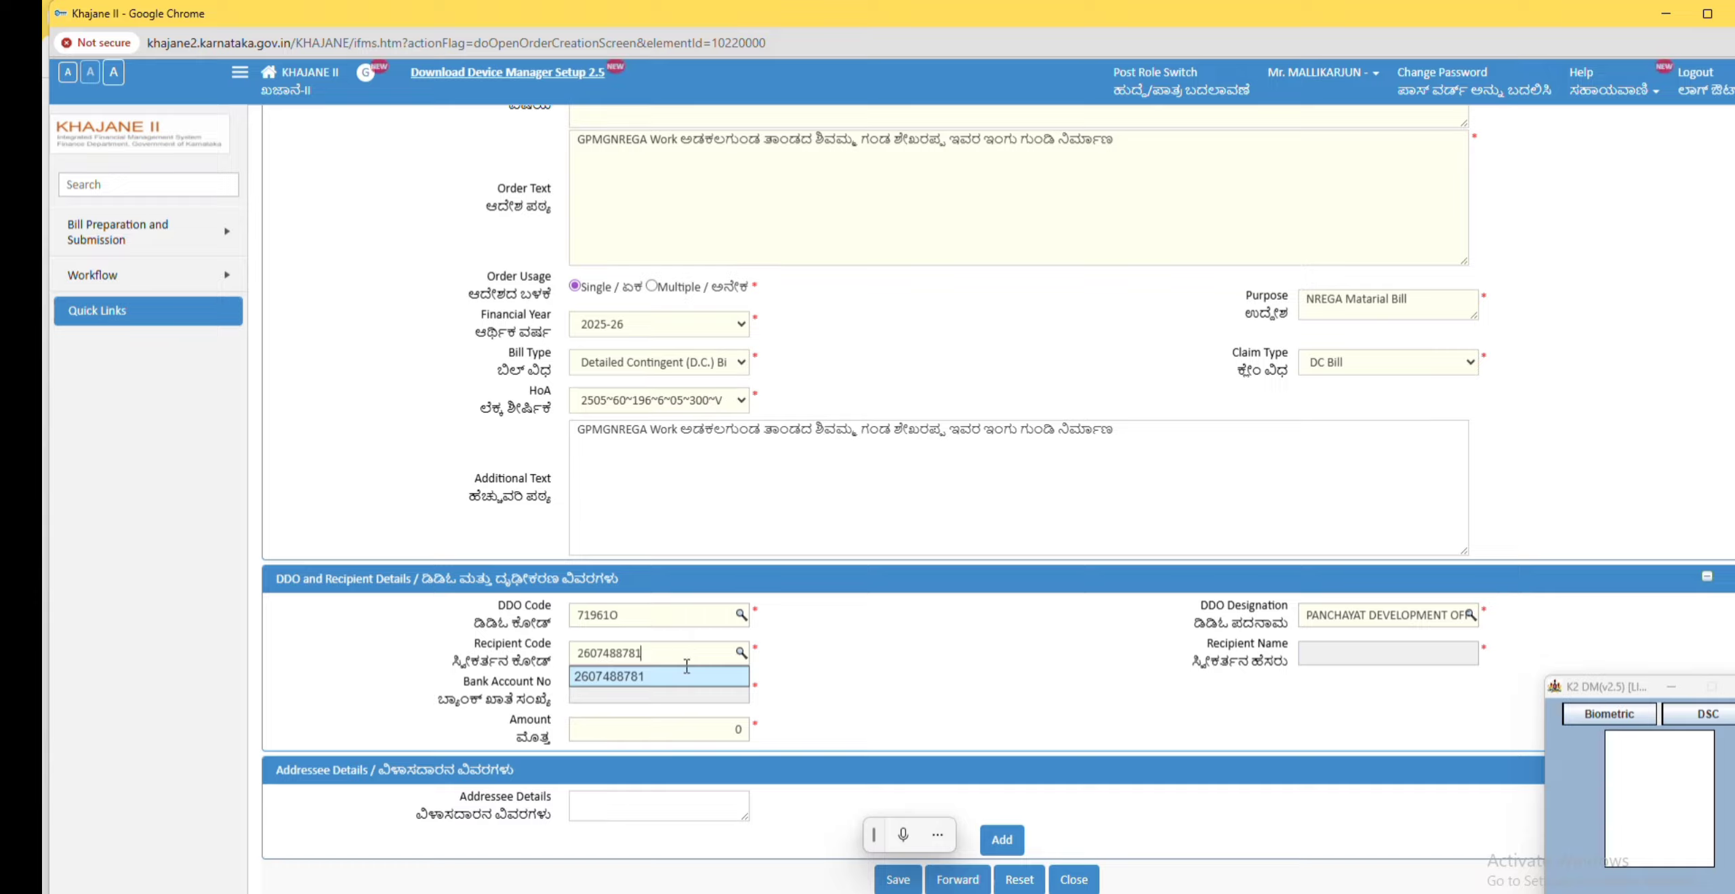
left_click(705, 676)
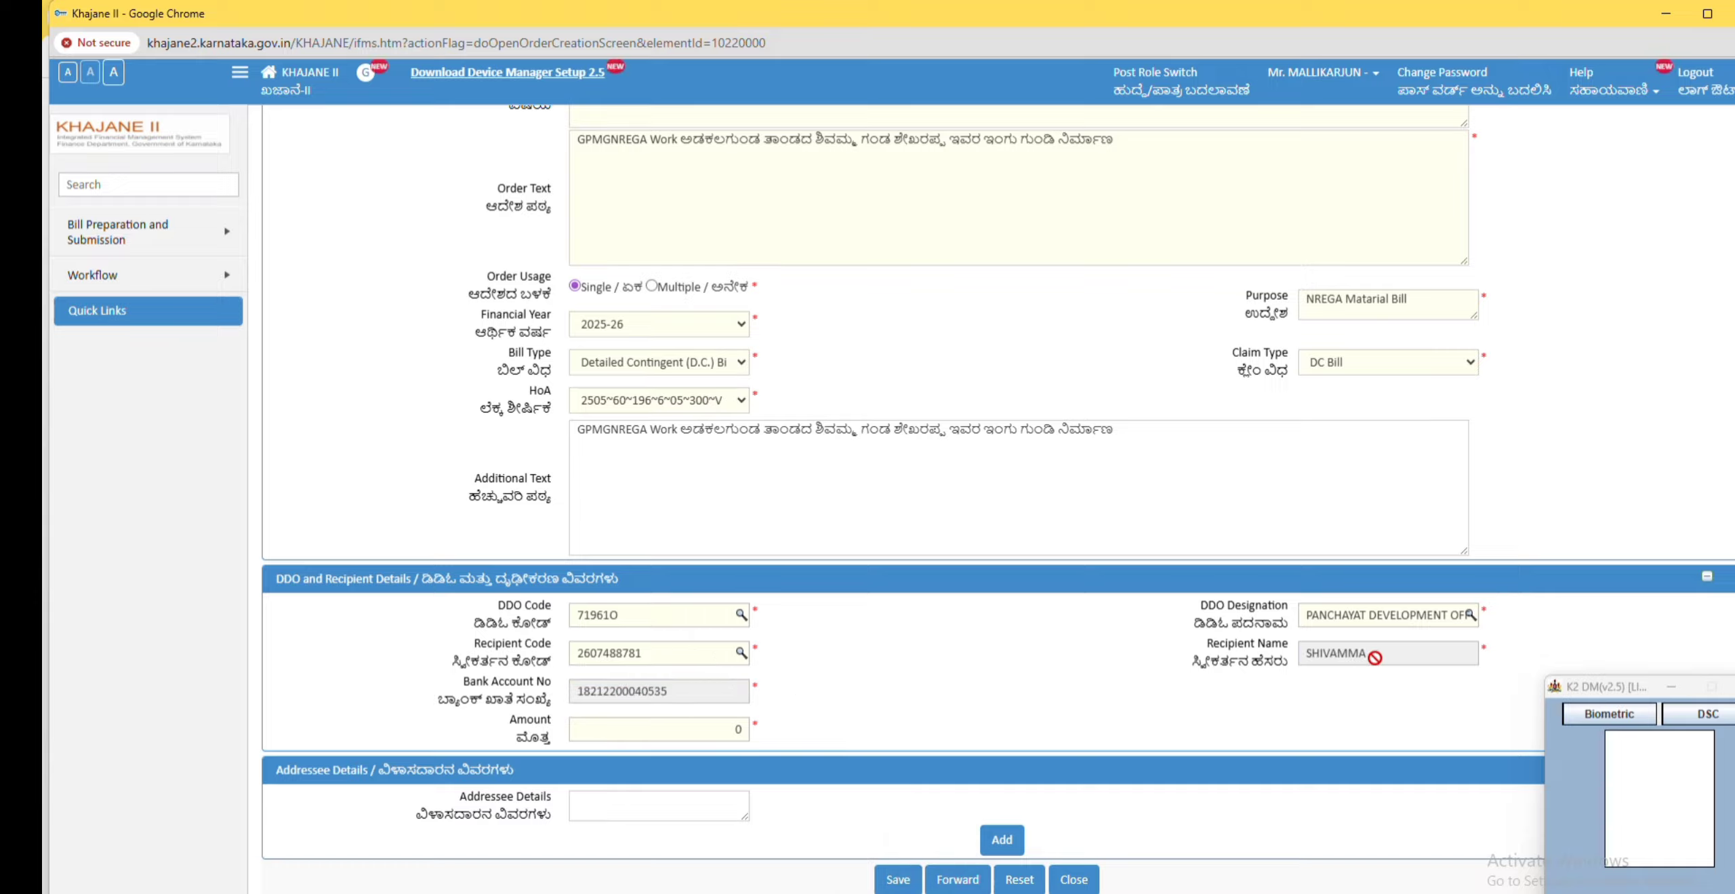
Step: Check the recipient's FTO transaction amount in the NREGA FTO status report
left_click(720, 726)
left_click_drag(784, 730, 844, 727)
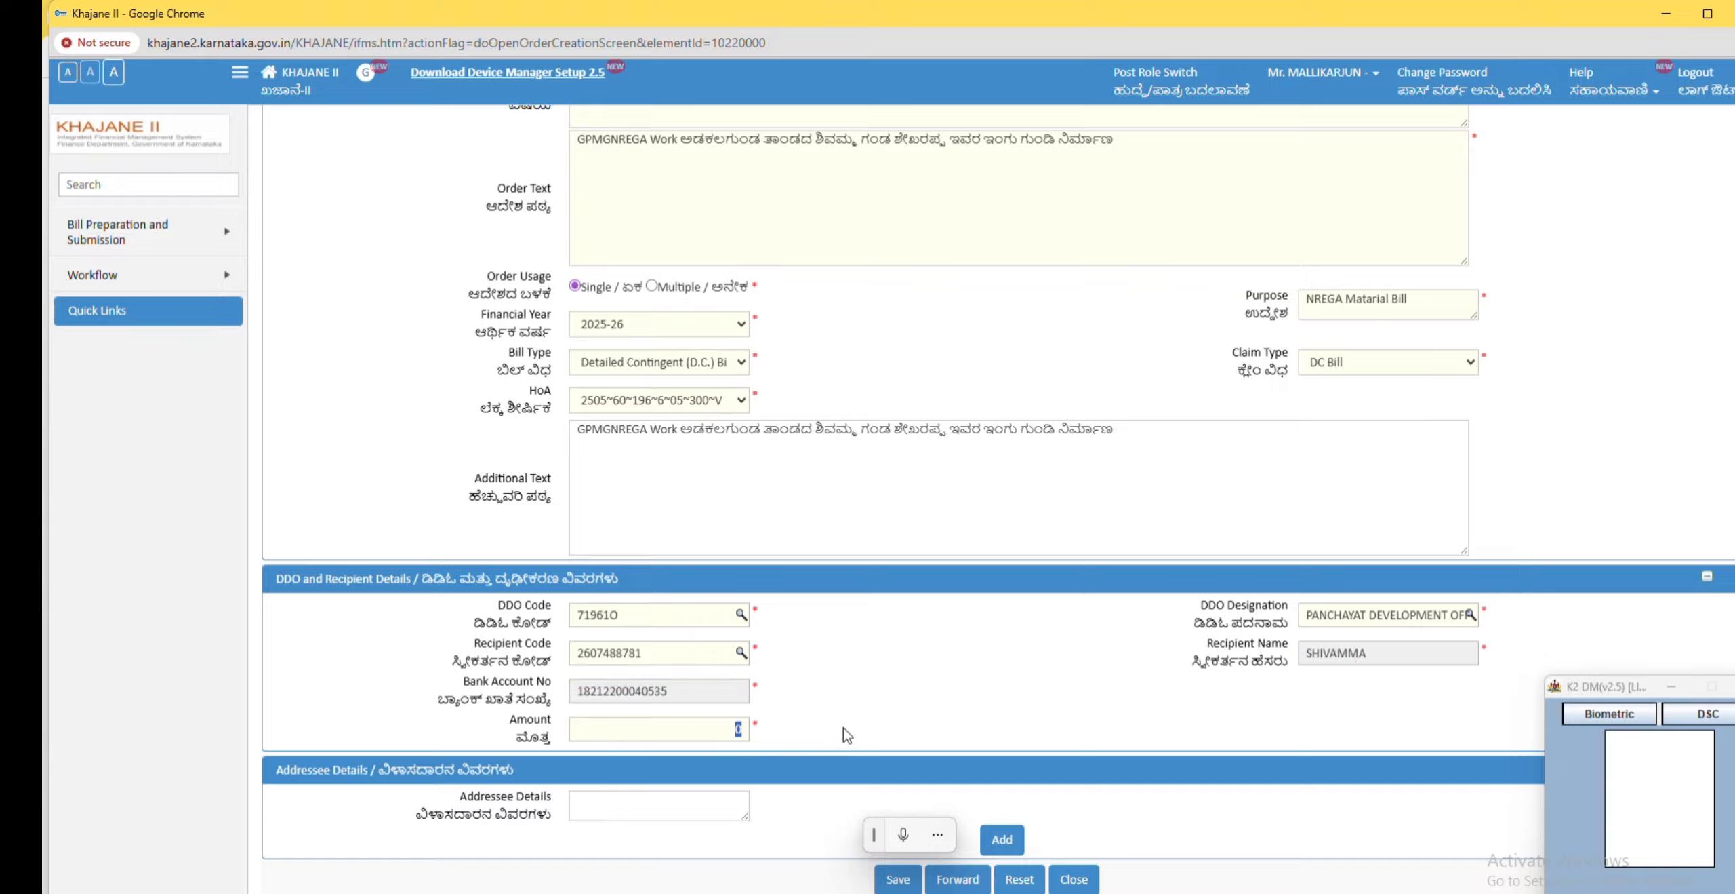
key("BackSpace")
mouse_move(393, 890)
left_click(298, 857)
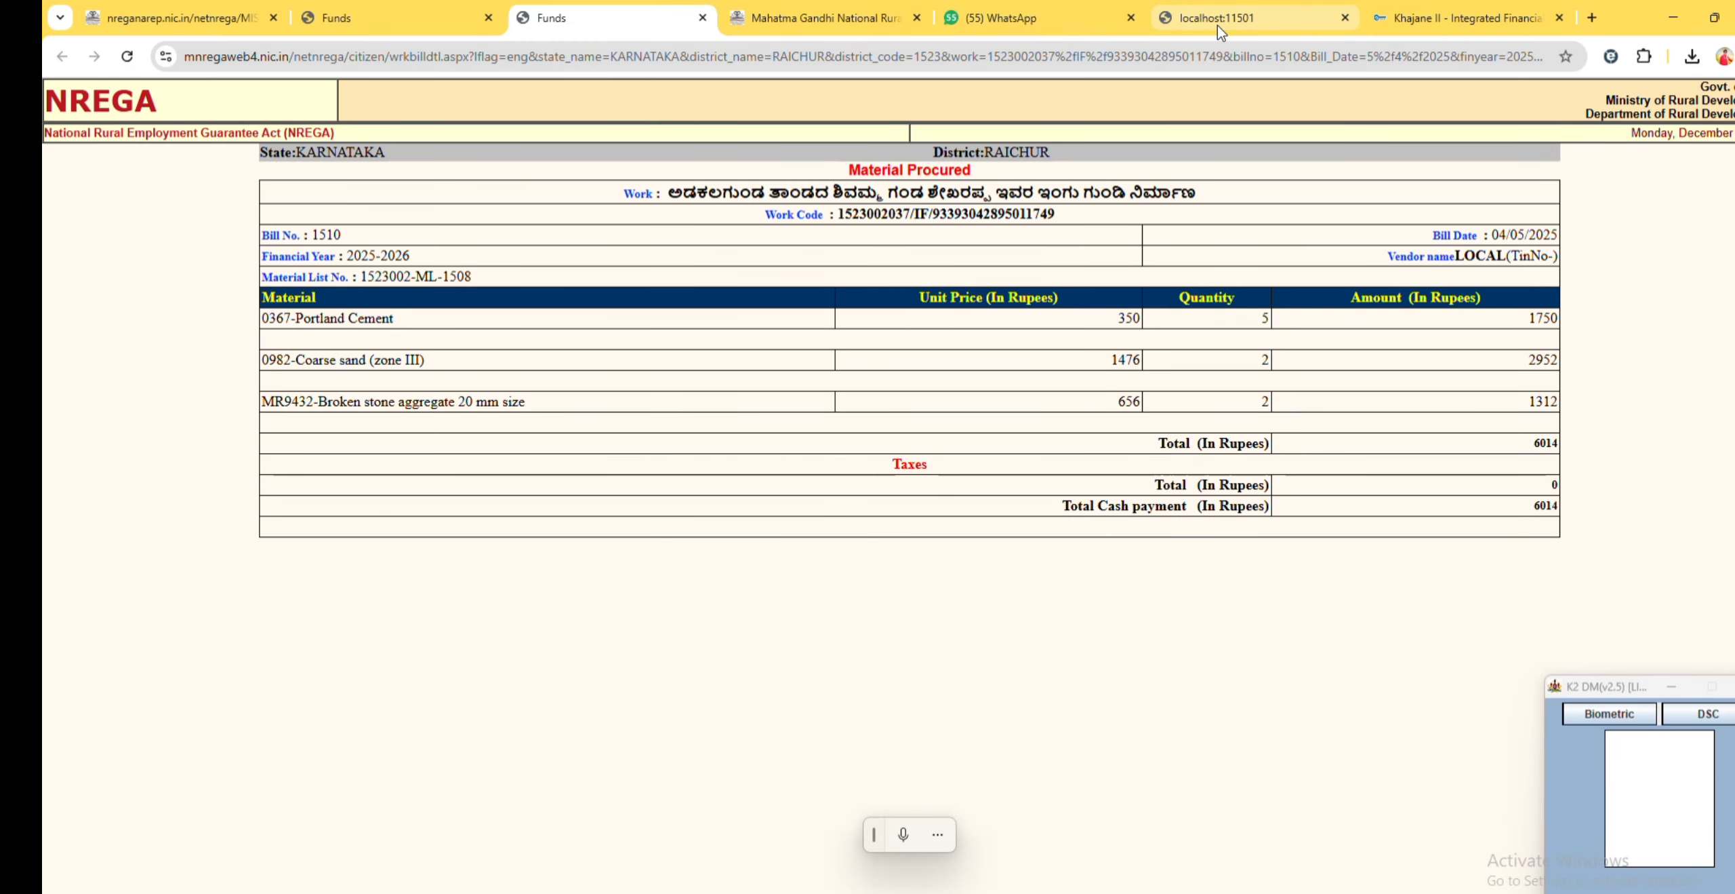
left_click(824, 18)
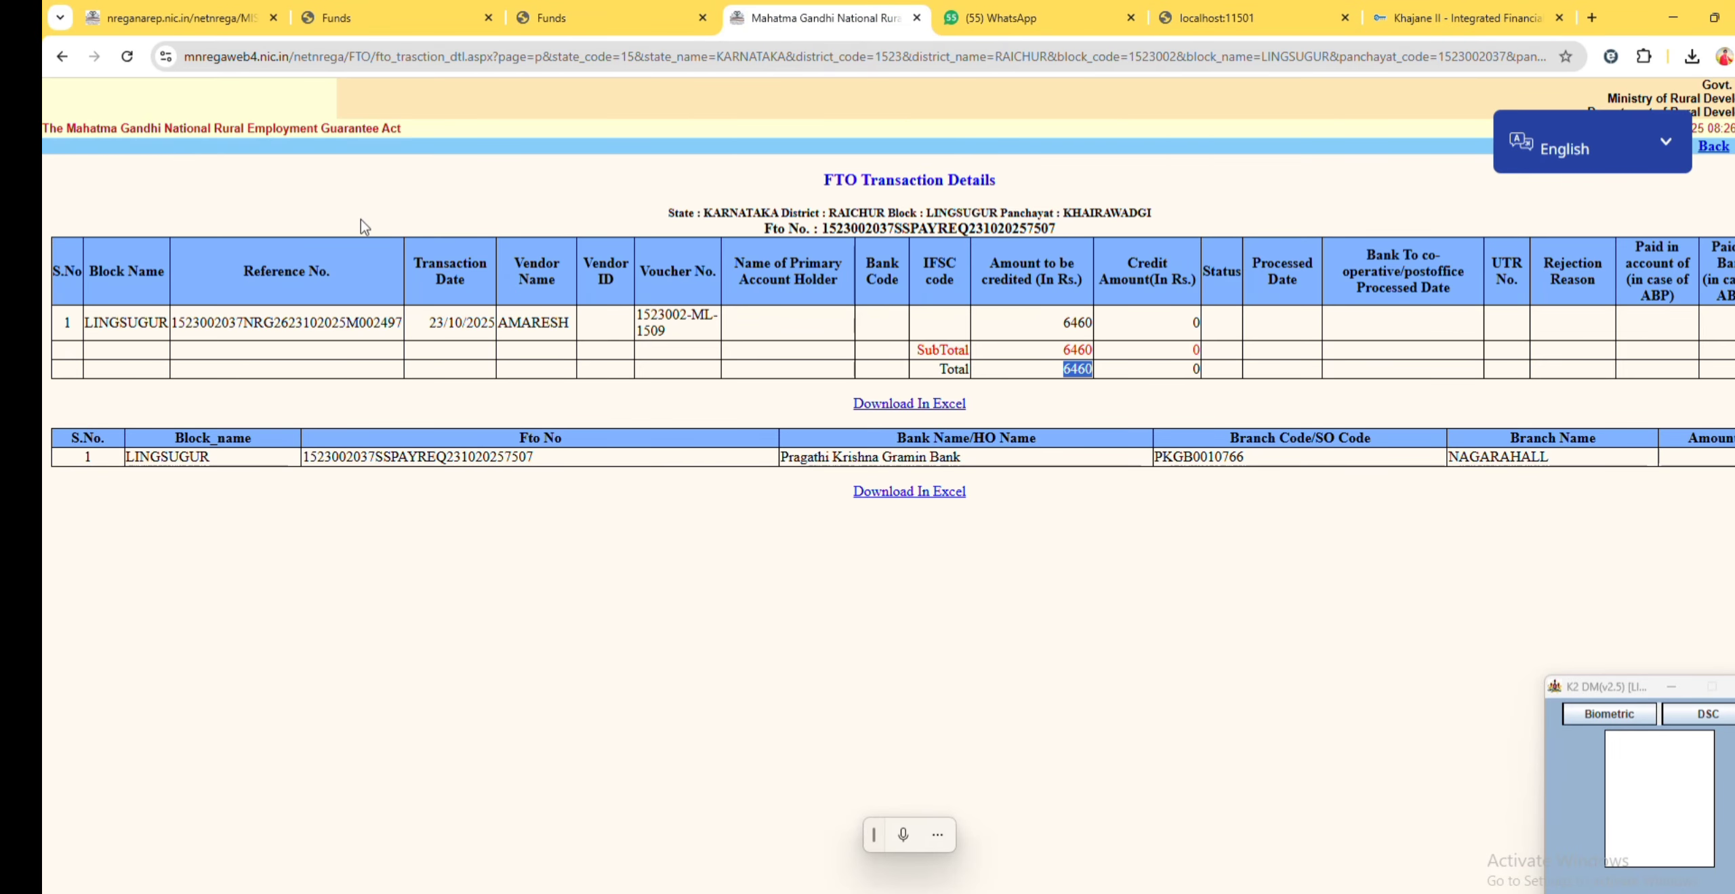
left_click(62, 59)
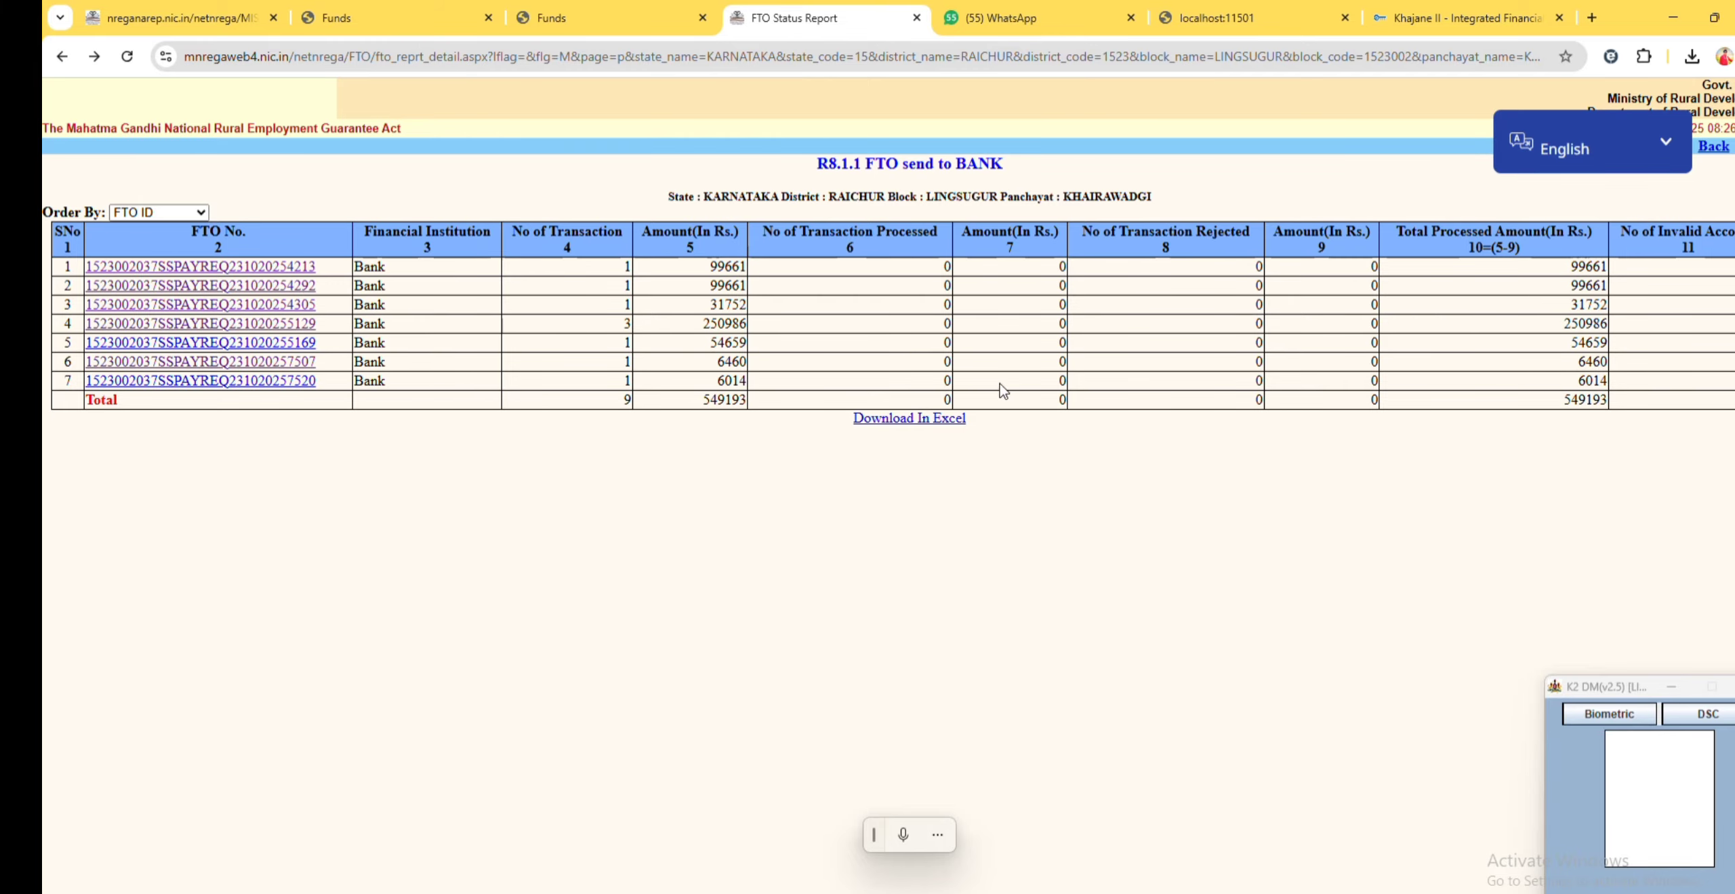
left_click(306, 381)
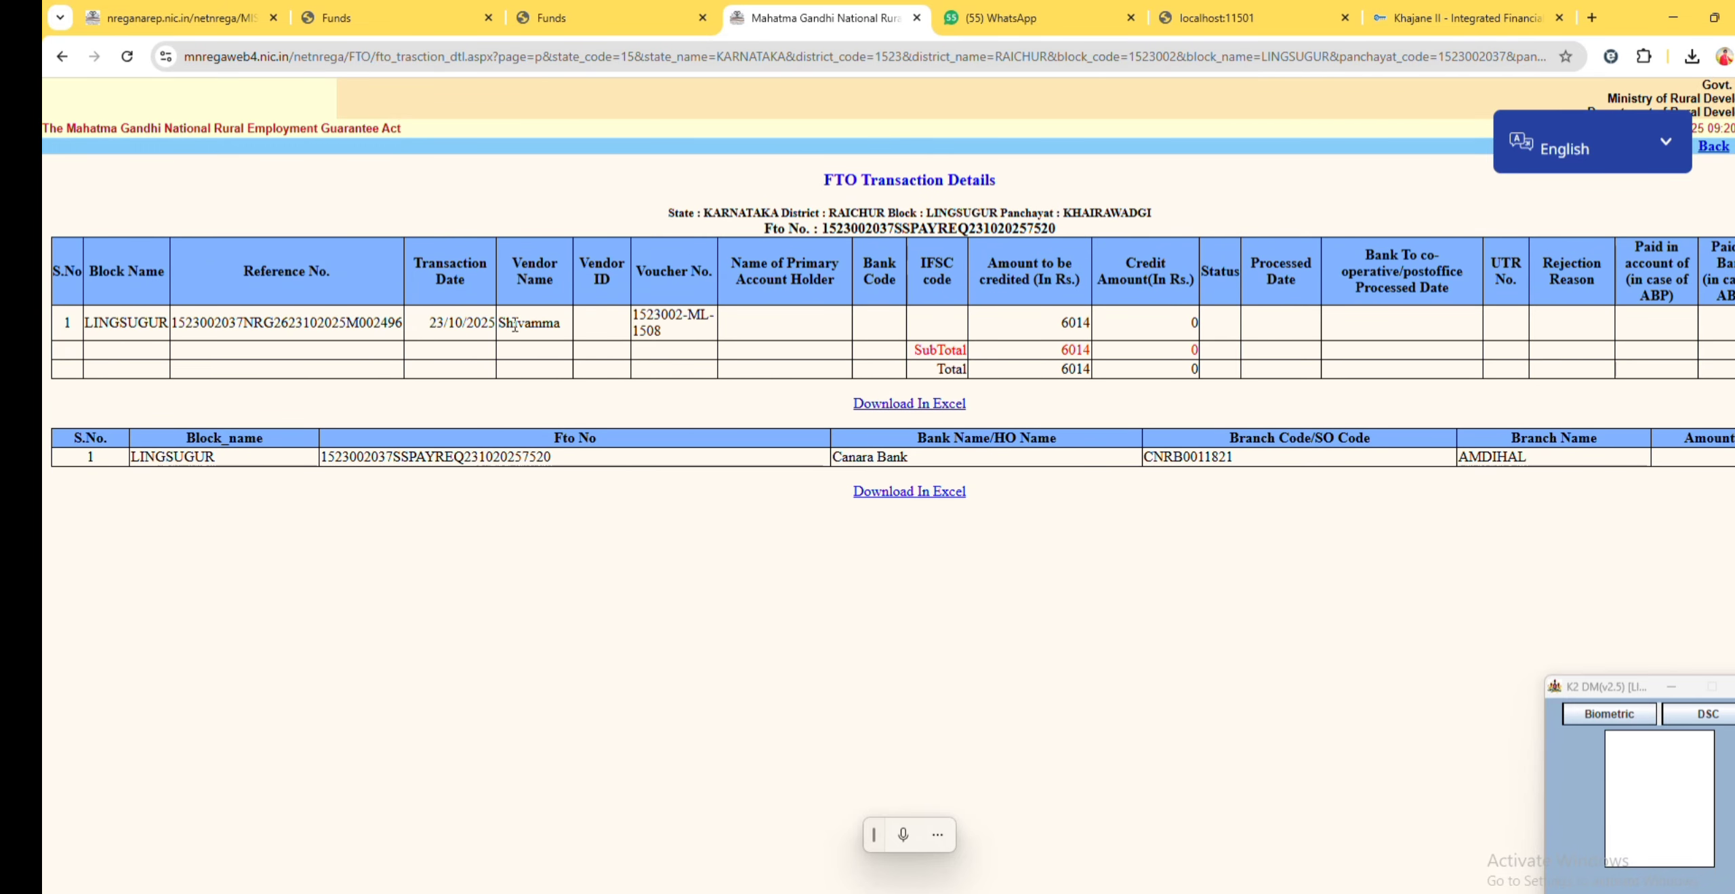
double_click(516, 325)
double_click(1076, 369)
mouse_move(394, 892)
left_click(495, 856)
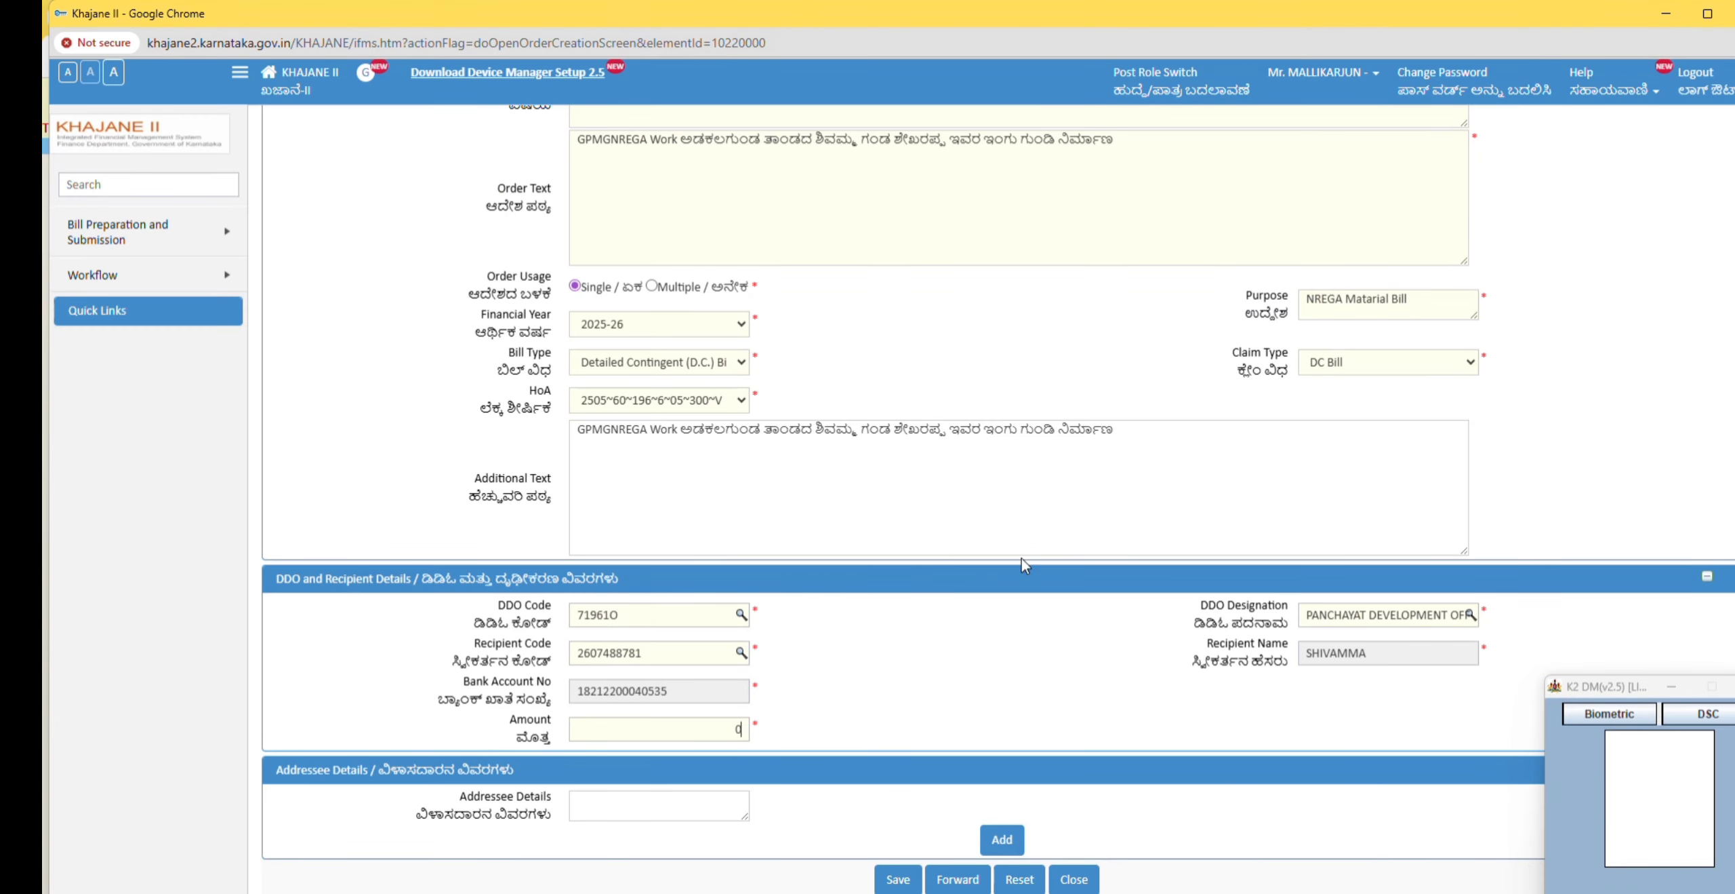
Step: Enter 6014 as the amount
left_click_drag(733, 736, 783, 728)
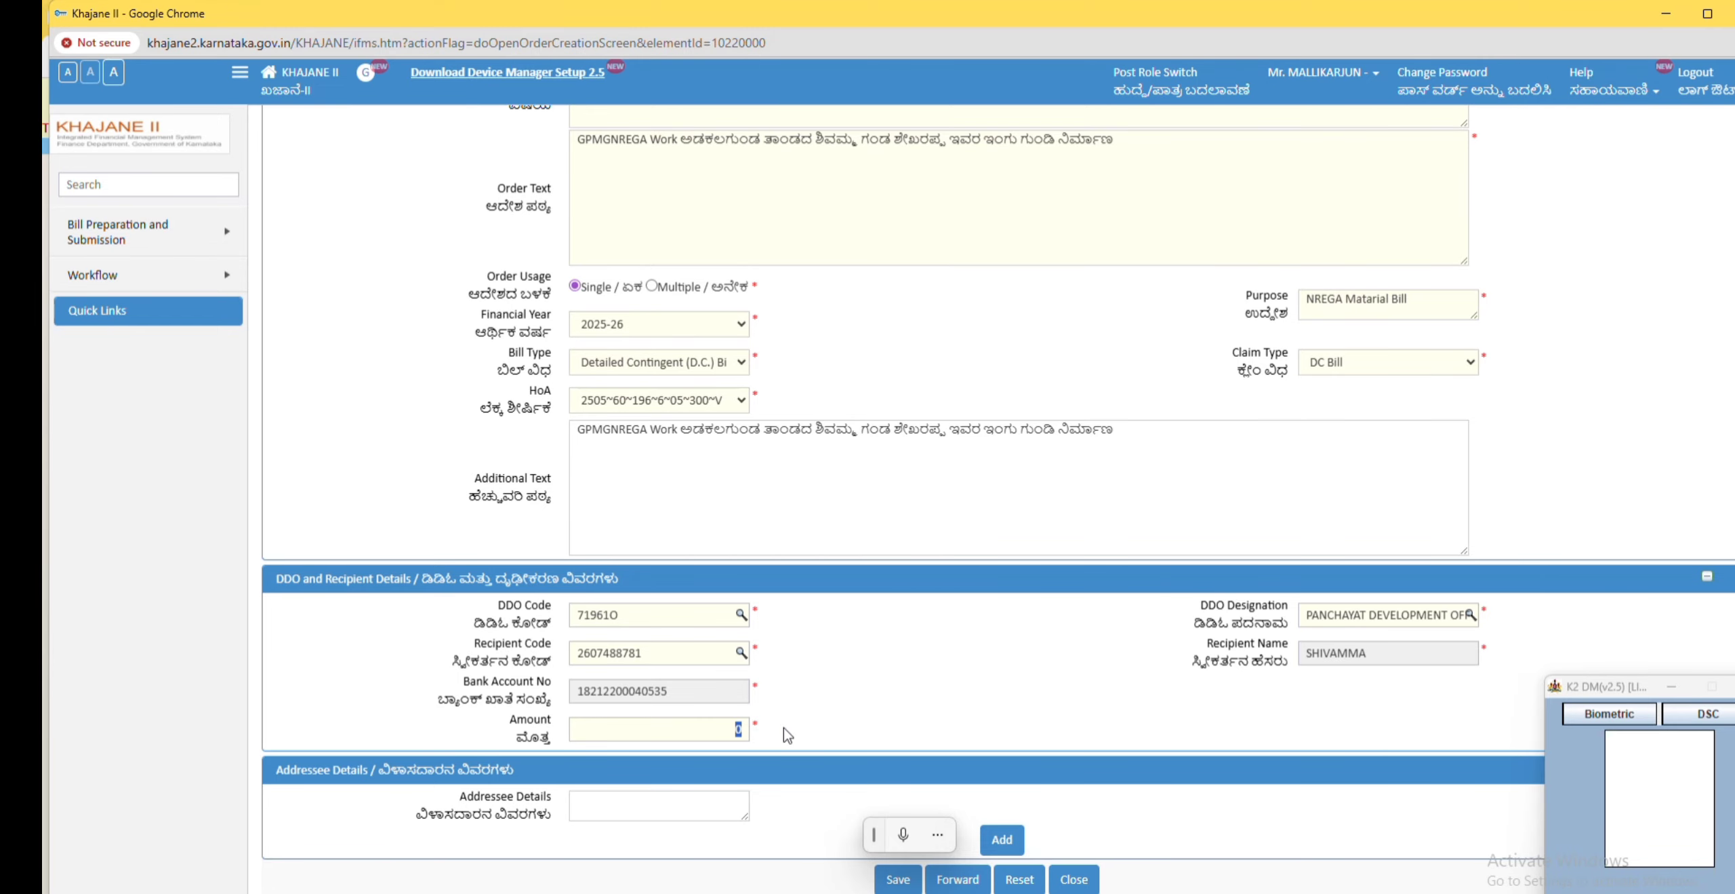
key("BackSpace")
key("ctrl+f")
type("6014")
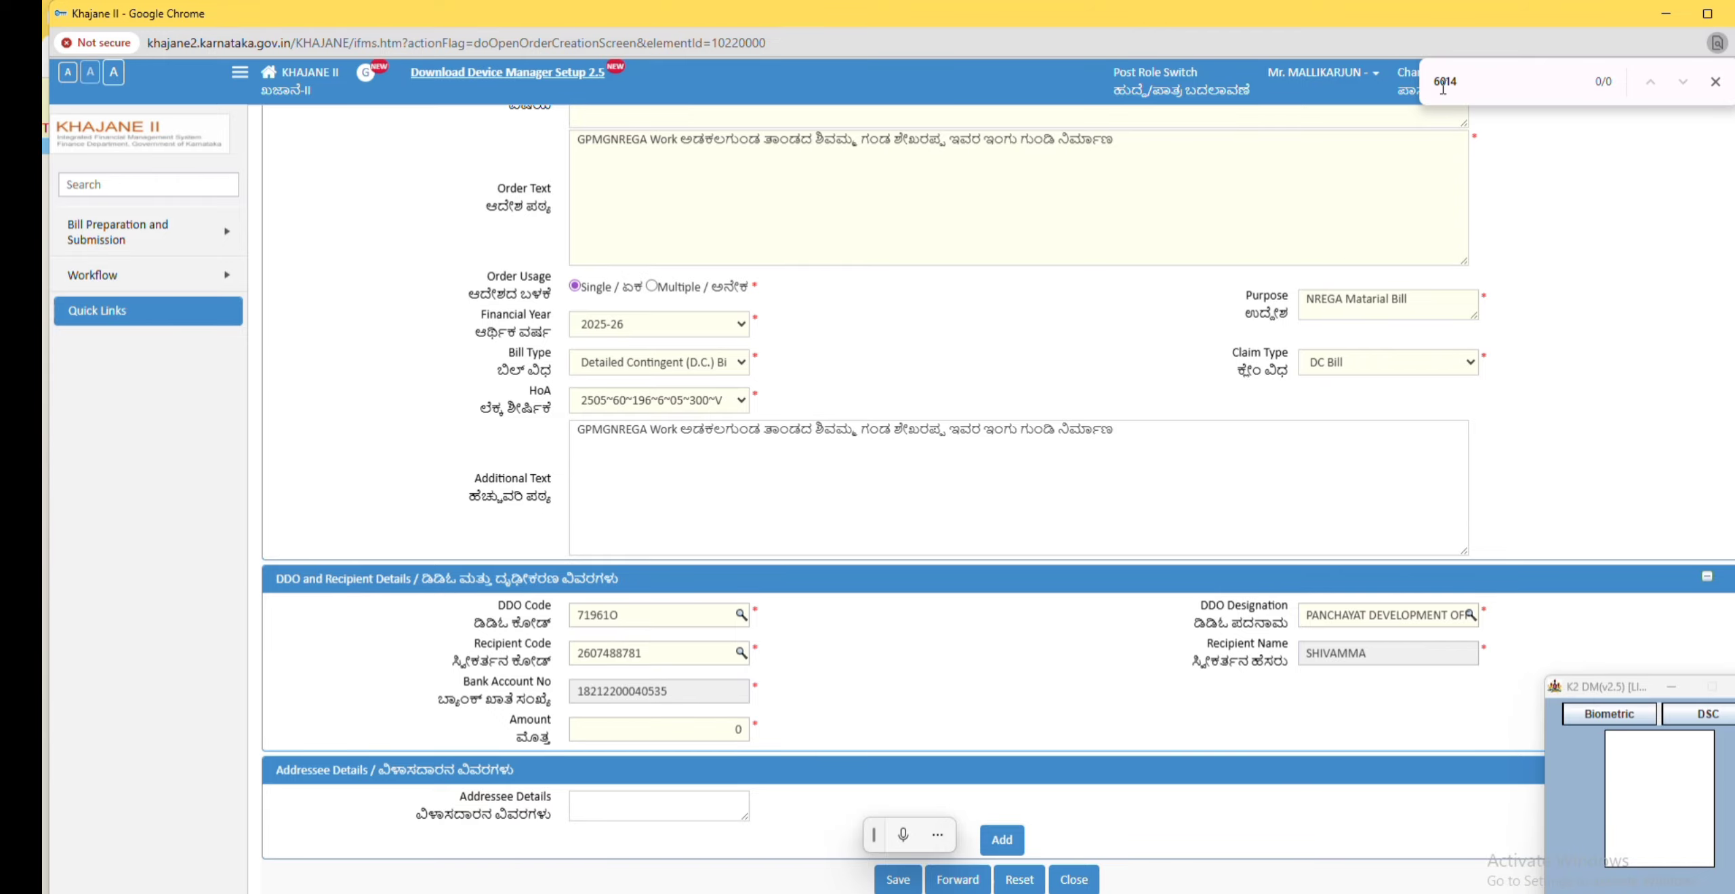
key("ctrl+a")
key("BackSpace")
left_click(734, 728)
left_click(864, 722)
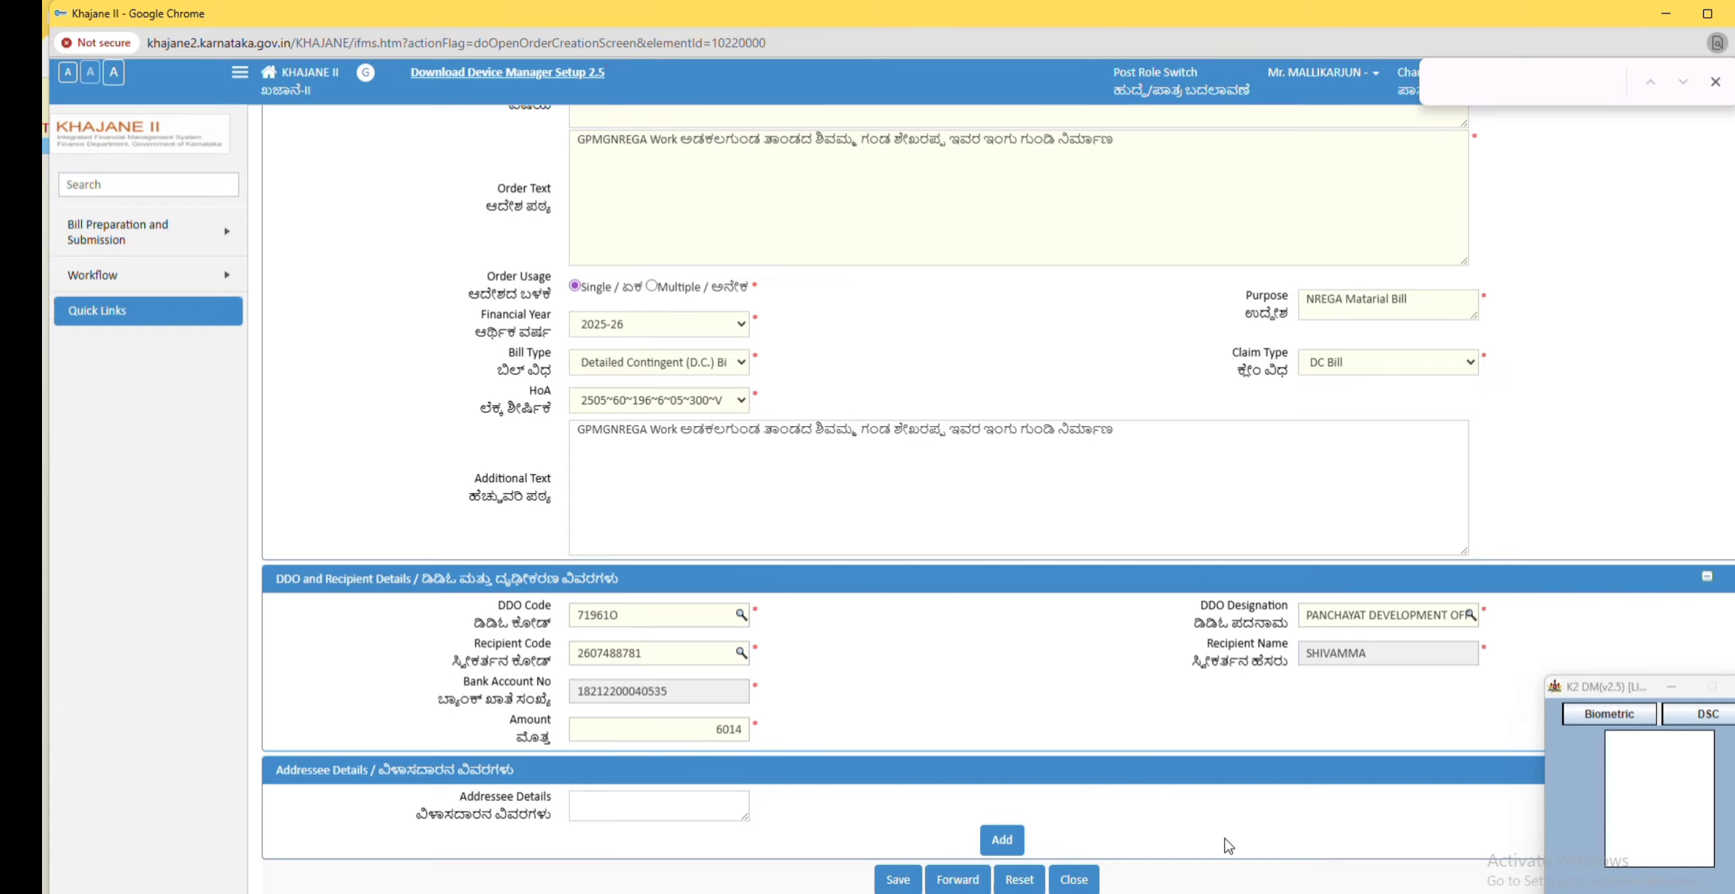
Step: Save and forward the order details and choose the digital signer certificate
left_click(957, 879)
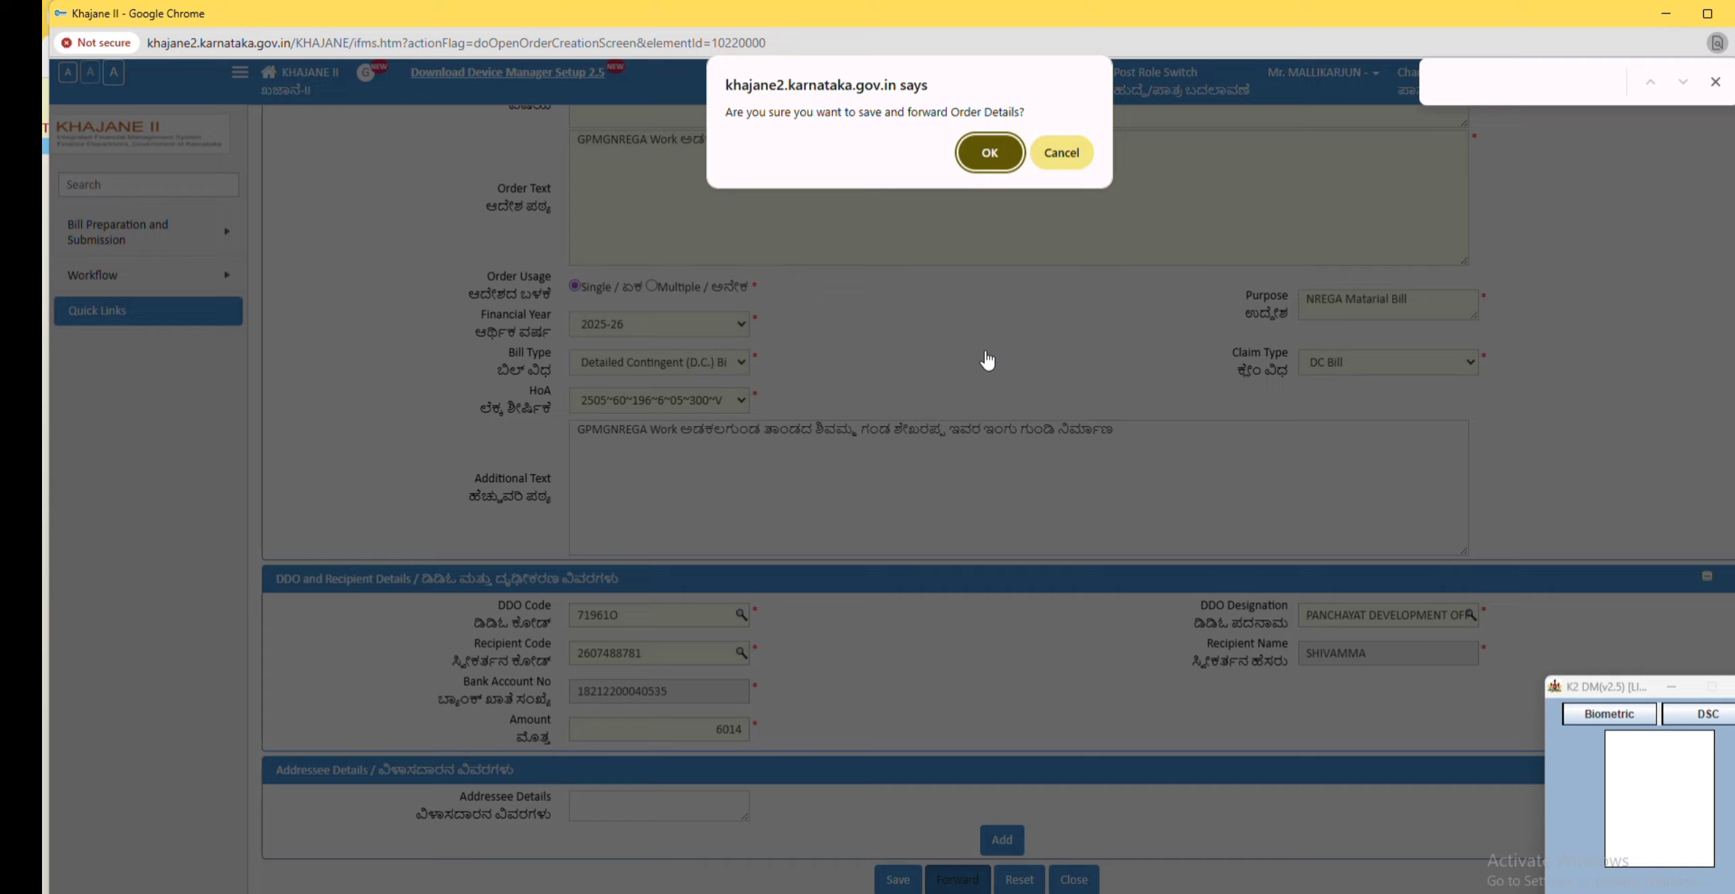
left_click(987, 155)
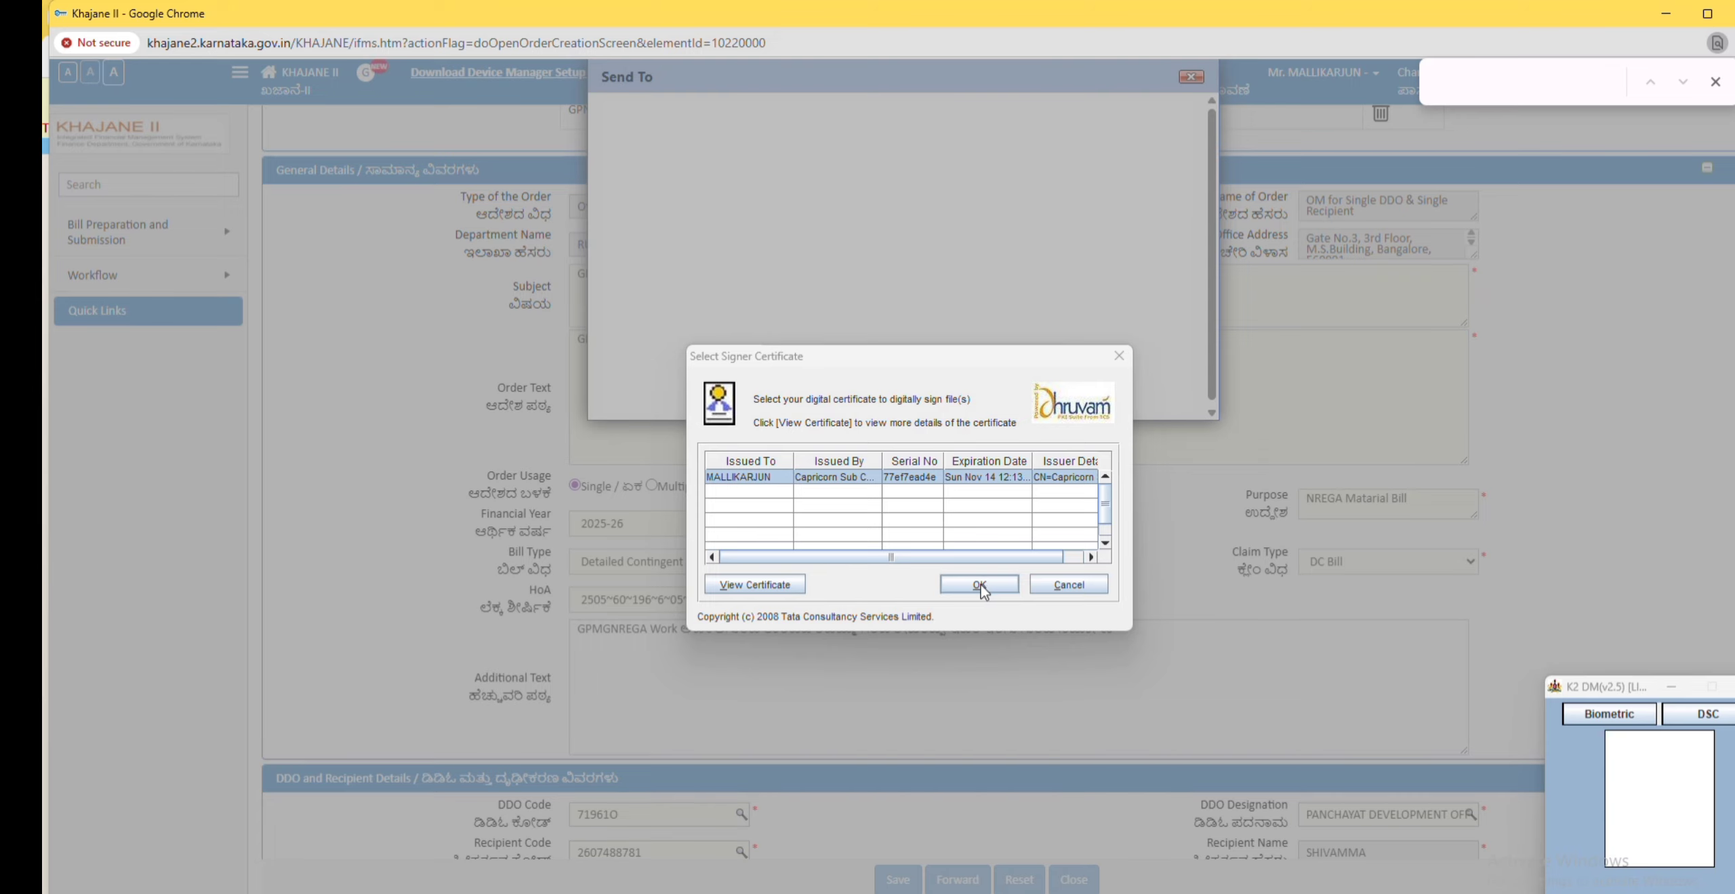
left_click(979, 585)
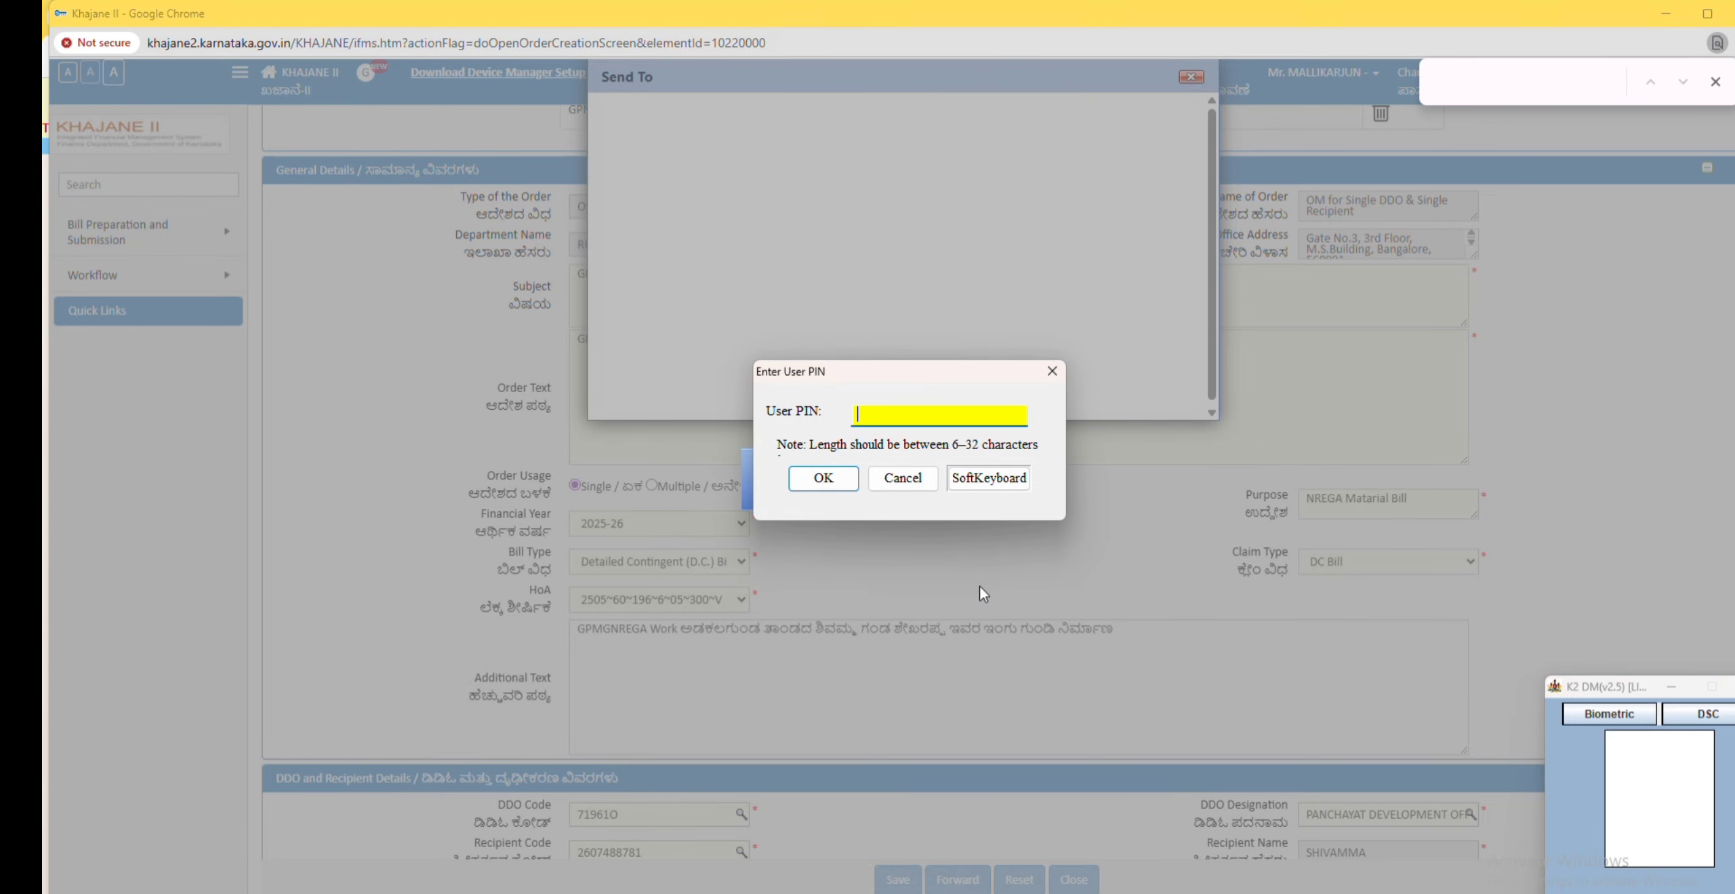
Step: Enter the user PIN to sign the memorandum and close the forwarding confirmation
type("1")
left_click(821, 479)
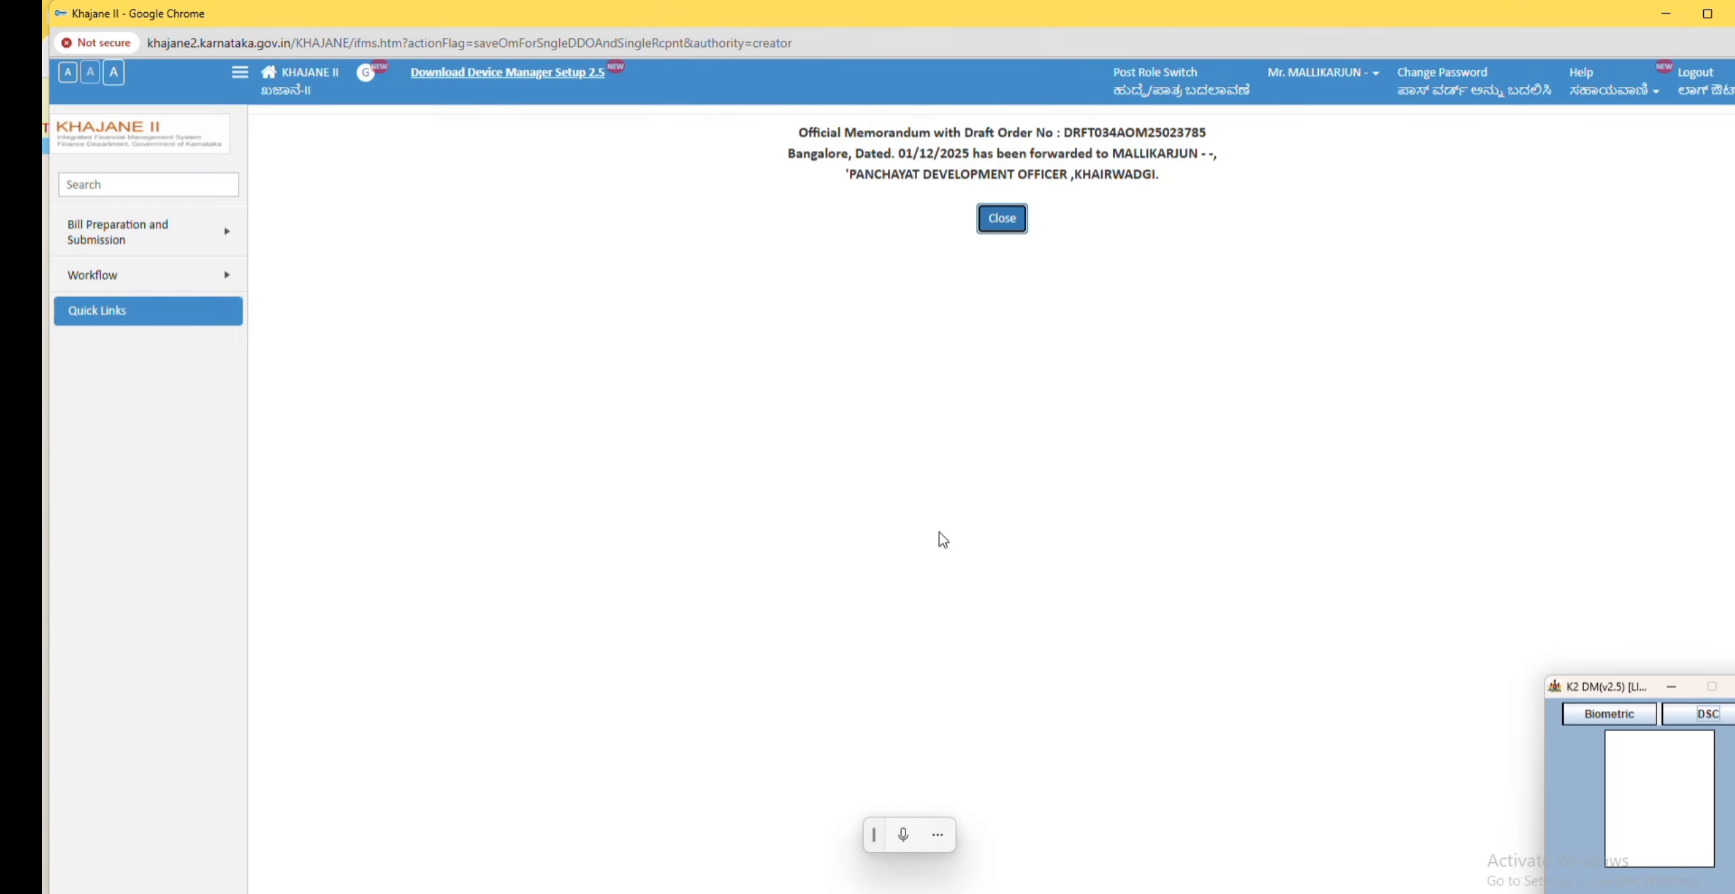
left_click(1001, 218)
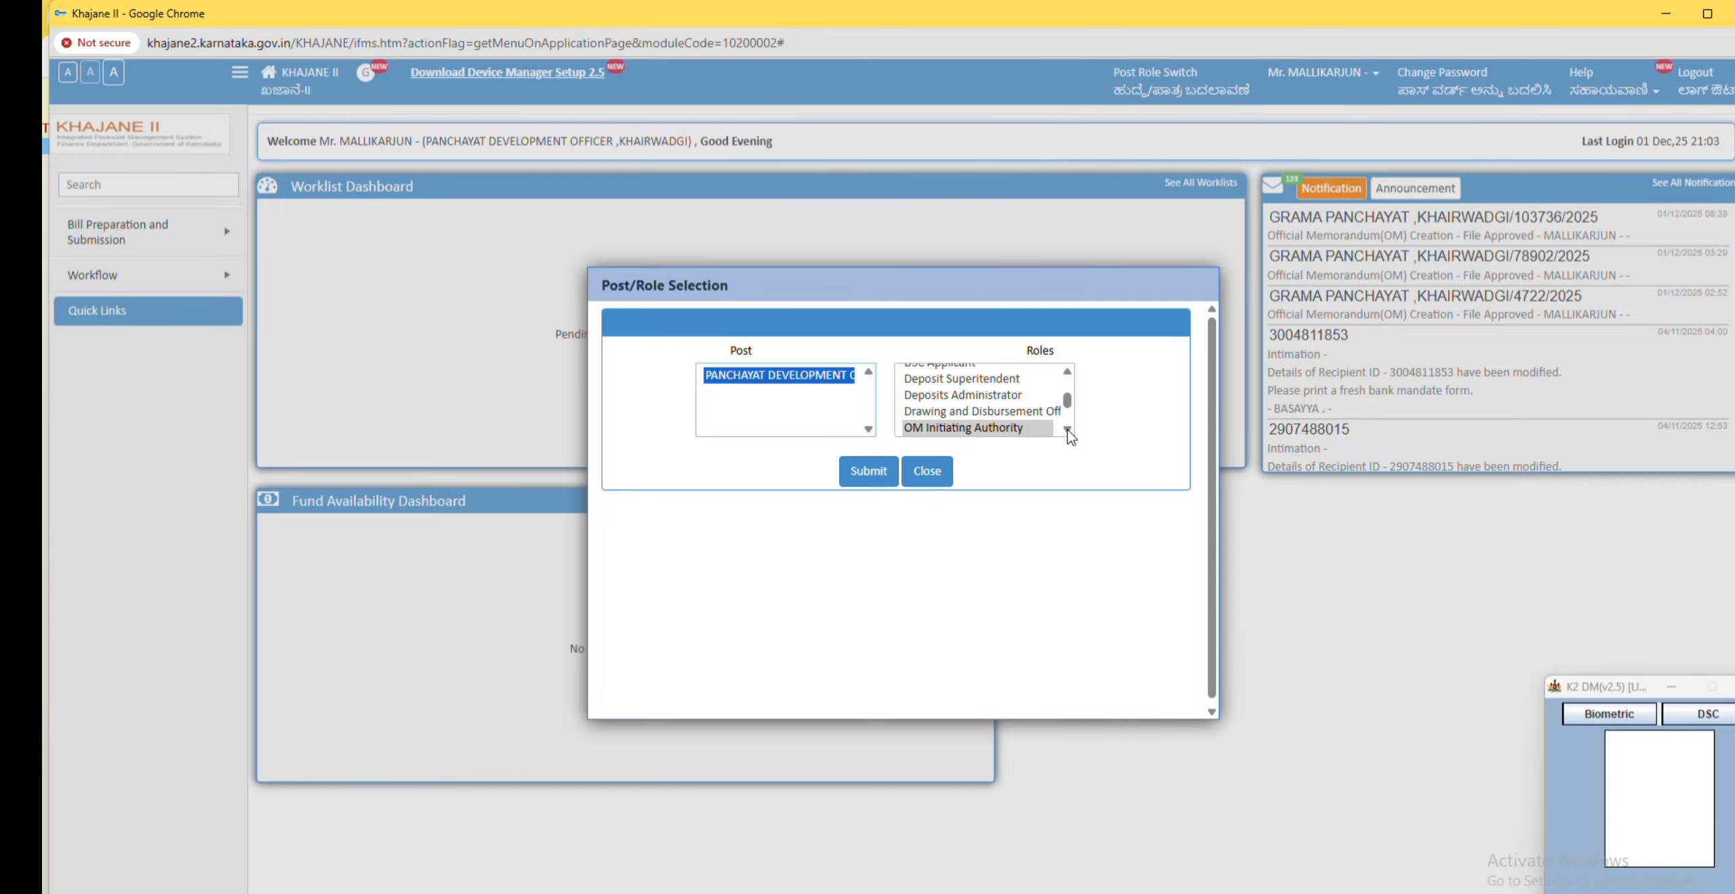
Step: Switch the role to OM Recommending Authority
left_click(1068, 429)
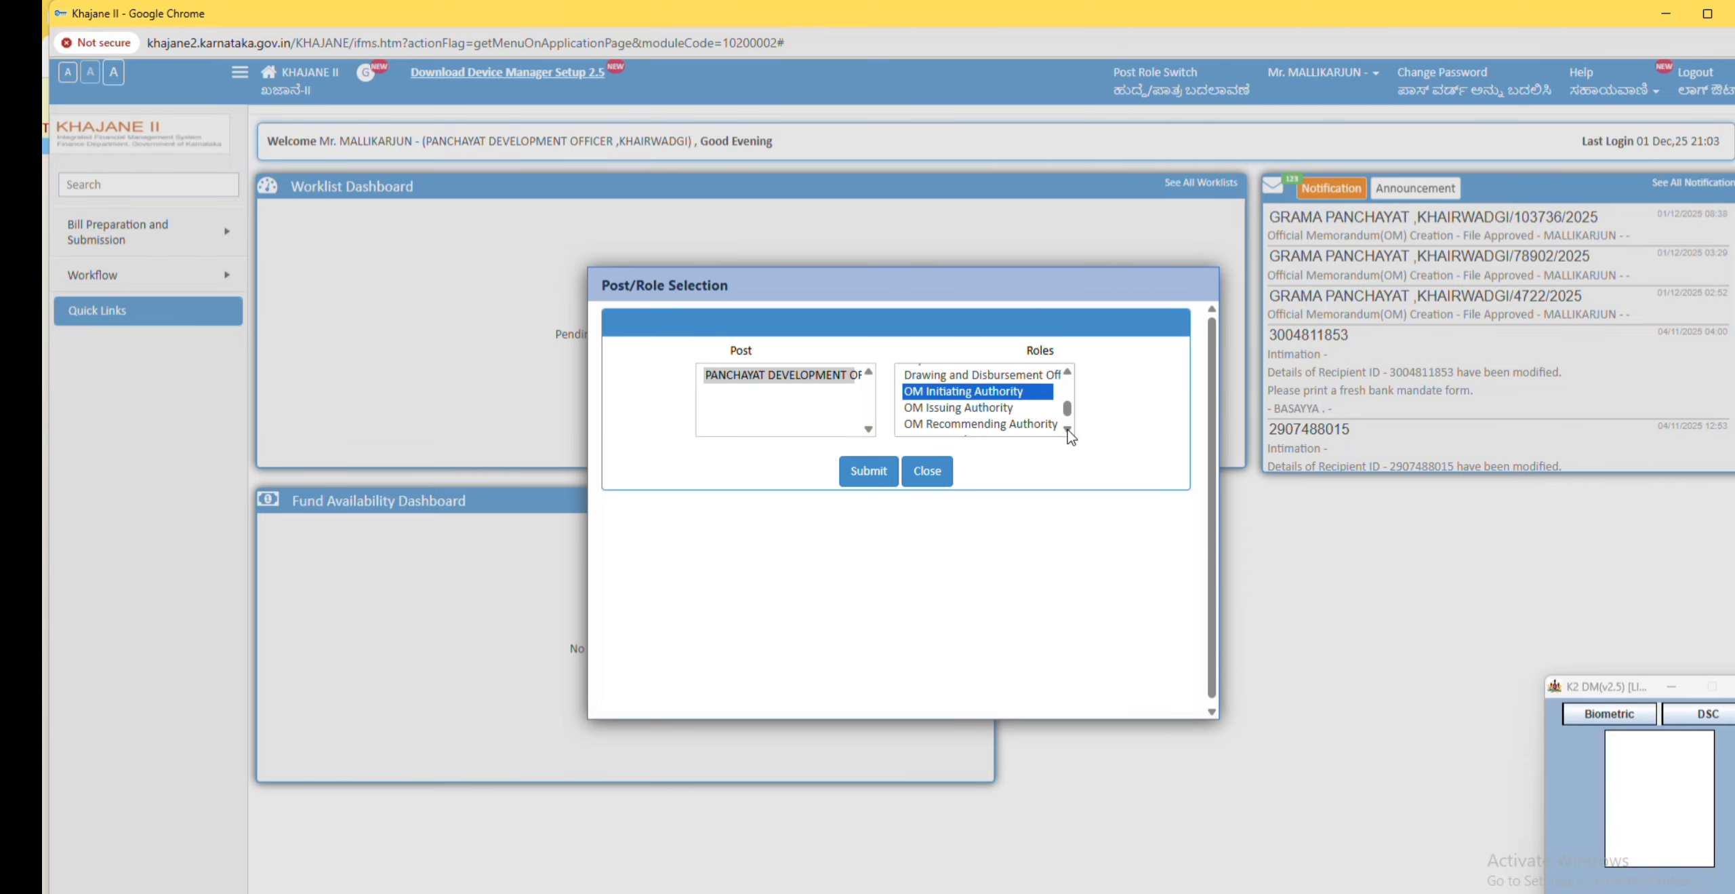
left_click(968, 427)
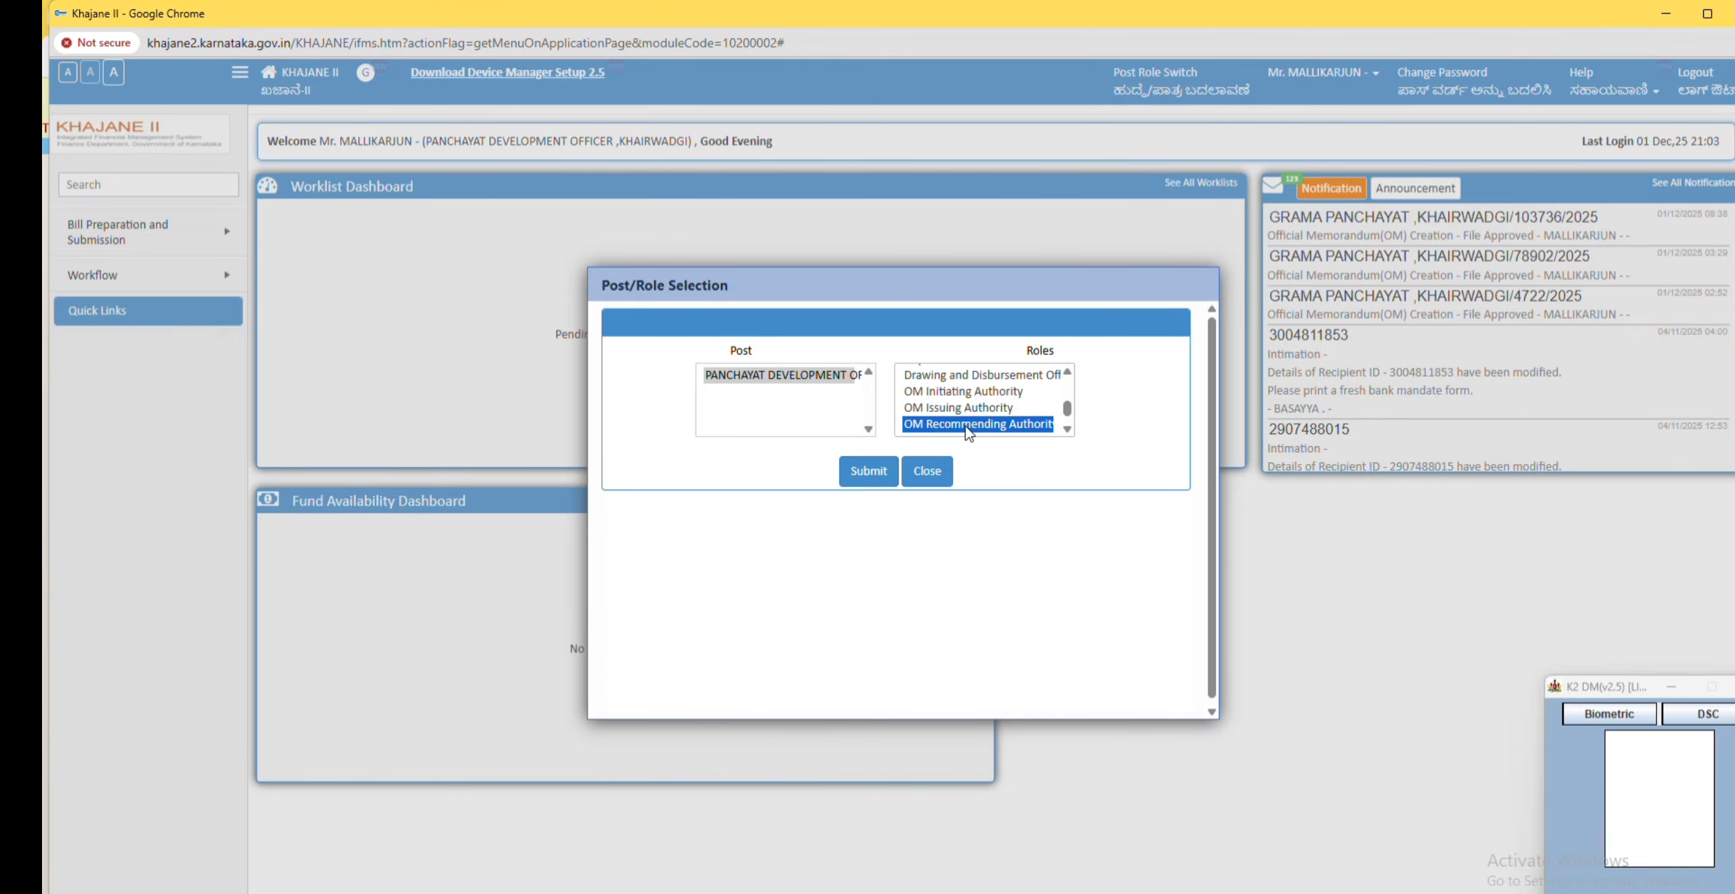
left_click(861, 475)
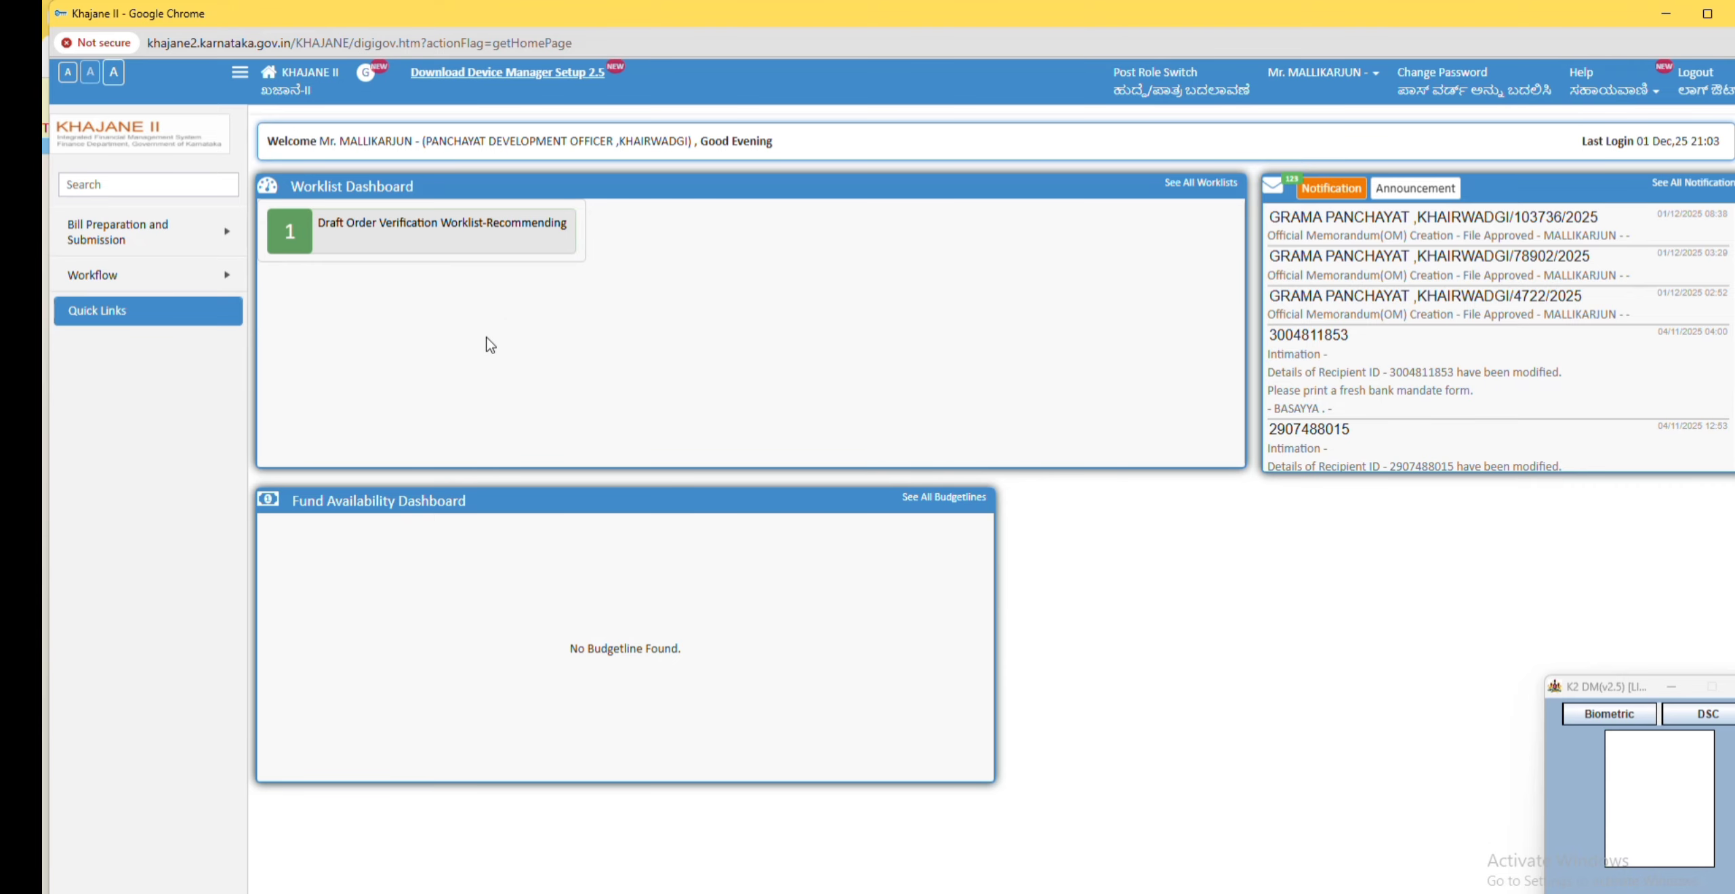
Step: Open the forwarded draft order from the Draft Order Verification Worklist-Recommending
left_click(431, 234)
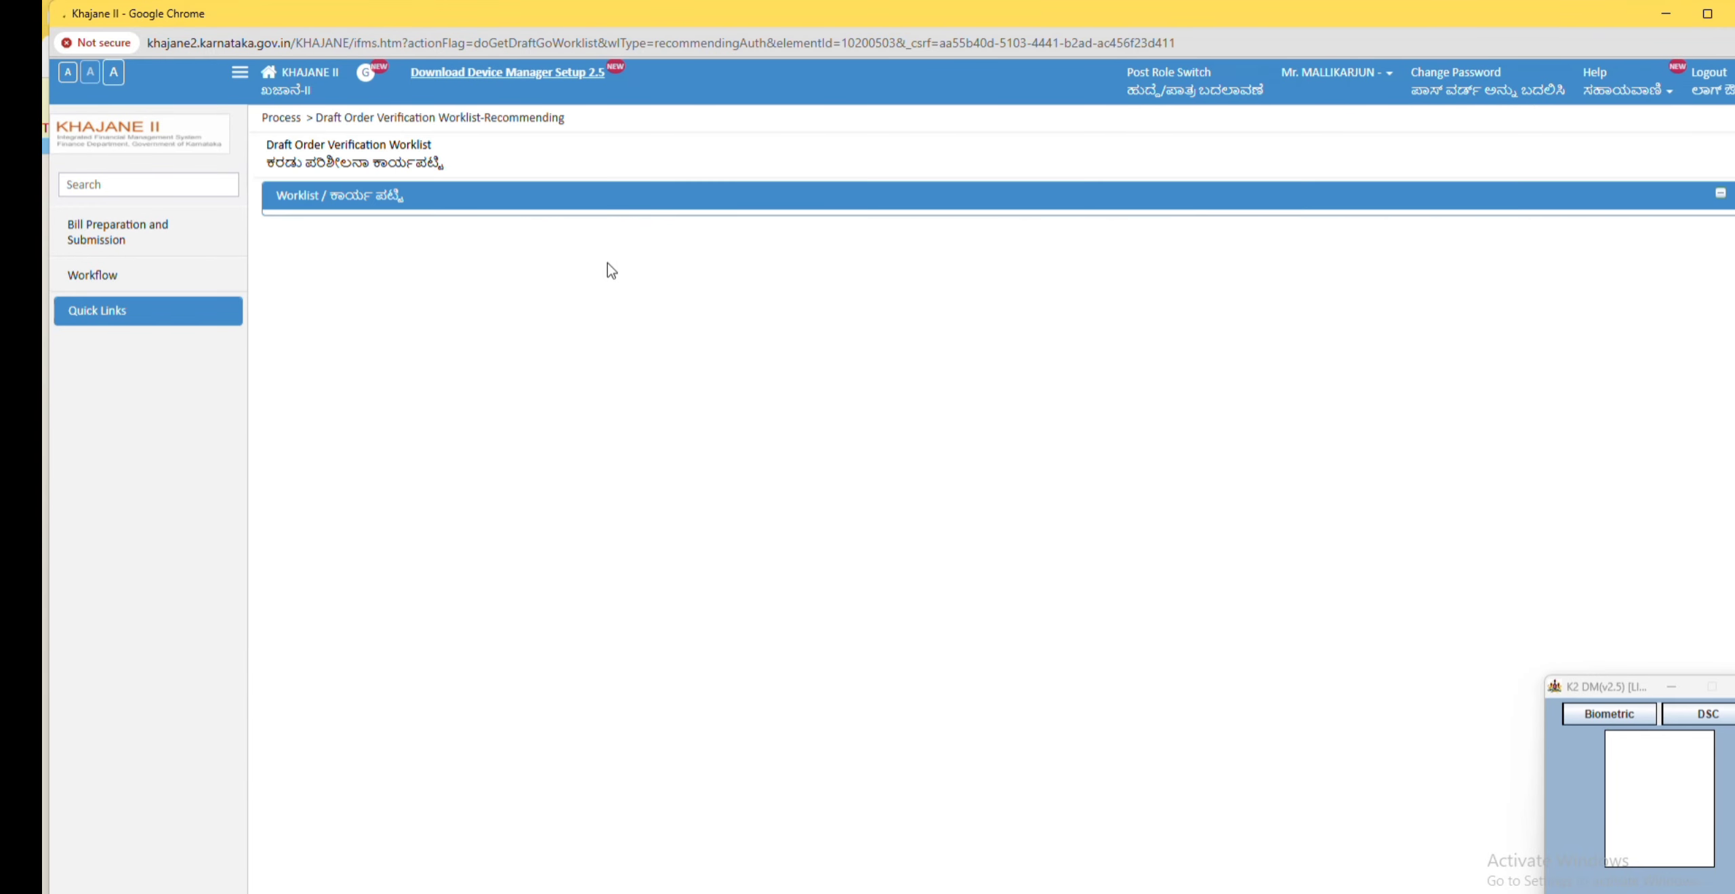
left_click(481, 255)
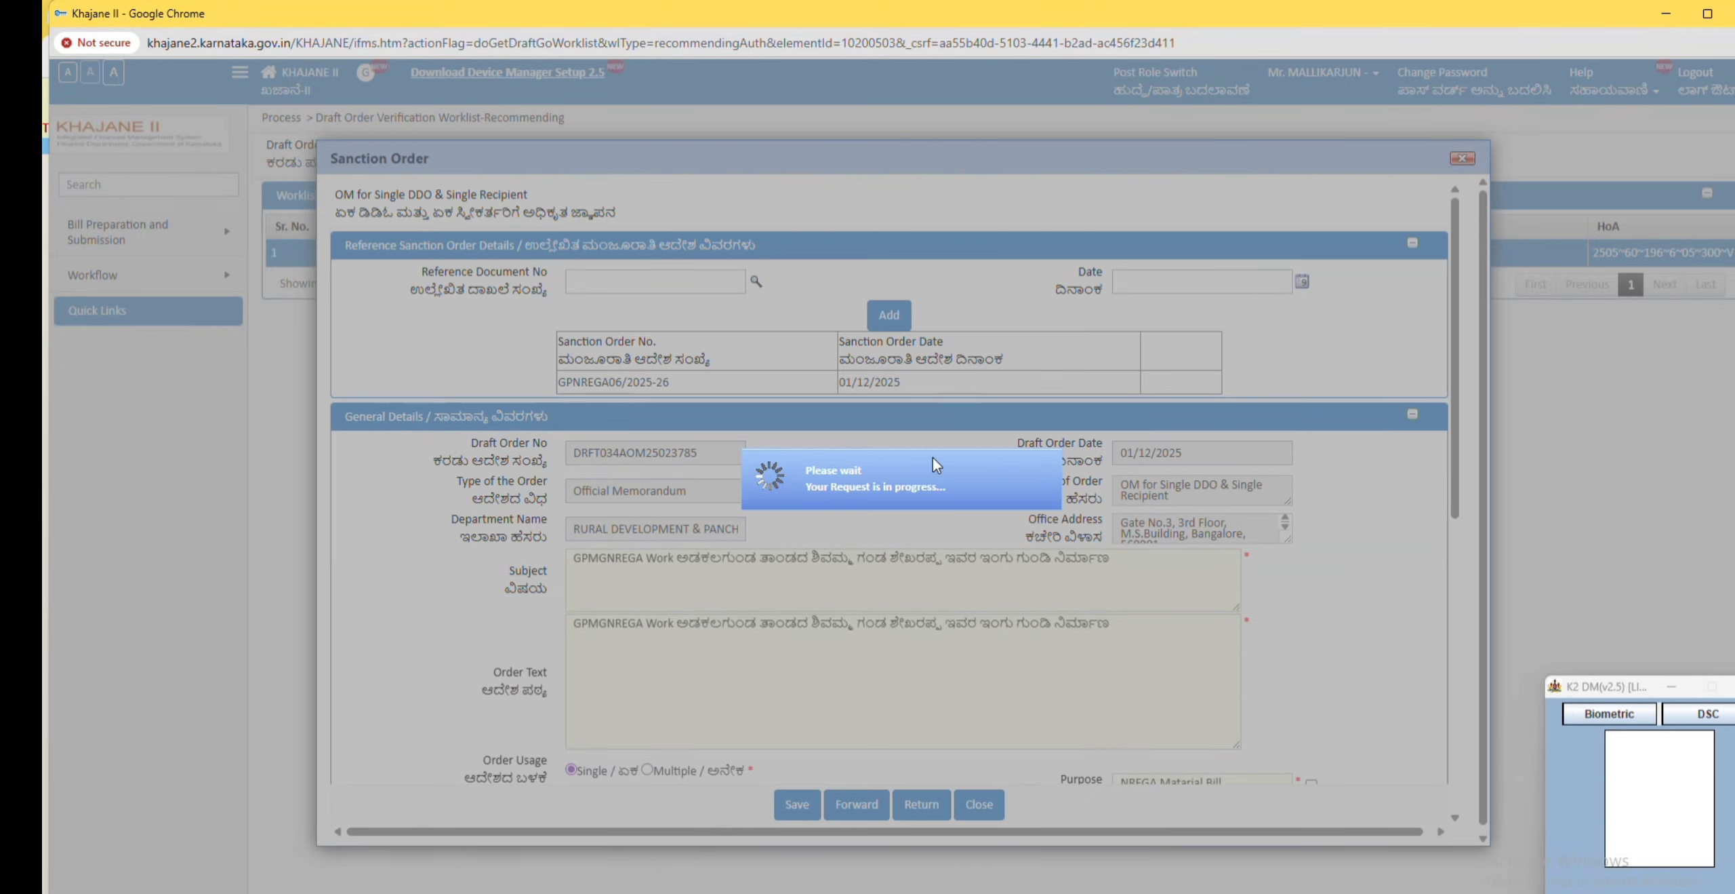
scroll(741, 359, "down", 1)
scroll(746, 358, "down", 5)
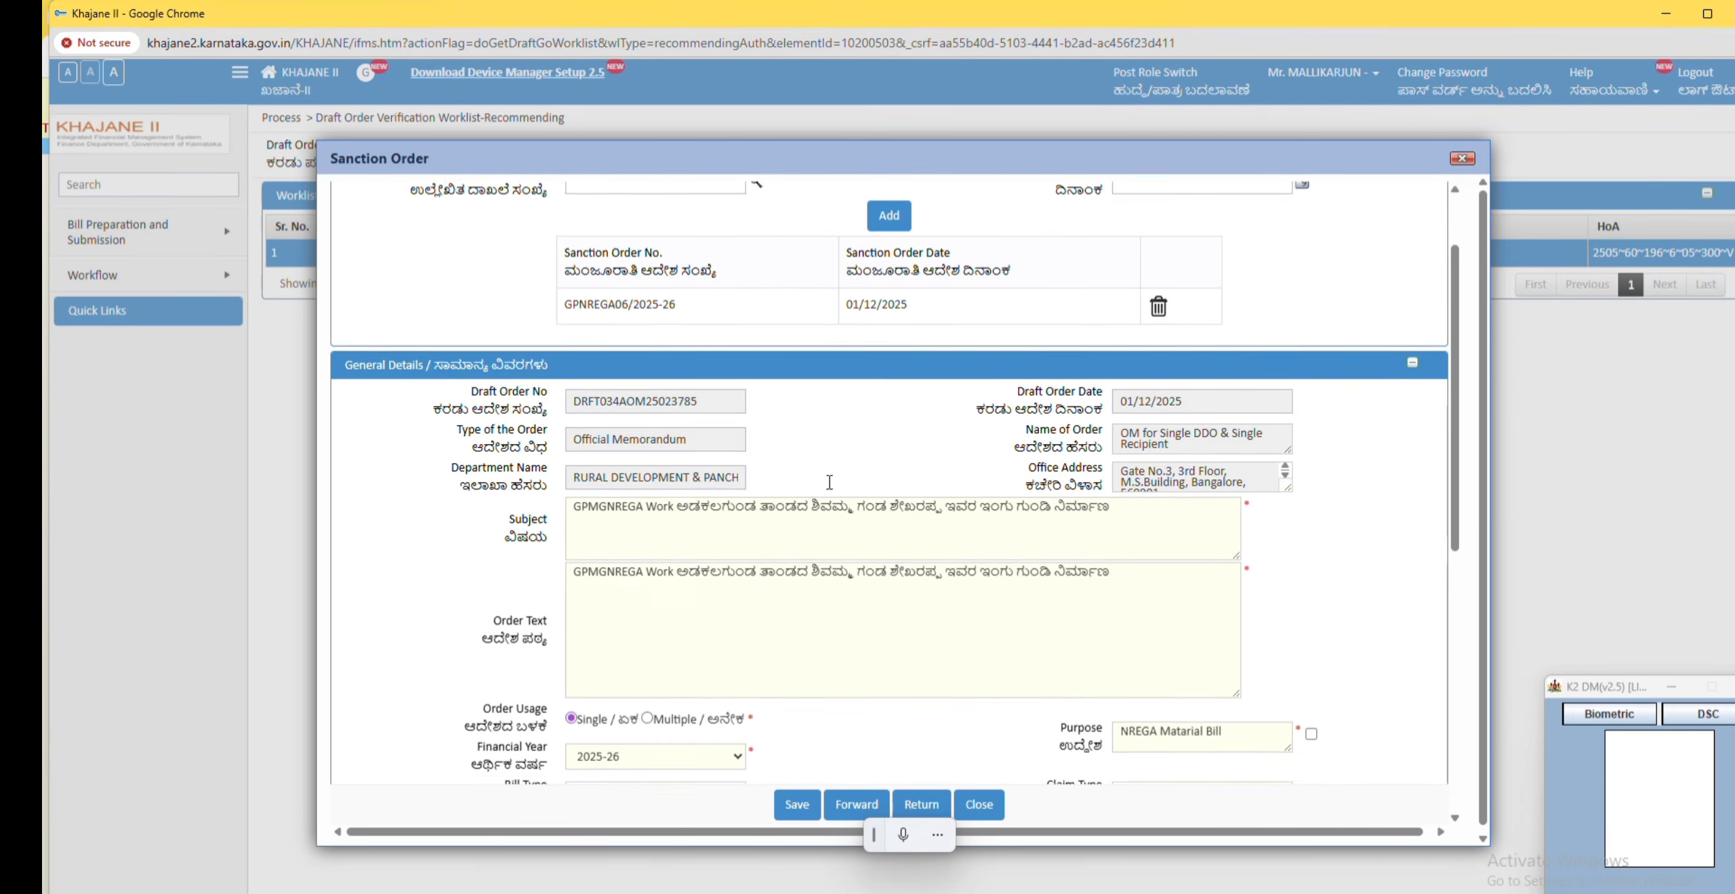
Step: Tick the verification boxes for bill type, HoA, purpose, claim type, DDO code and amount
left_click(765, 347)
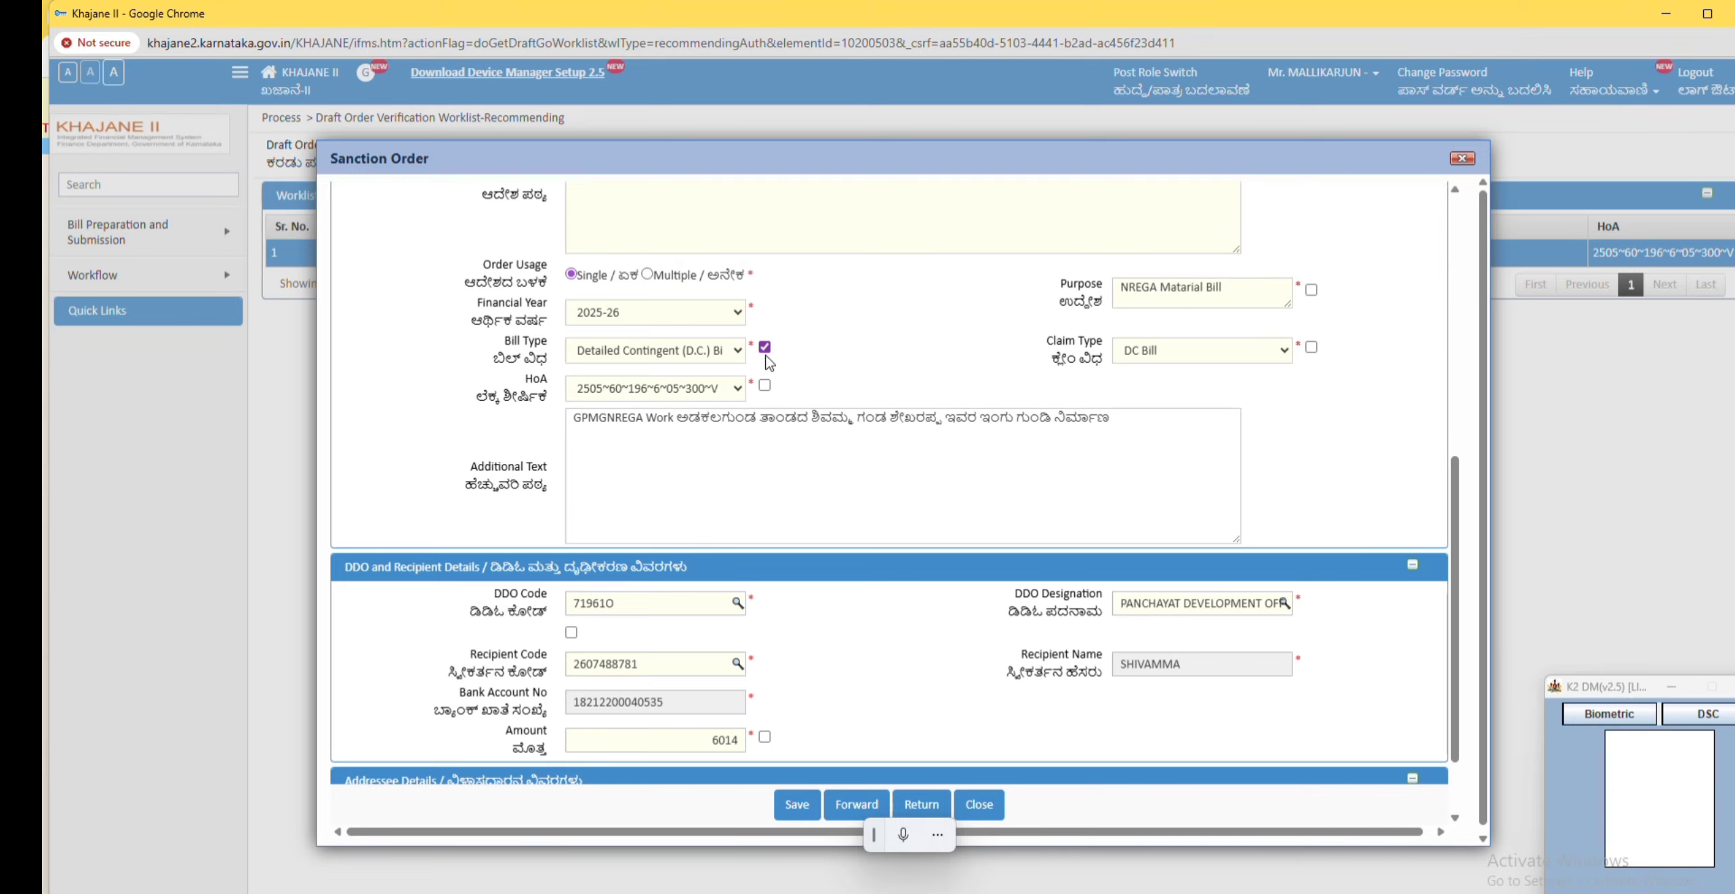
left_click(764, 385)
left_click(1312, 290)
left_click(1312, 348)
scroll(1313, 352, "down", 1)
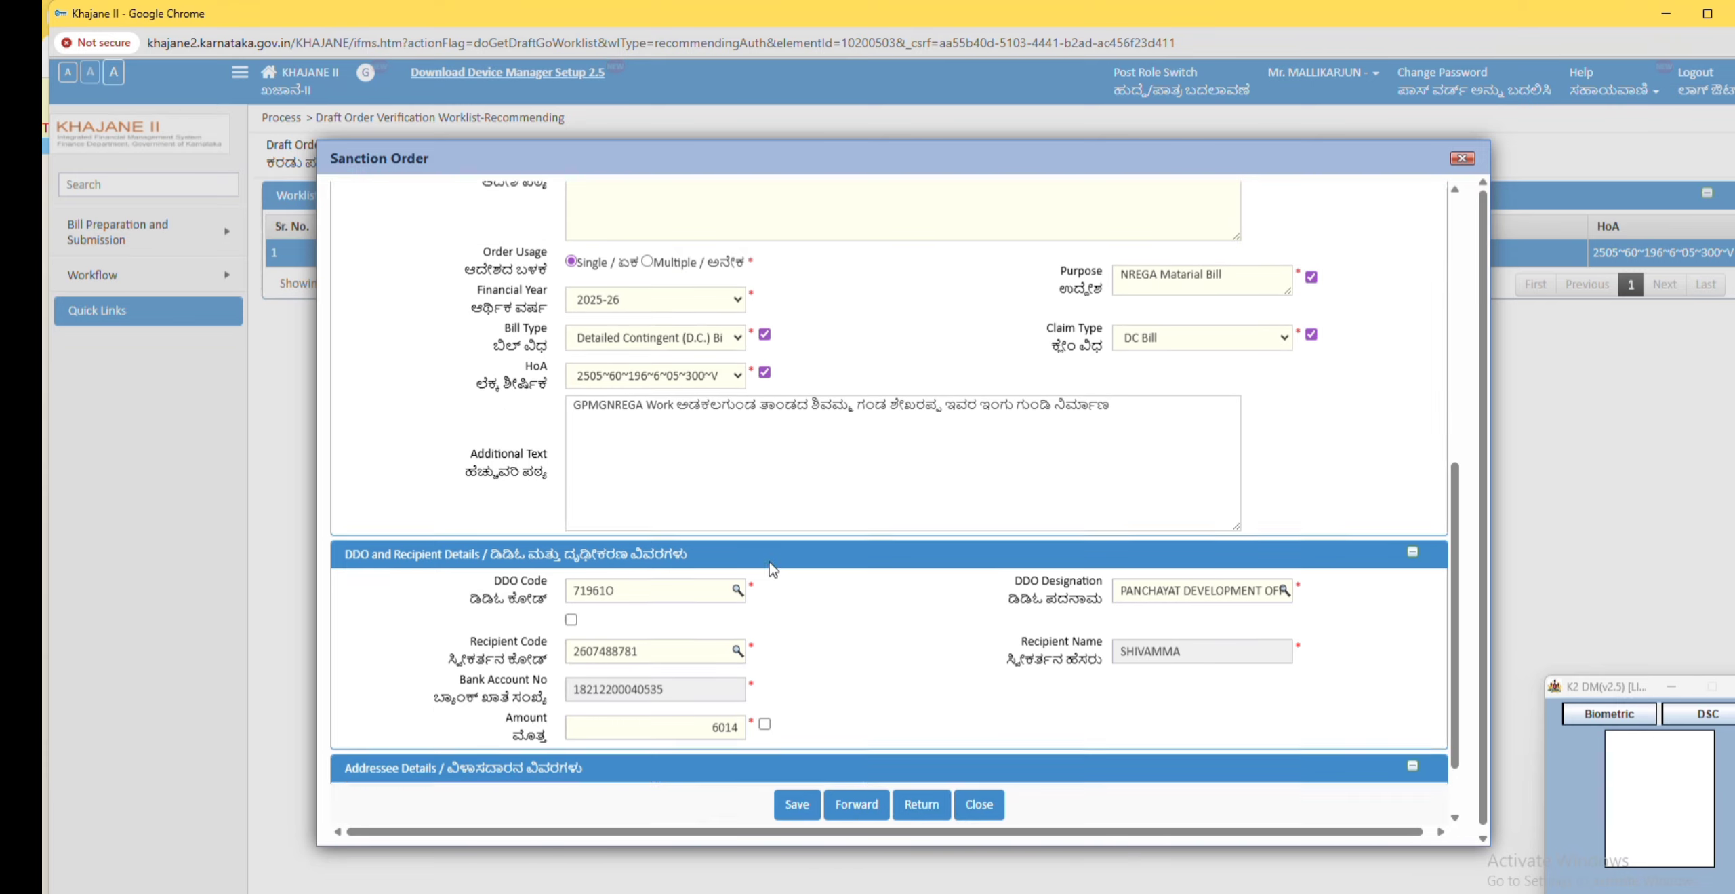
left_click(764, 641)
left_click(572, 537)
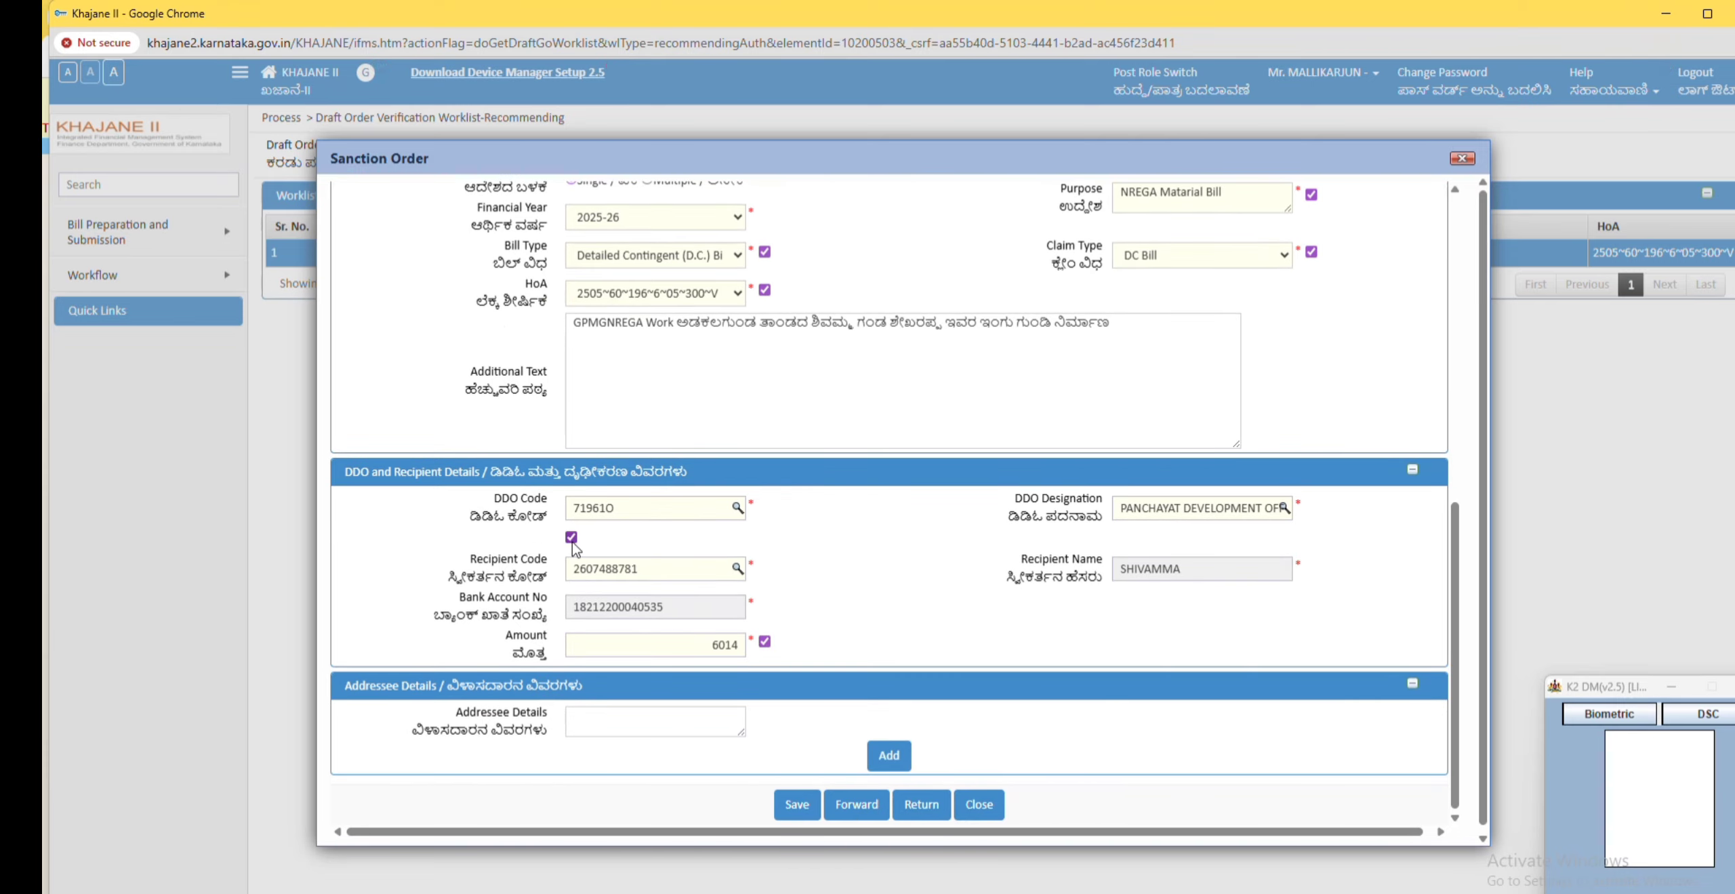
Step: Forward the verified memorandum, sign it with the digital signer certificate, and close the forwarding confirmation
scroll(841, 640, "down", 1)
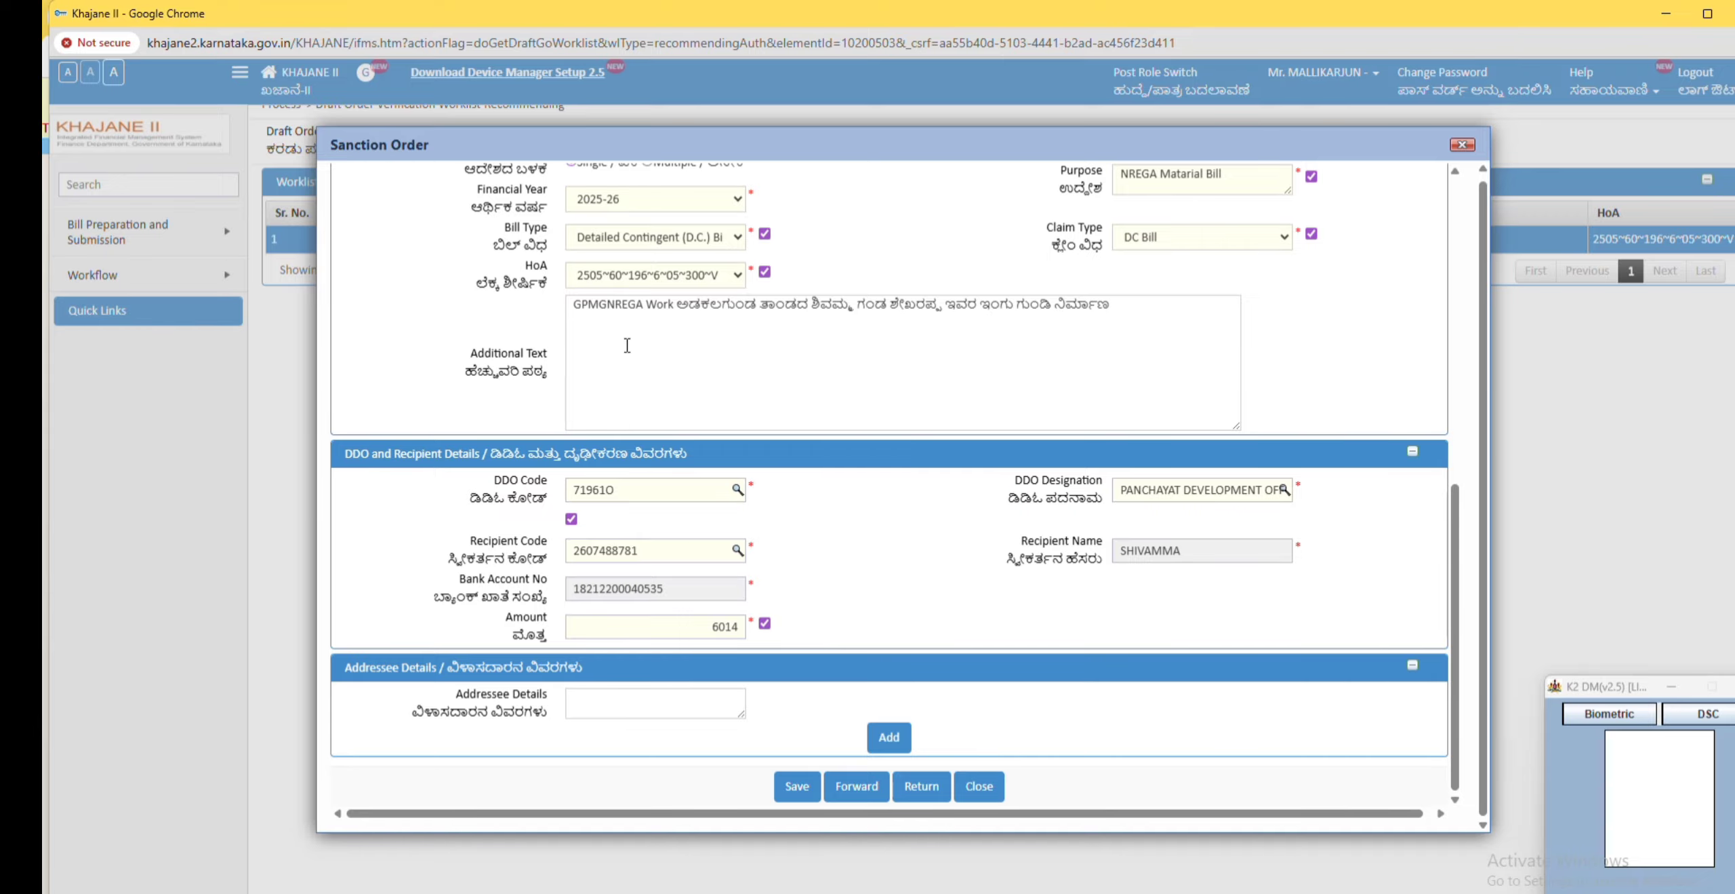
left_click(862, 789)
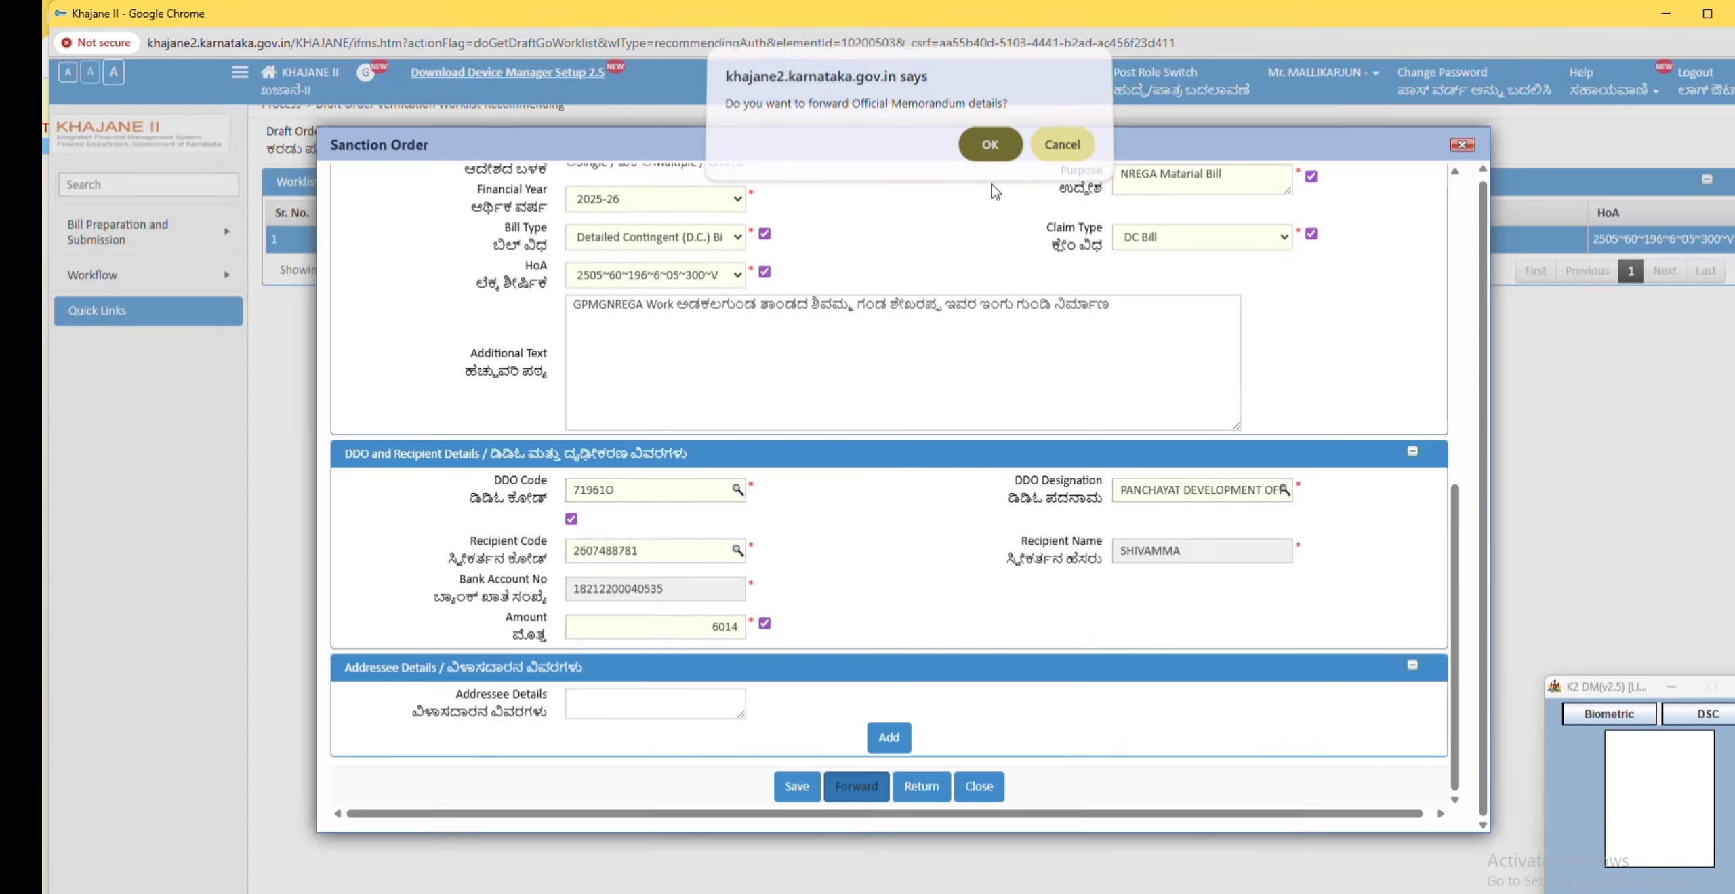
left_click(993, 150)
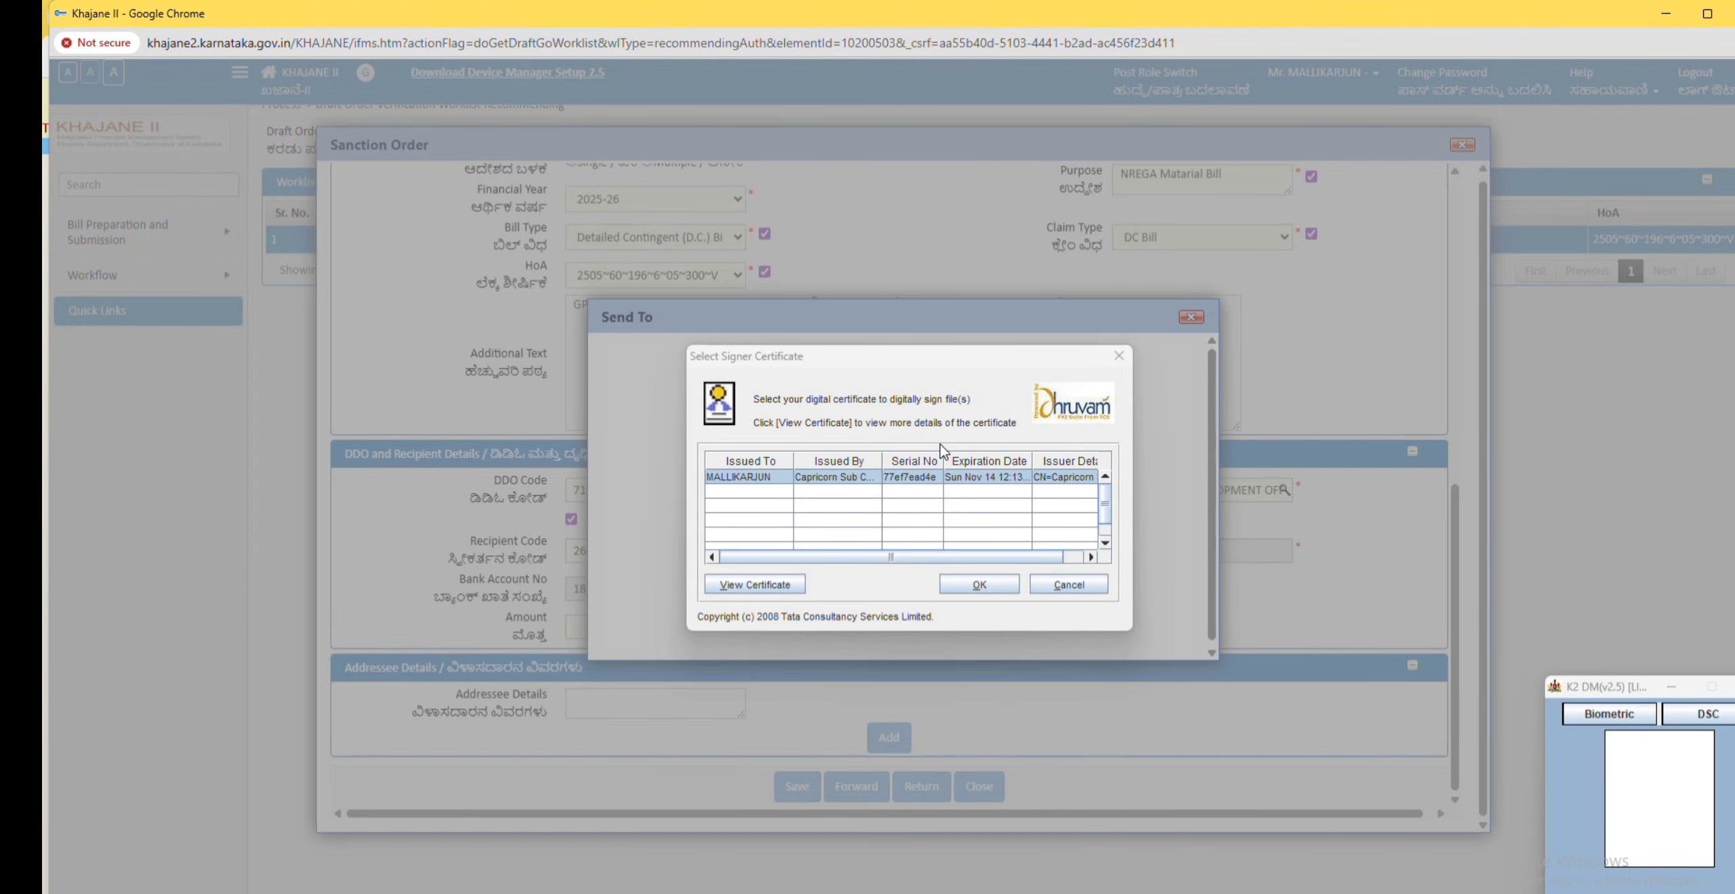
left_click(976, 585)
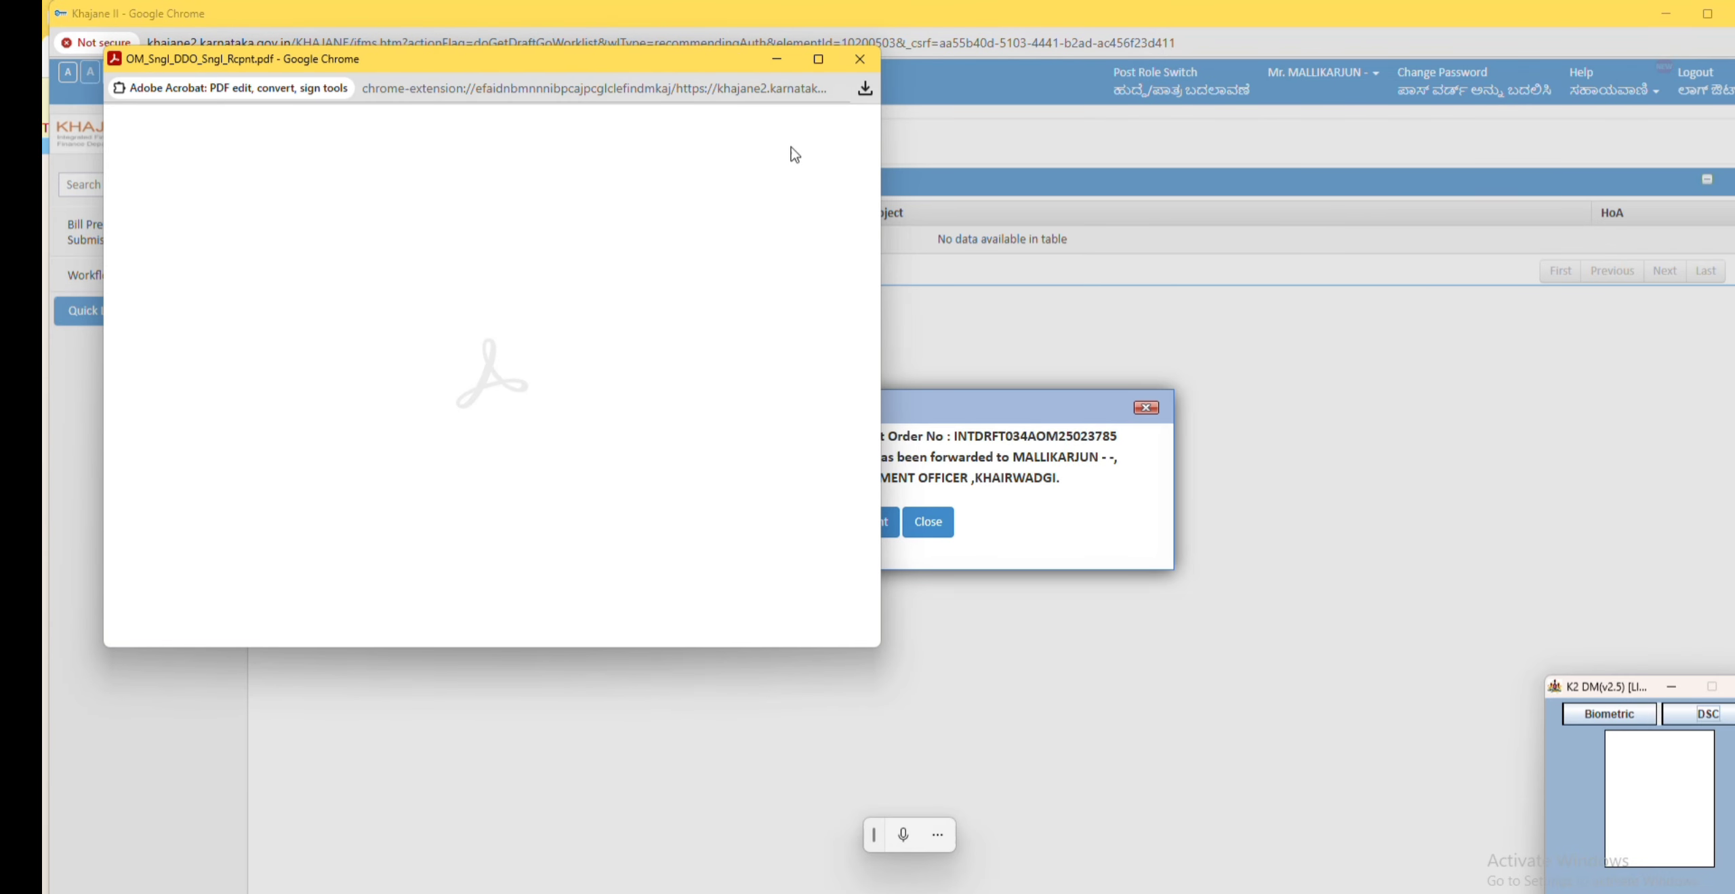
left_click(819, 61)
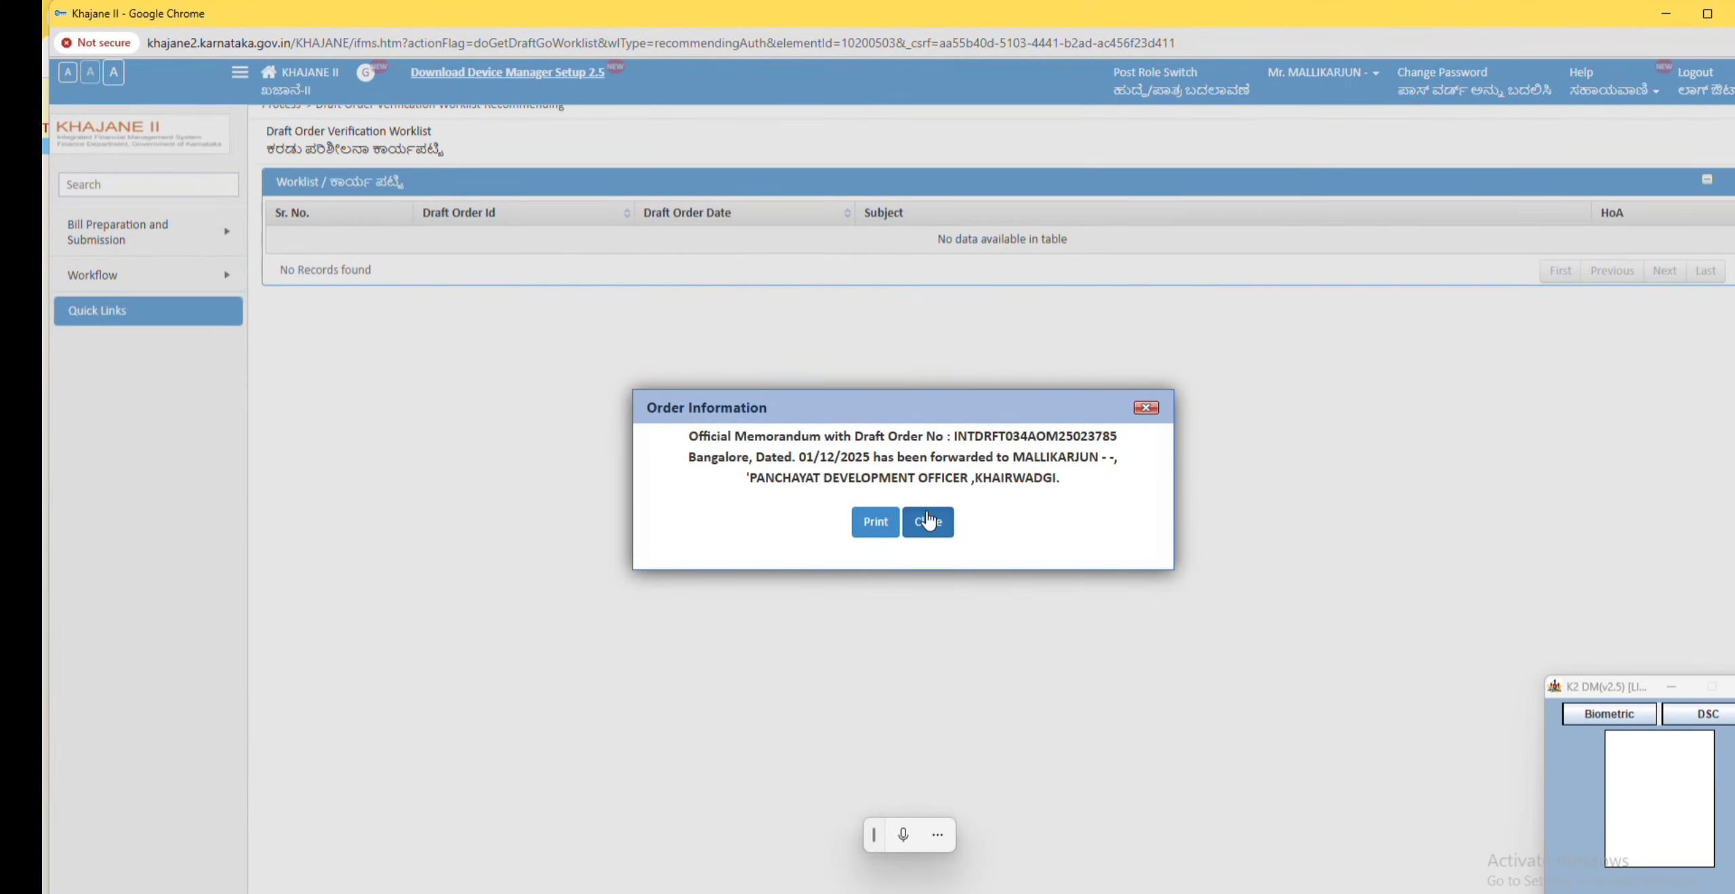
left_click(930, 525)
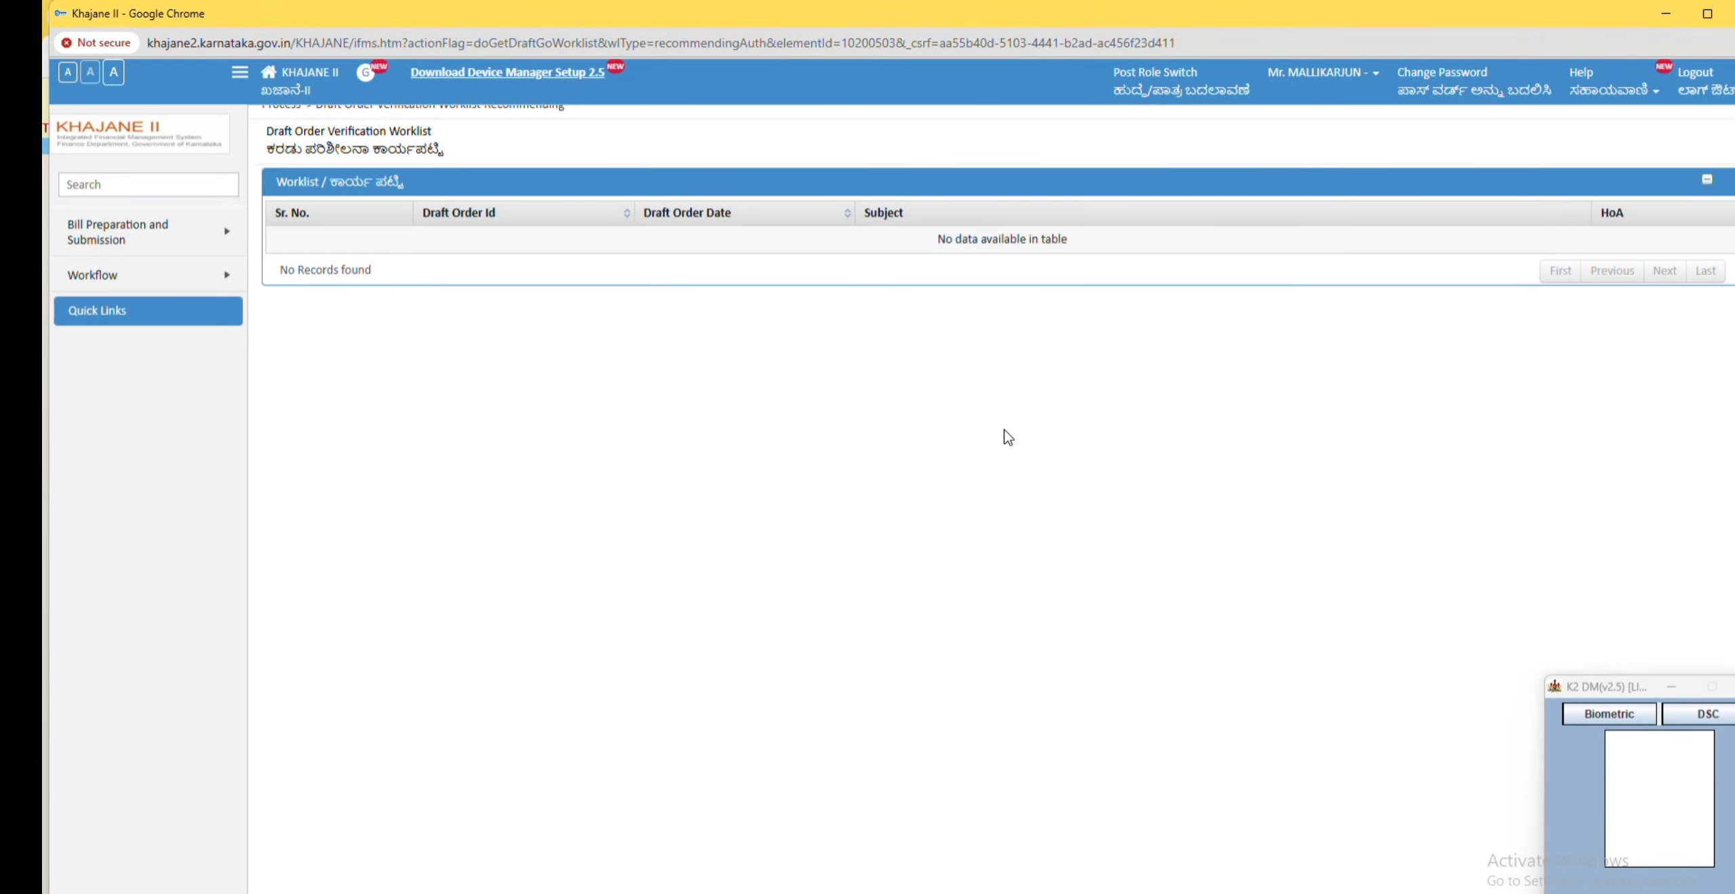
Step: Switch the role to OM Issuing Authority and open the pending draft order from the Issuing worklist
left_click(1168, 82)
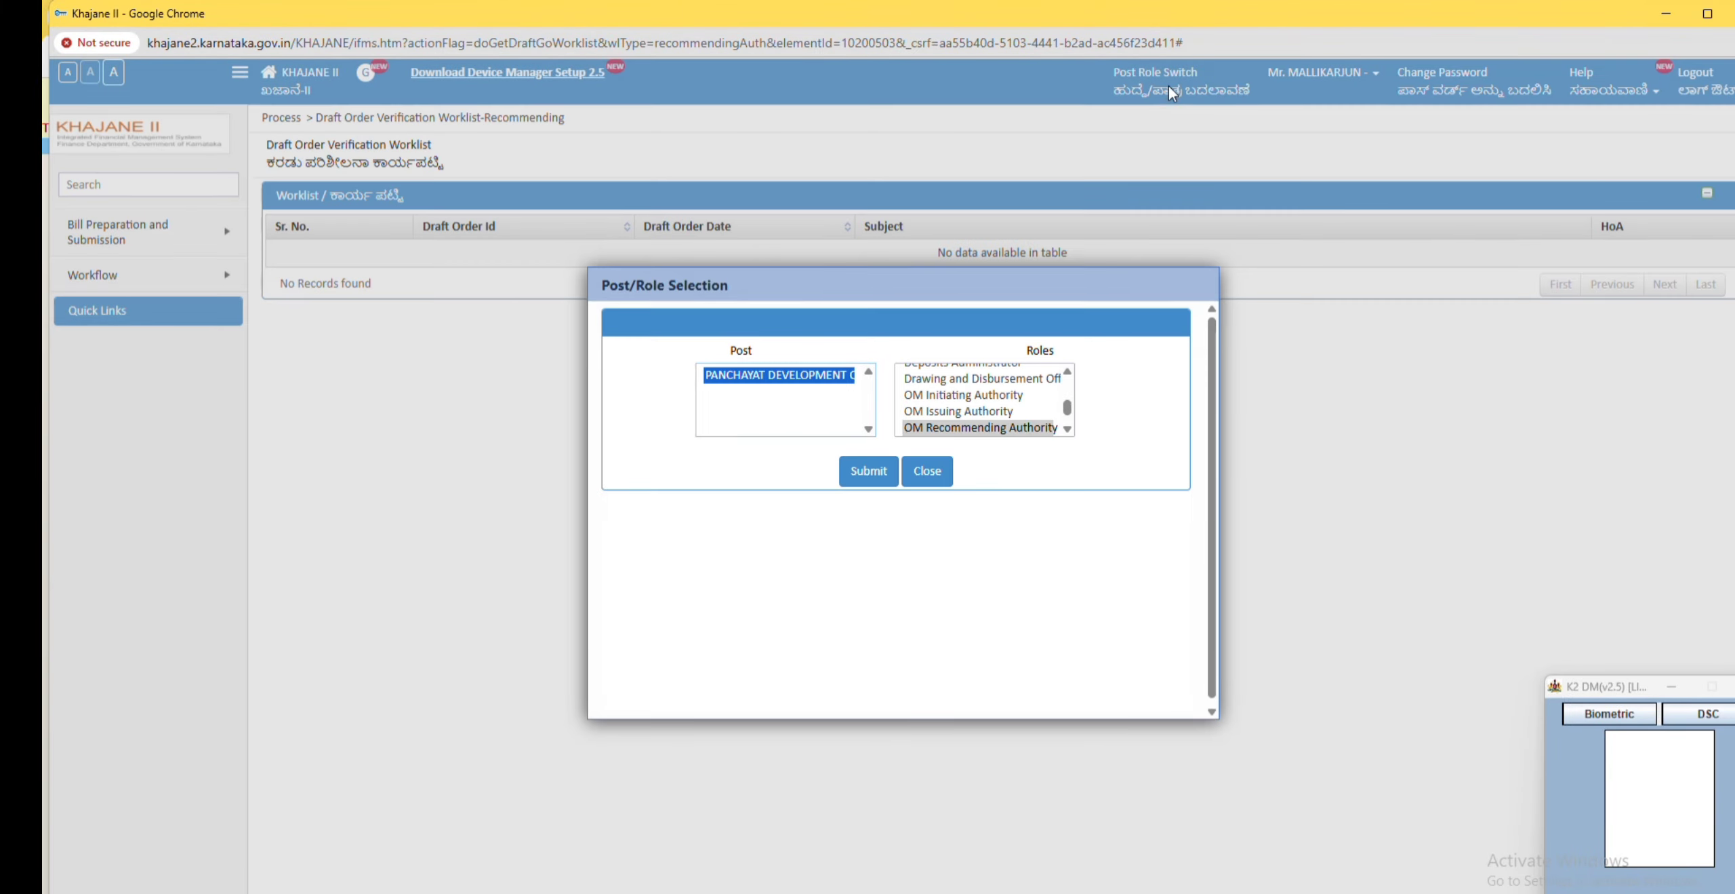
left_click(942, 411)
left_click(871, 475)
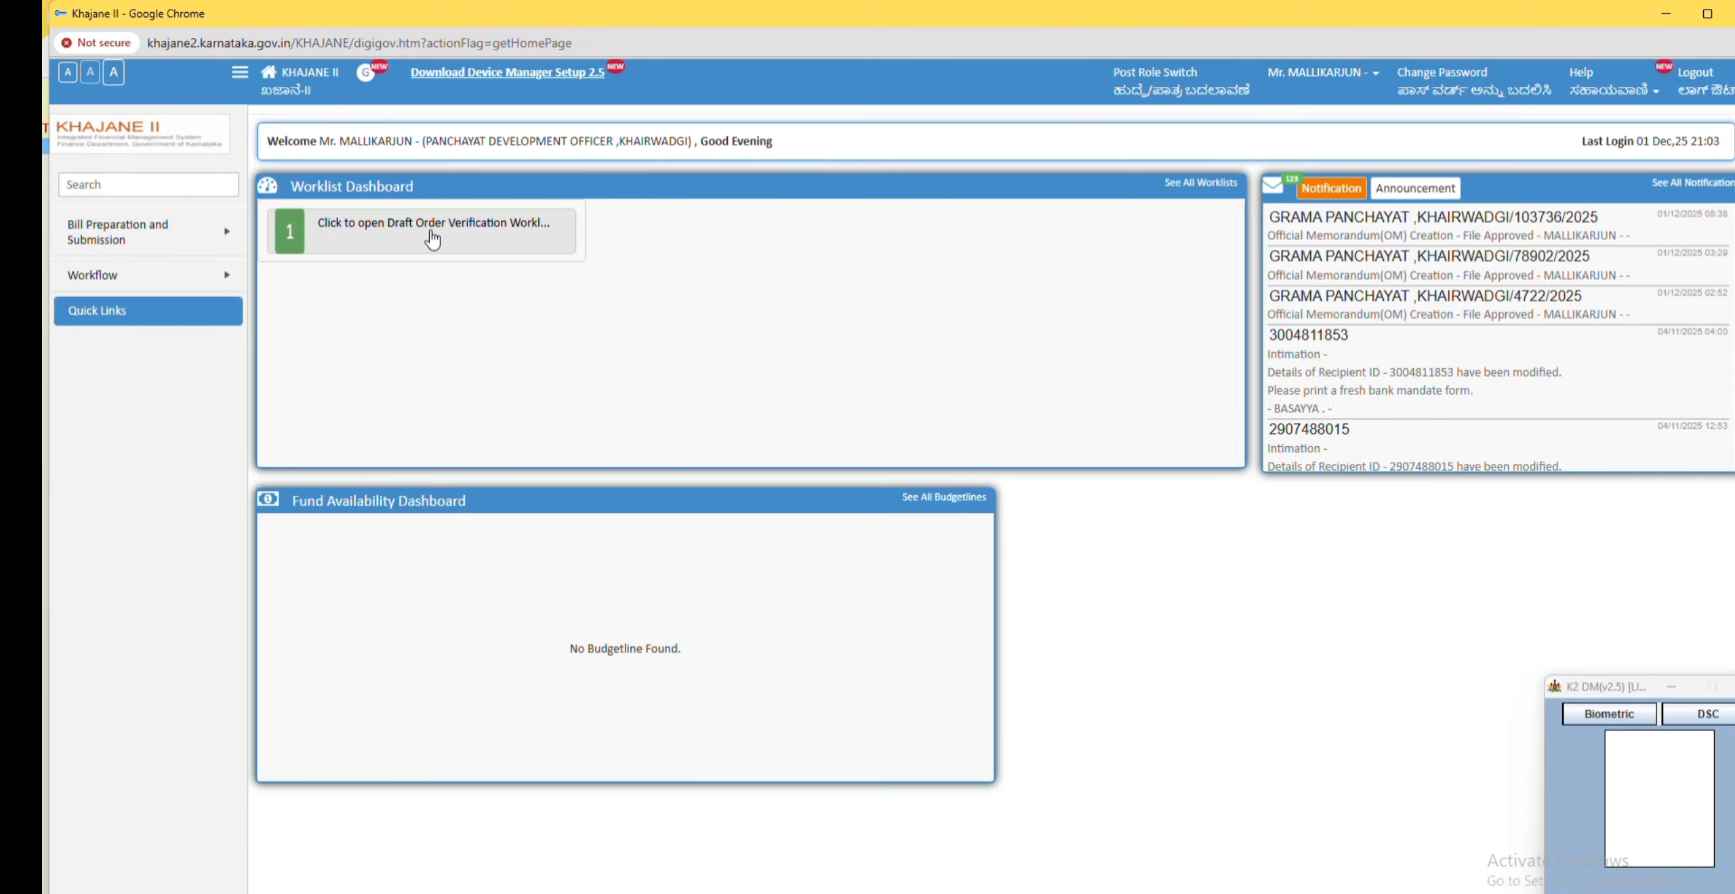
left_click(407, 237)
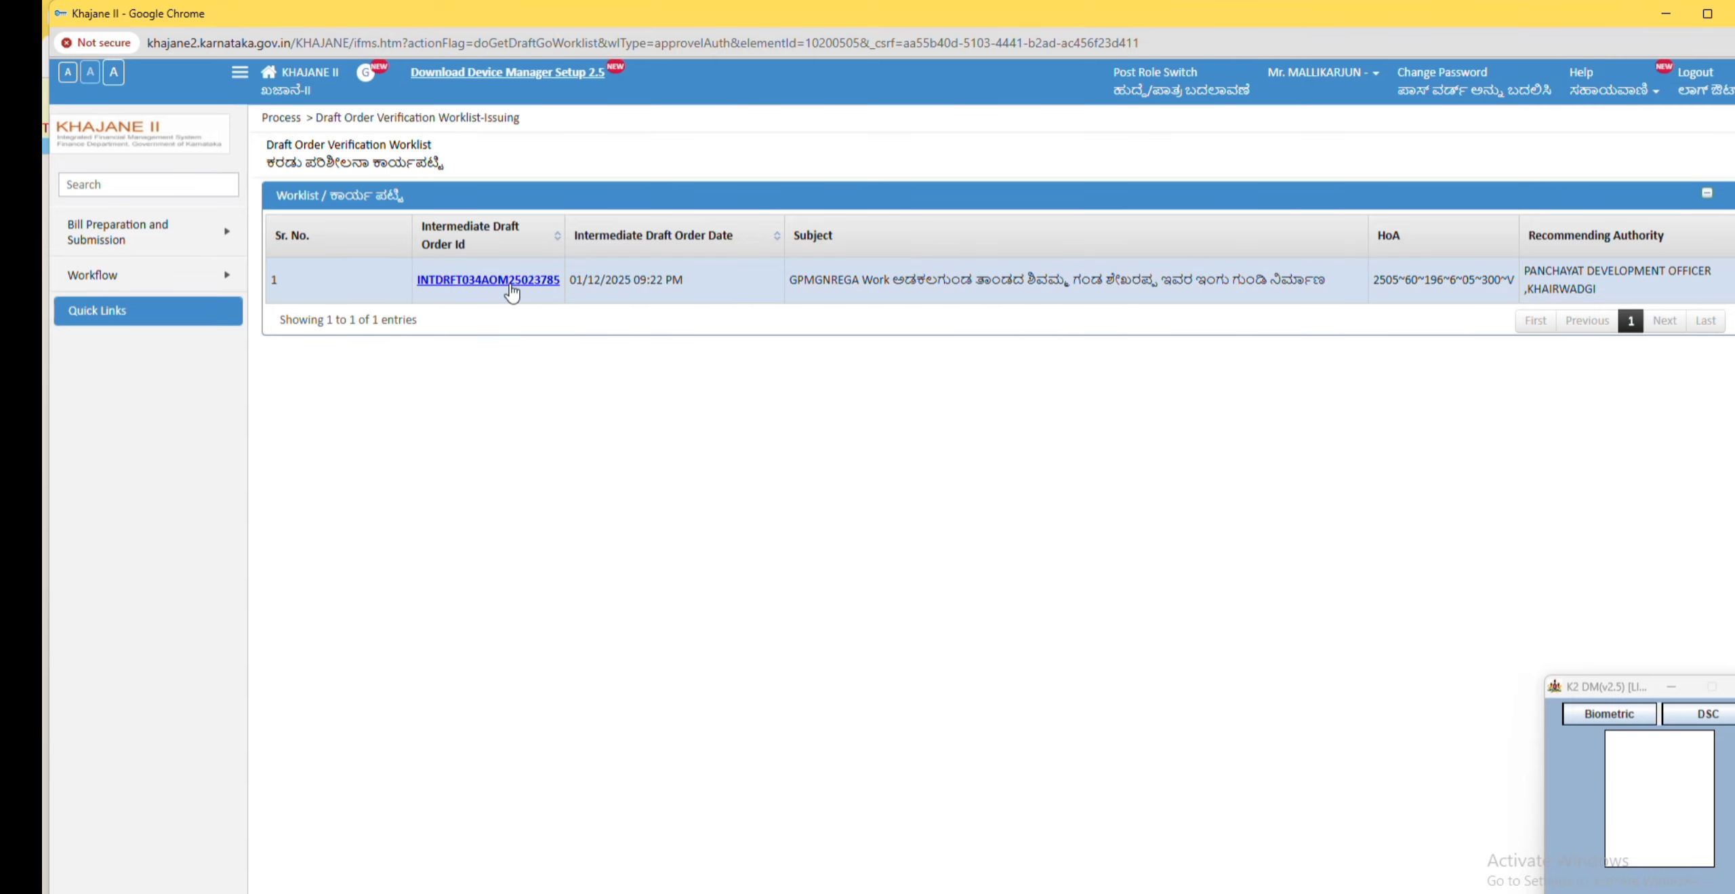
left_click(507, 280)
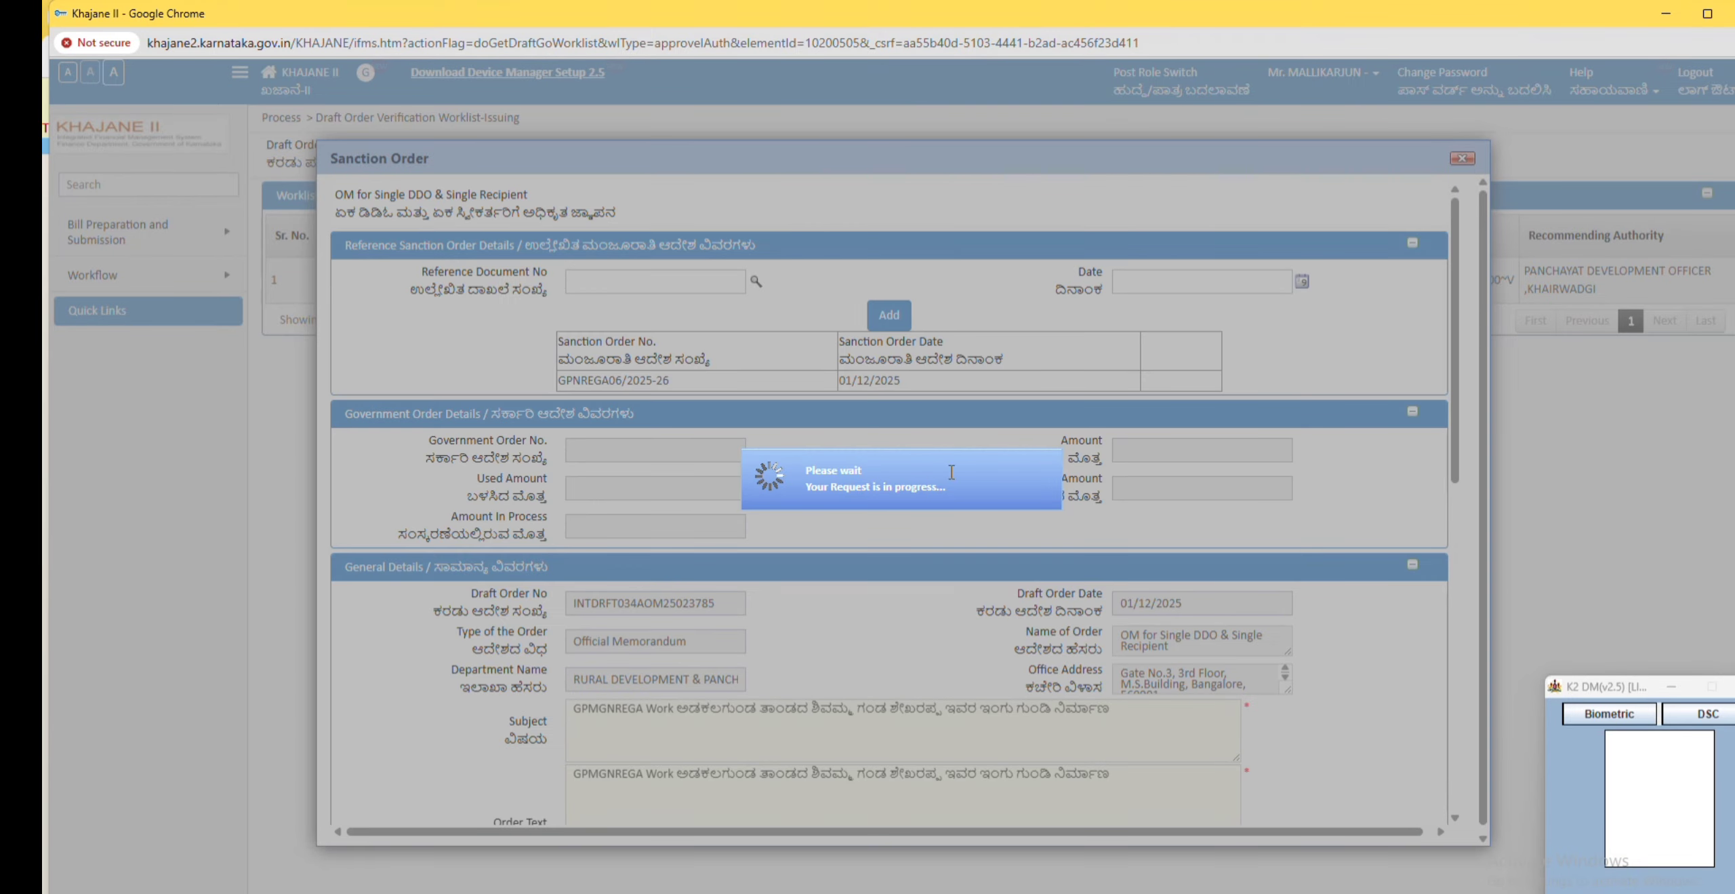
Step: Tick the verification boxes for bill type, HoA, claim type, purpose, DDO code and amount
scroll(1073, 439, "down", 8)
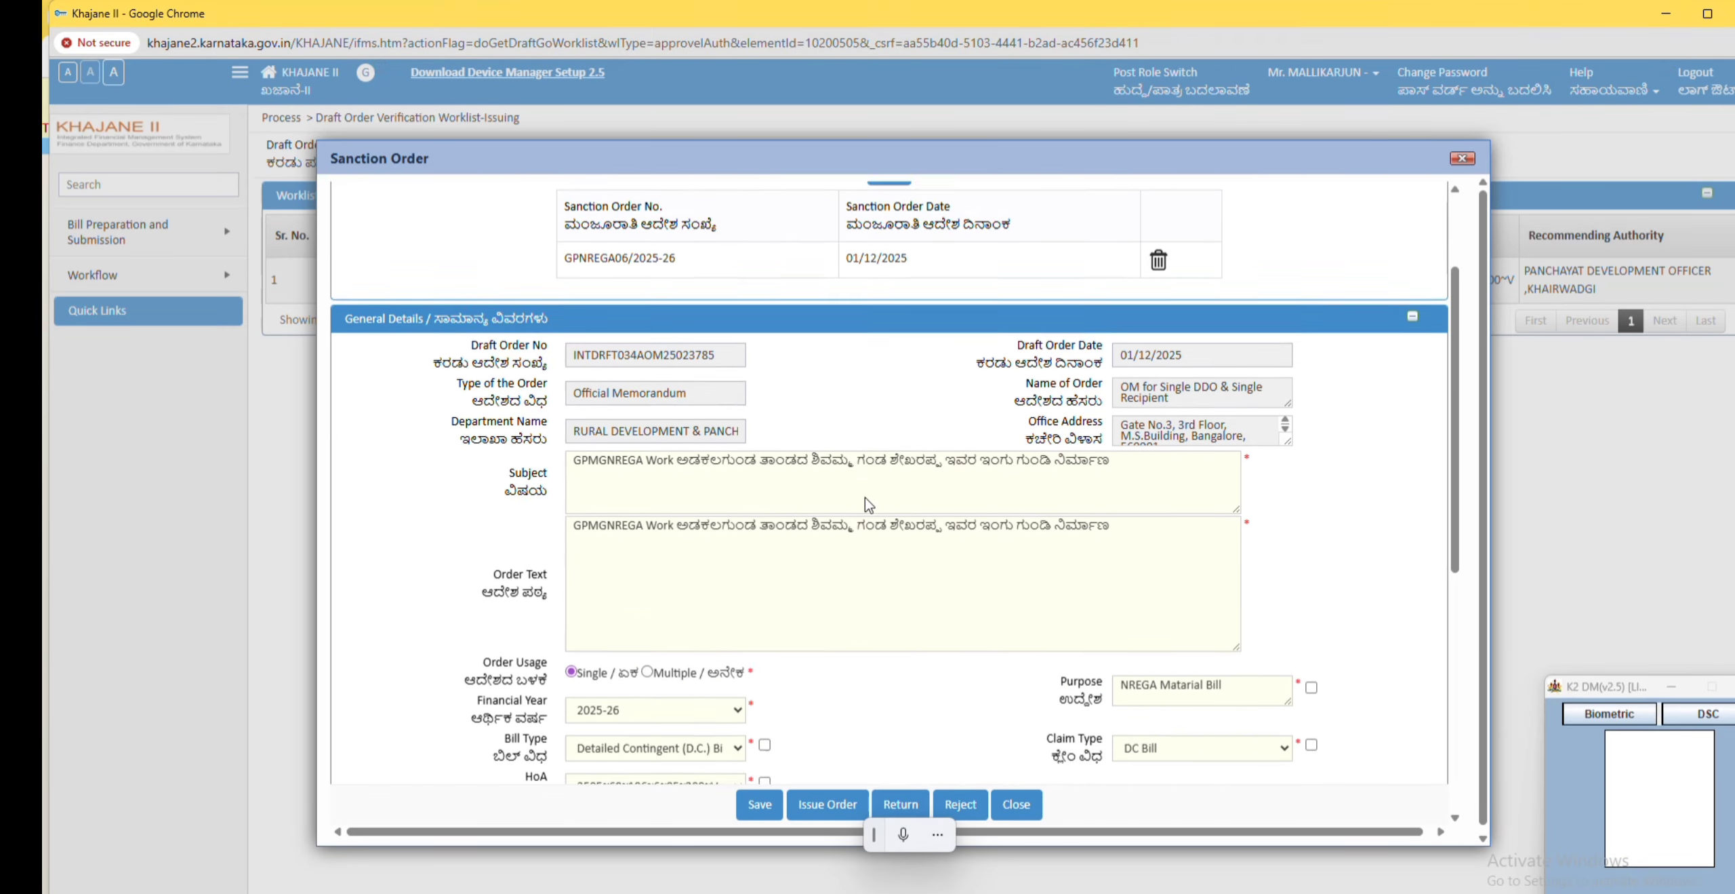
left_click(764, 348)
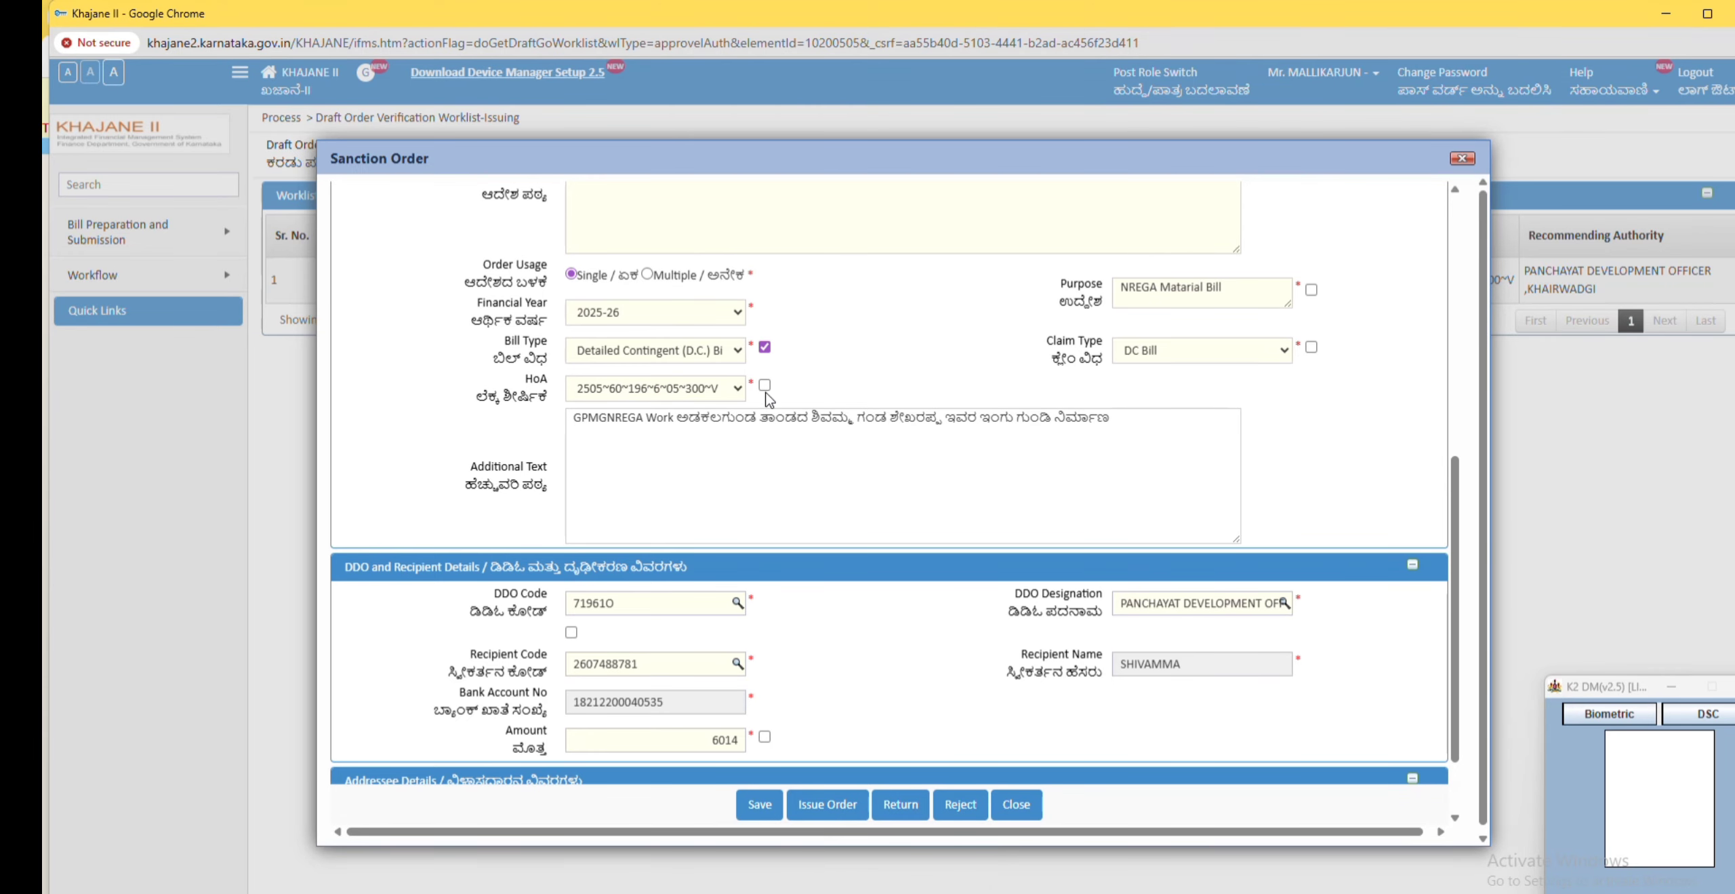
left_click(764, 384)
left_click(1312, 347)
left_click(1312, 290)
scroll(967, 520, "down", 2)
left_click(571, 537)
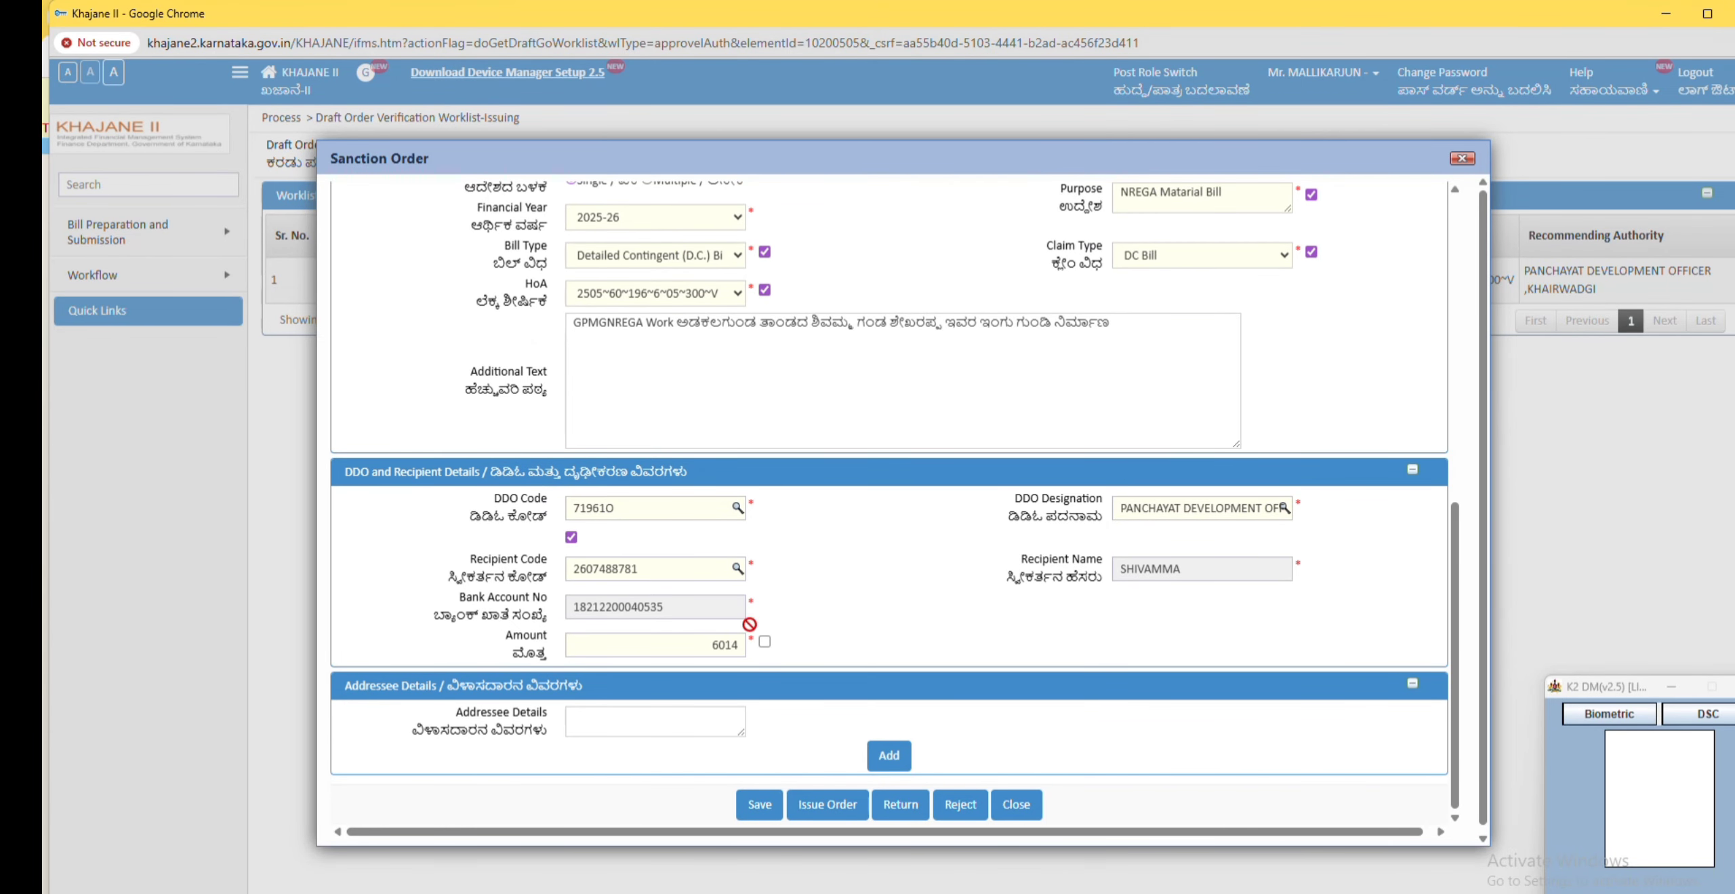
left_click(764, 642)
Step: Issue the order and sign it with the digital signer certificate
scroll(848, 623, "down", 1)
left_click(826, 804)
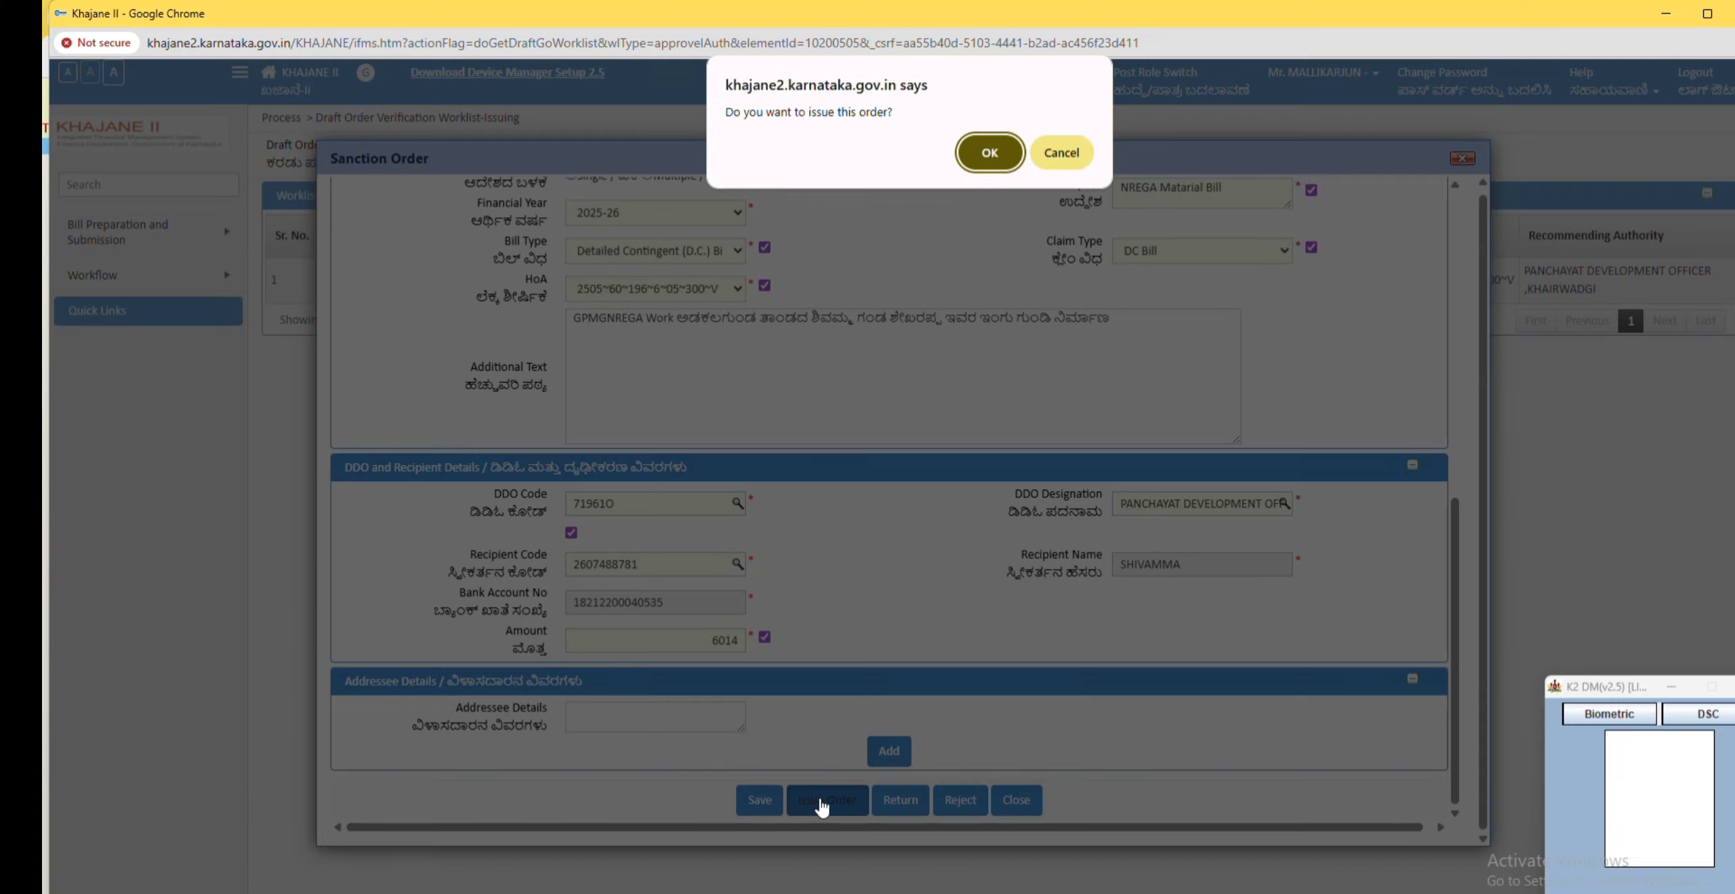
left_click(990, 152)
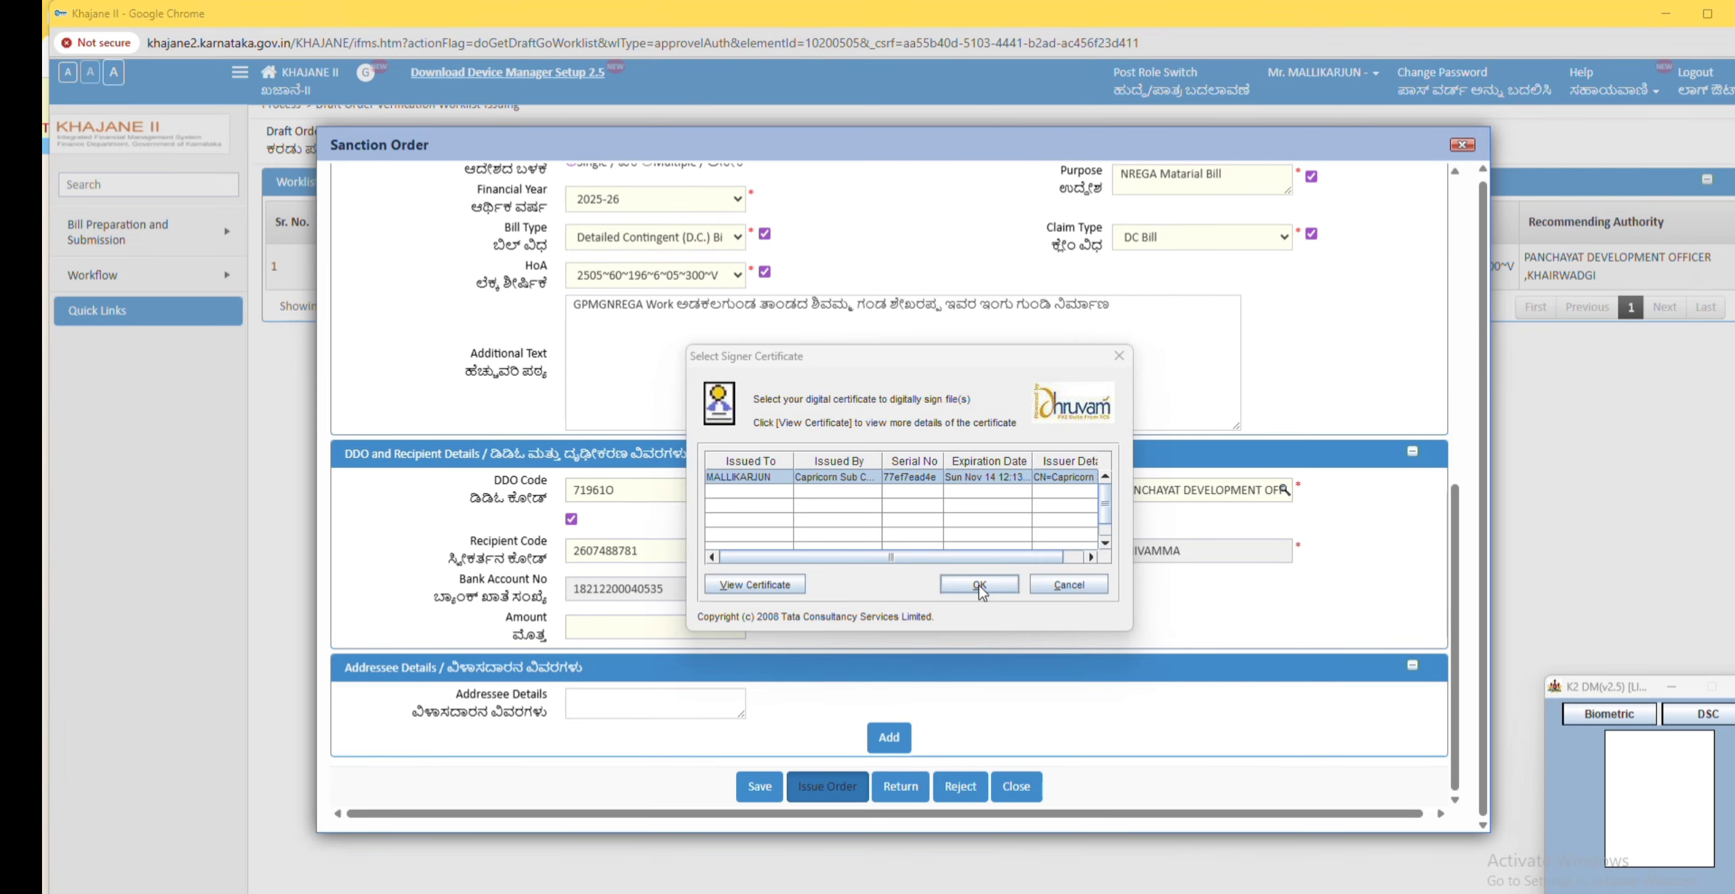
left_click(979, 584)
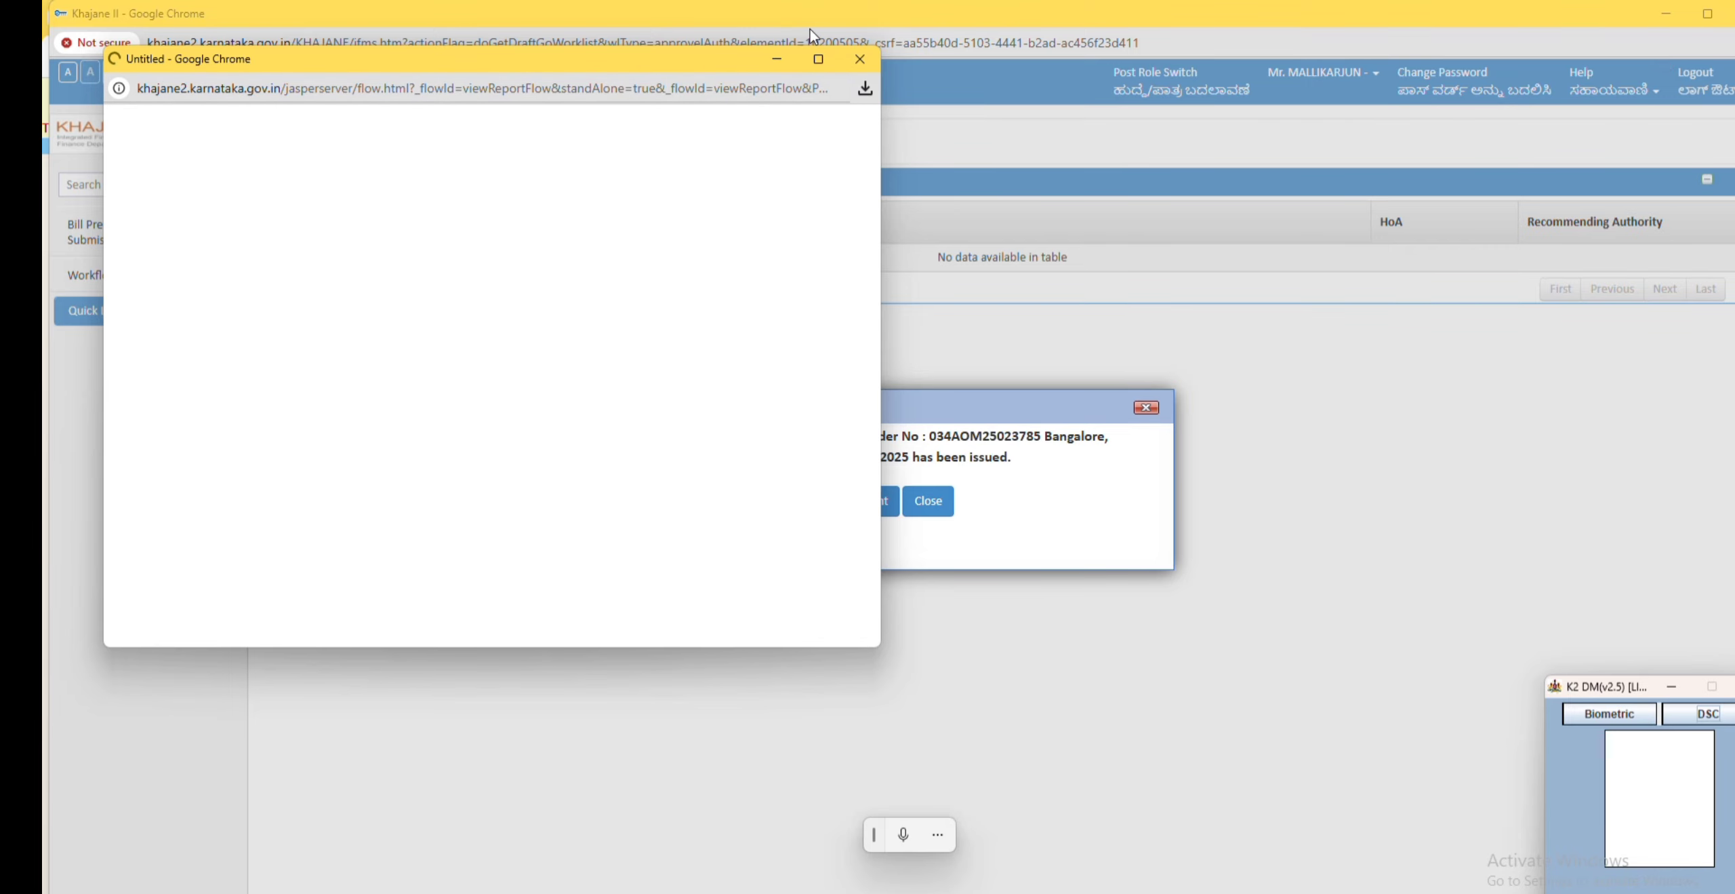
Step: Review the generated Official Memorandum PDF, then close its window
left_click(820, 60)
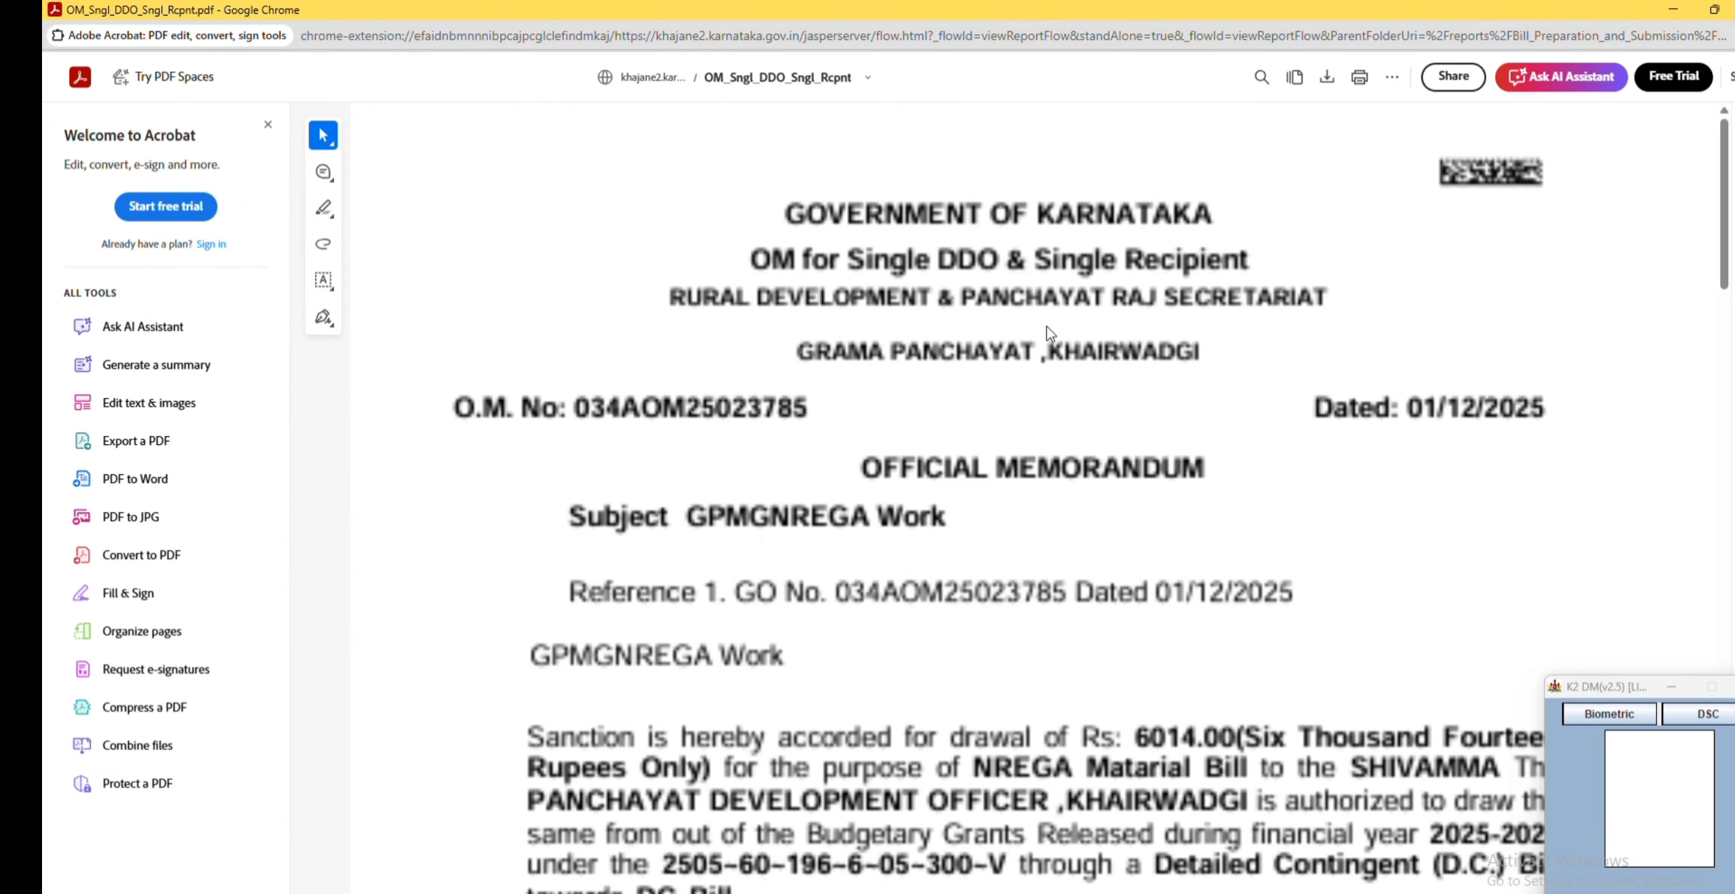
scroll(1048, 408, "down", 5)
scroll(1048, 408, "up", 4)
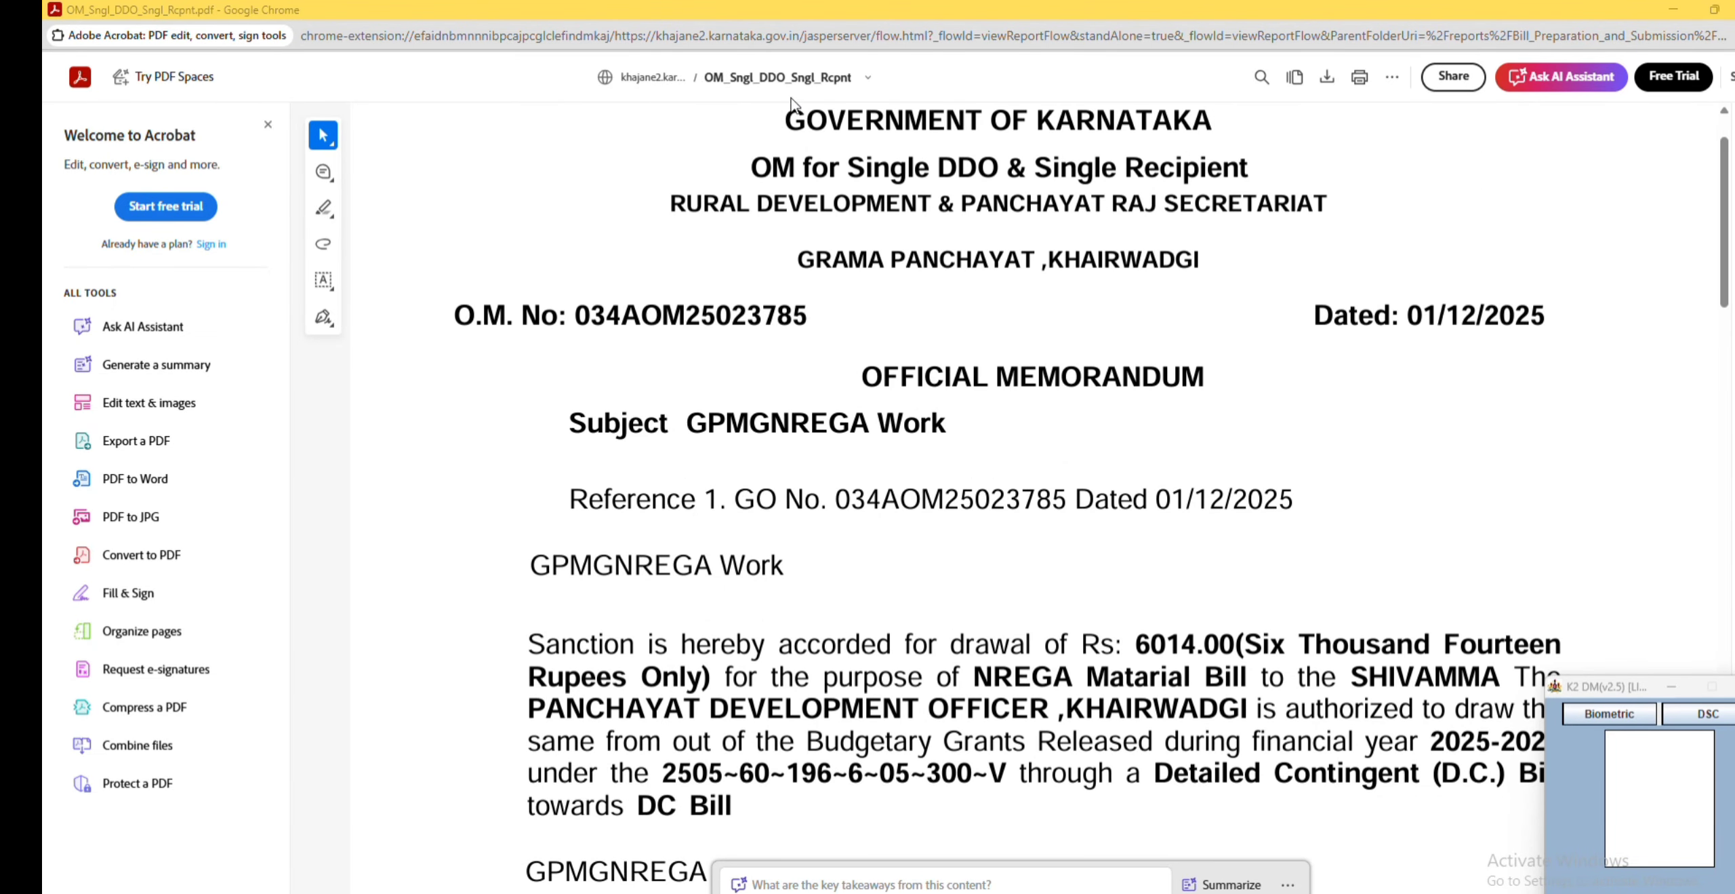
left_click(1734, 10)
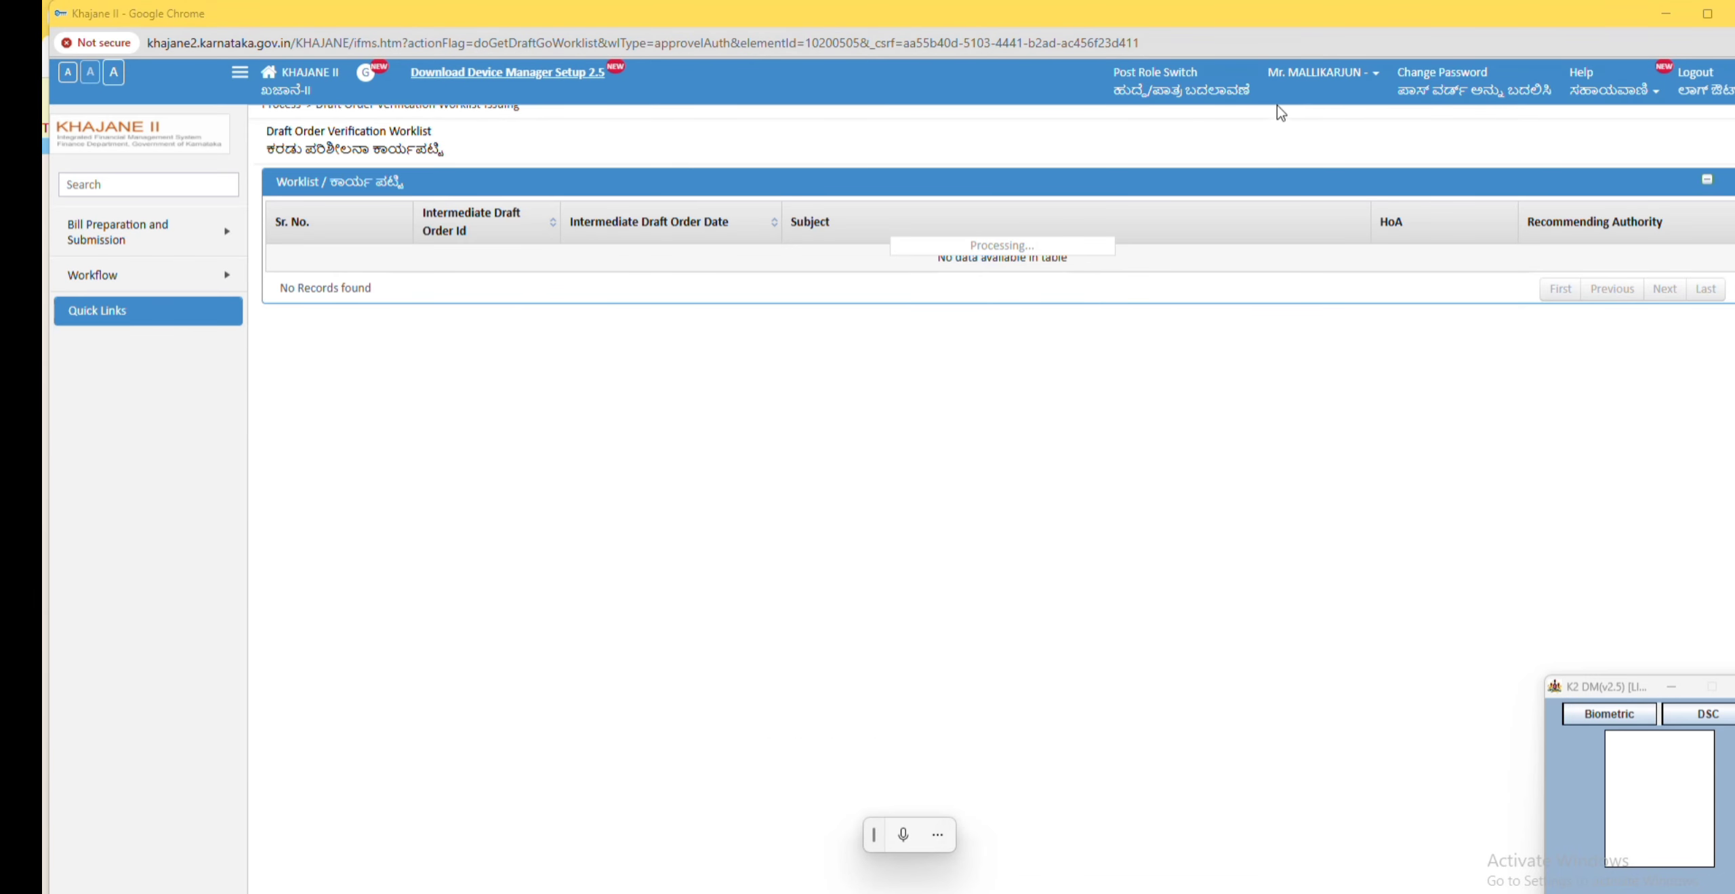
Step: Switch the role to Caseworker
left_click(1161, 82)
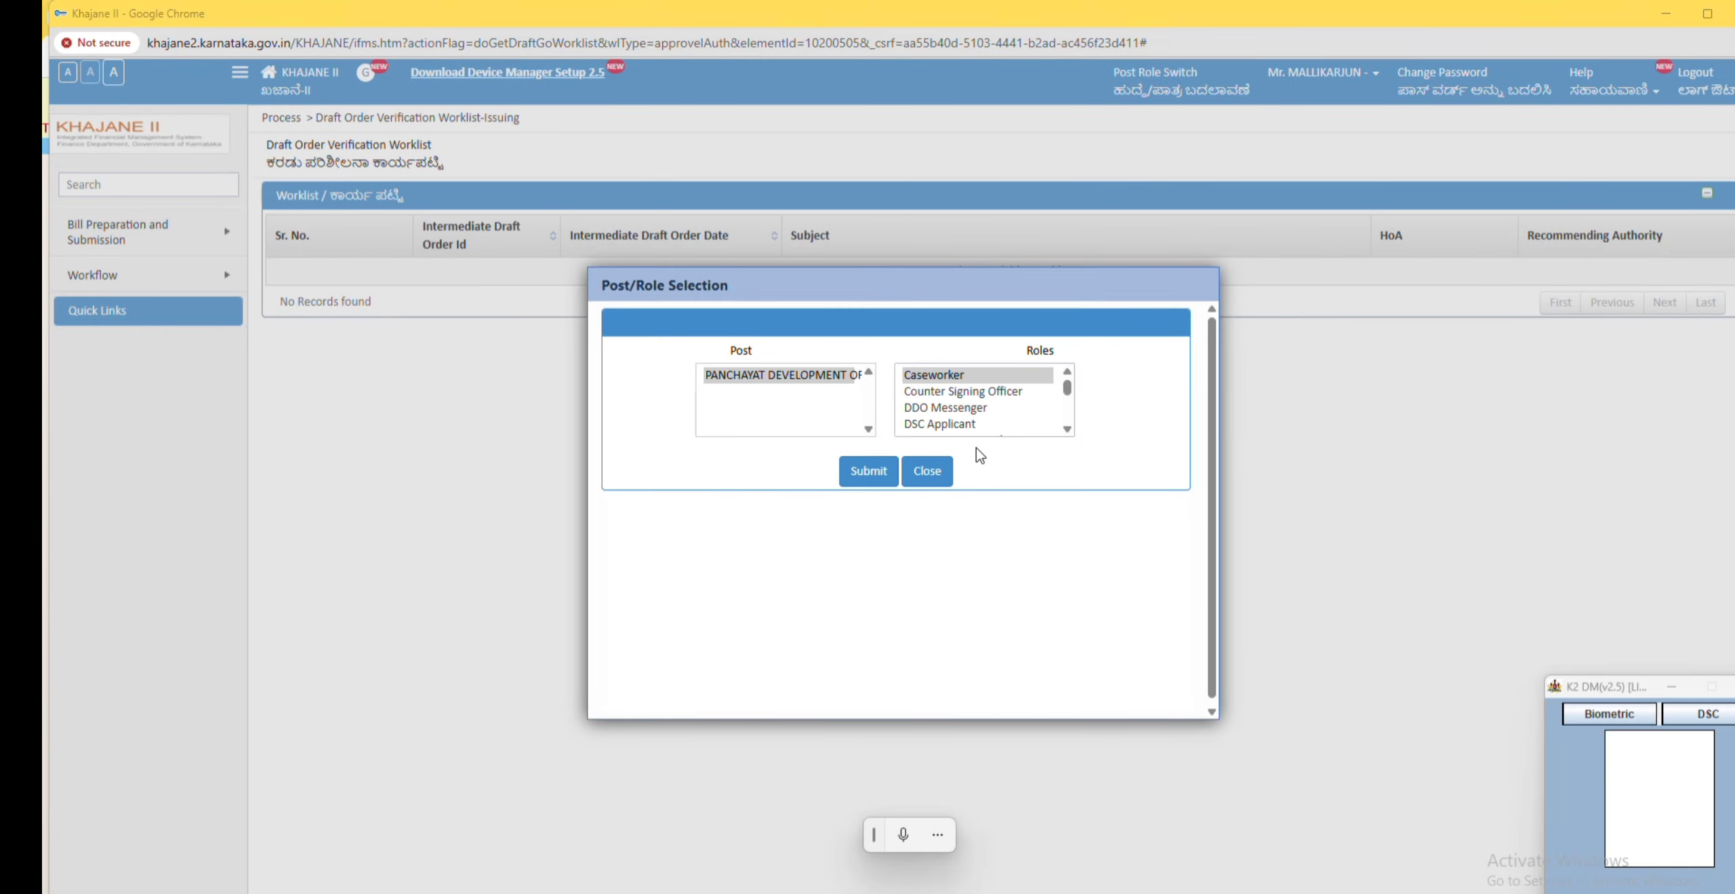
left_click(942, 379)
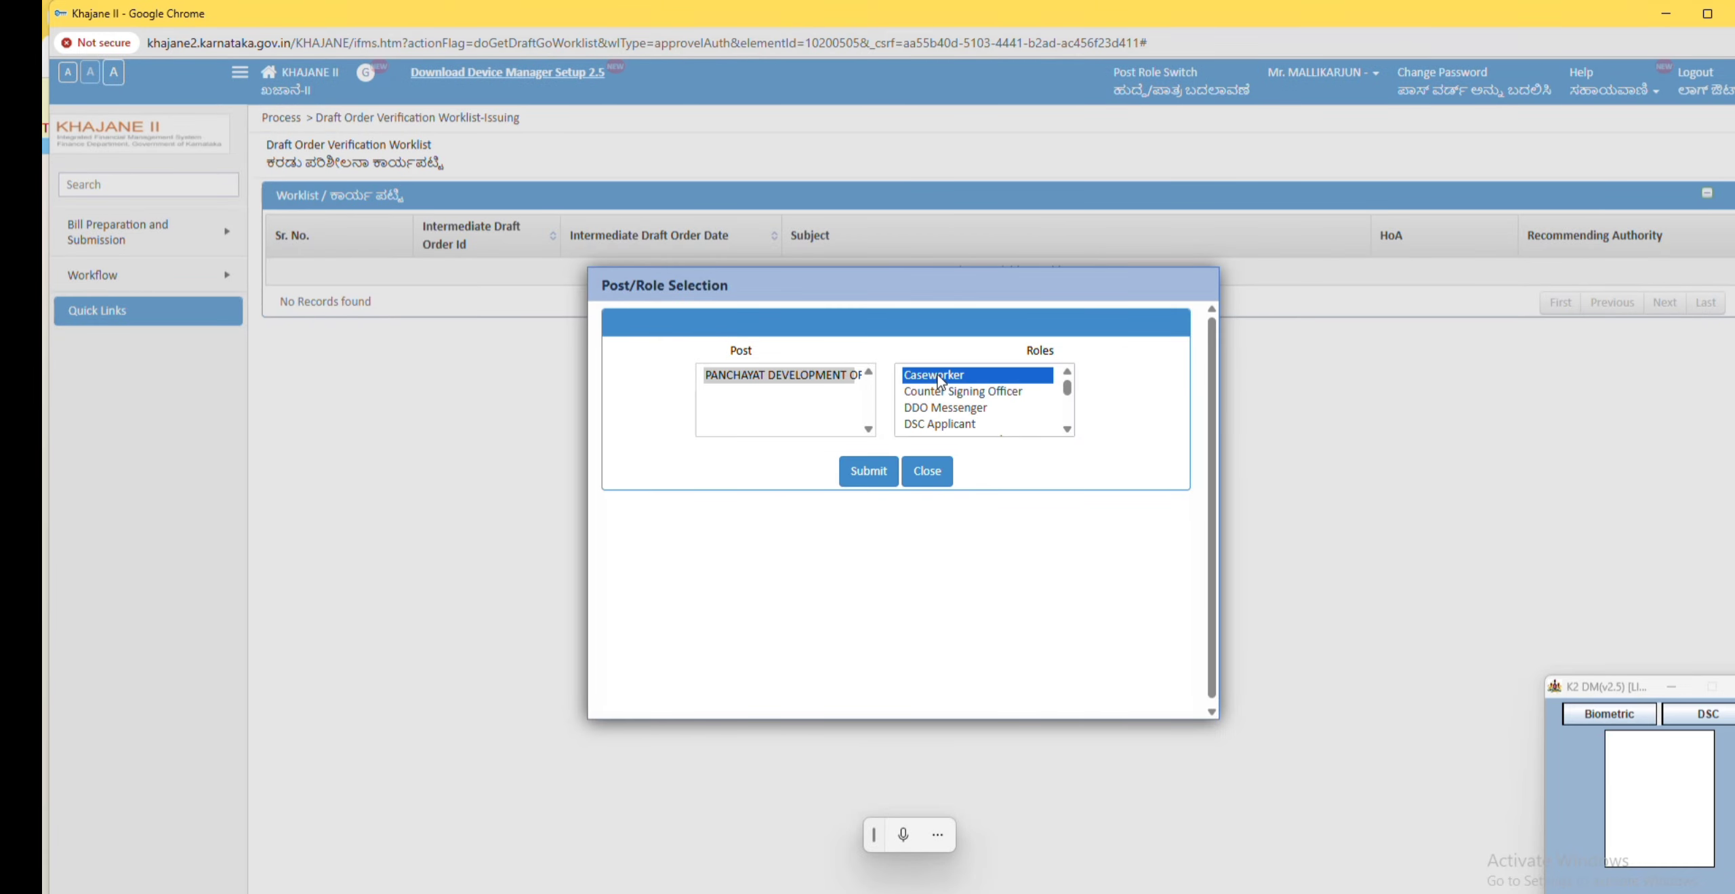
left_click(863, 472)
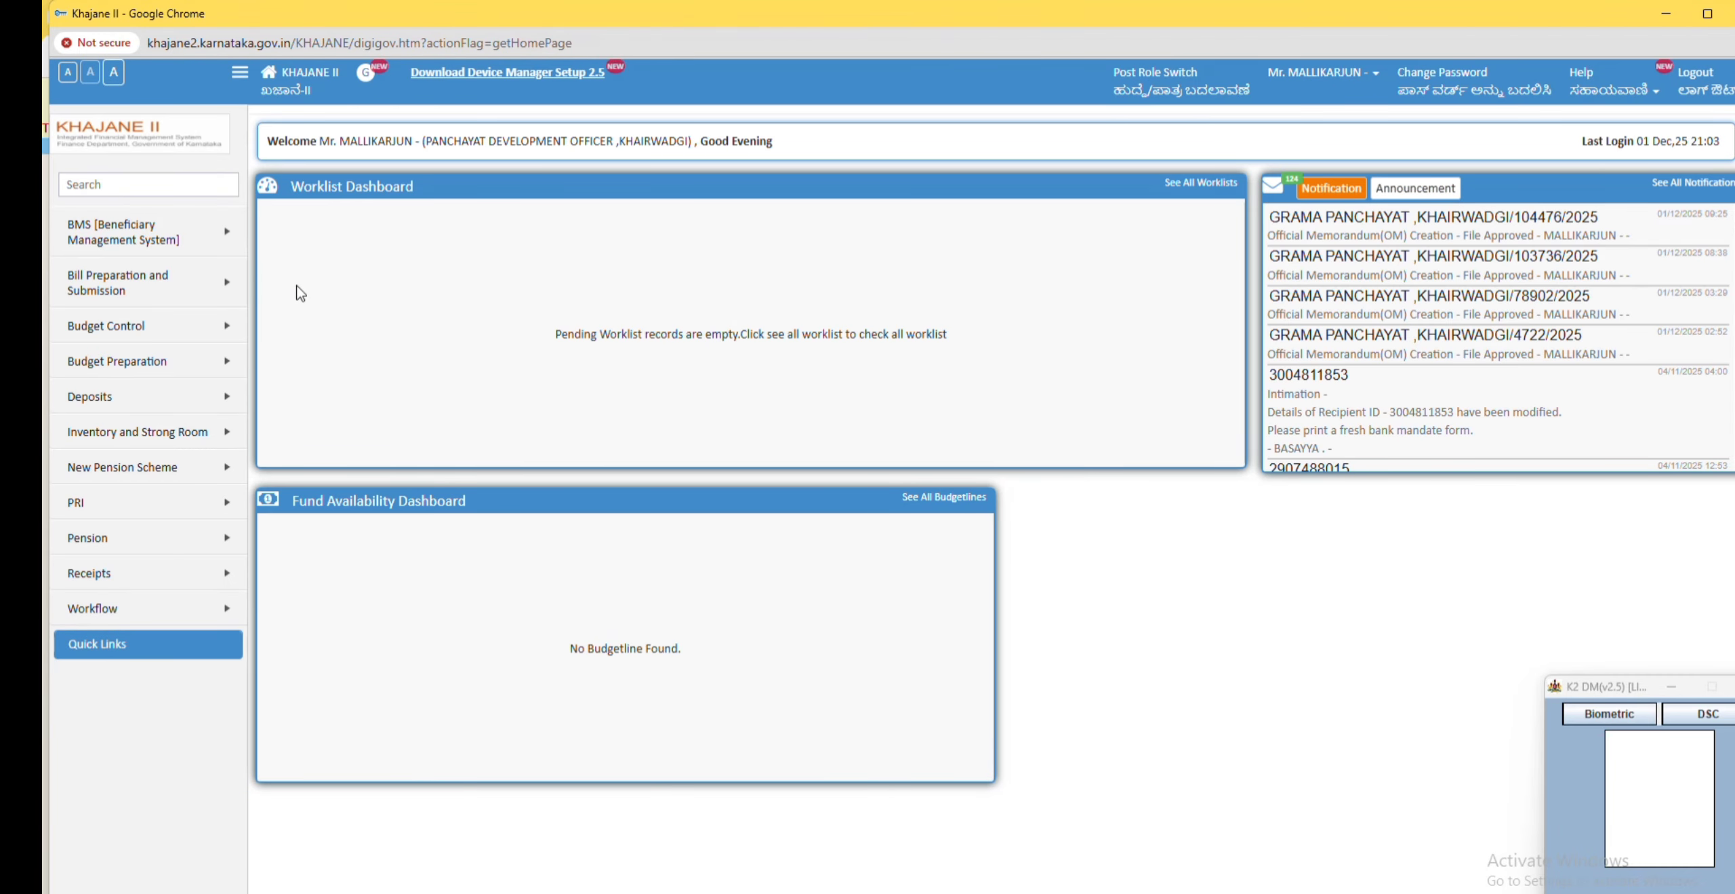
Step: Open Create Bill and set the bill sector to T.S.A
mouse_move(173, 287)
mouse_move(303, 279)
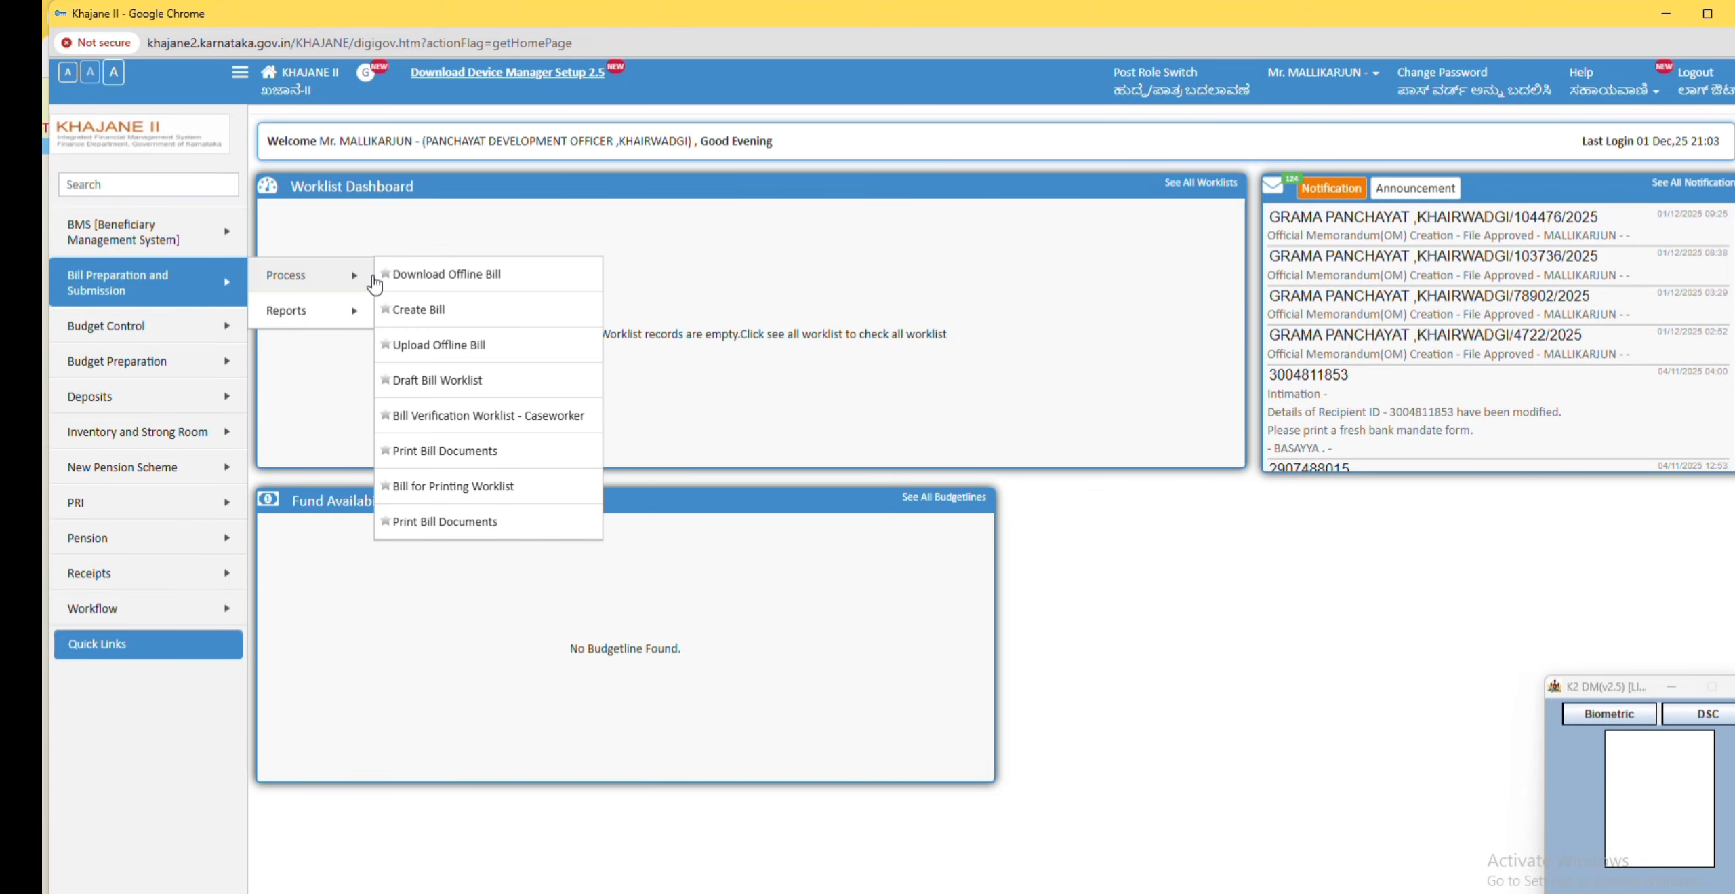
left_click(434, 310)
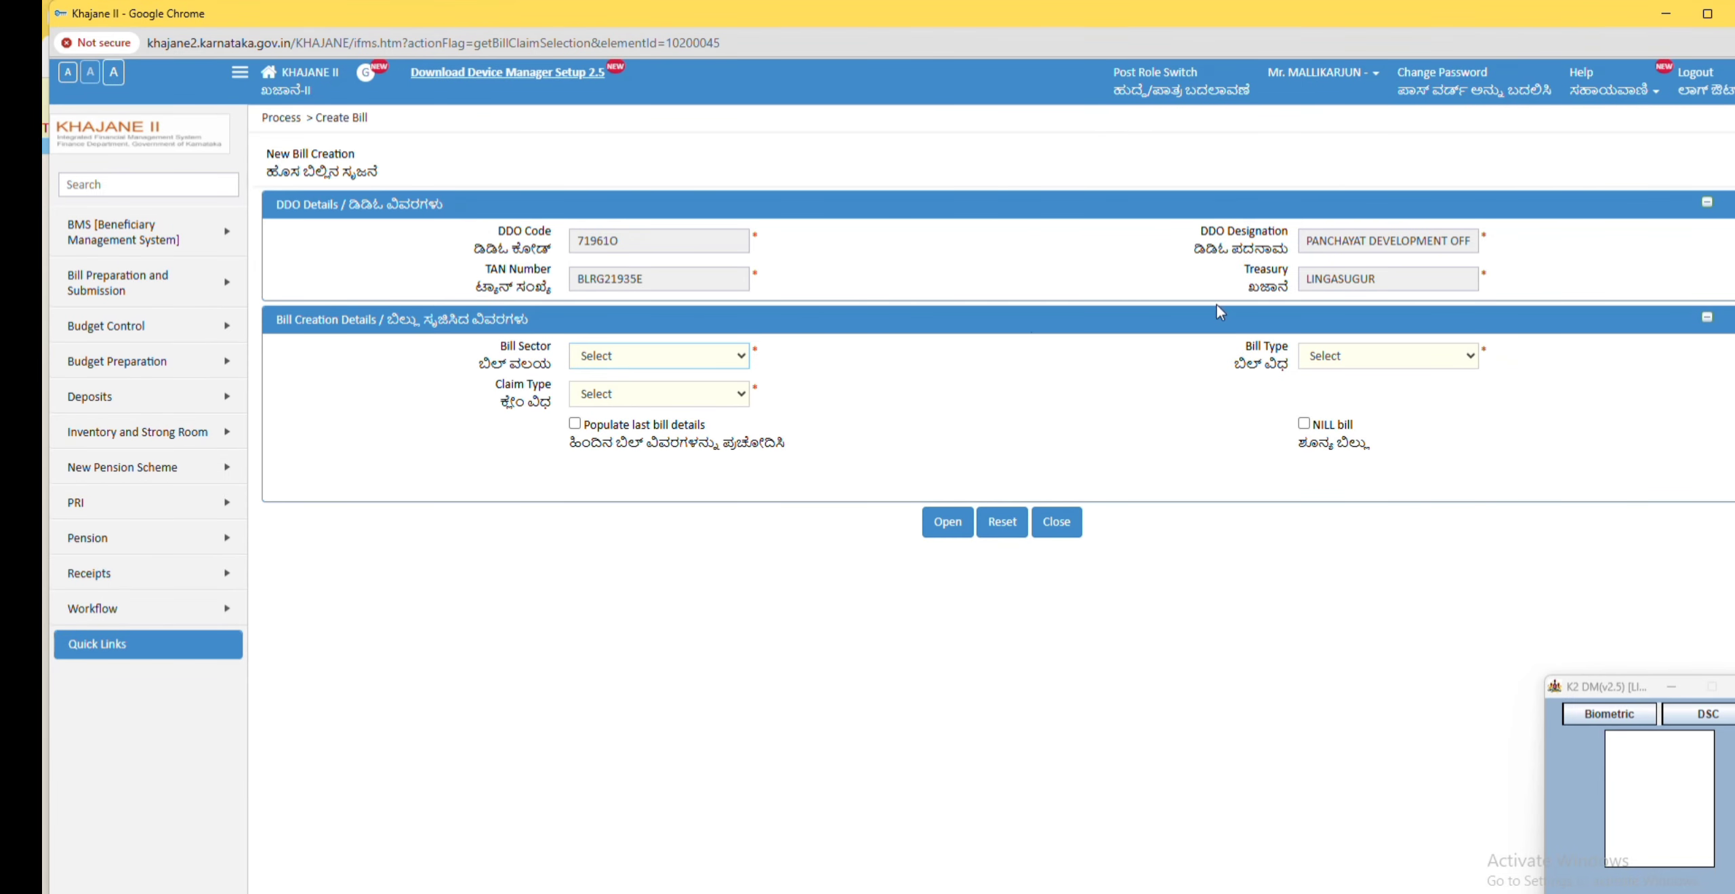
left_click(726, 358)
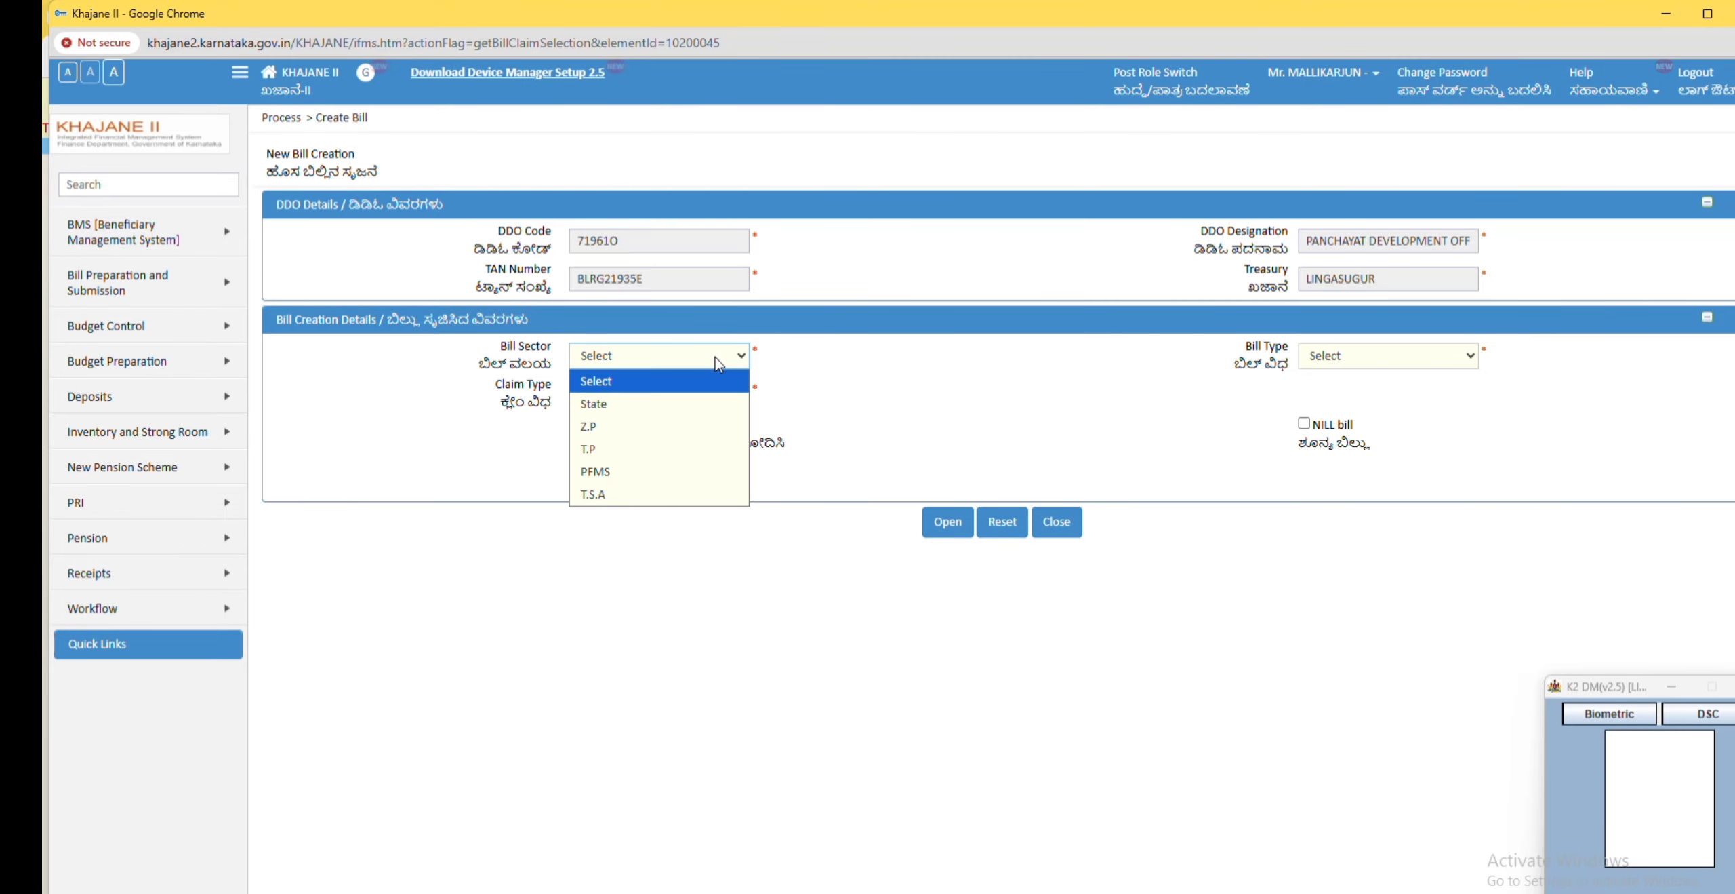
left_click(588, 494)
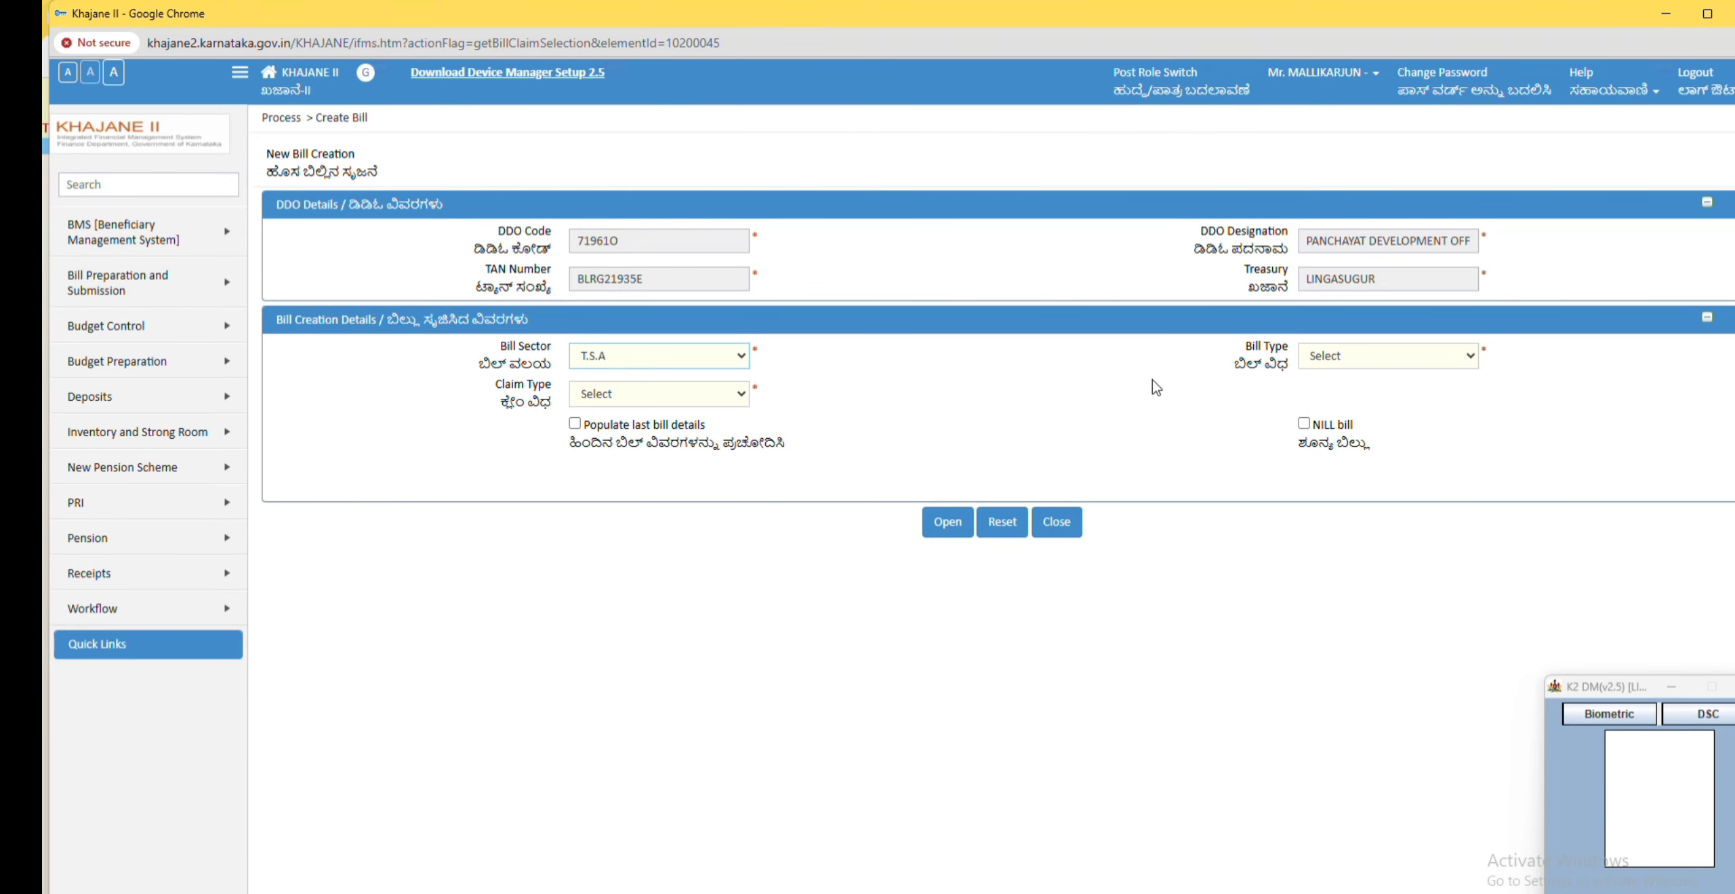
Step: Set the bill type to Detailed Contingent (D.C.) Bill - CTS 5 and the claim type to DC Bill
left_click(1389, 356)
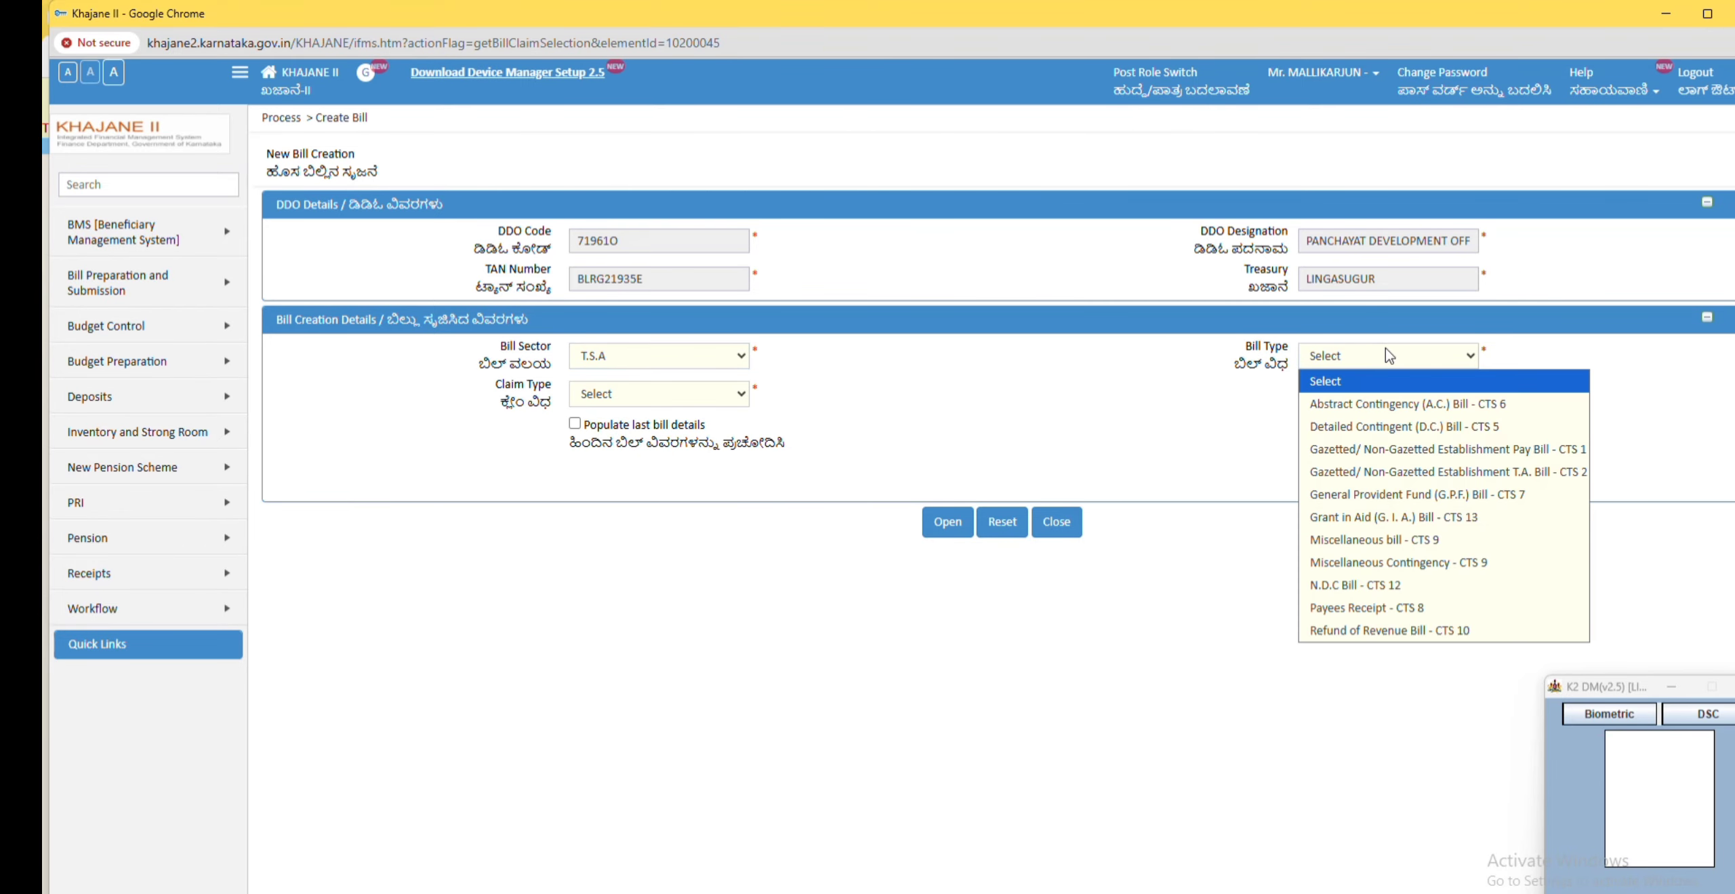
left_click(1367, 429)
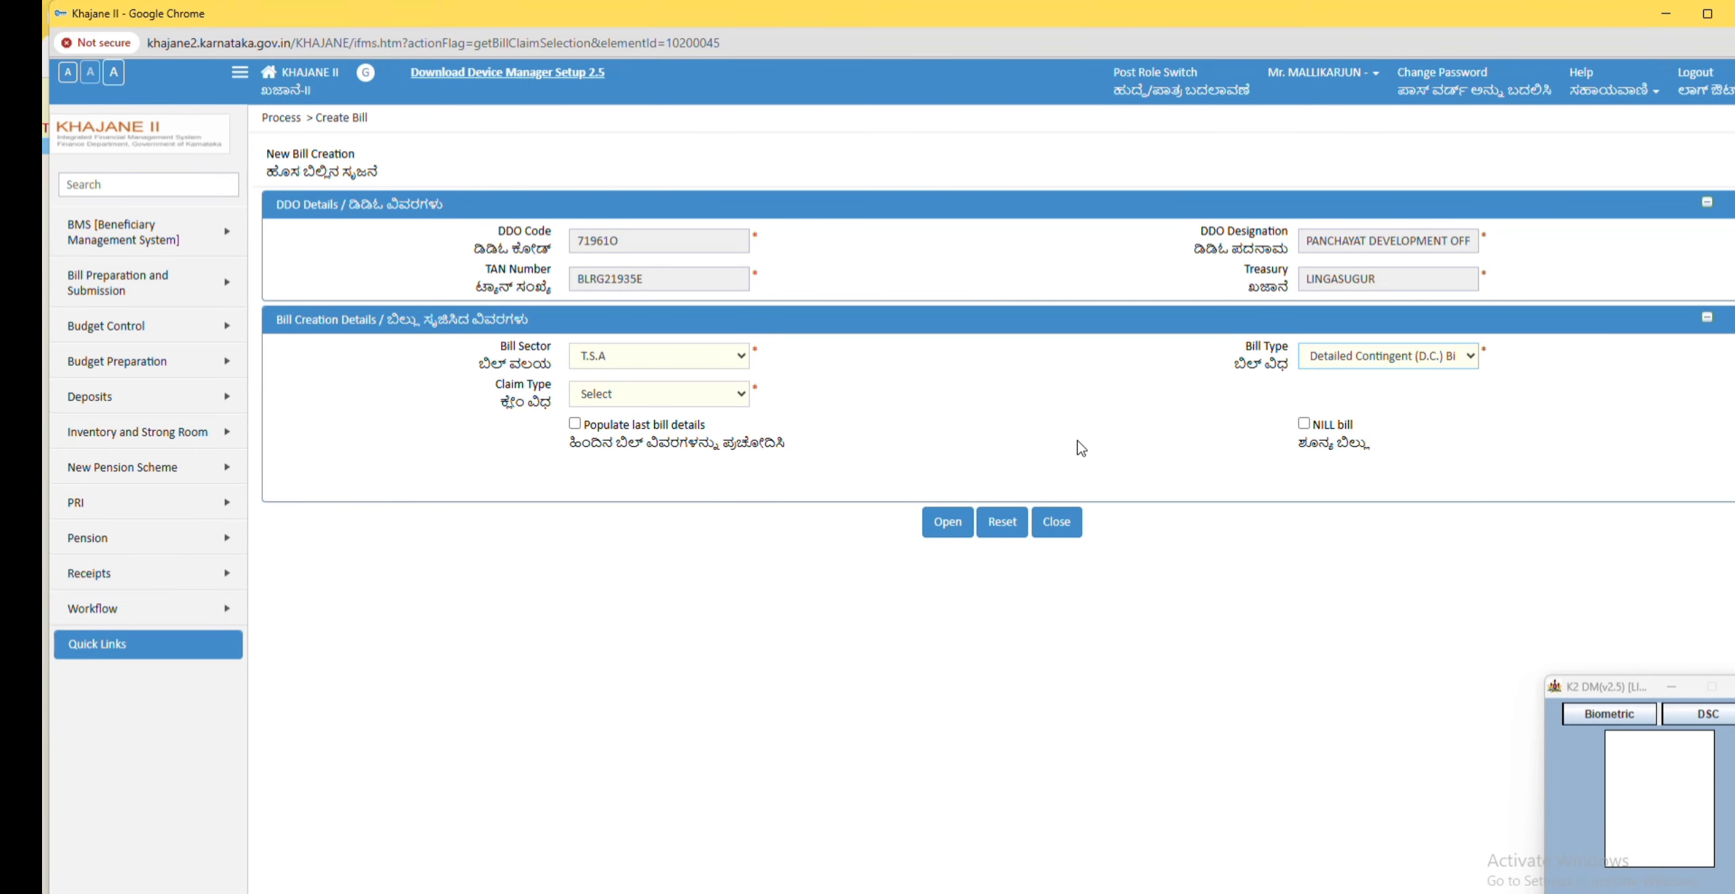
left_click(721, 402)
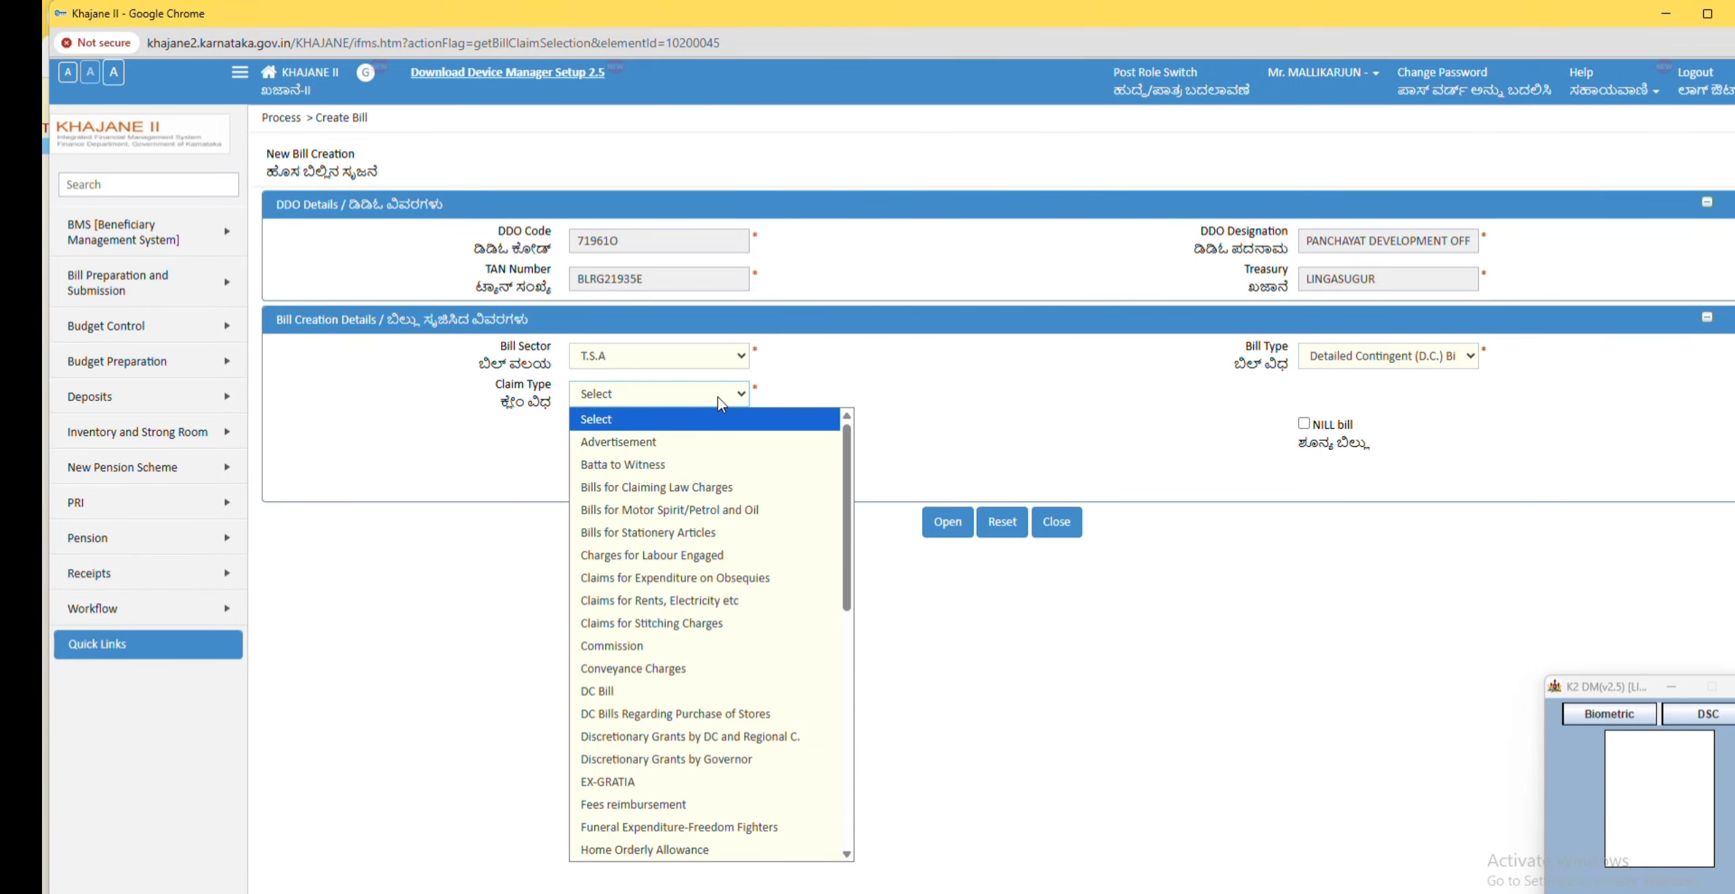
left_click(613, 689)
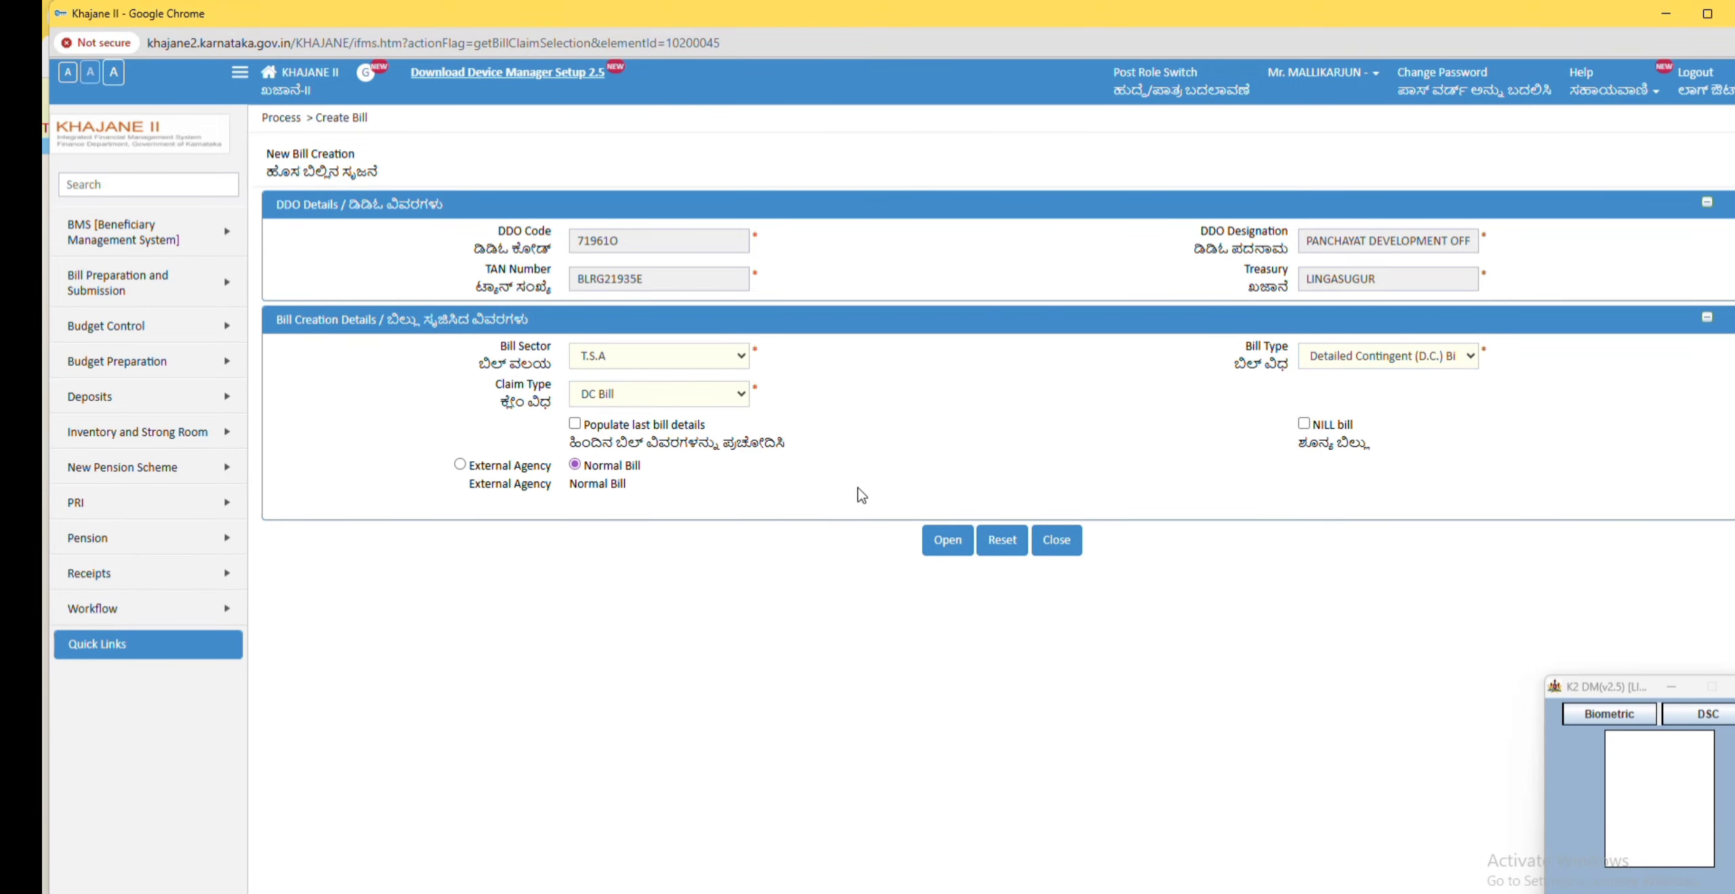
Step: Choose External Agency and select MGNREGA as the agency
left_click(460, 466)
left_click(629, 526)
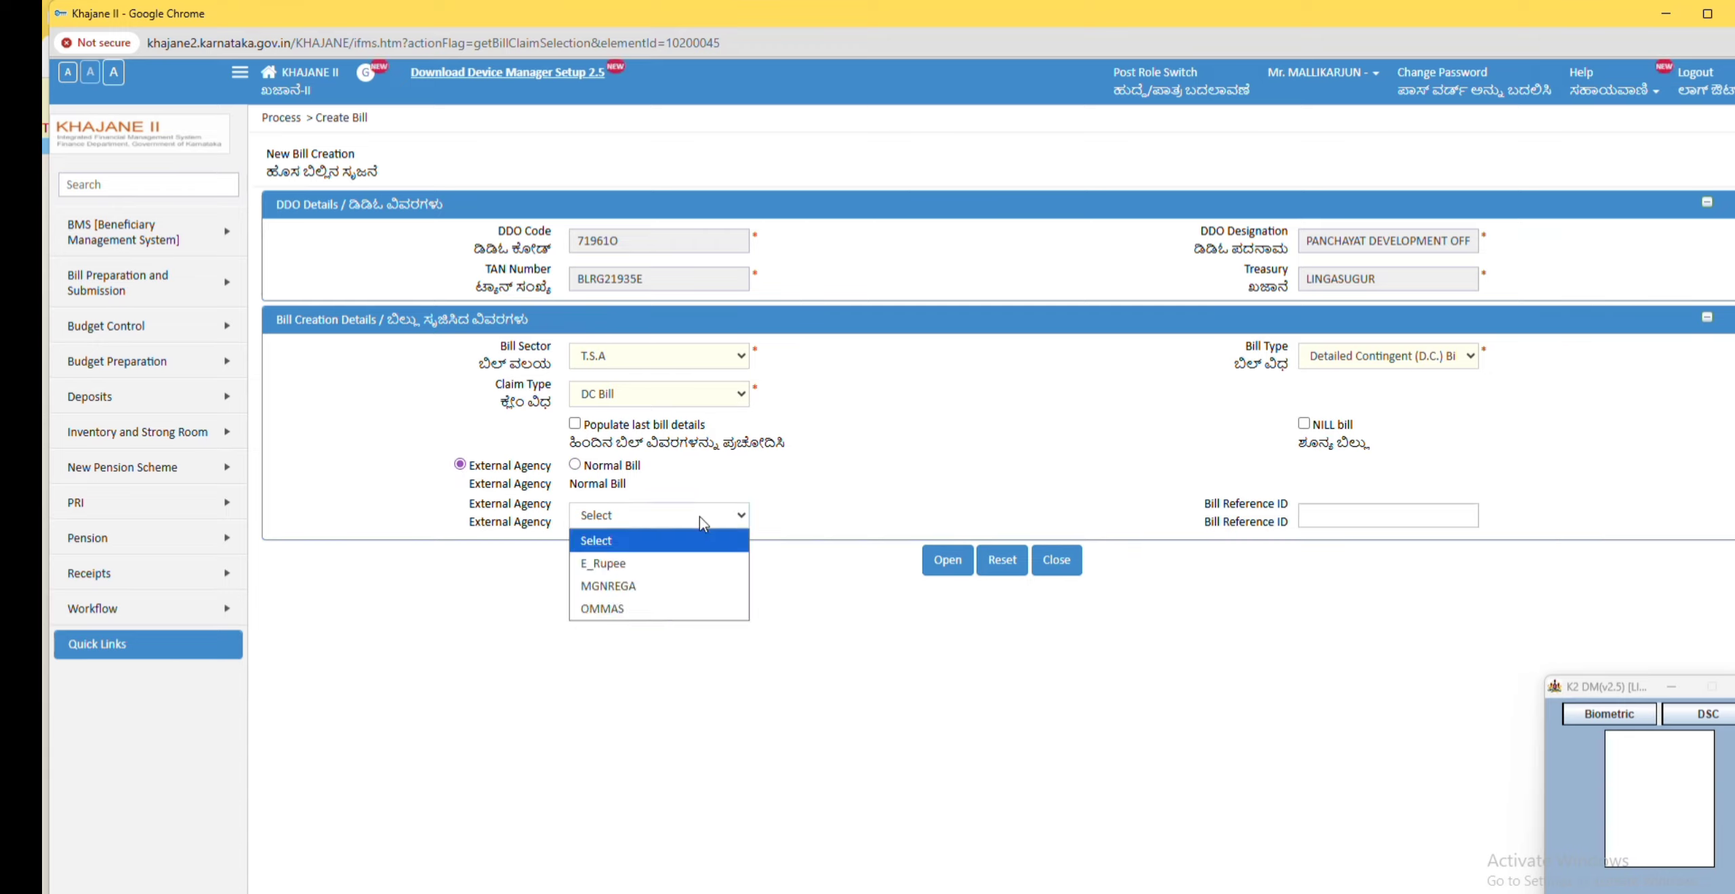
left_click(642, 590)
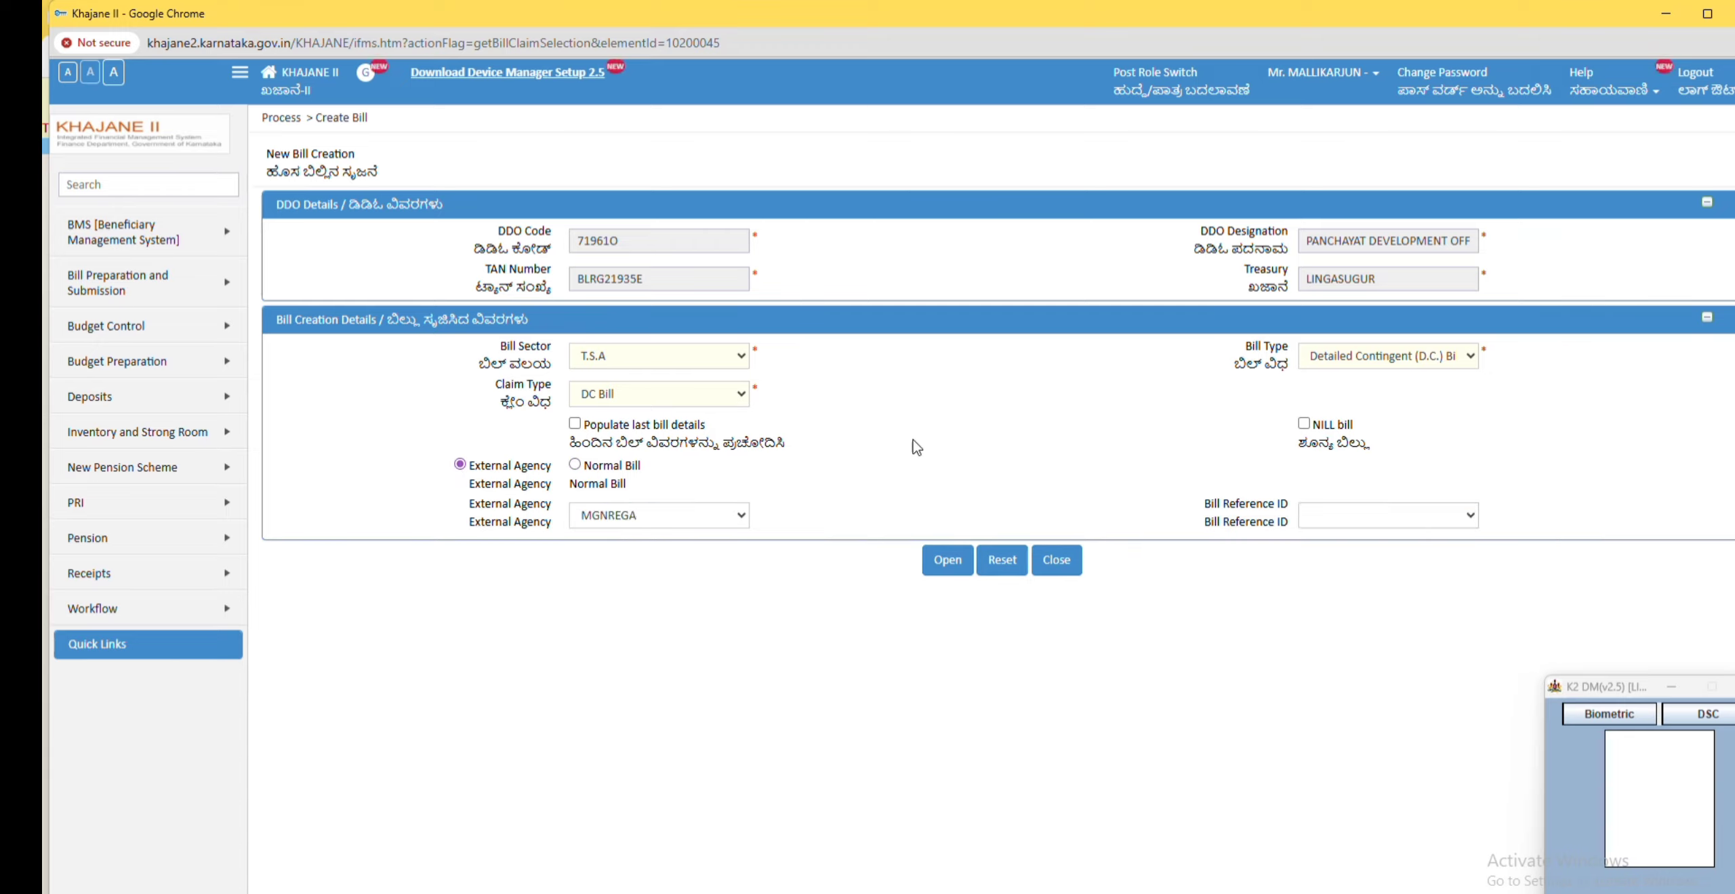
Step: Check the FTO number and amount on the MGNREGA FTO transaction details page
left_click(1444, 523)
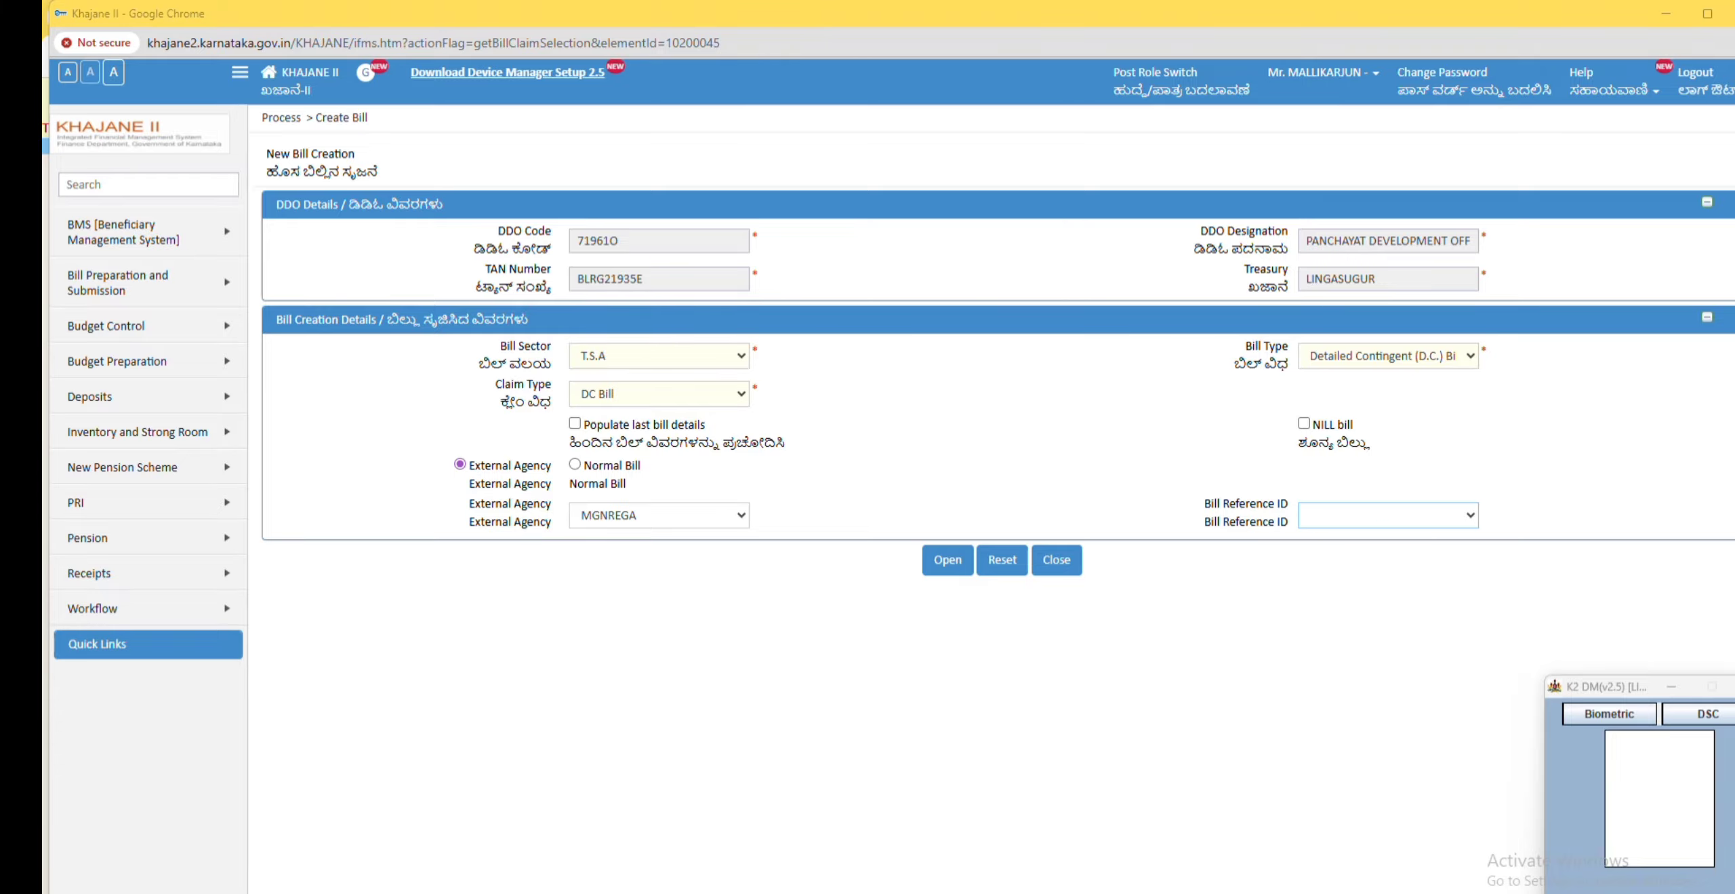
left_click(332, 858)
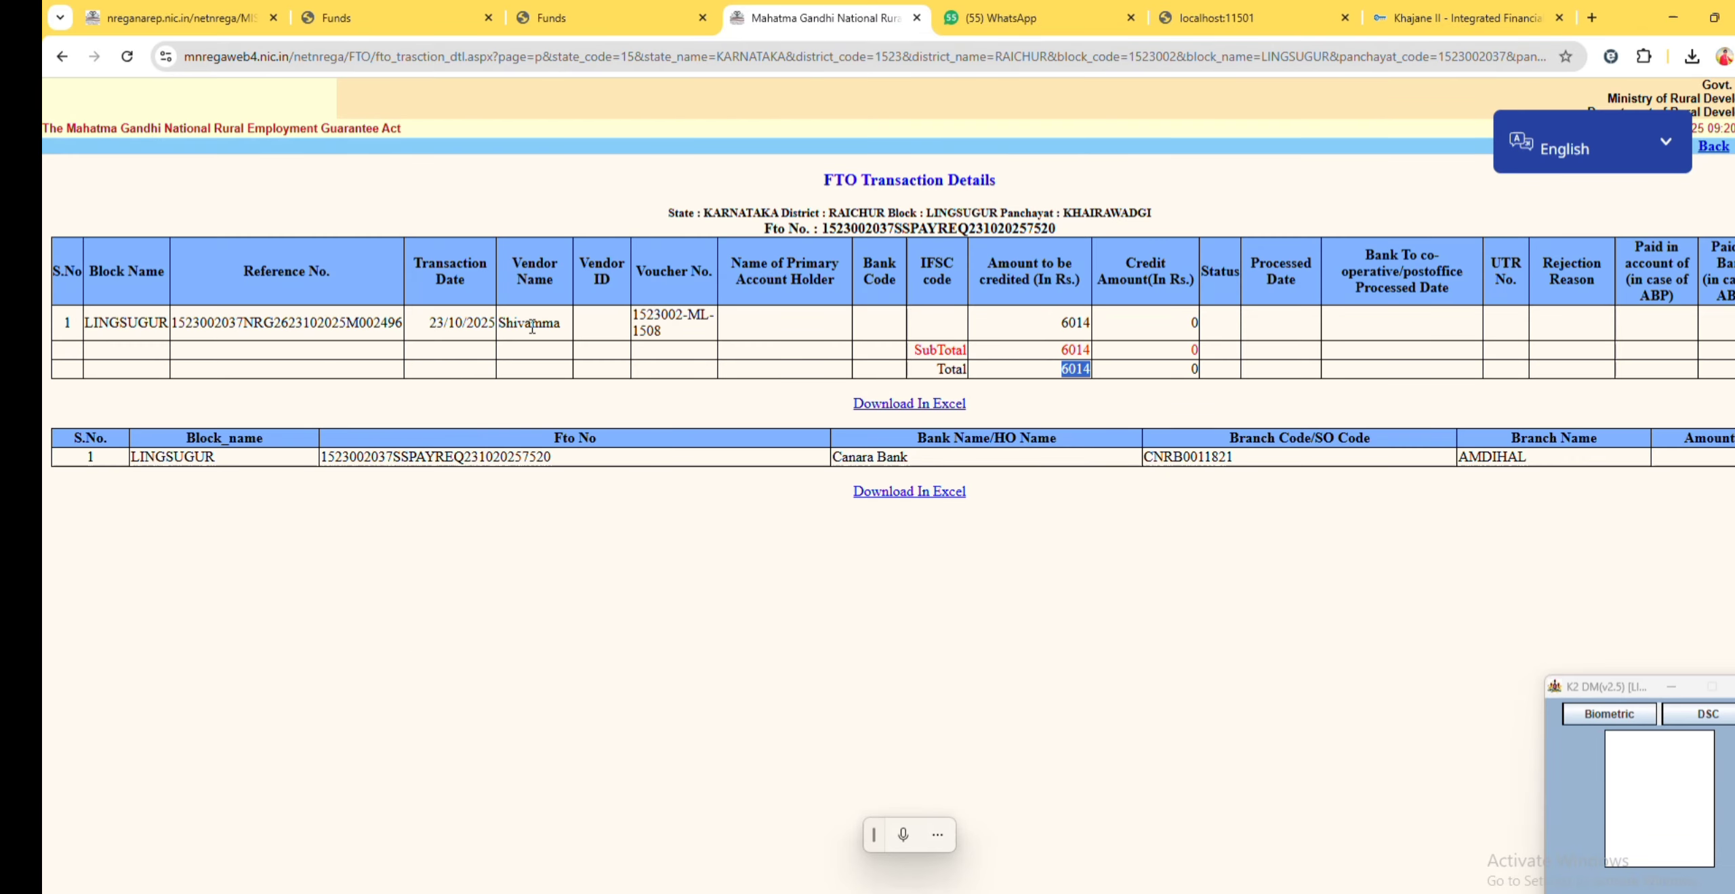
left_click(1331, 408)
mouse_move(393, 892)
left_click(456, 867)
left_click(1429, 522)
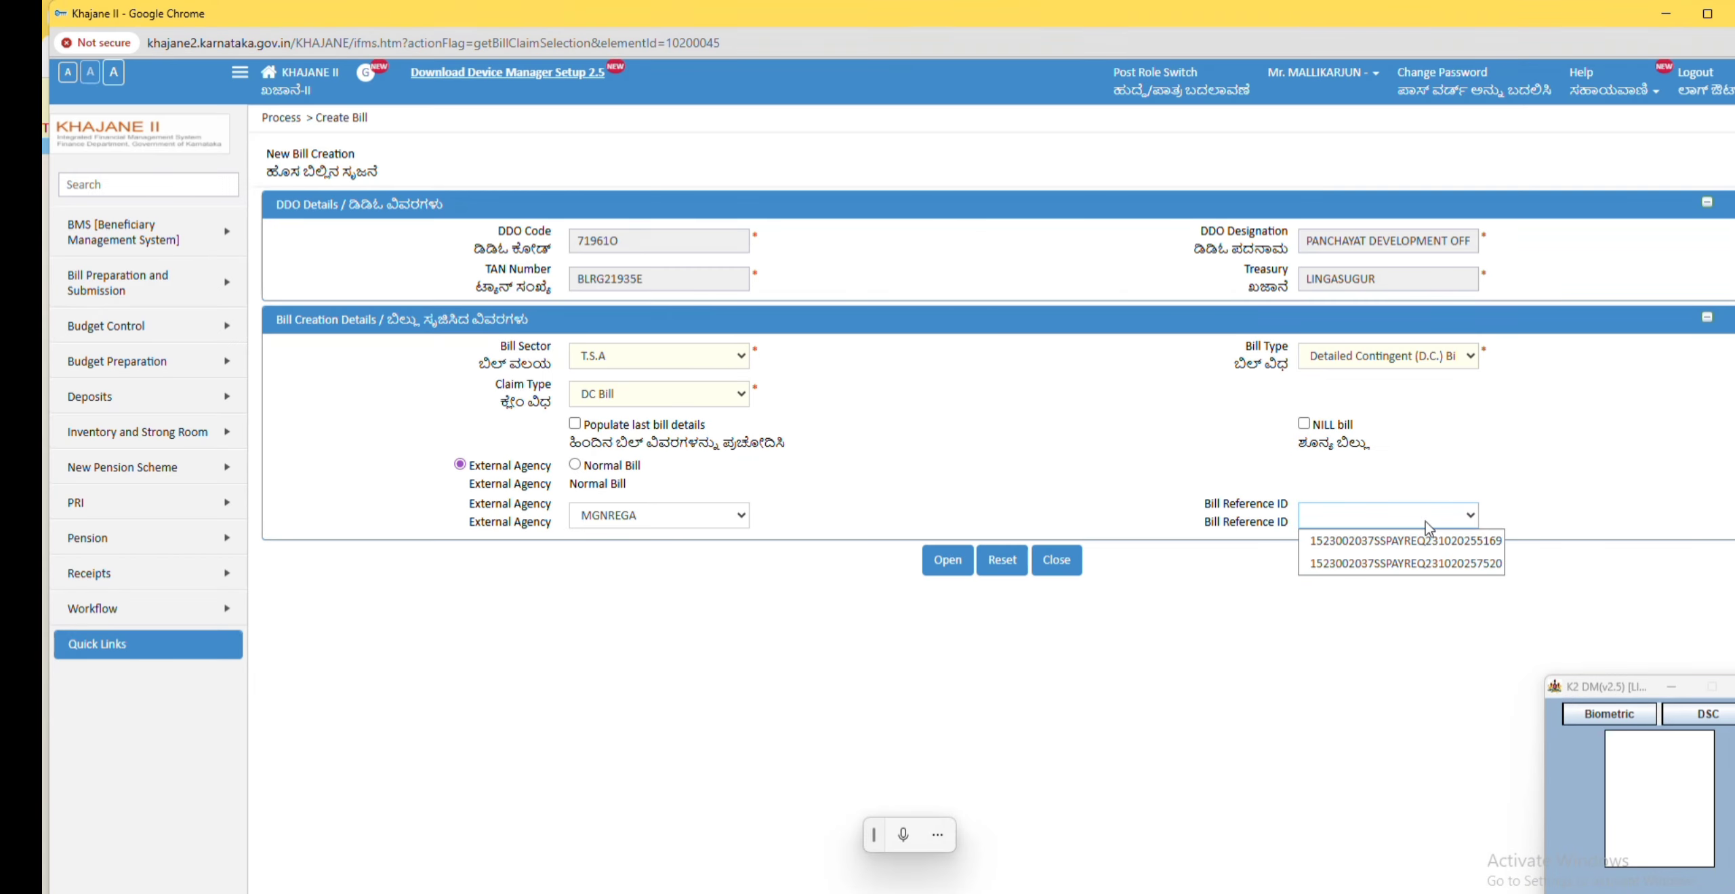
left_click(1424, 565)
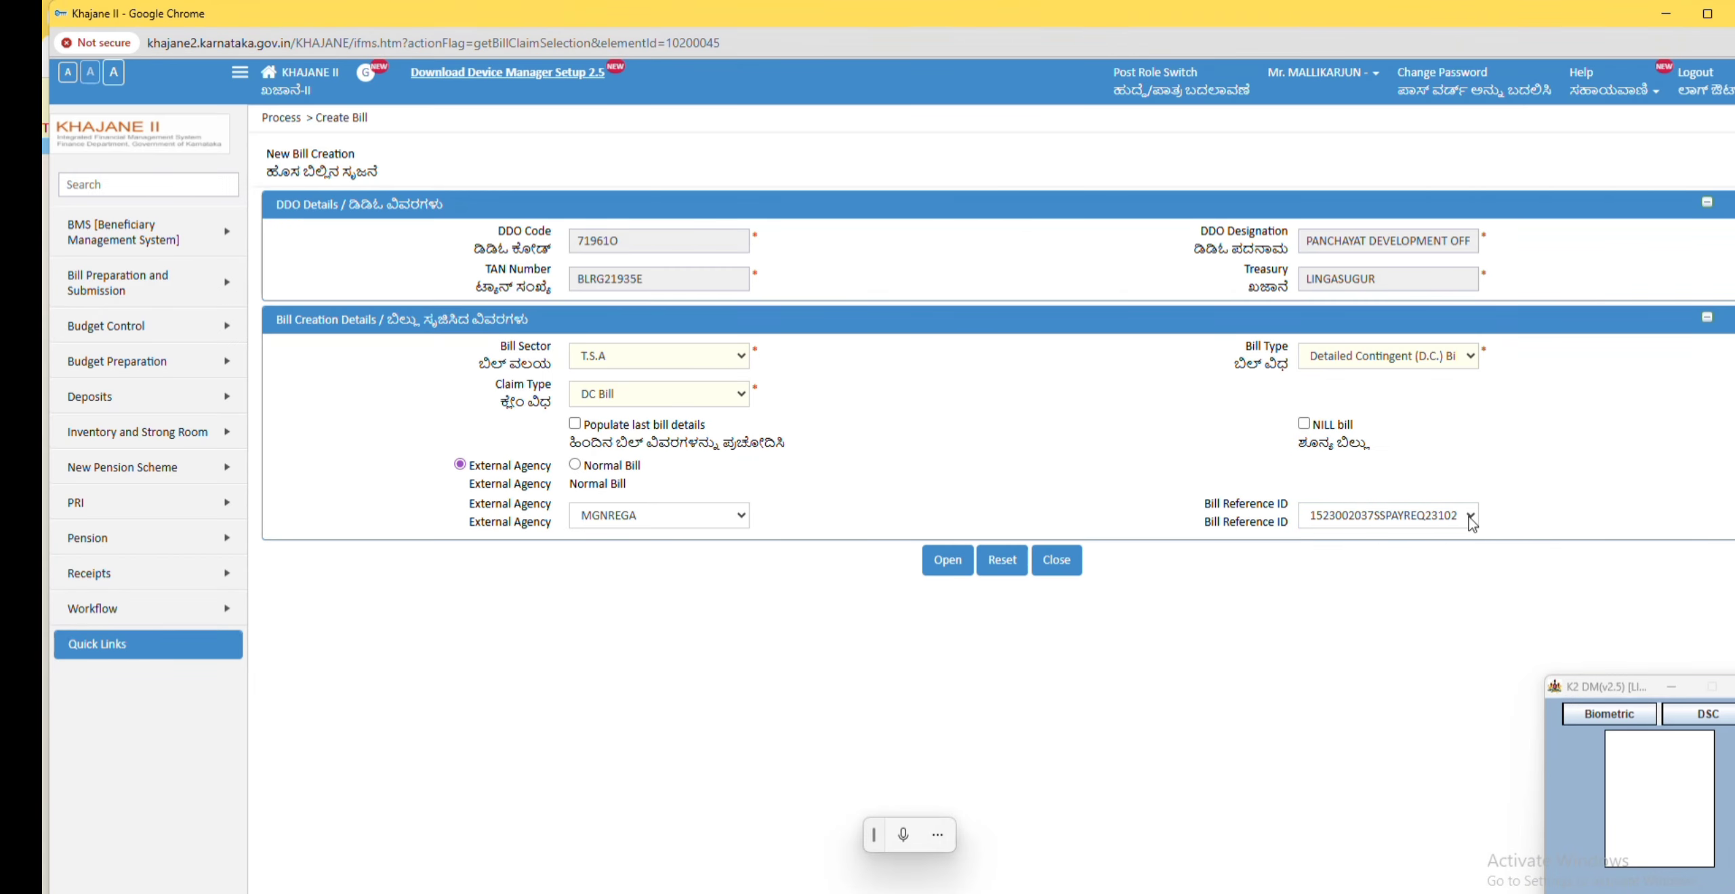
left_click(948, 562)
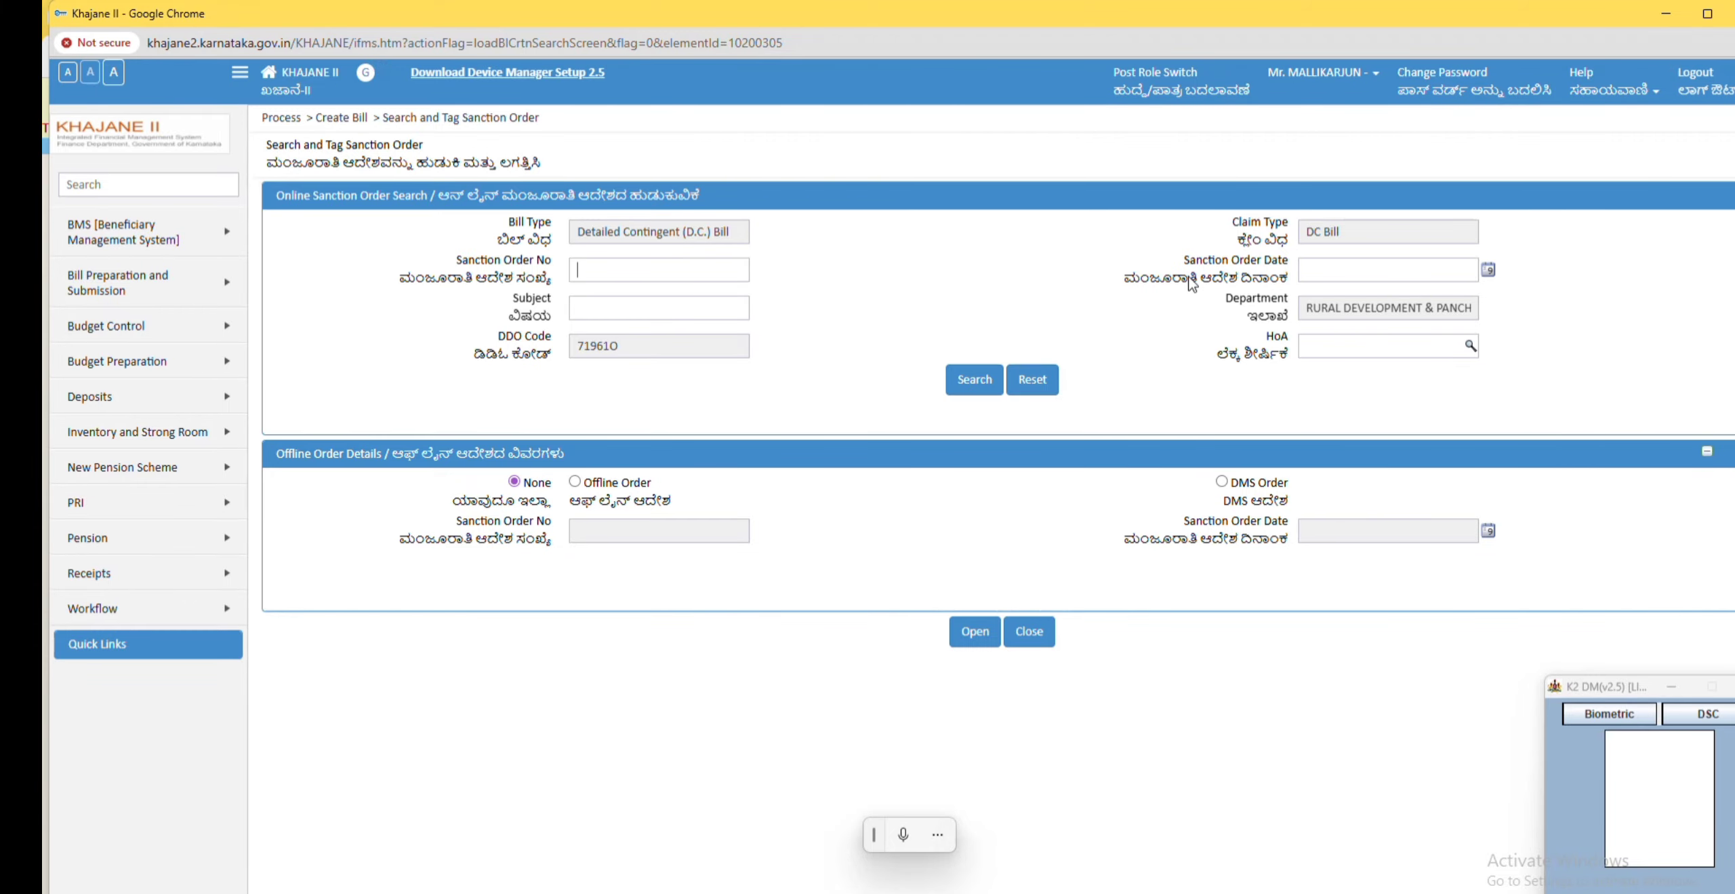
Step: Search online sanction orders dated 01/12/2025
left_click(1489, 269)
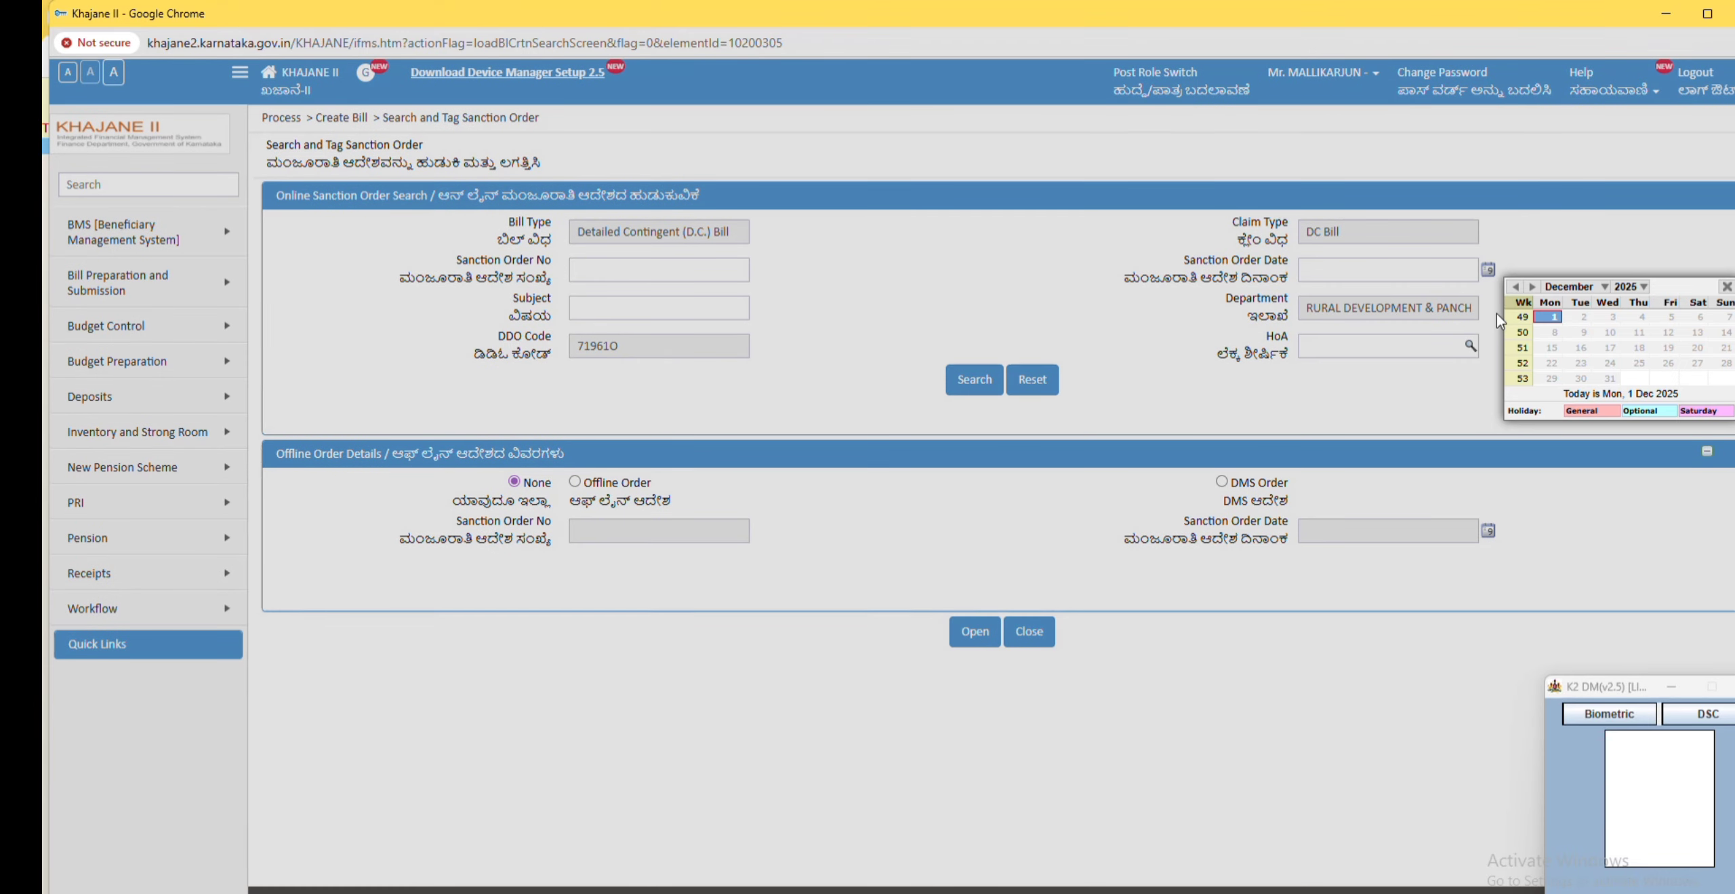
left_click(1553, 318)
left_click(973, 381)
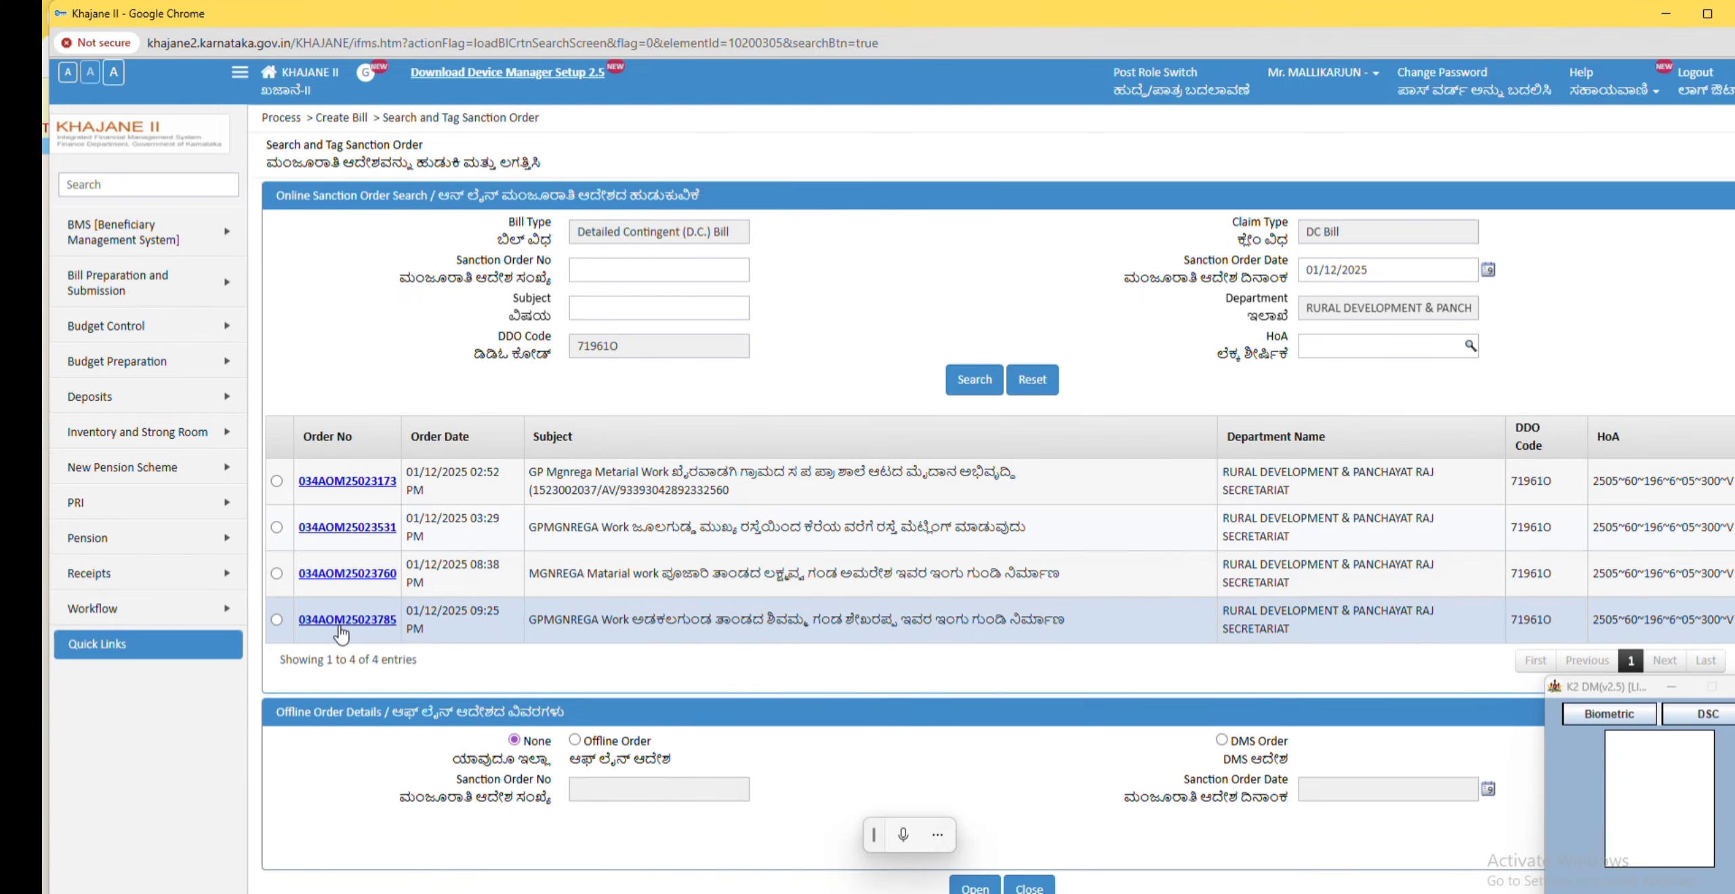
left_click(277, 619)
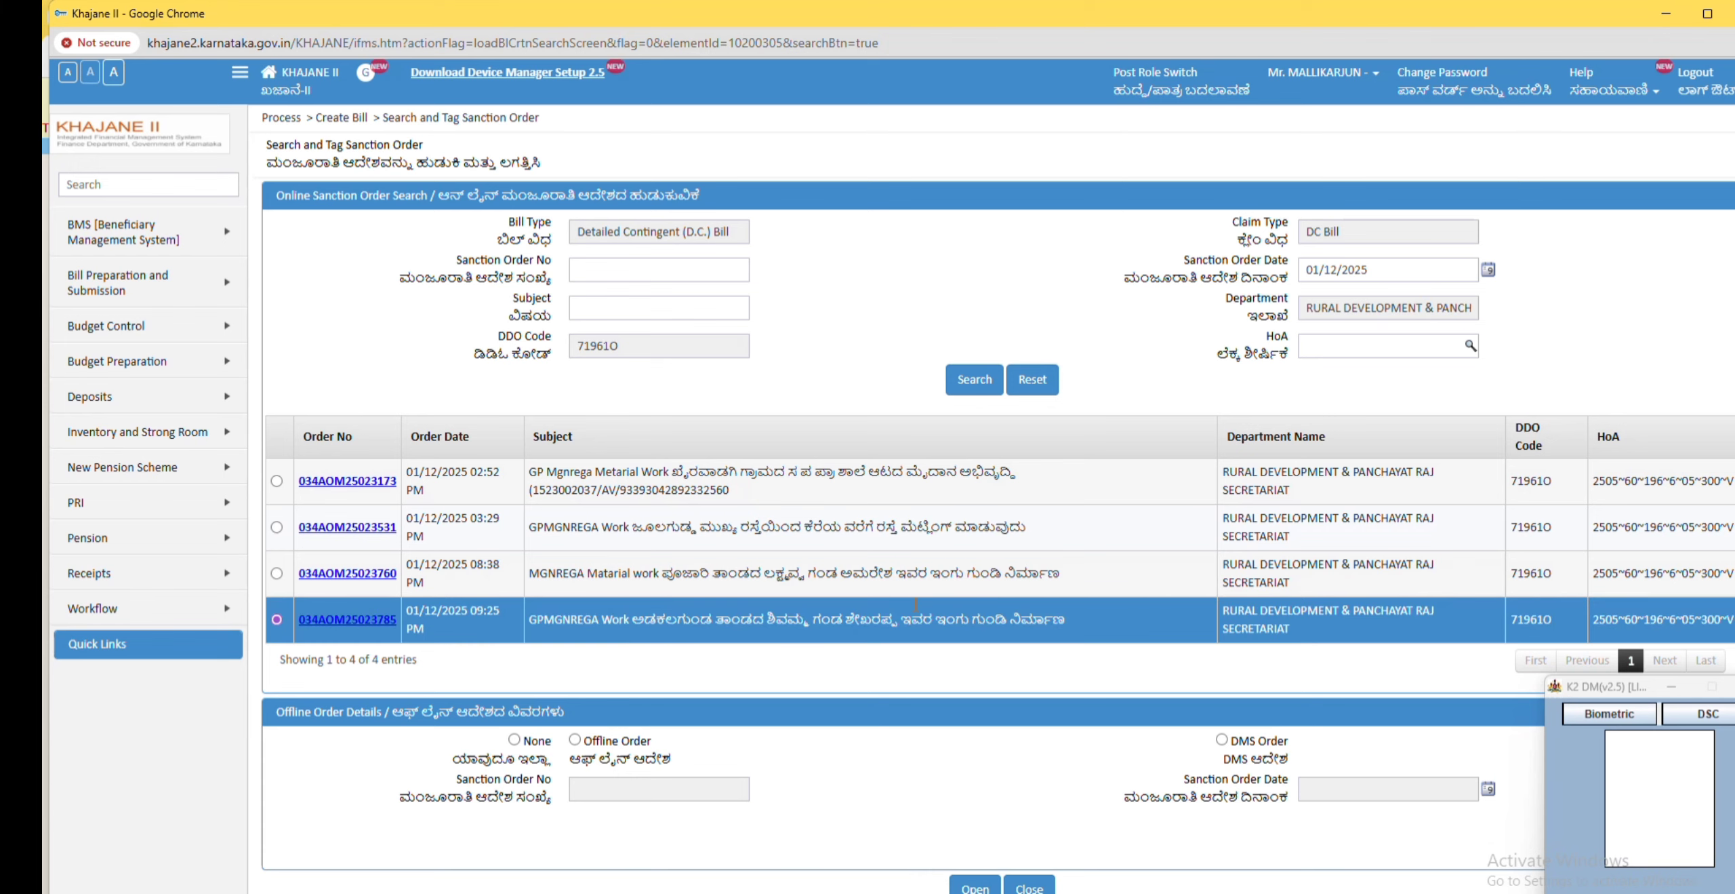
scroll(641, 663, "down", 1)
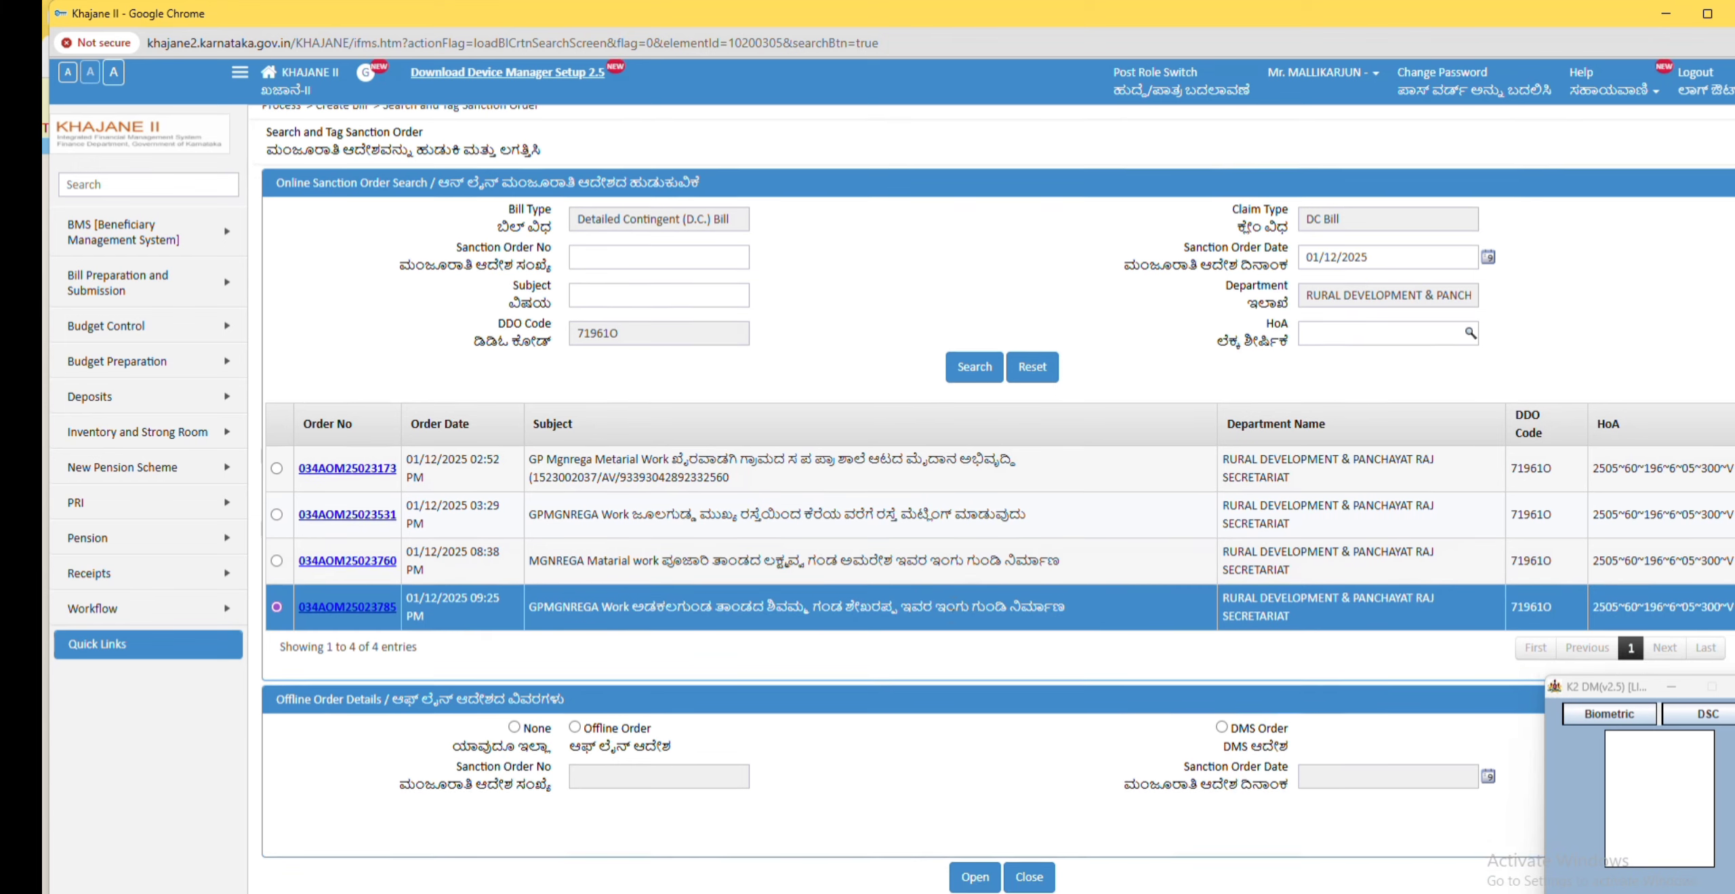
left_click(974, 876)
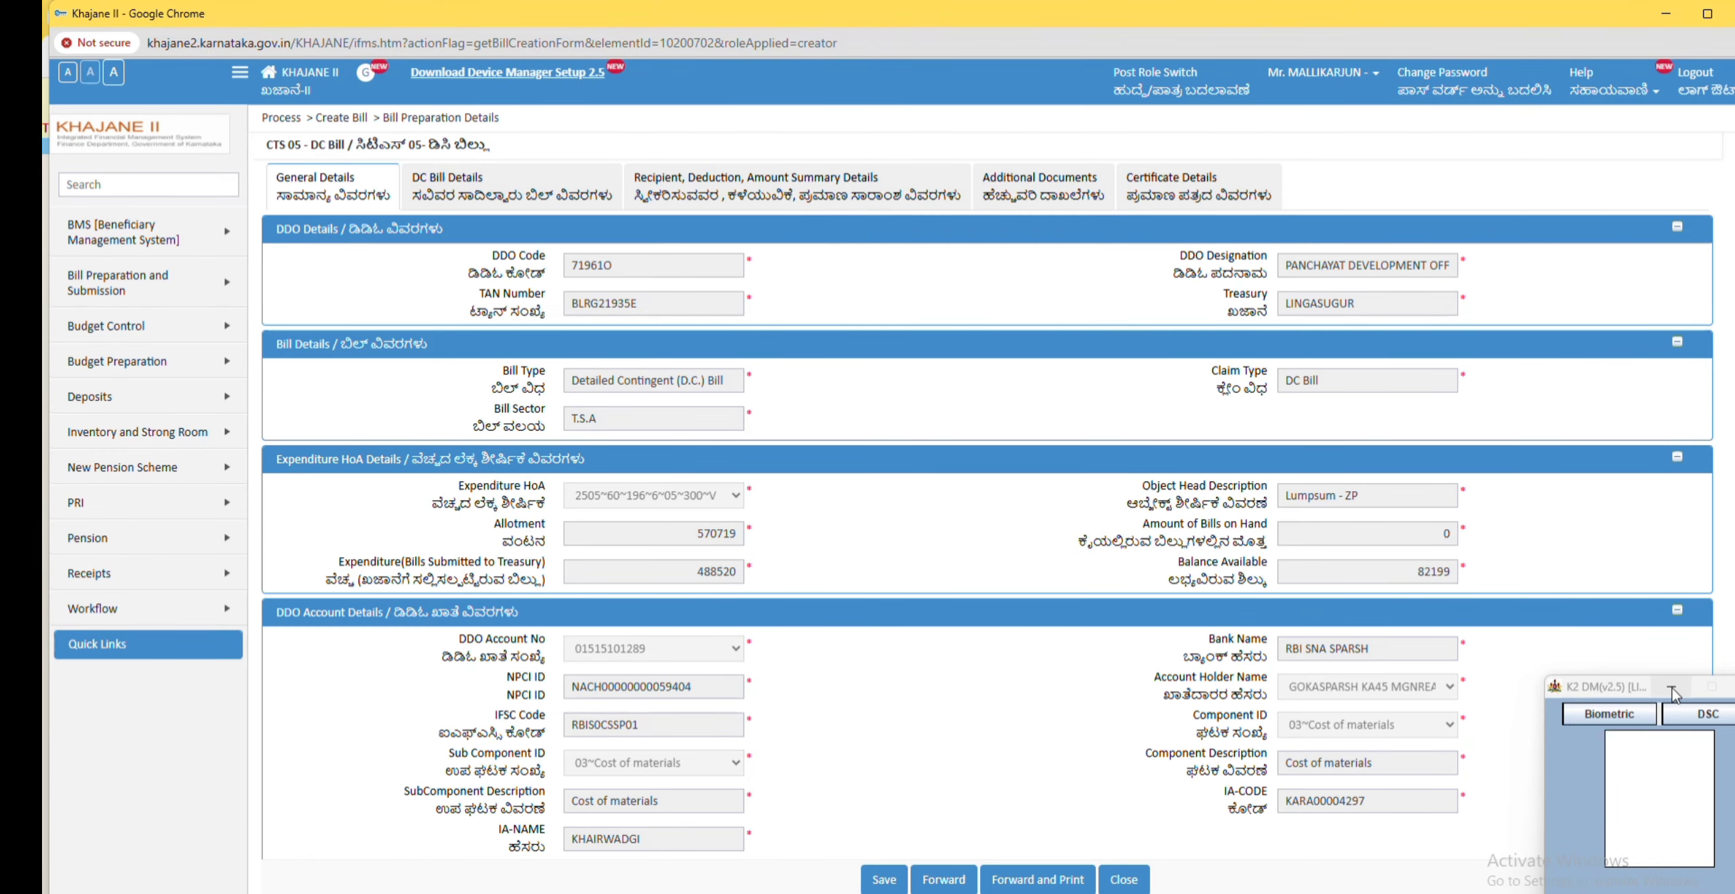
Step: Review the bill's general, DC bill and recipient details and set the mode of payment to e-Payment
left_click(1672, 689)
scroll(763, 657, "down", 1)
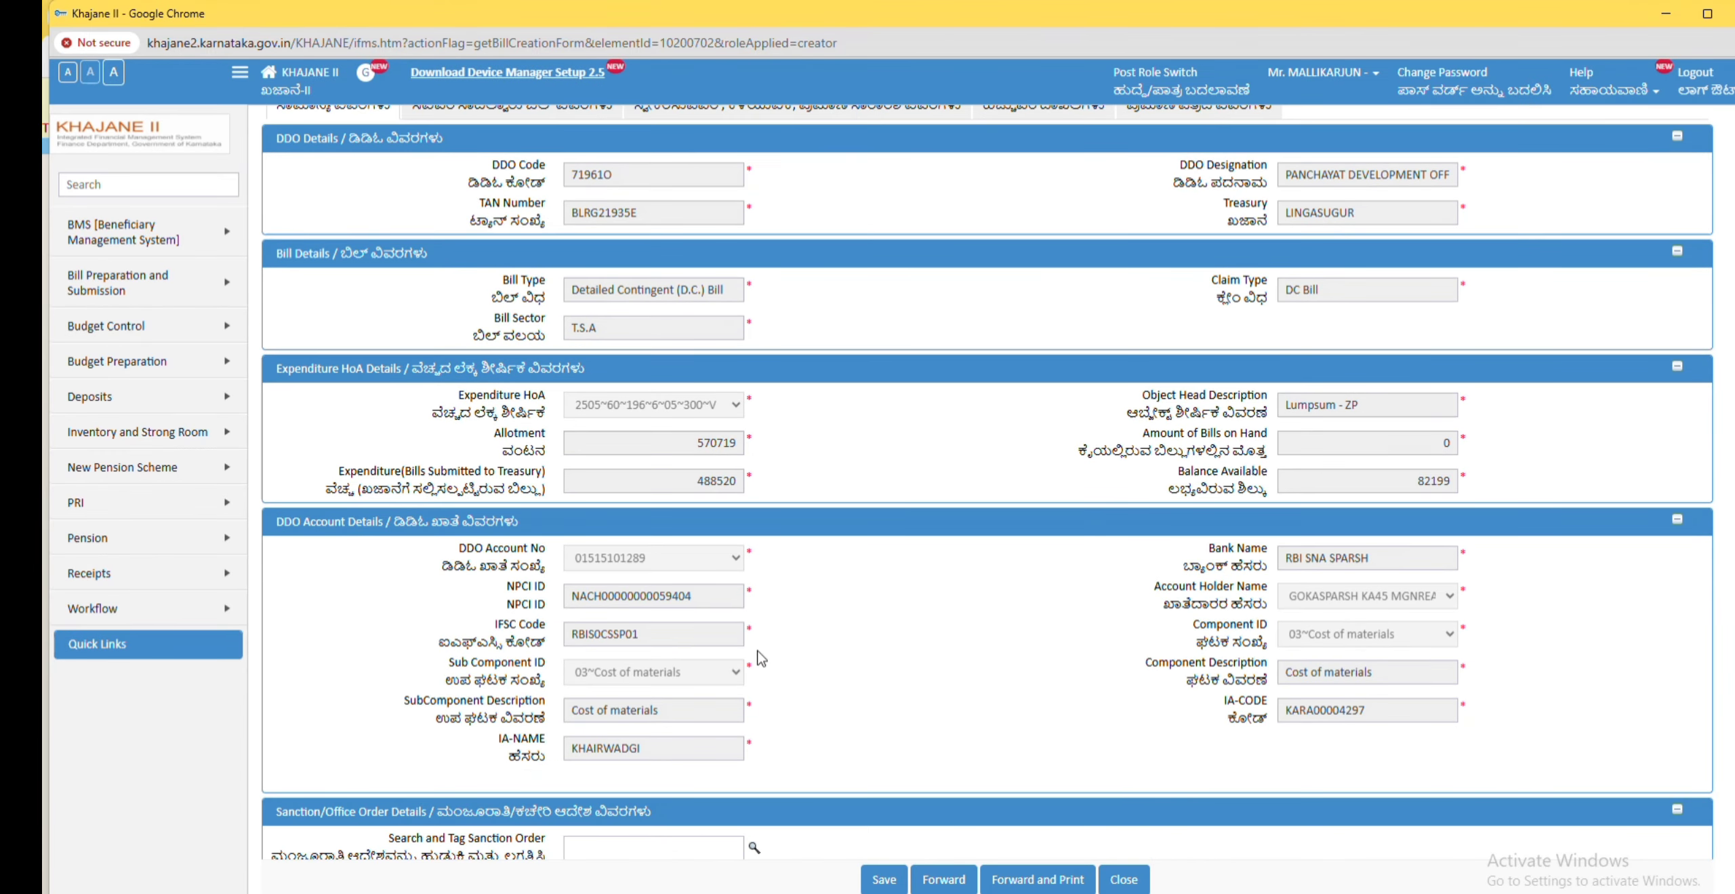
scroll(762, 658, "down", 3)
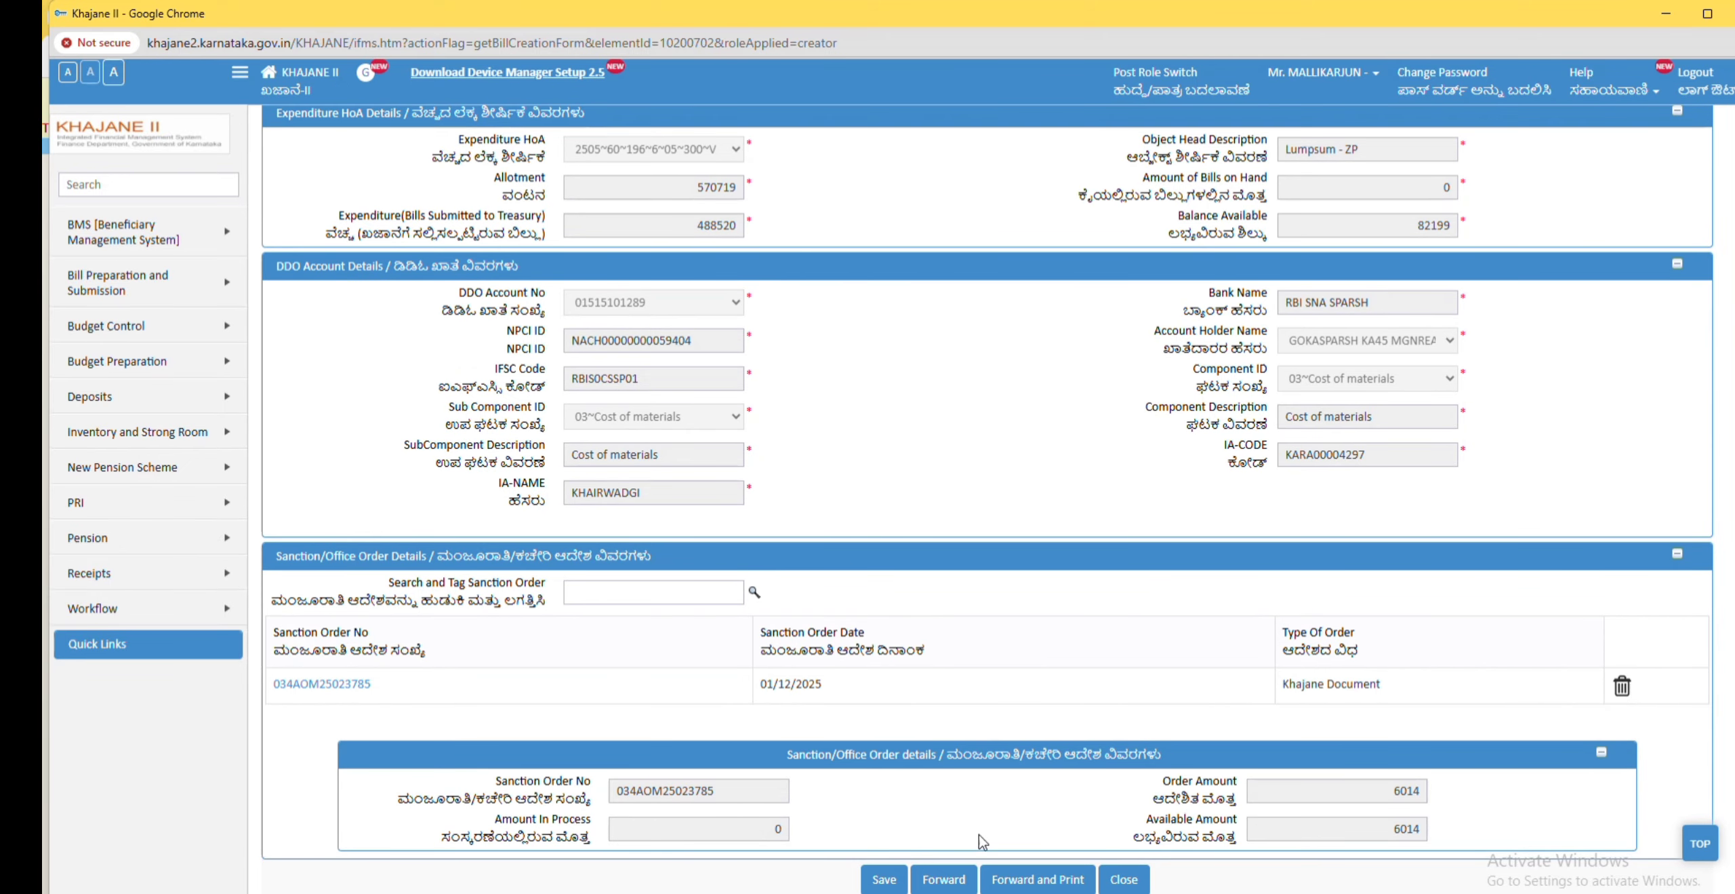
scroll(982, 841, "up", 4)
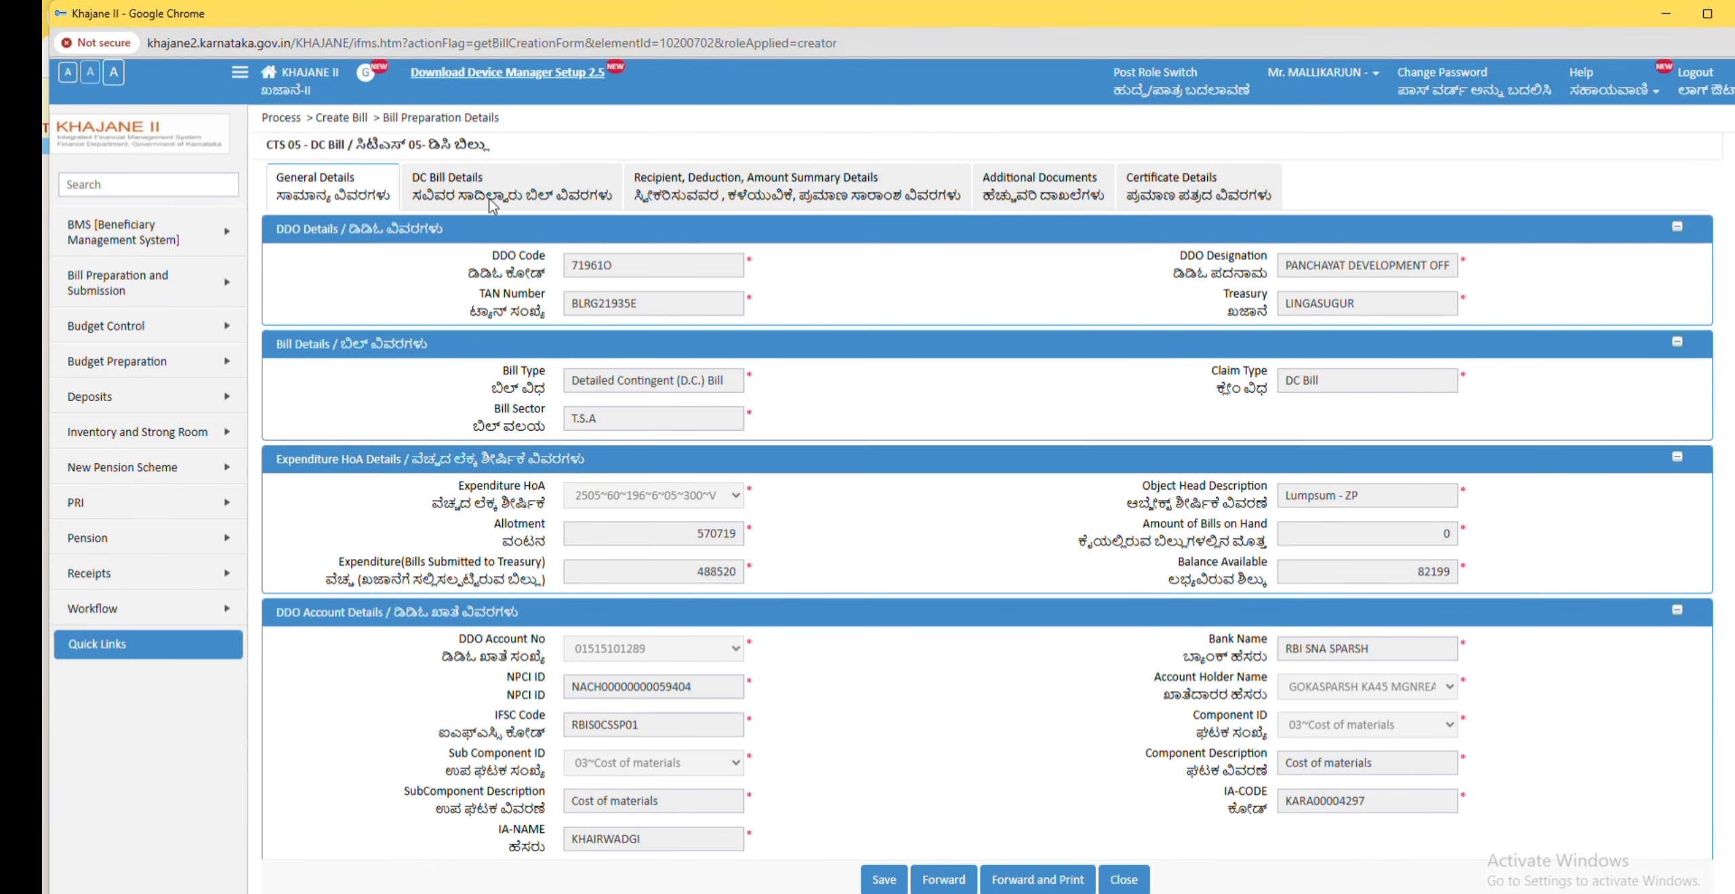
left_click(450, 194)
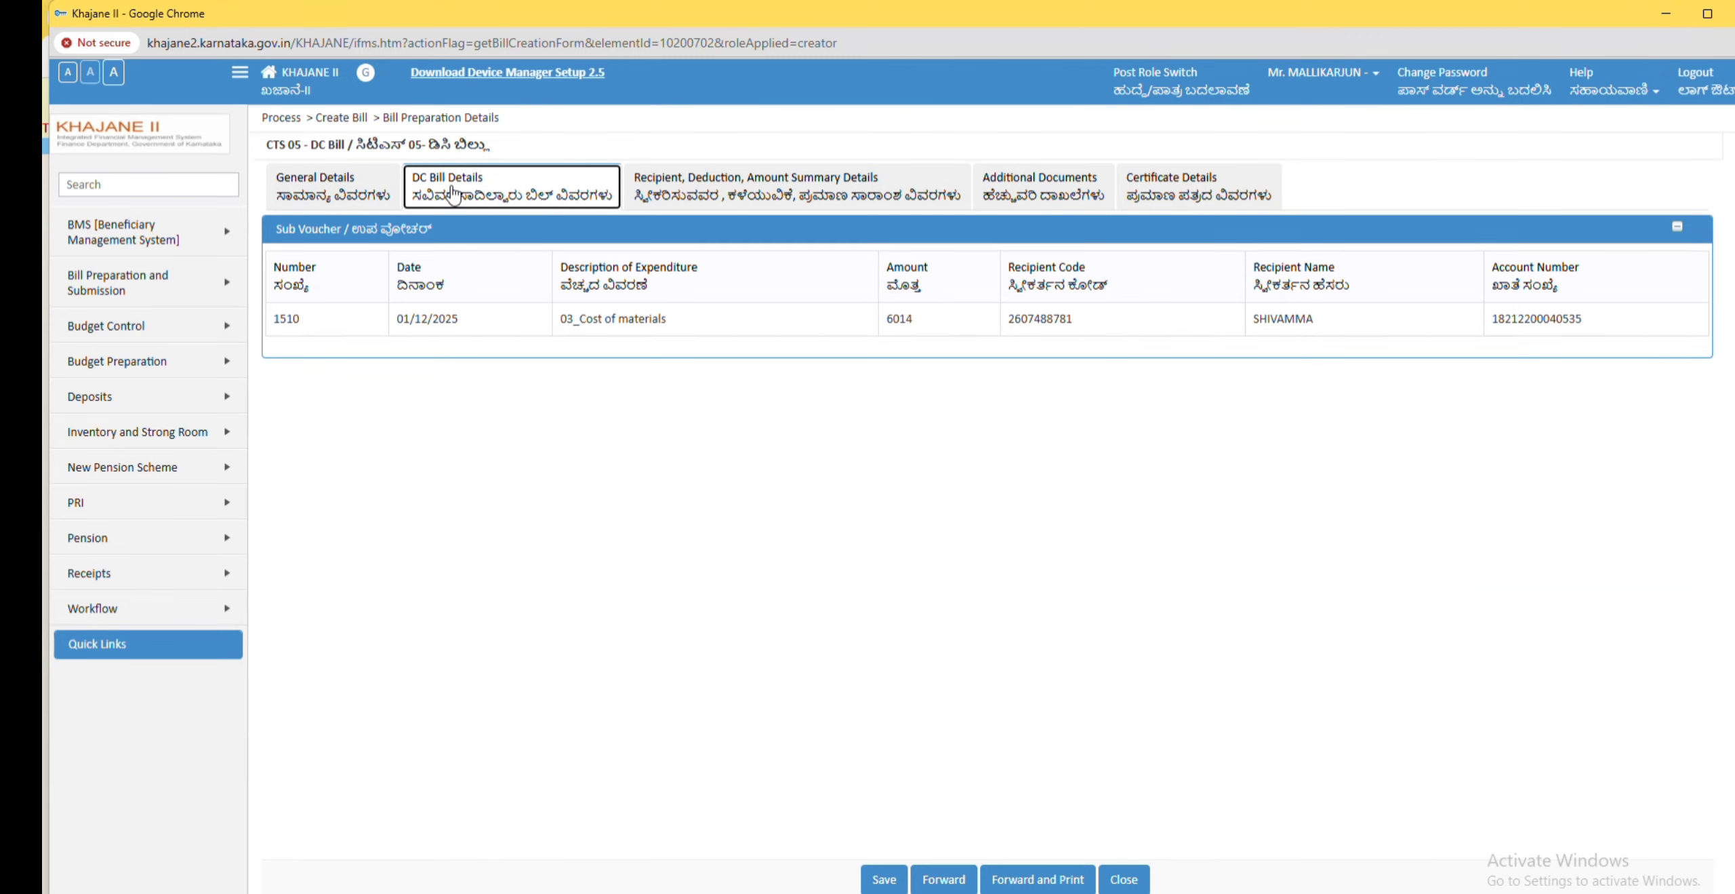
left_click(750, 185)
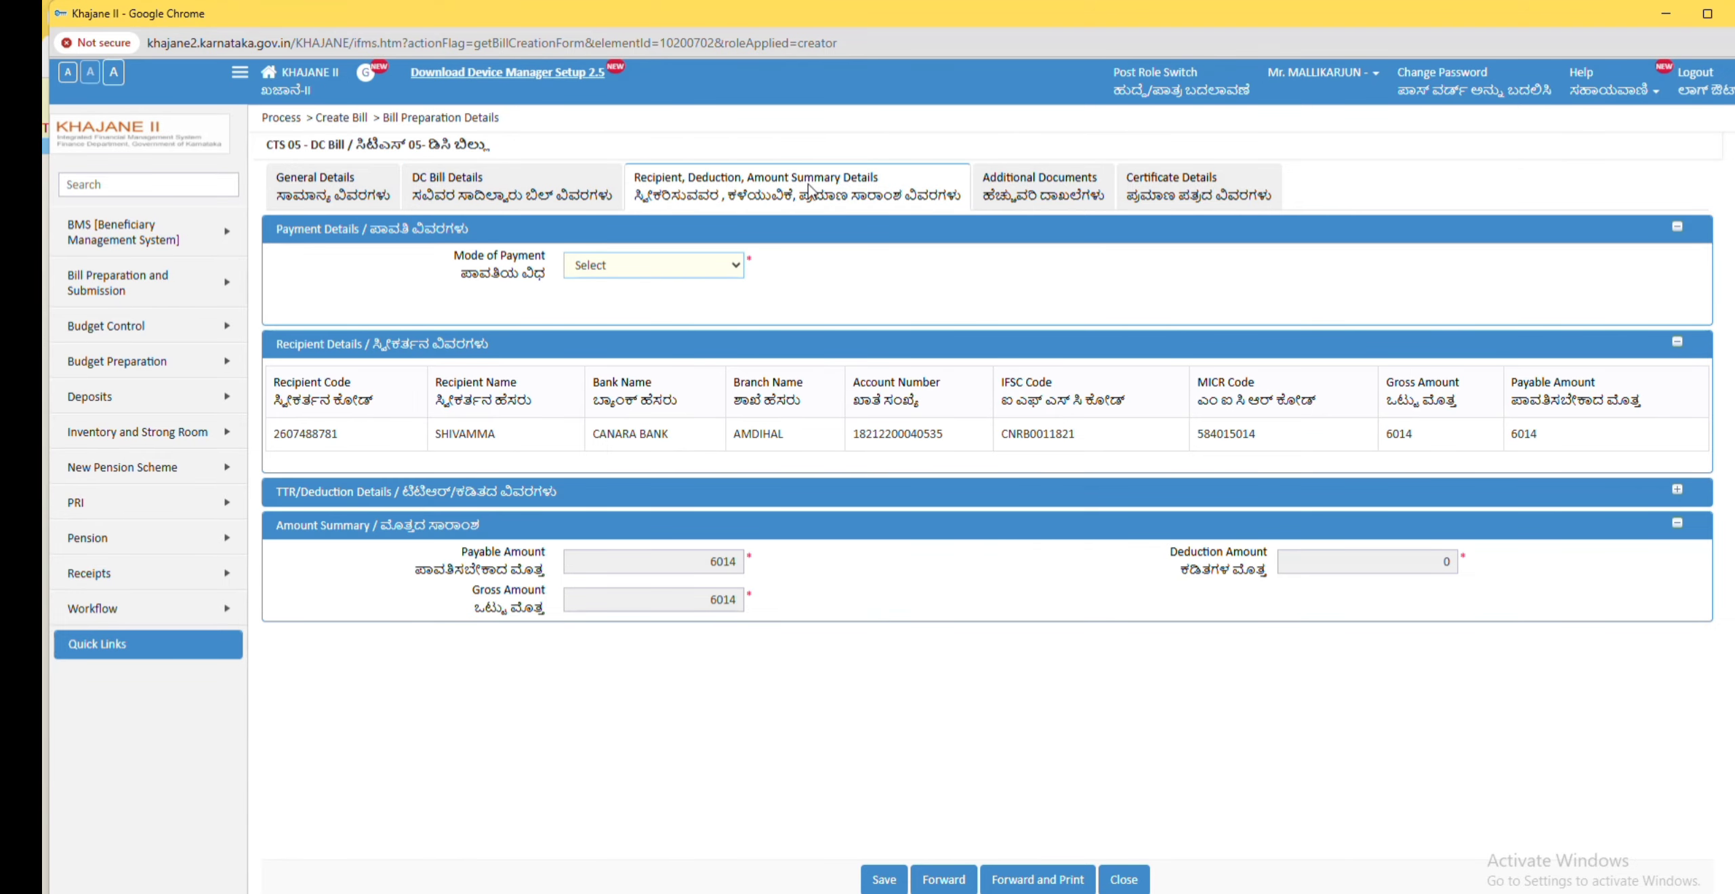
left_click(733, 268)
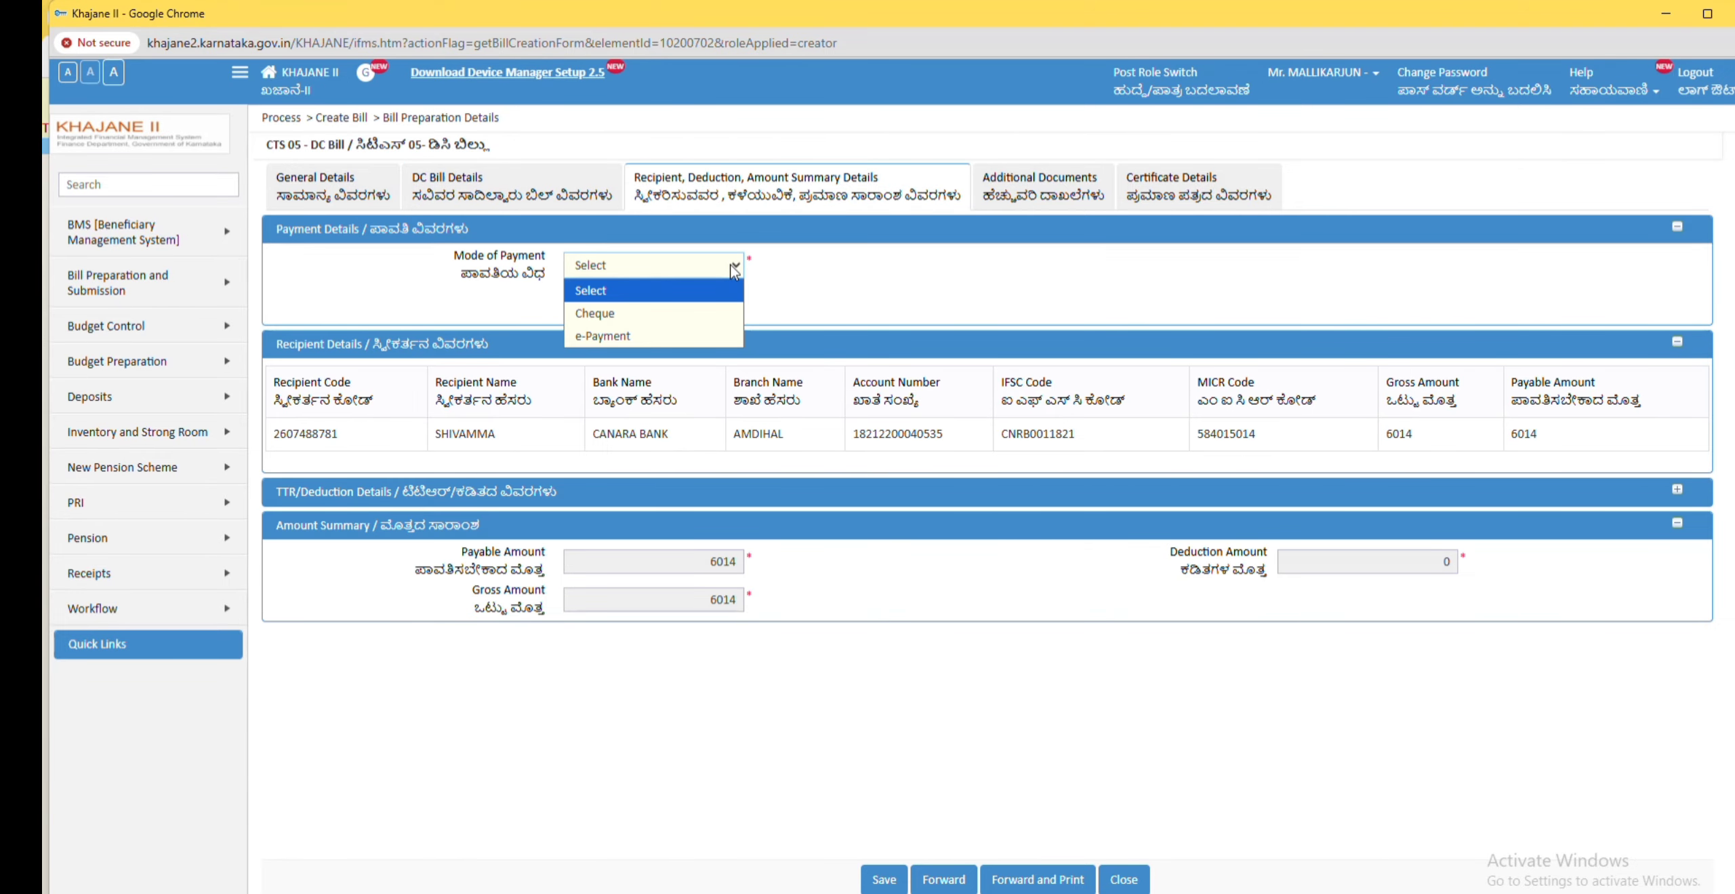
left_click(604, 337)
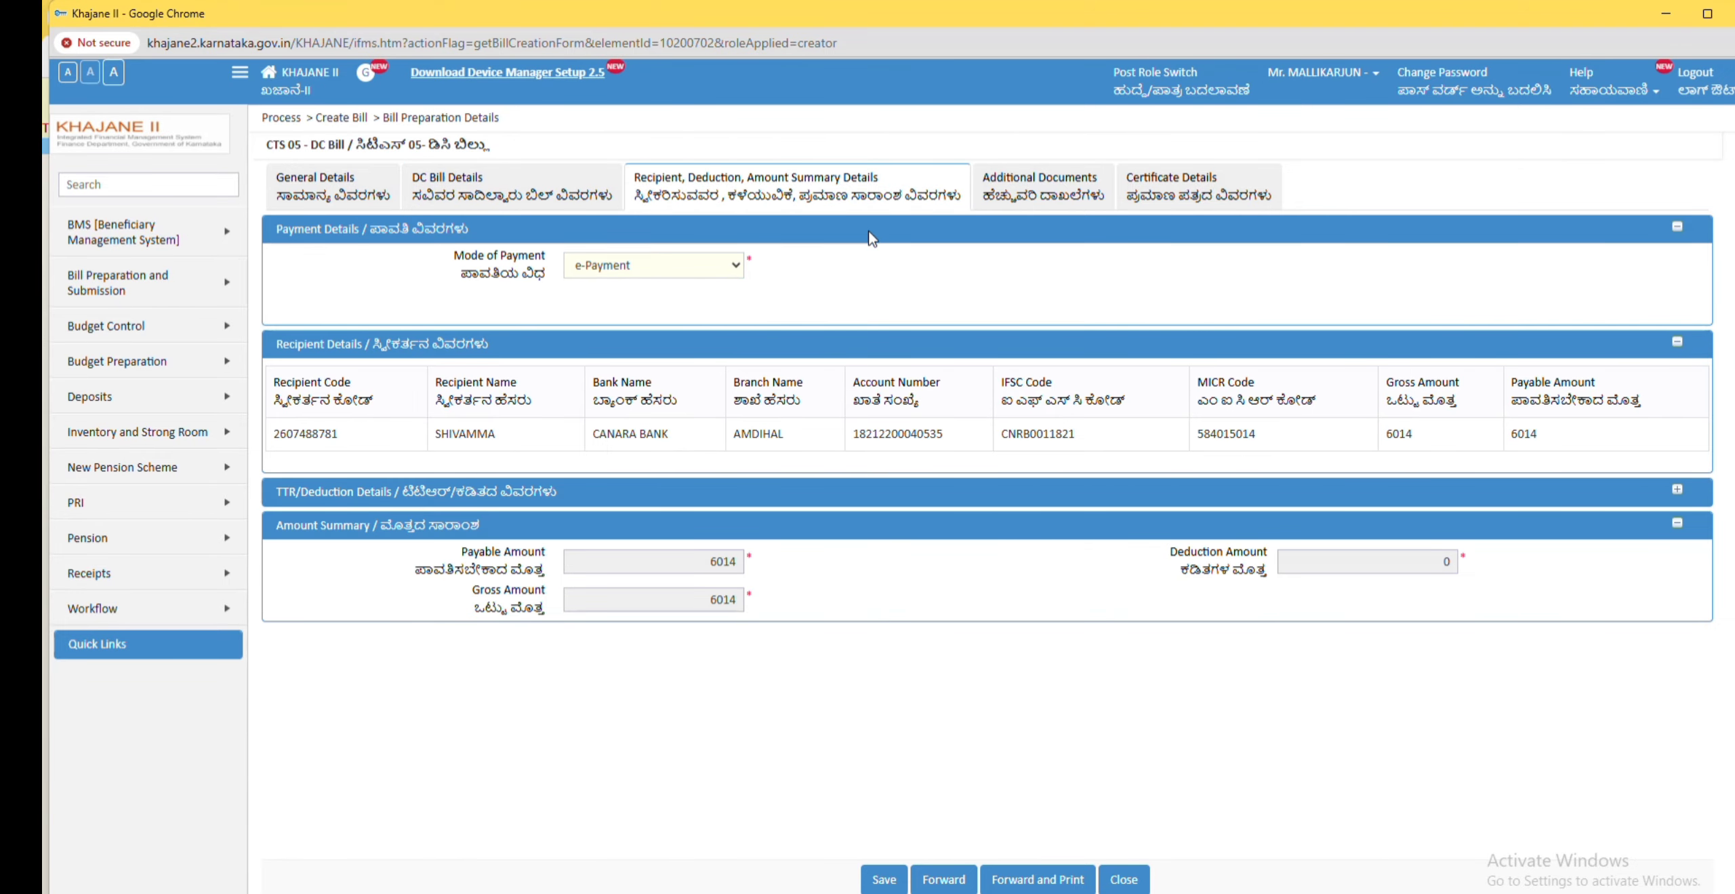
Step: Forward the bill, digitally signing it with the DSC certificate
scroll(844, 496, "down", 1)
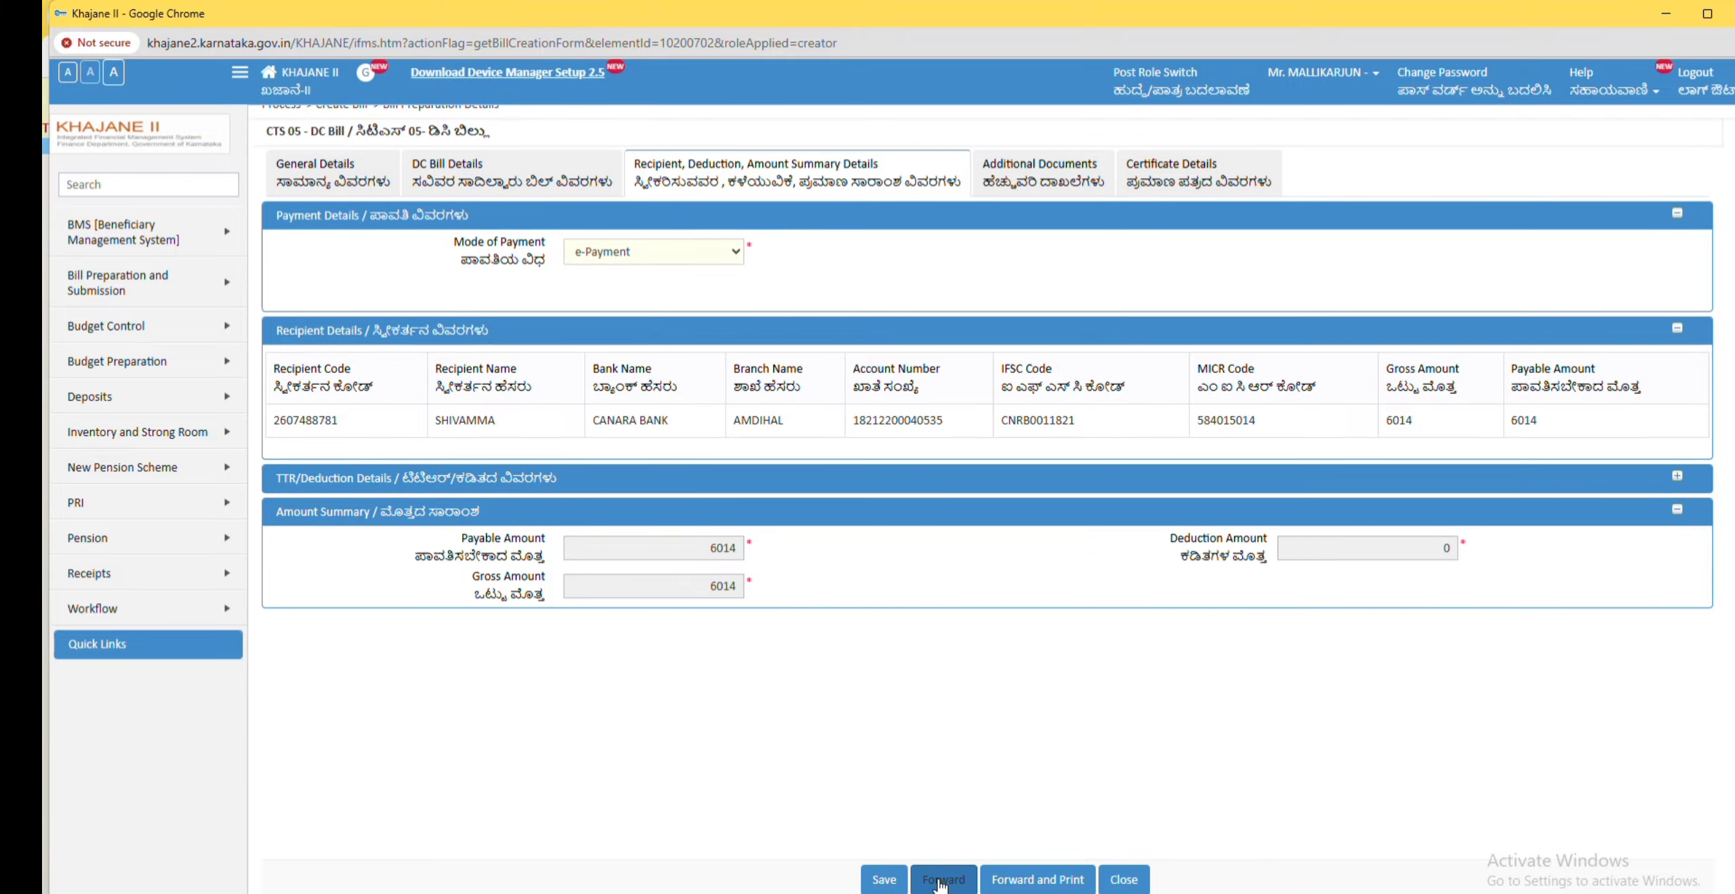
left_click(941, 880)
left_click(983, 190)
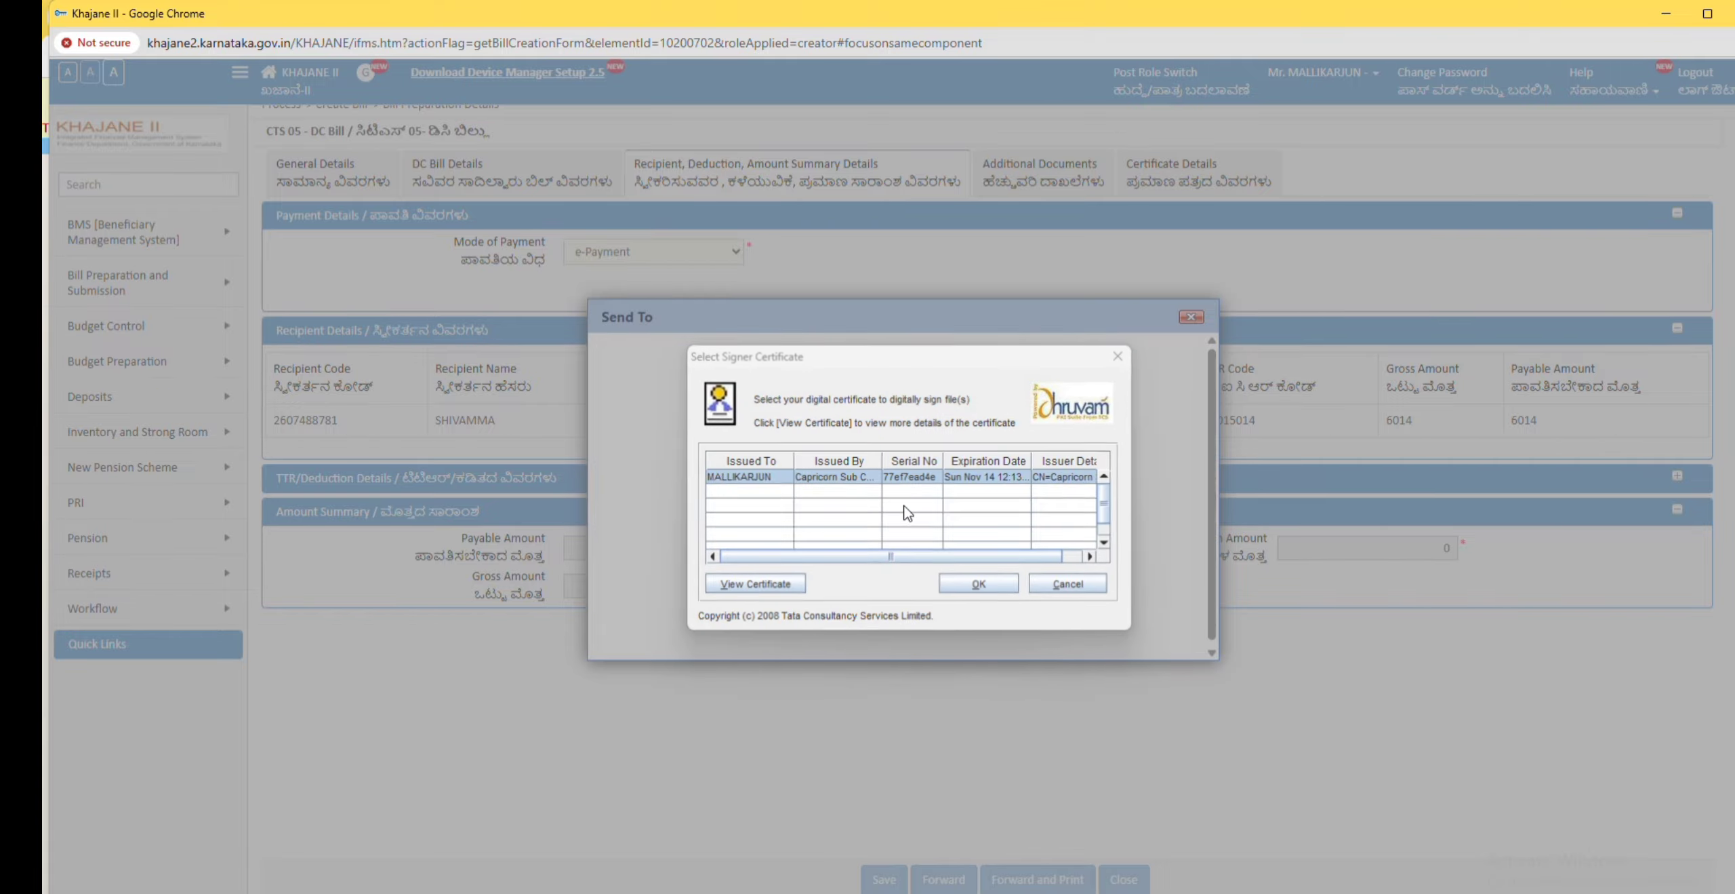
left_click(983, 586)
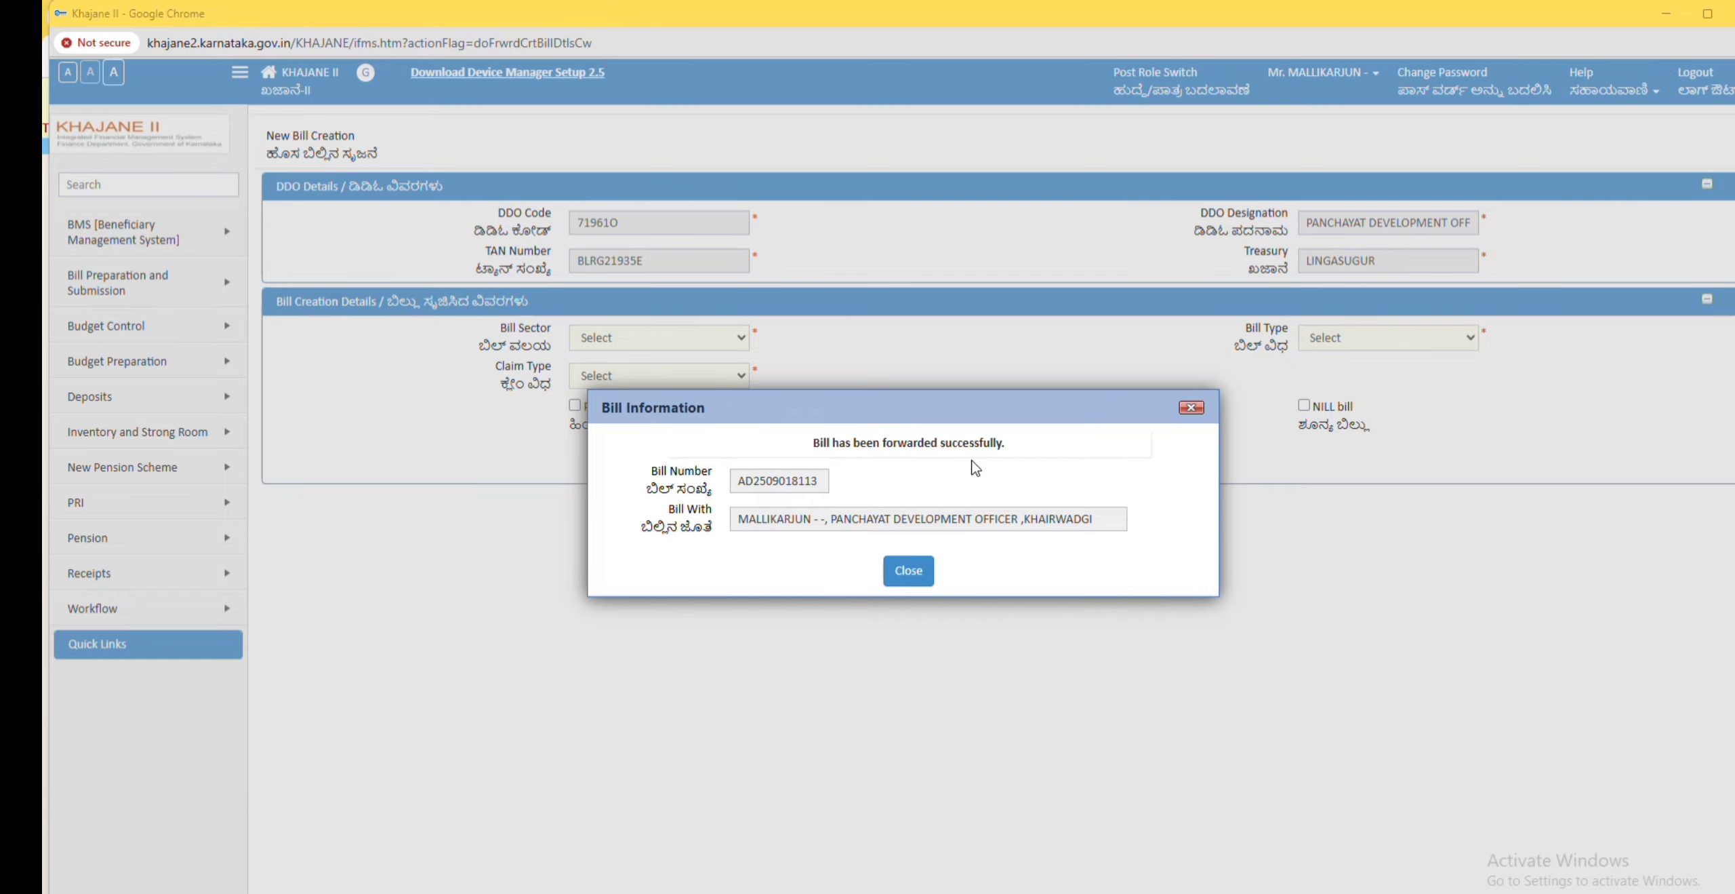
left_click(912, 574)
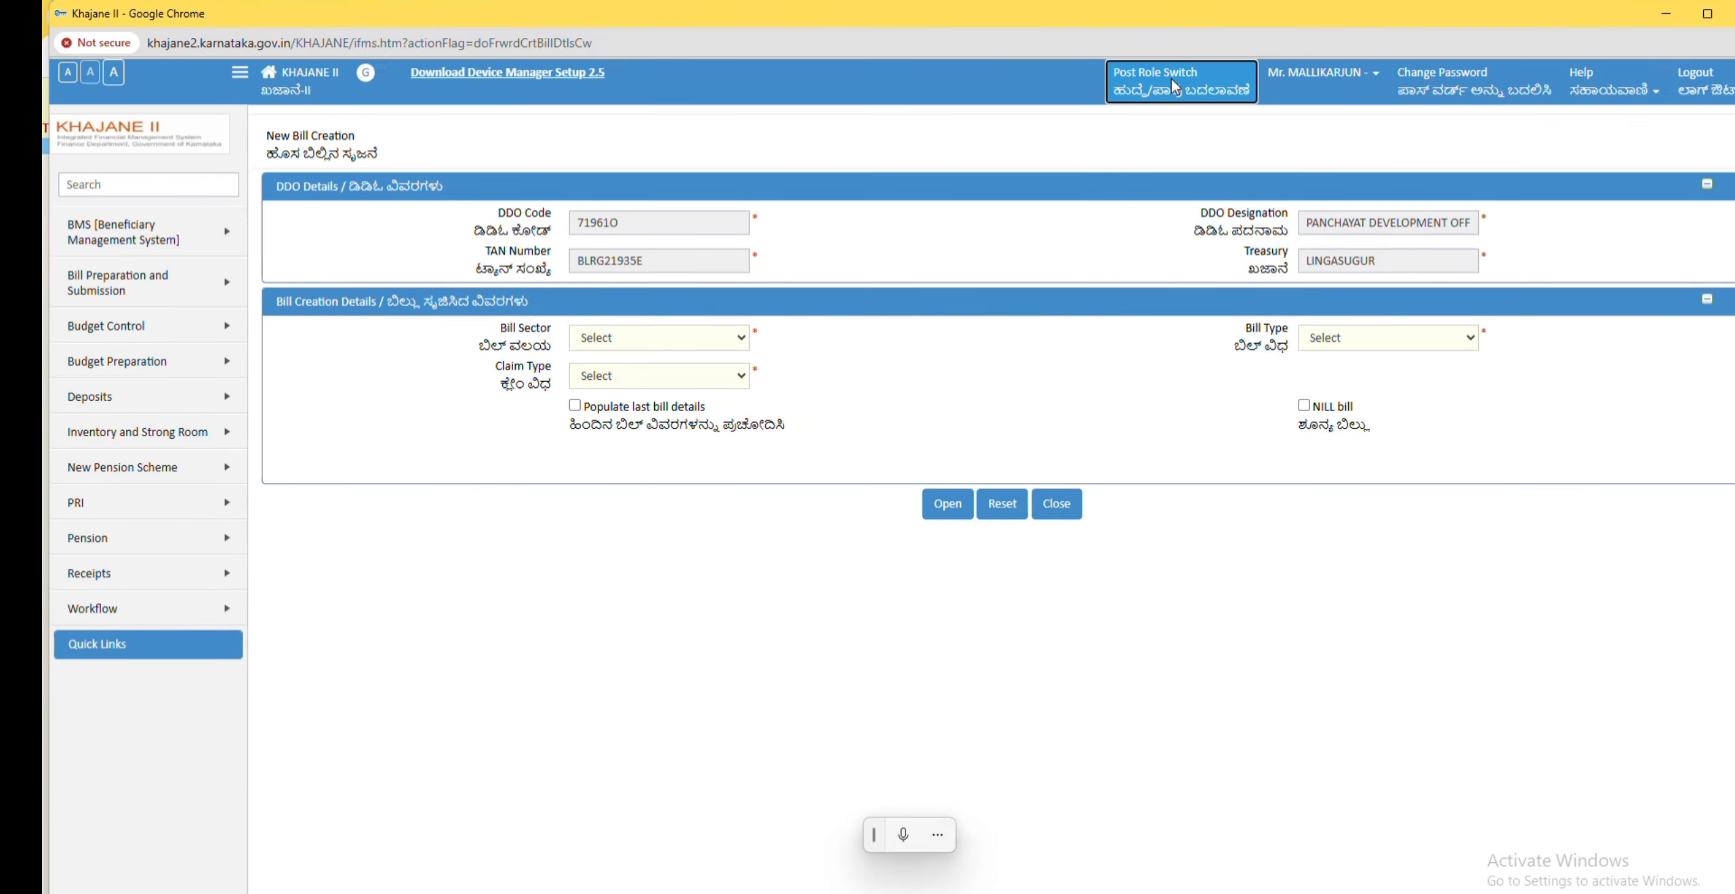
Step: Switch the role to Superintendent
left_click(1171, 76)
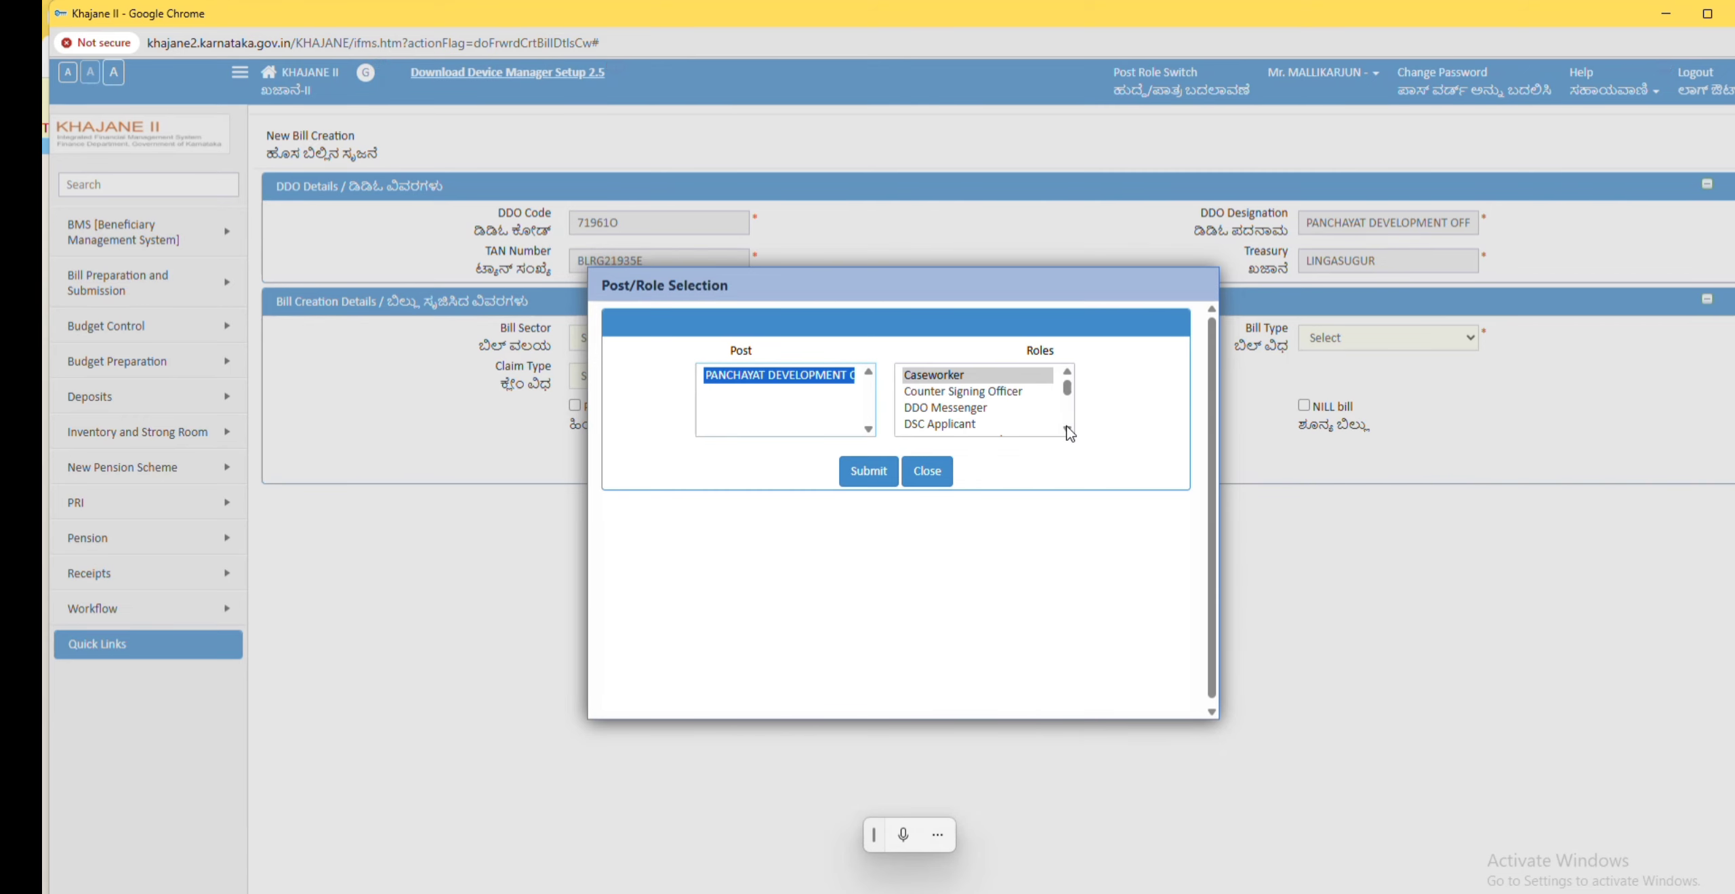
scroll(1068, 431, "down", 5)
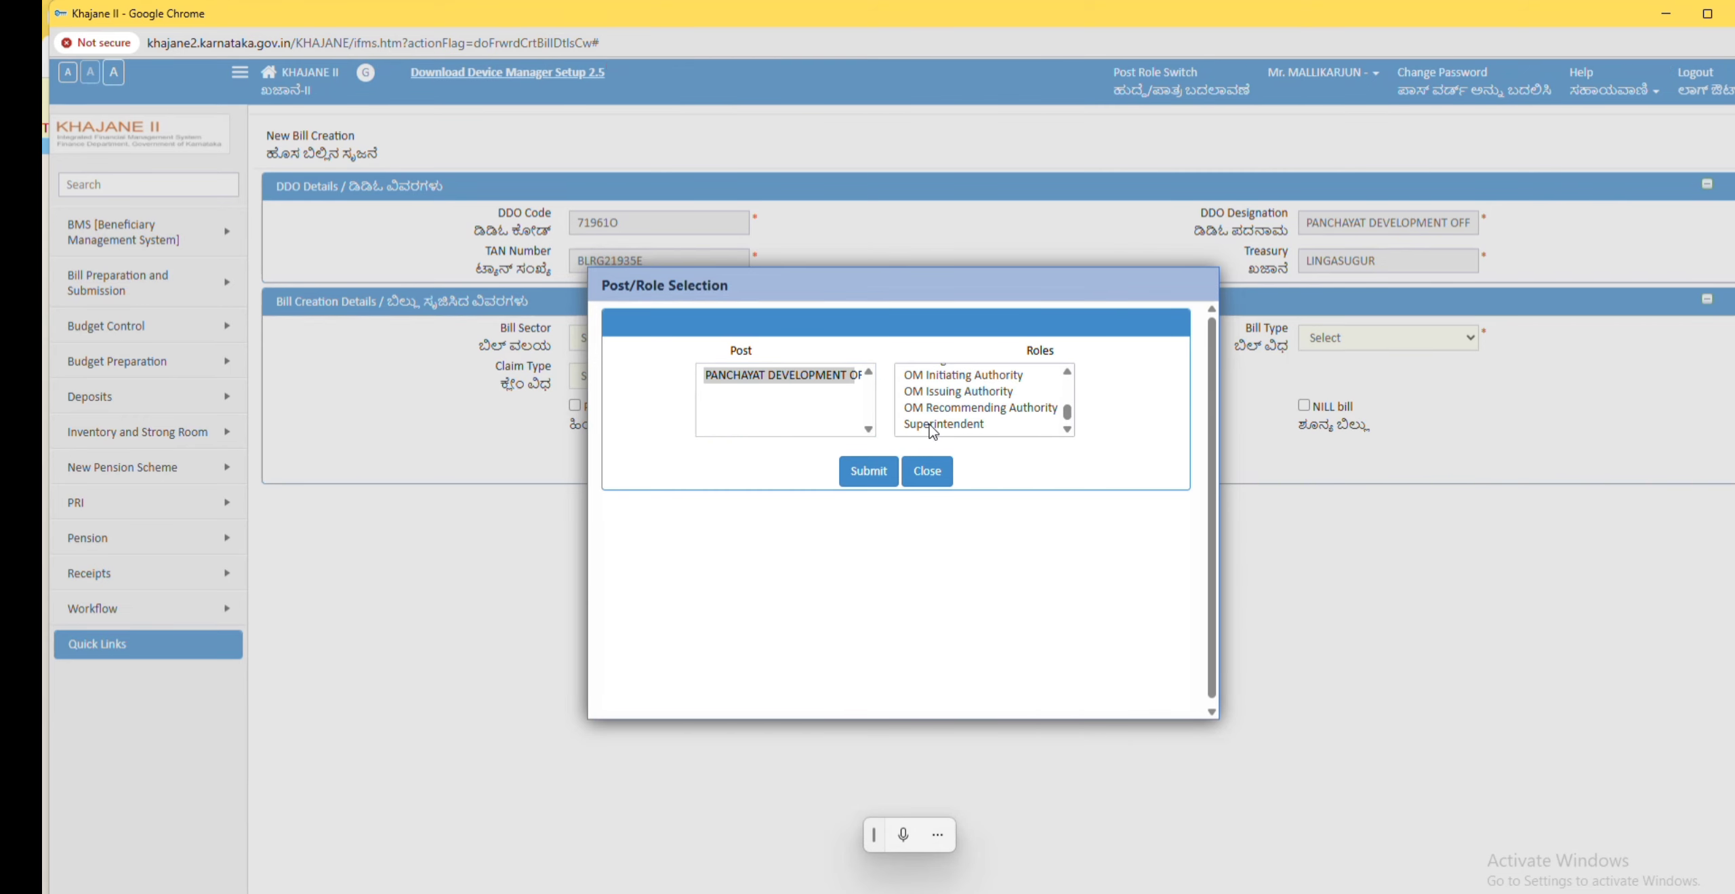
left_click(933, 424)
left_click(863, 474)
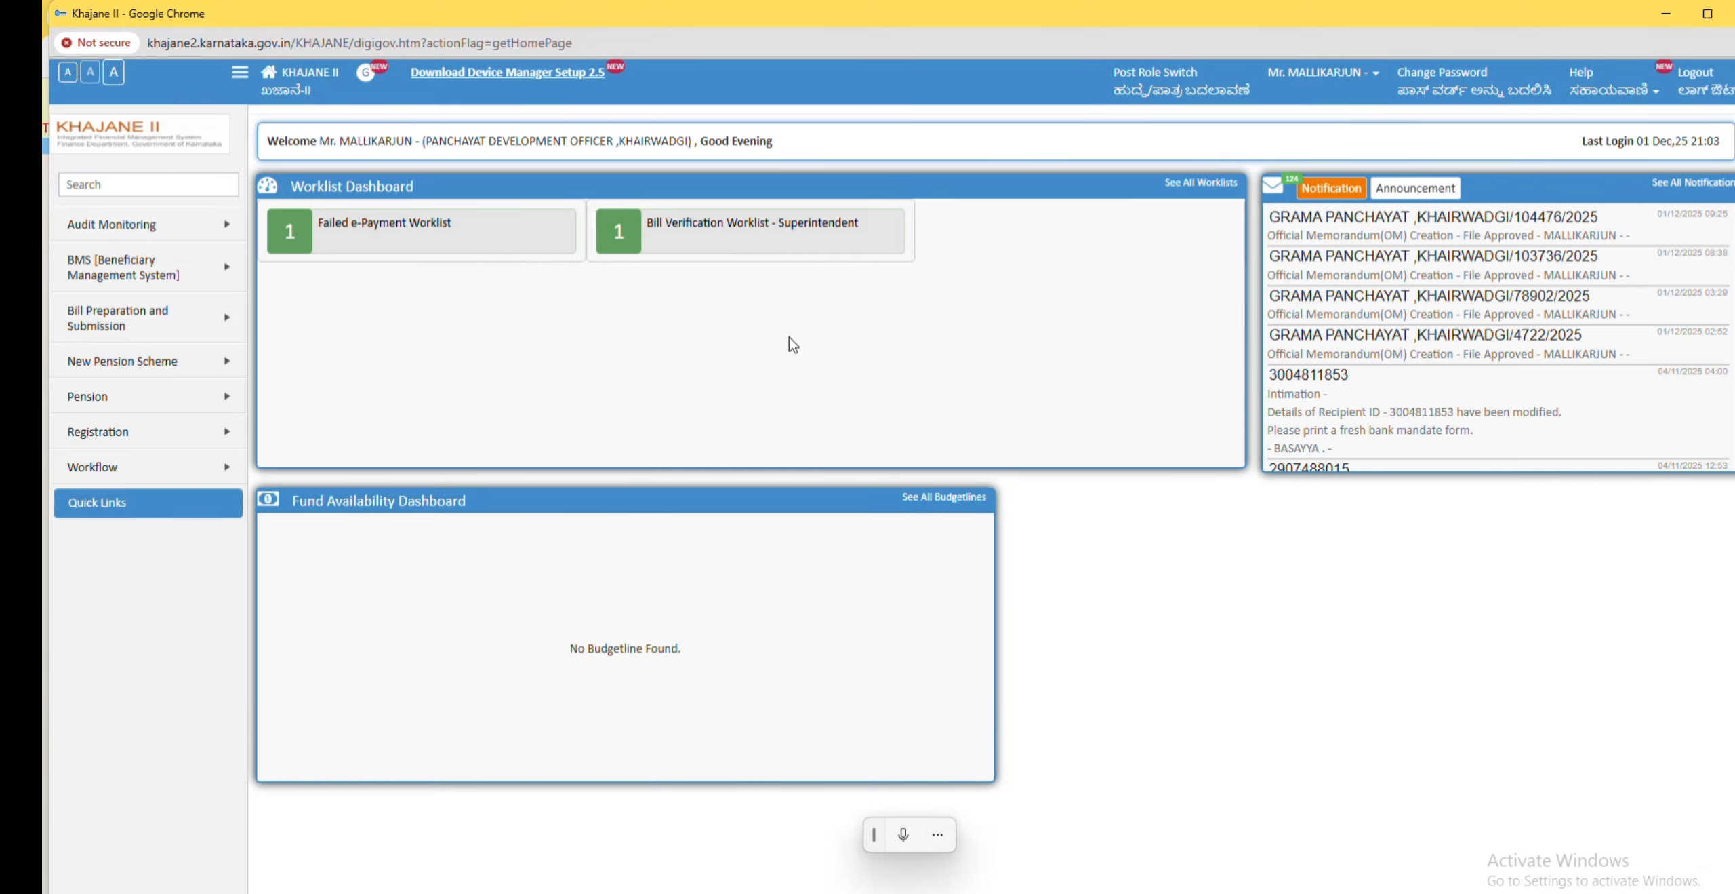
left_click(771, 237)
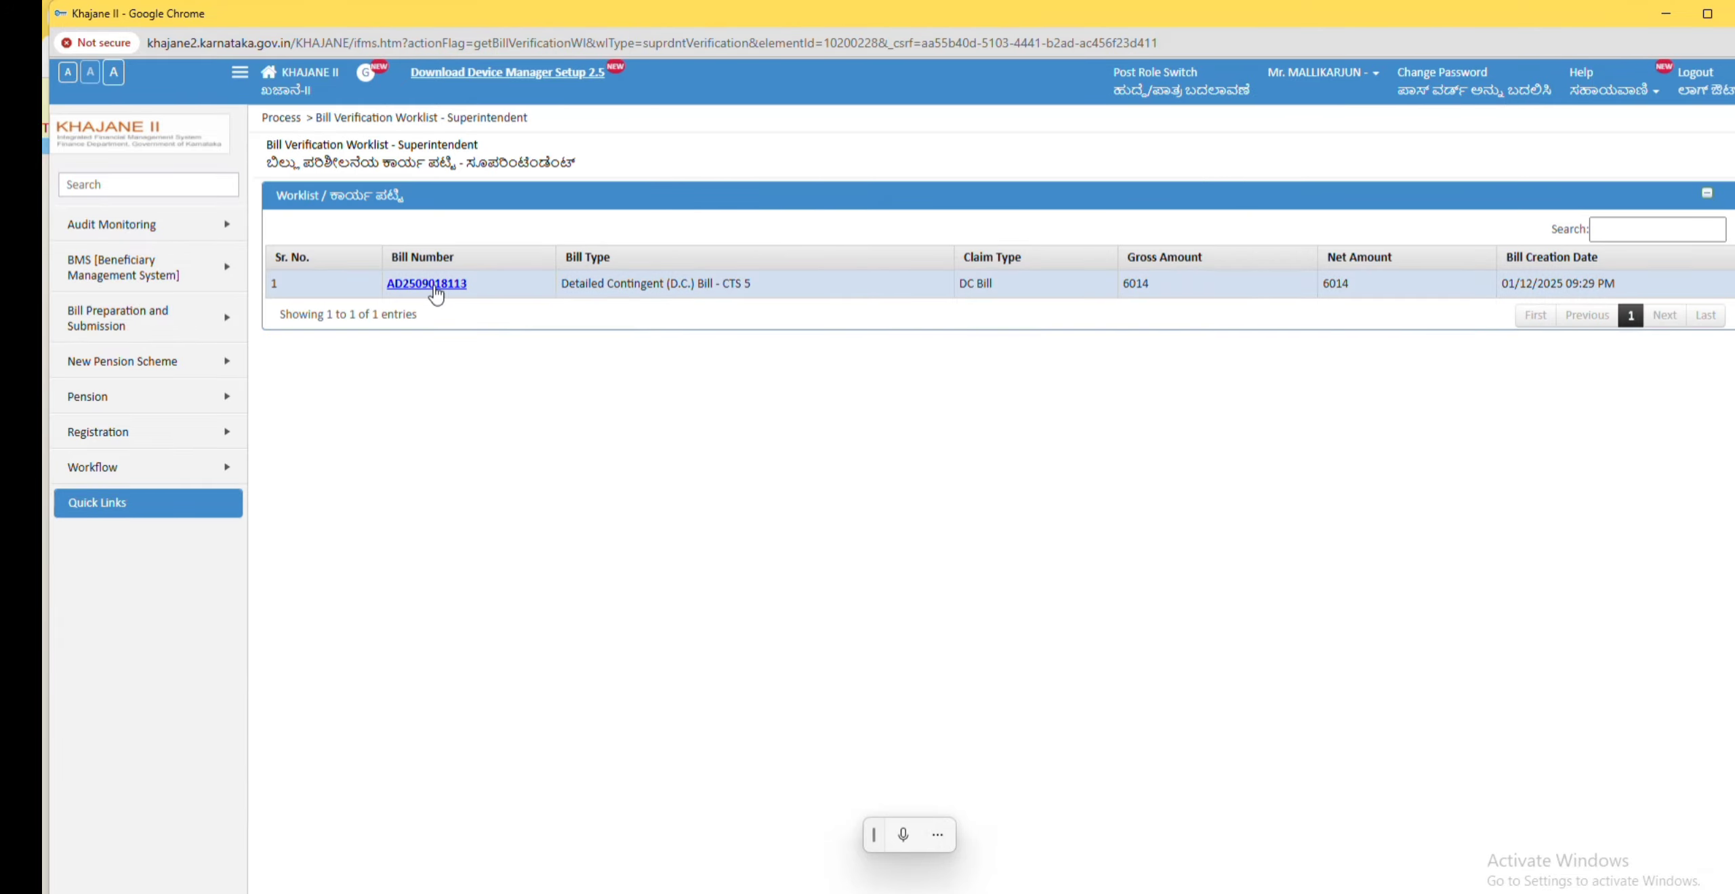
left_click(427, 283)
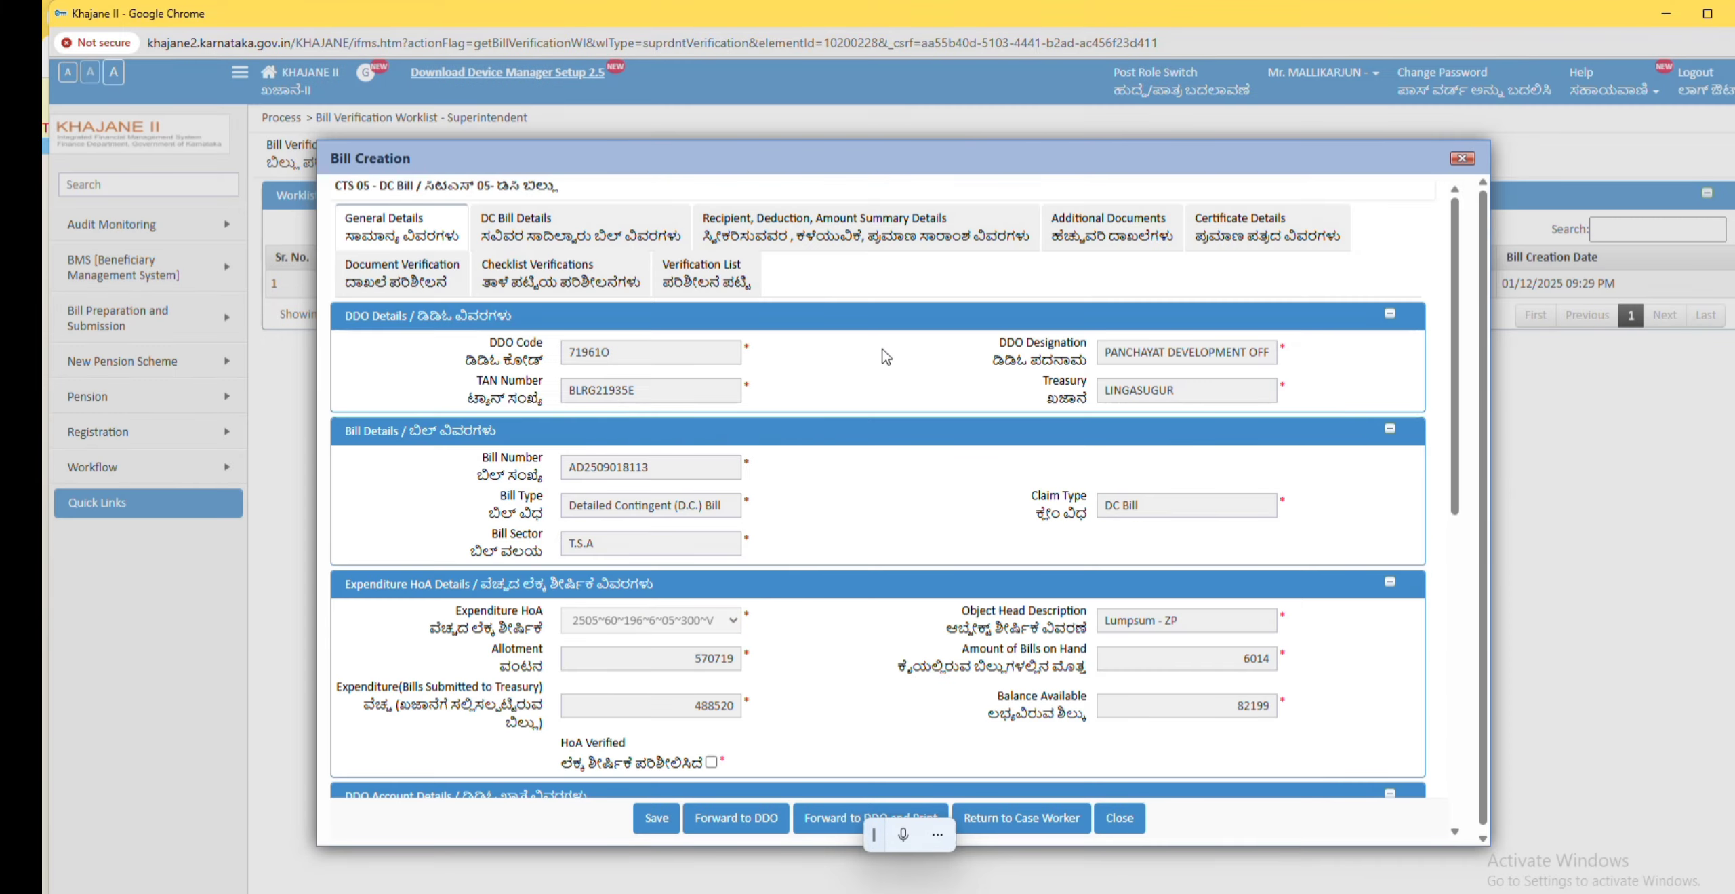
scroll(870, 410, "down", 10)
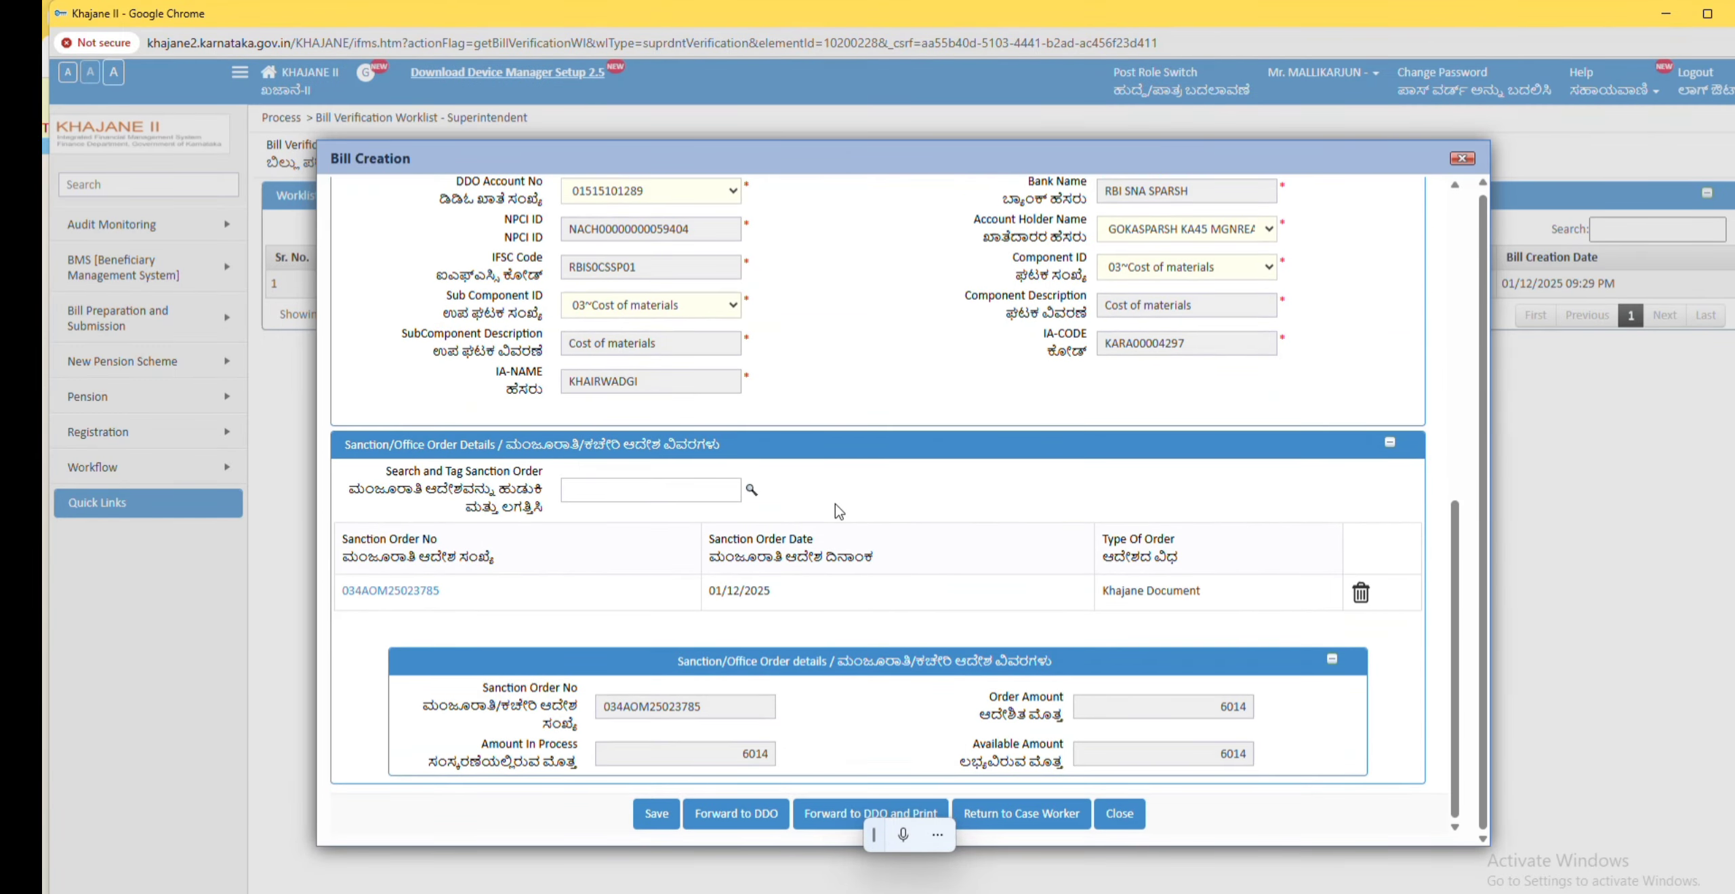
scroll(848, 505, "up", 9)
scroll(838, 510, "up", 2)
left_click(699, 273)
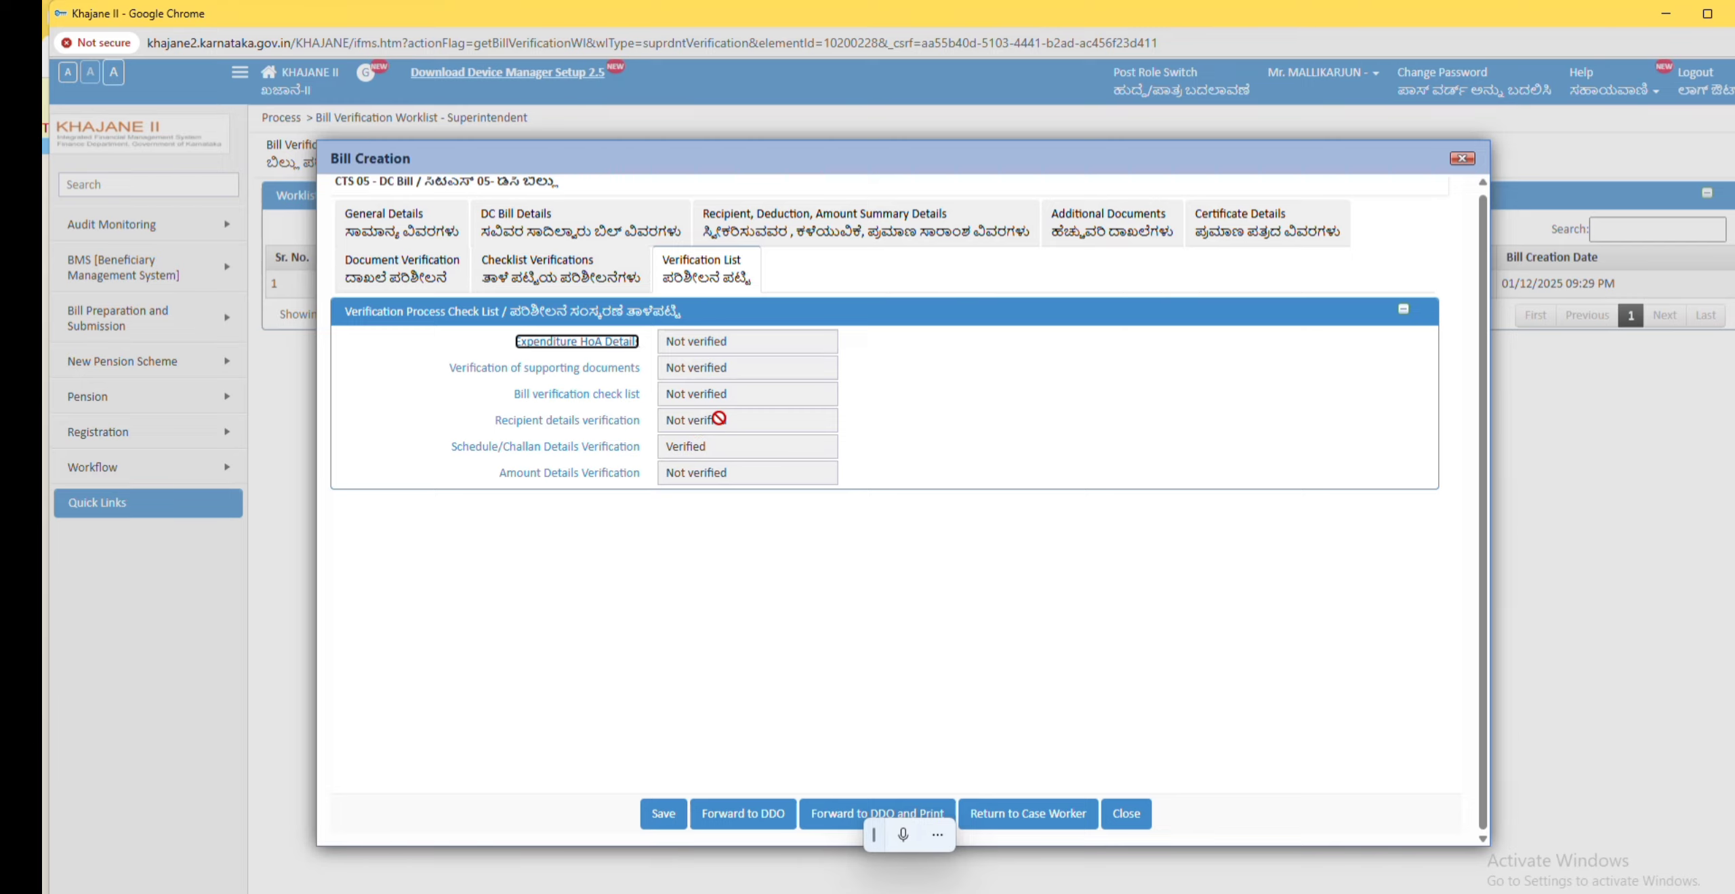
Step: Verify the expenditure HoA details by ticking HoA Verified
left_click(581, 342)
scroll(786, 512, "down", 5)
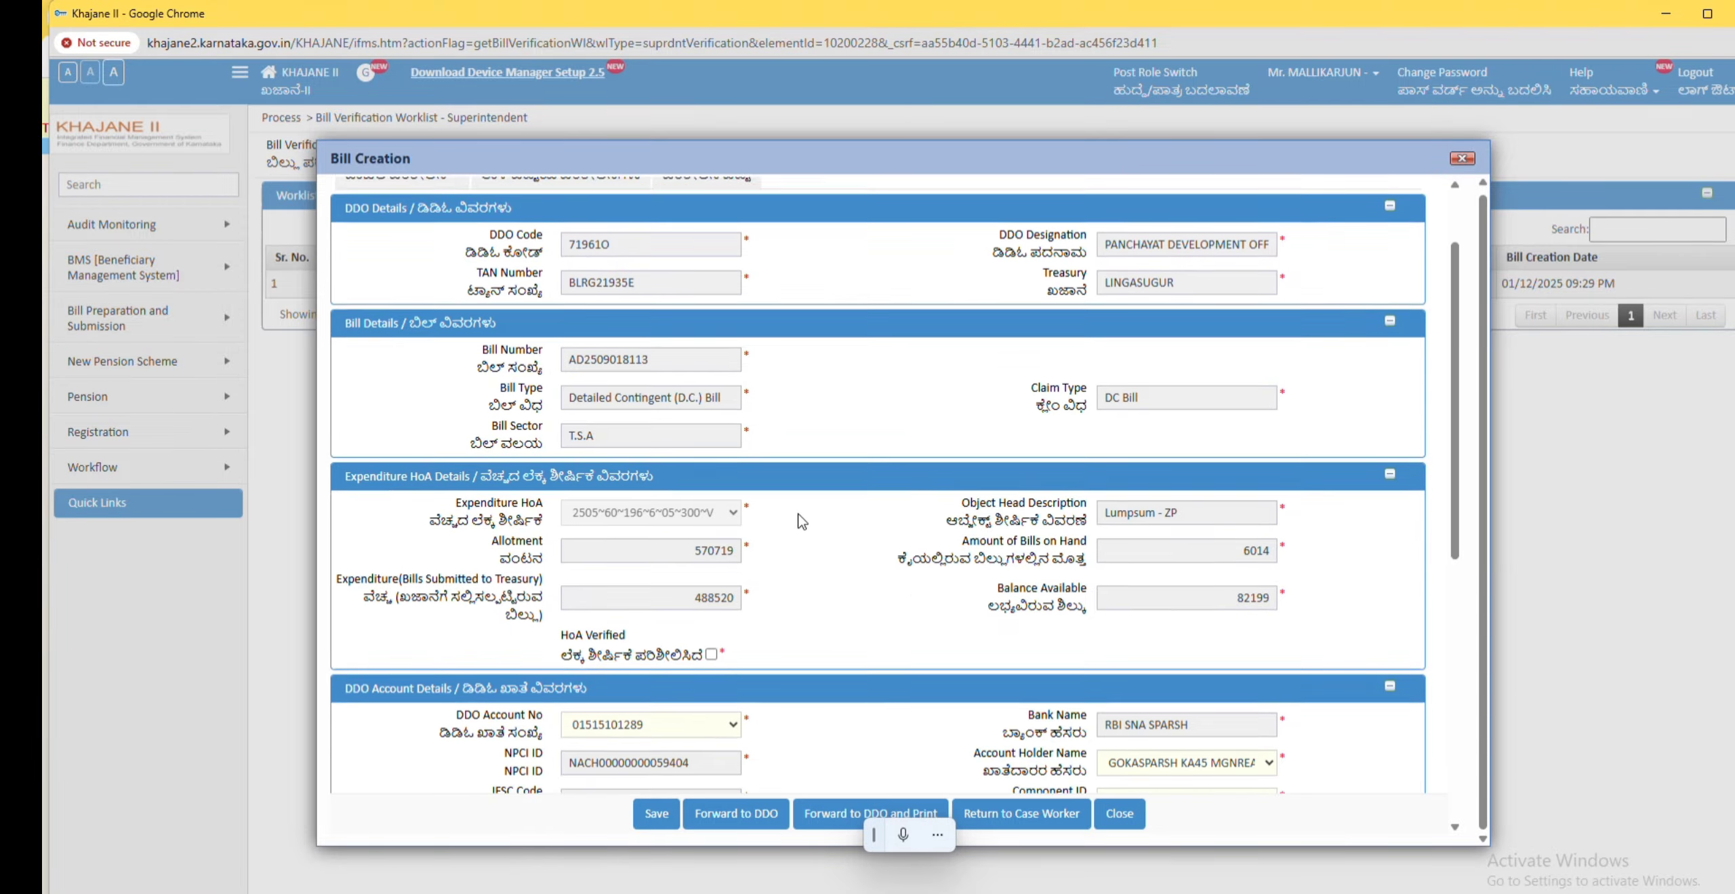
left_click(712, 396)
scroll(787, 592, "down", 3)
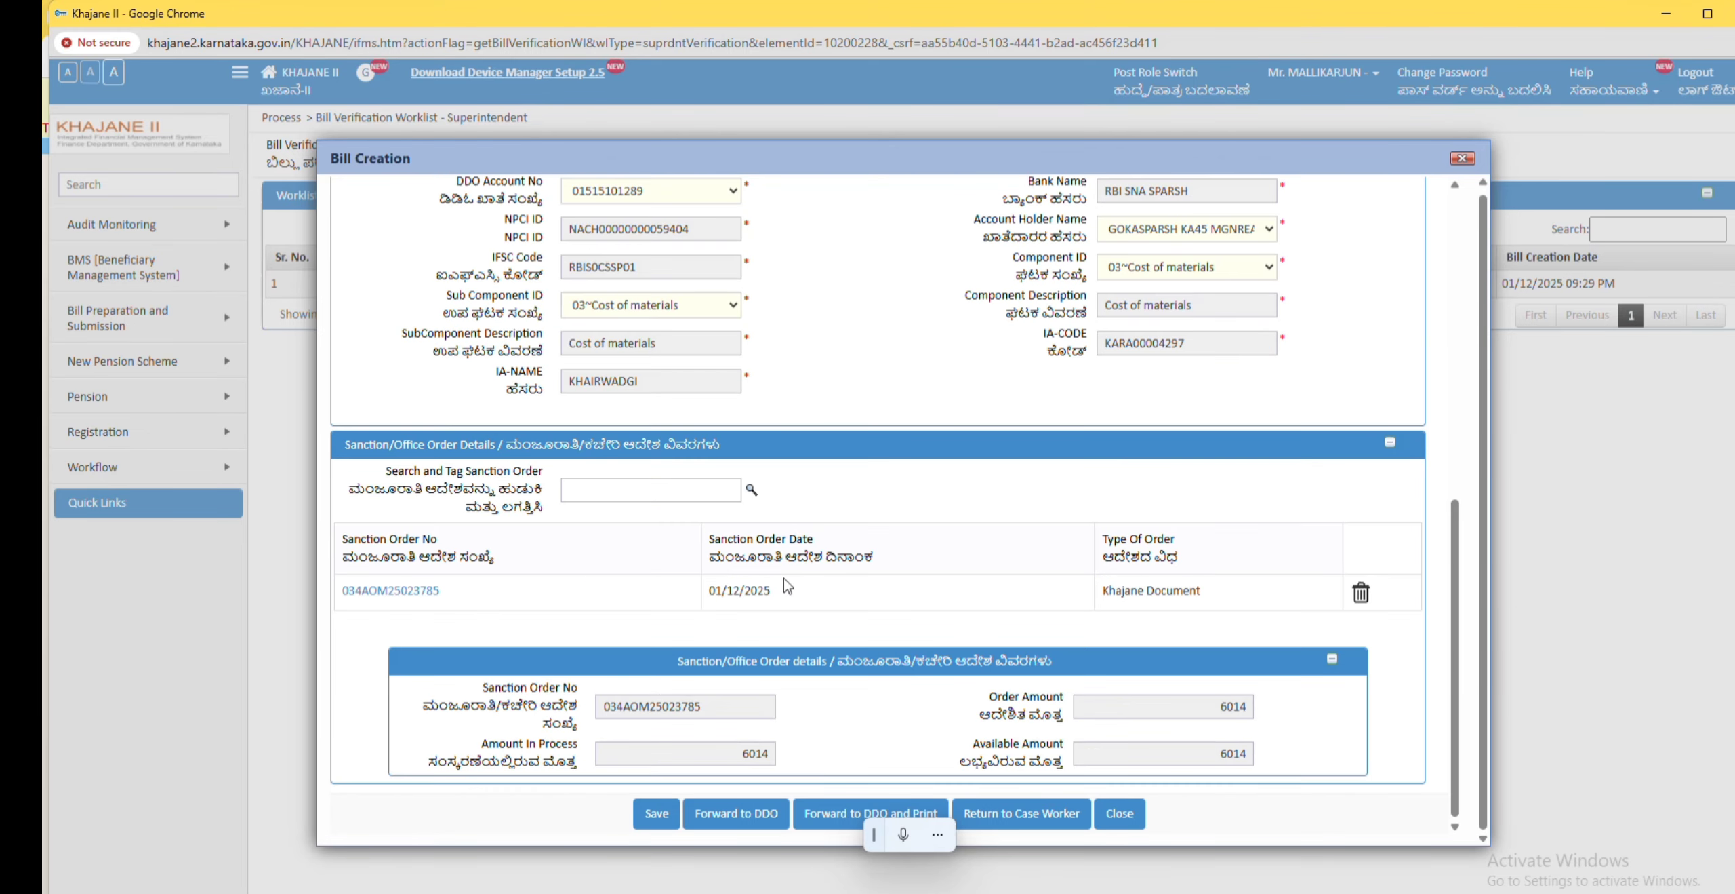
scroll(786, 592, "up", 10)
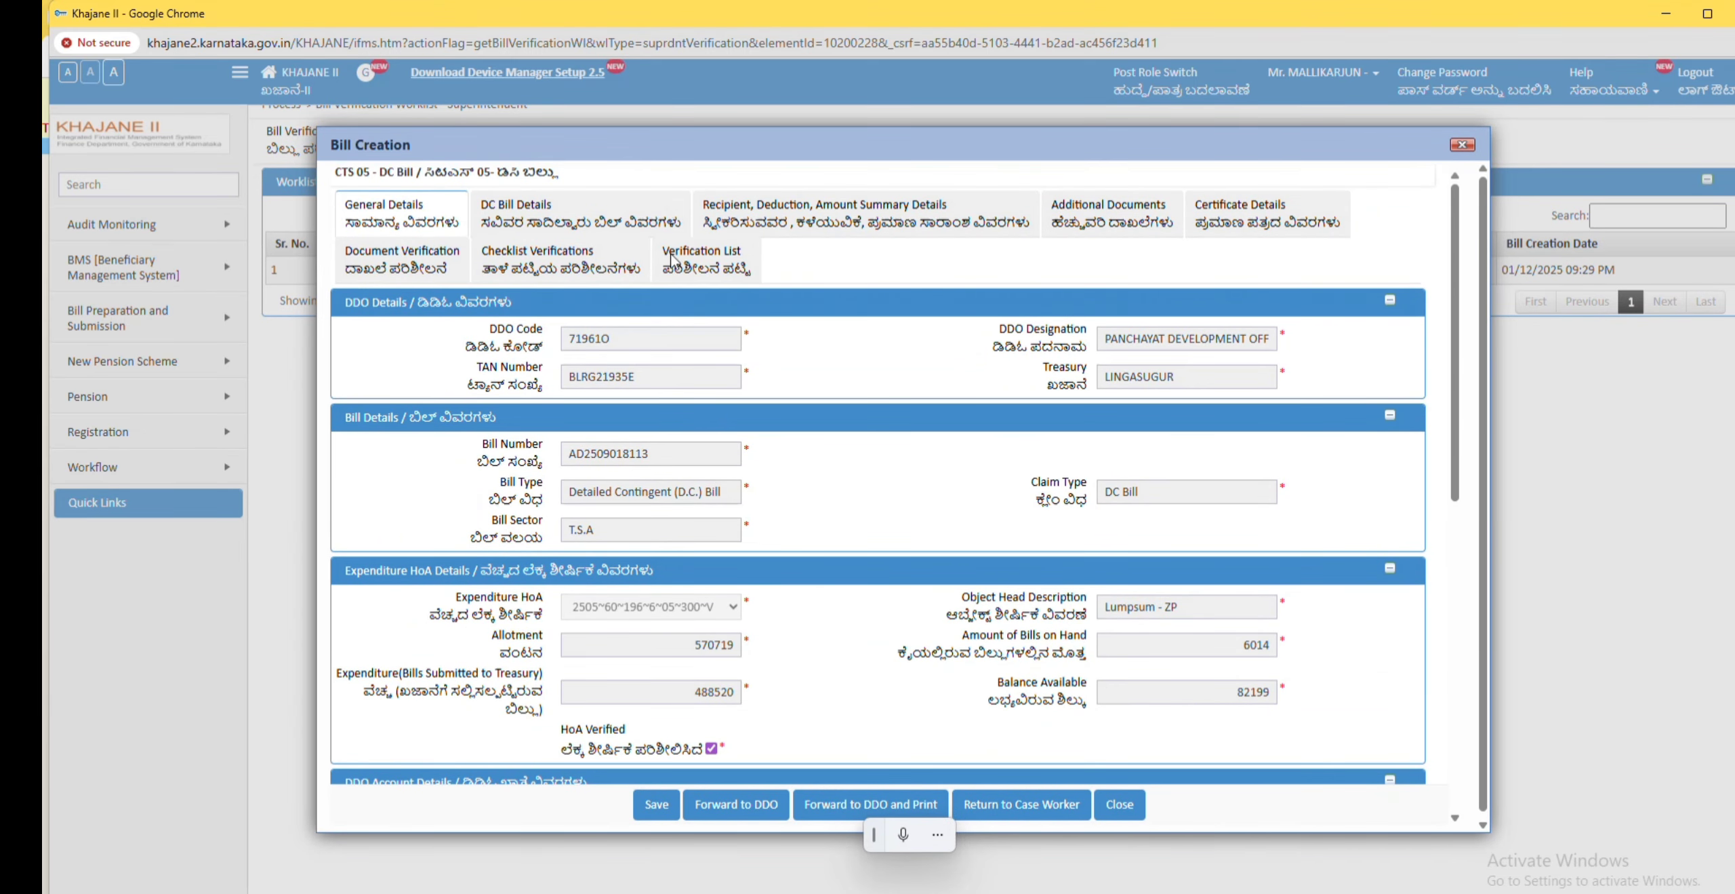
Step: Mark all three supporting documents as verified in document verification
left_click(701, 262)
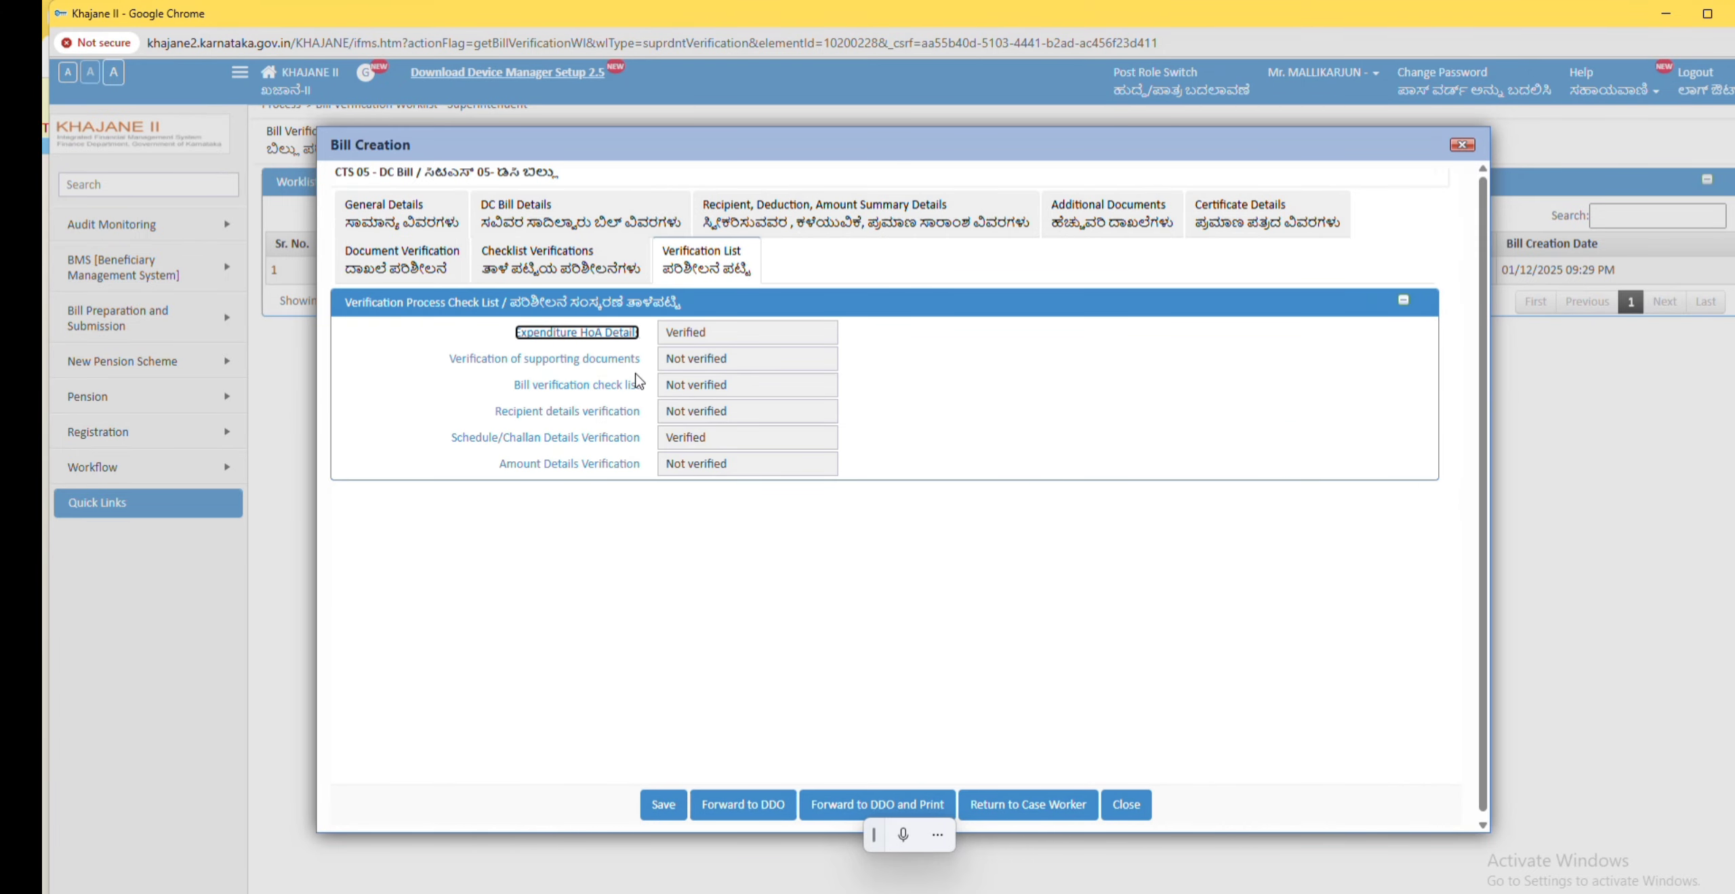
left_click(601, 359)
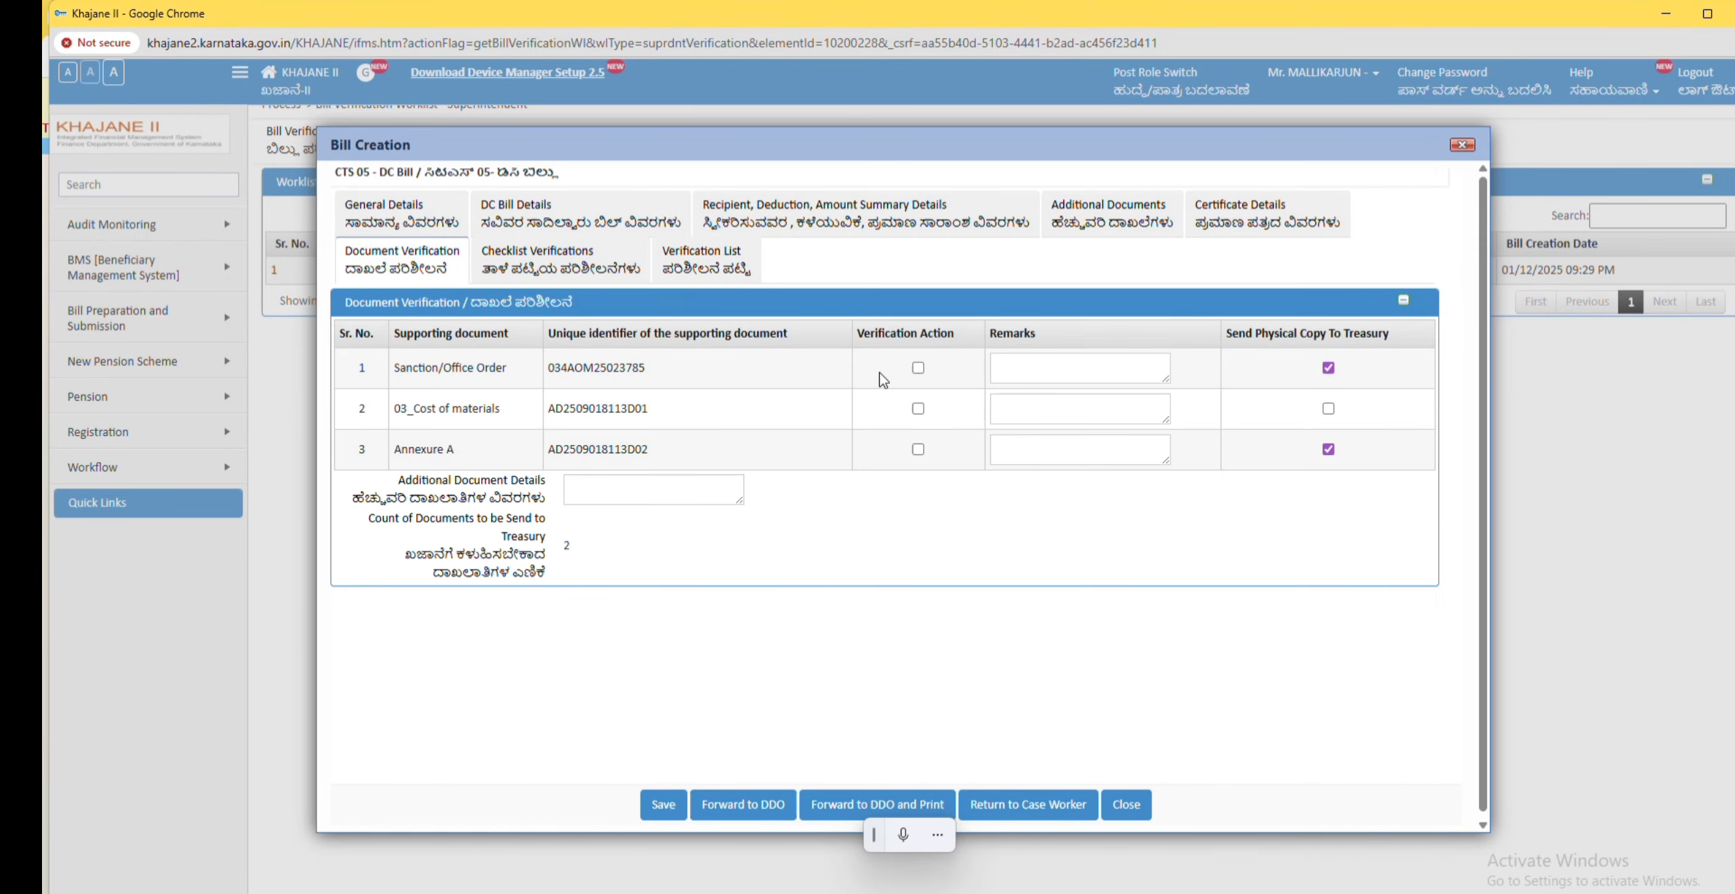
left_click(918, 367)
left_click(918, 408)
left_click(918, 449)
Step: Complete the bill verification checklist, answering Yes for items 1 to 6 and NA for items 7 to 11
left_click(707, 271)
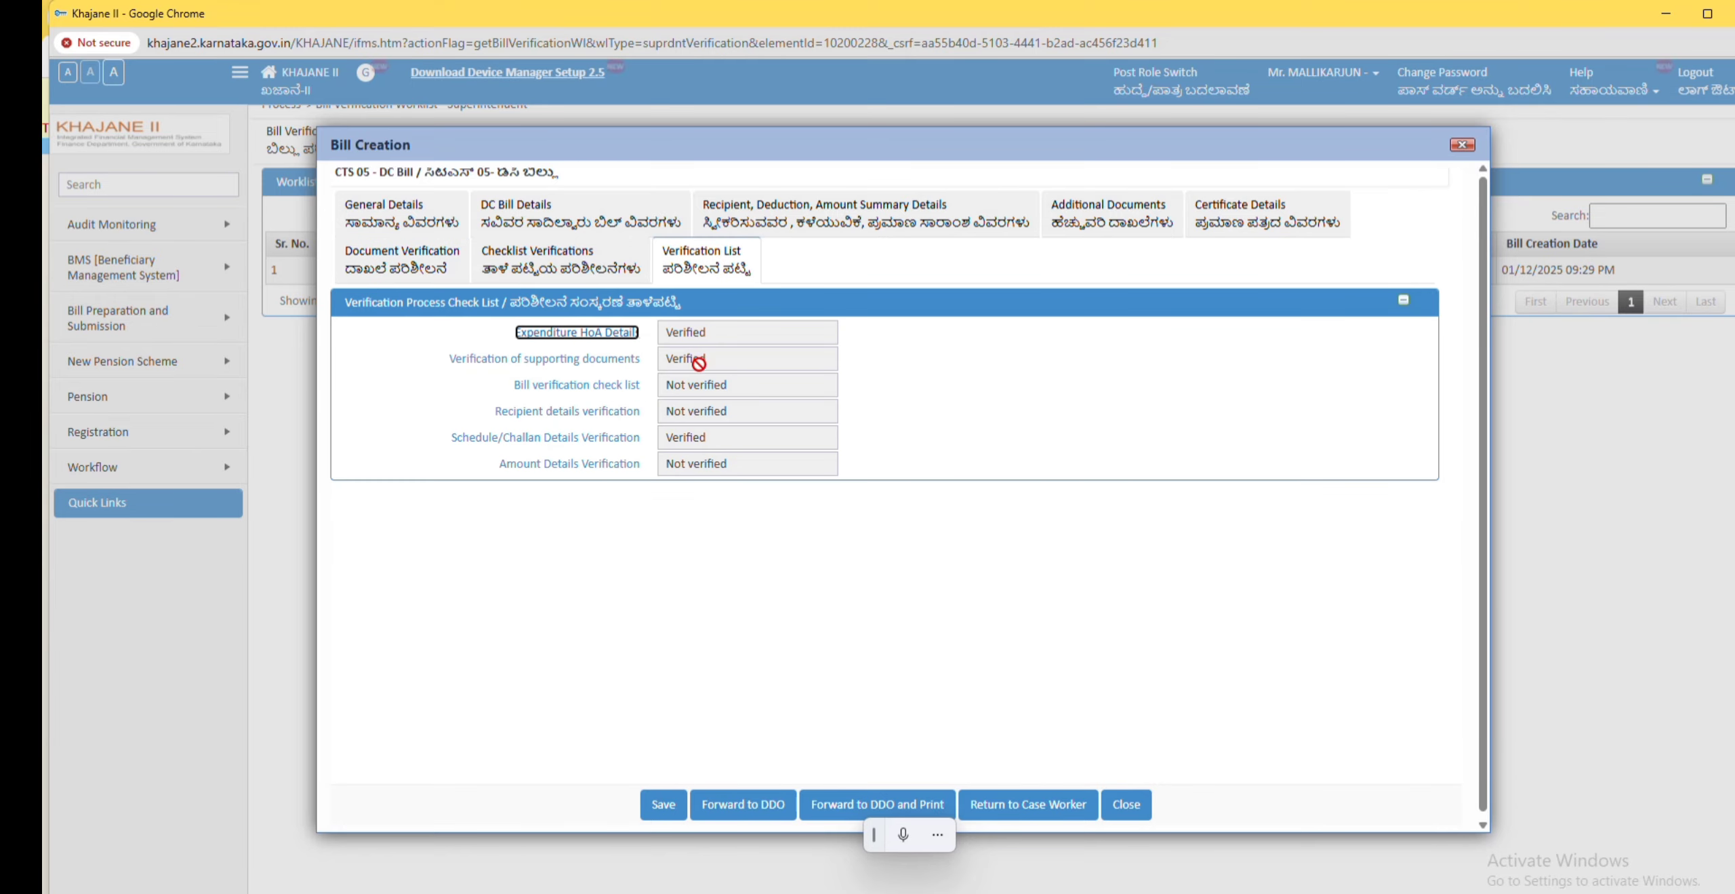
left_click(605, 385)
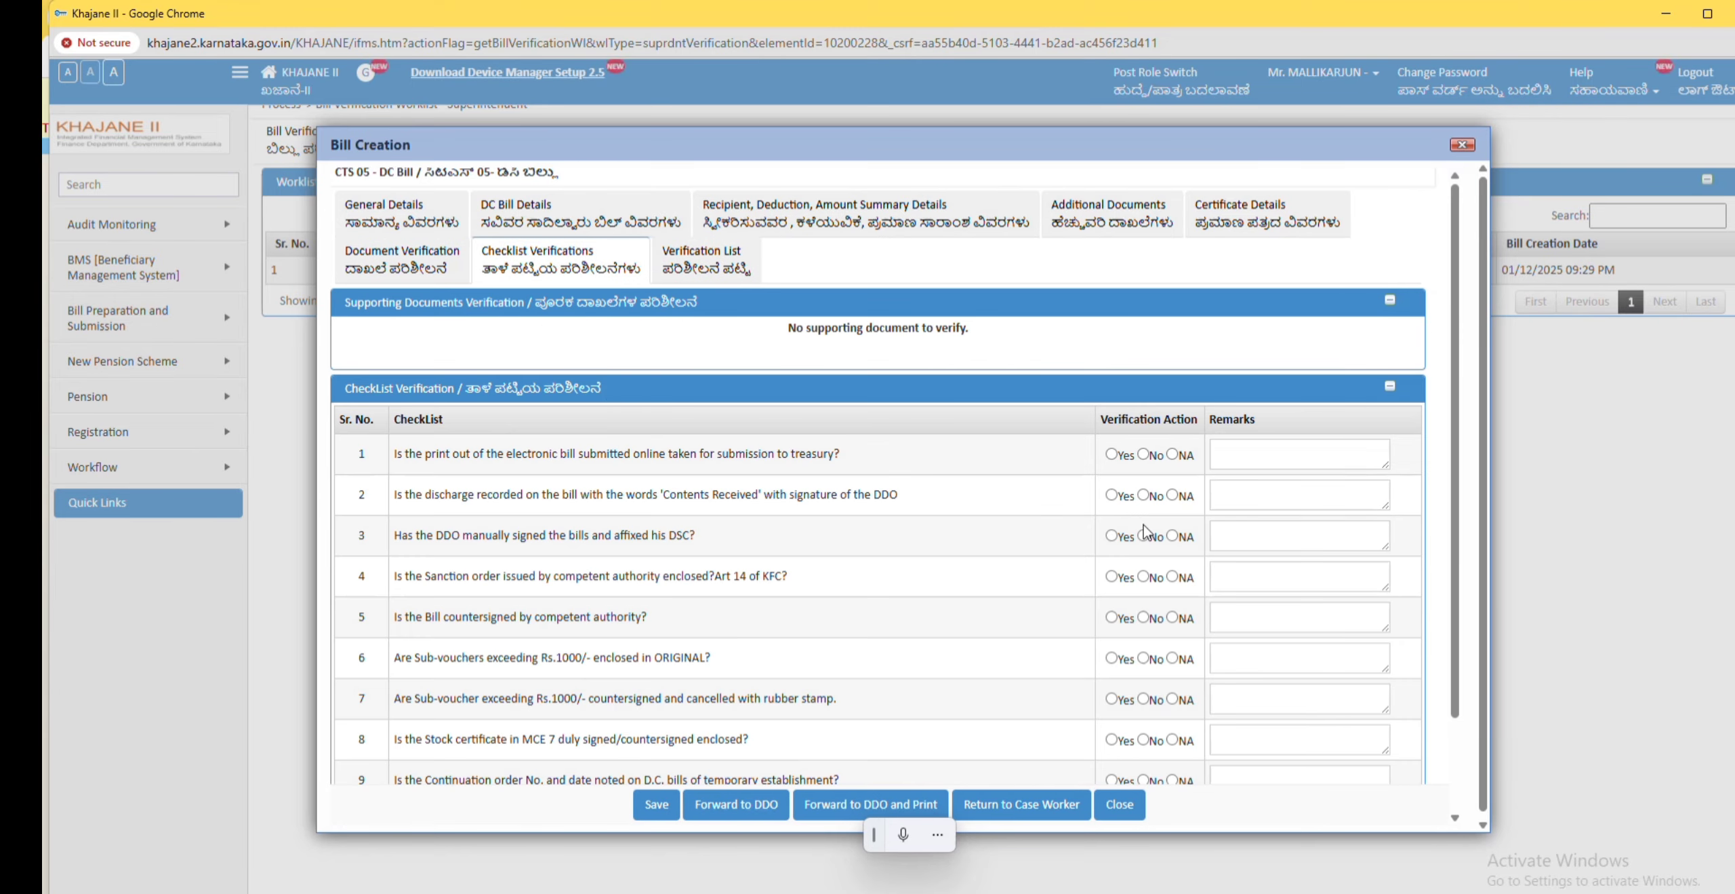
left_click(1112, 454)
left_click(1112, 577)
scroll(1126, 702, "down", 1)
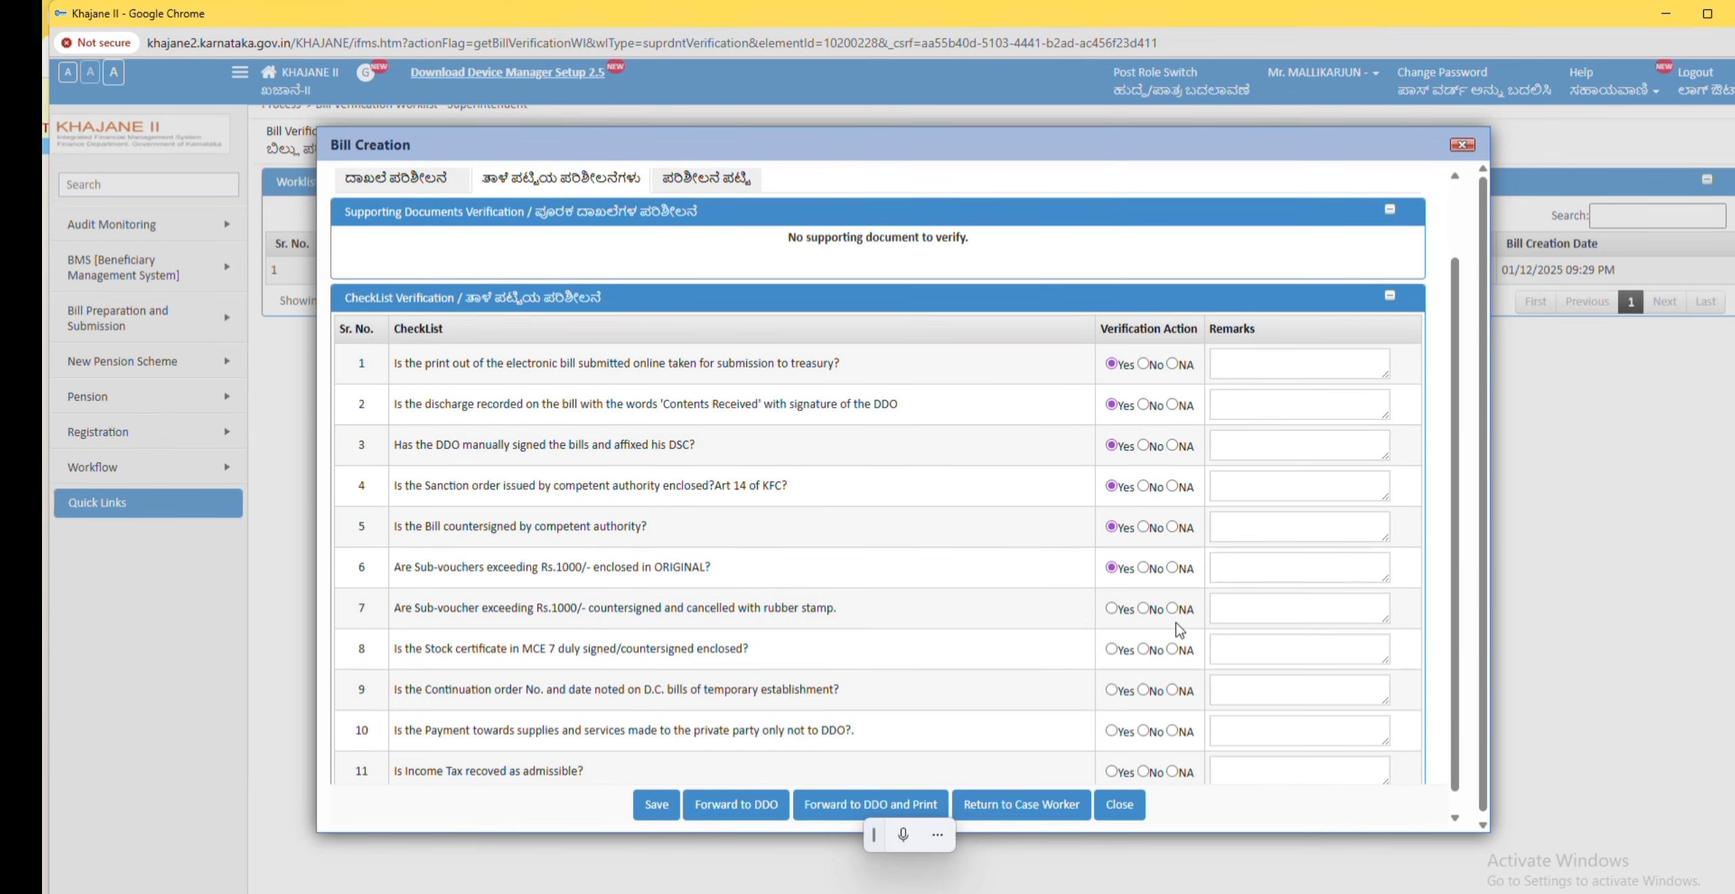
left_click(1172, 608)
left_click(1172, 649)
left_click(1172, 689)
left_click(1172, 730)
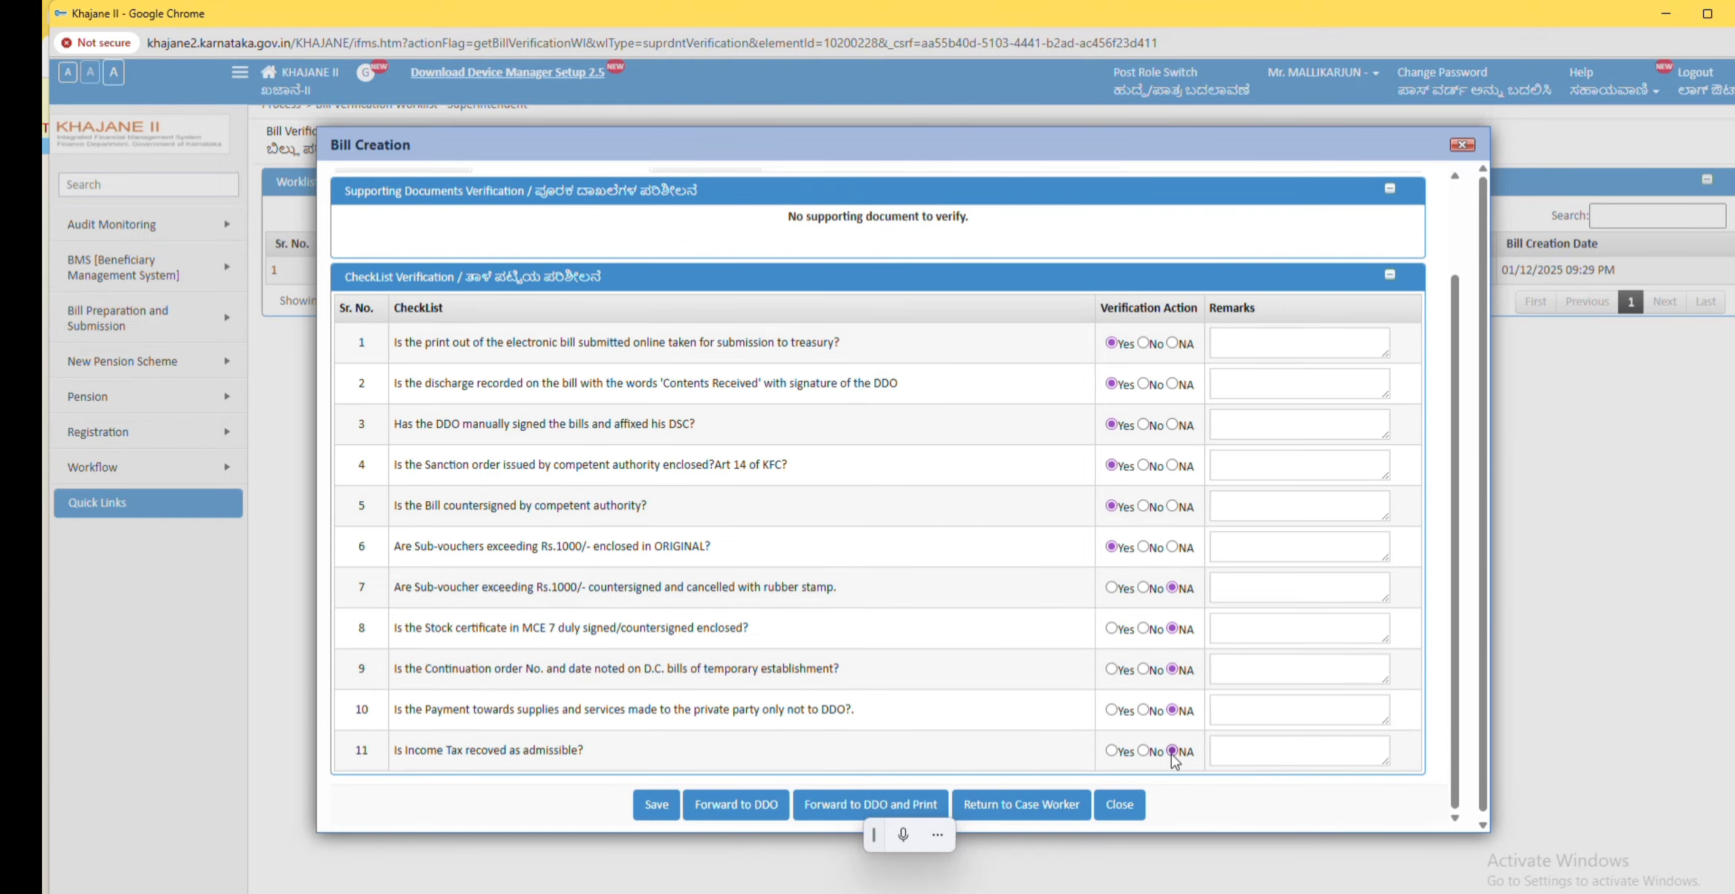
scroll(770, 425, "up", 2)
left_click(722, 251)
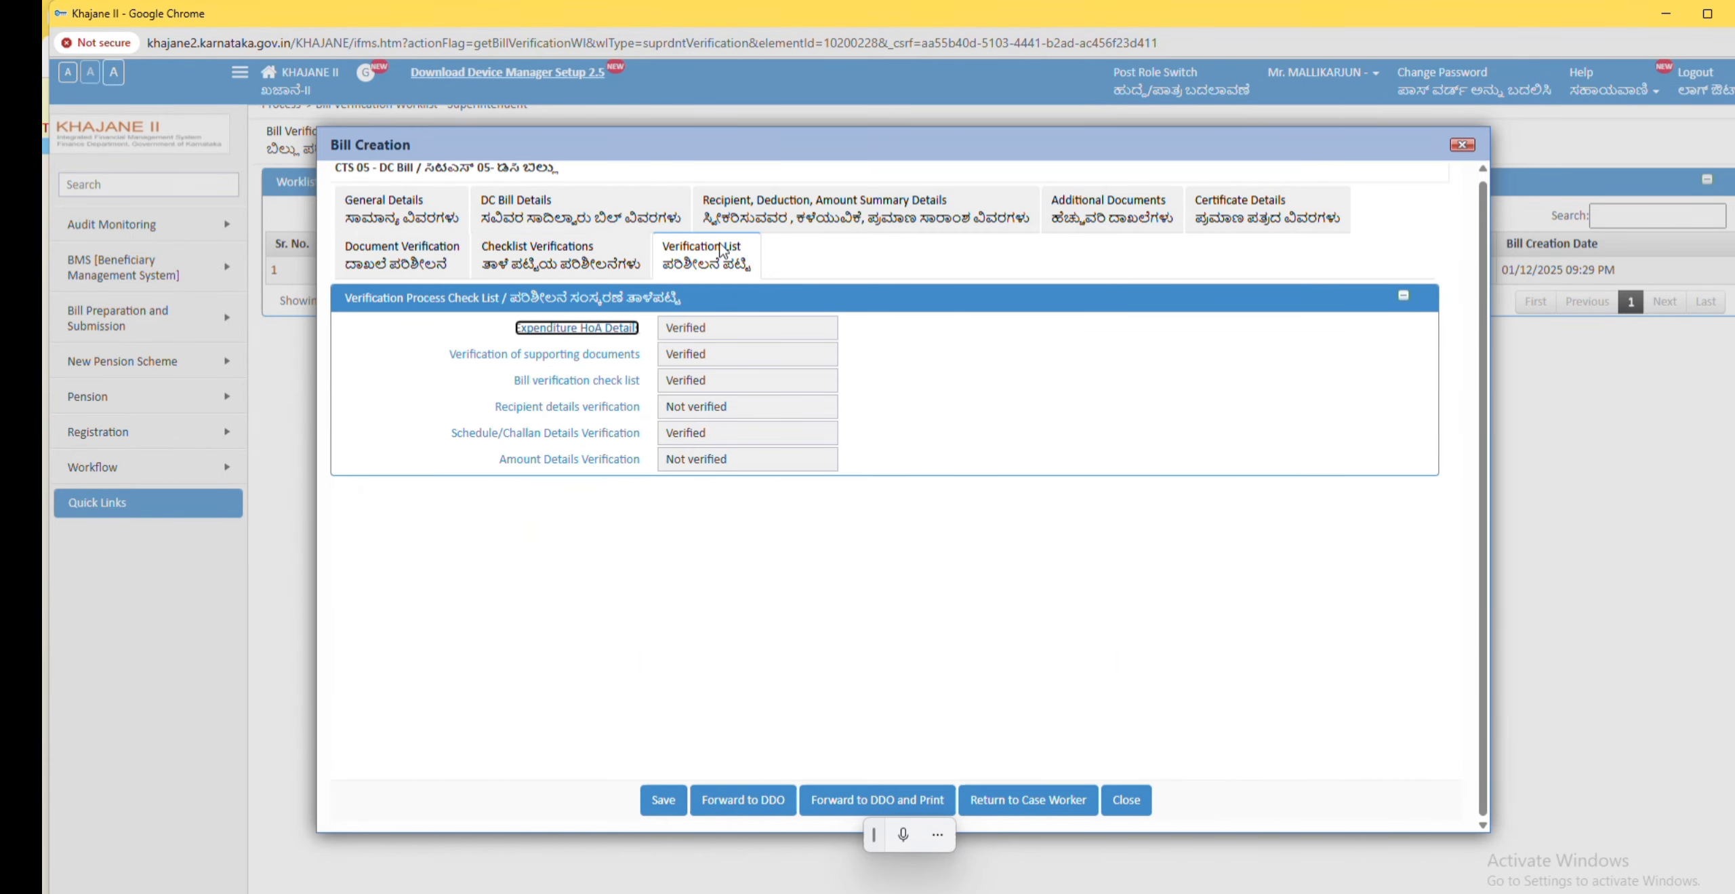
Step: Tick Recipient Details Verified and Amount Details Verified on the recipient and amount summary details
left_click(596, 406)
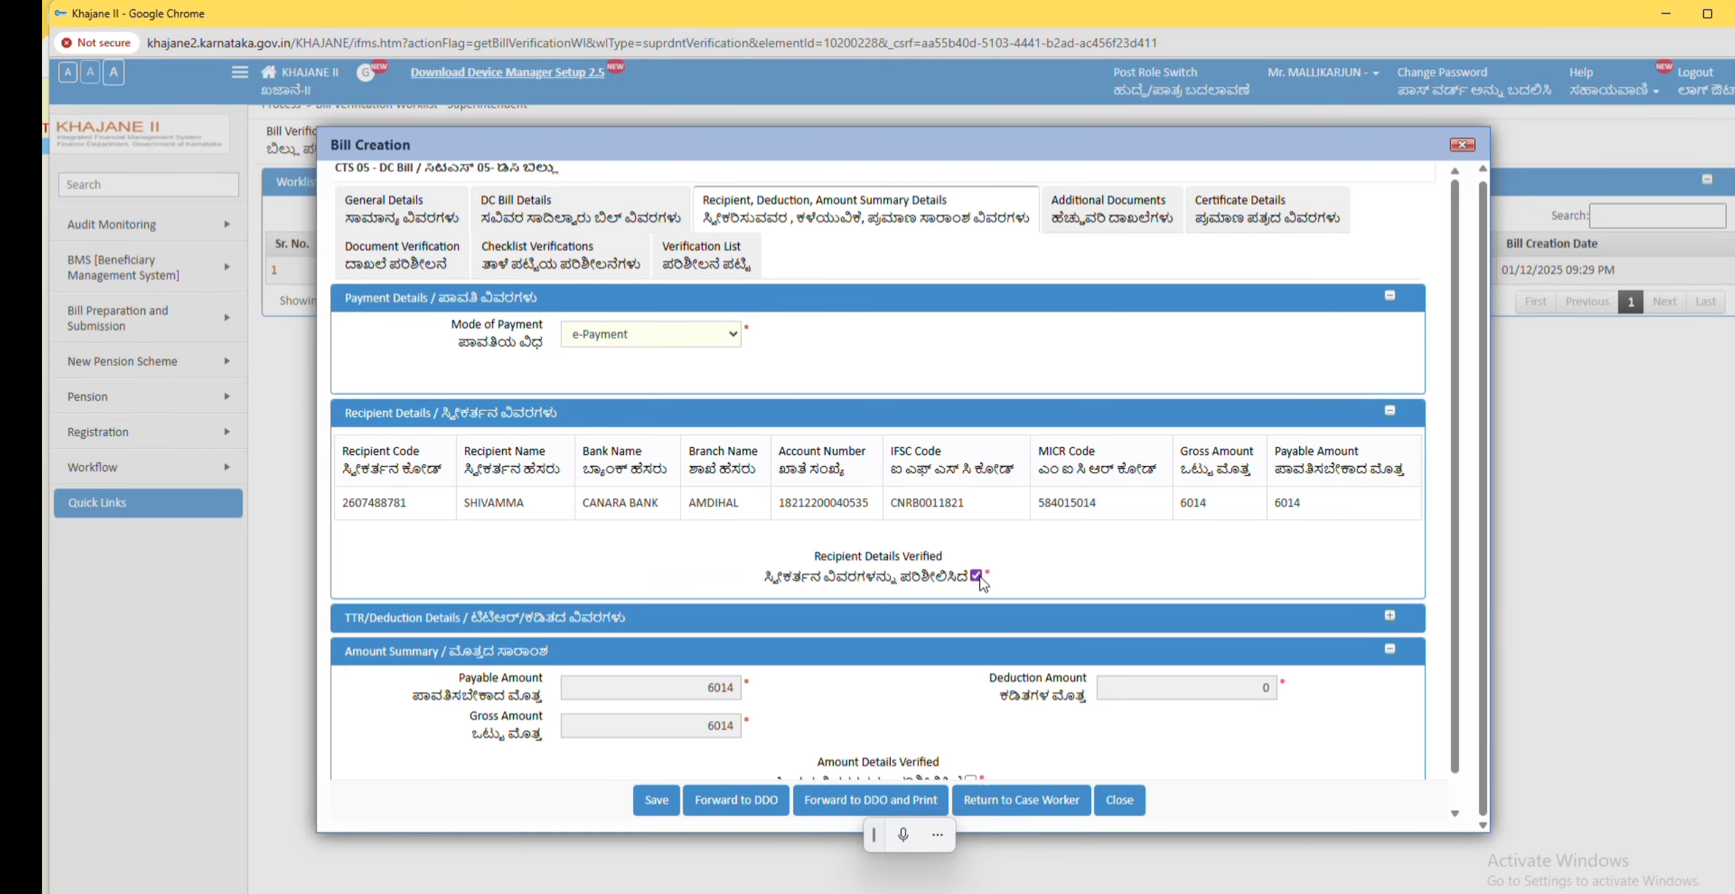
scroll(983, 583, "down", 1)
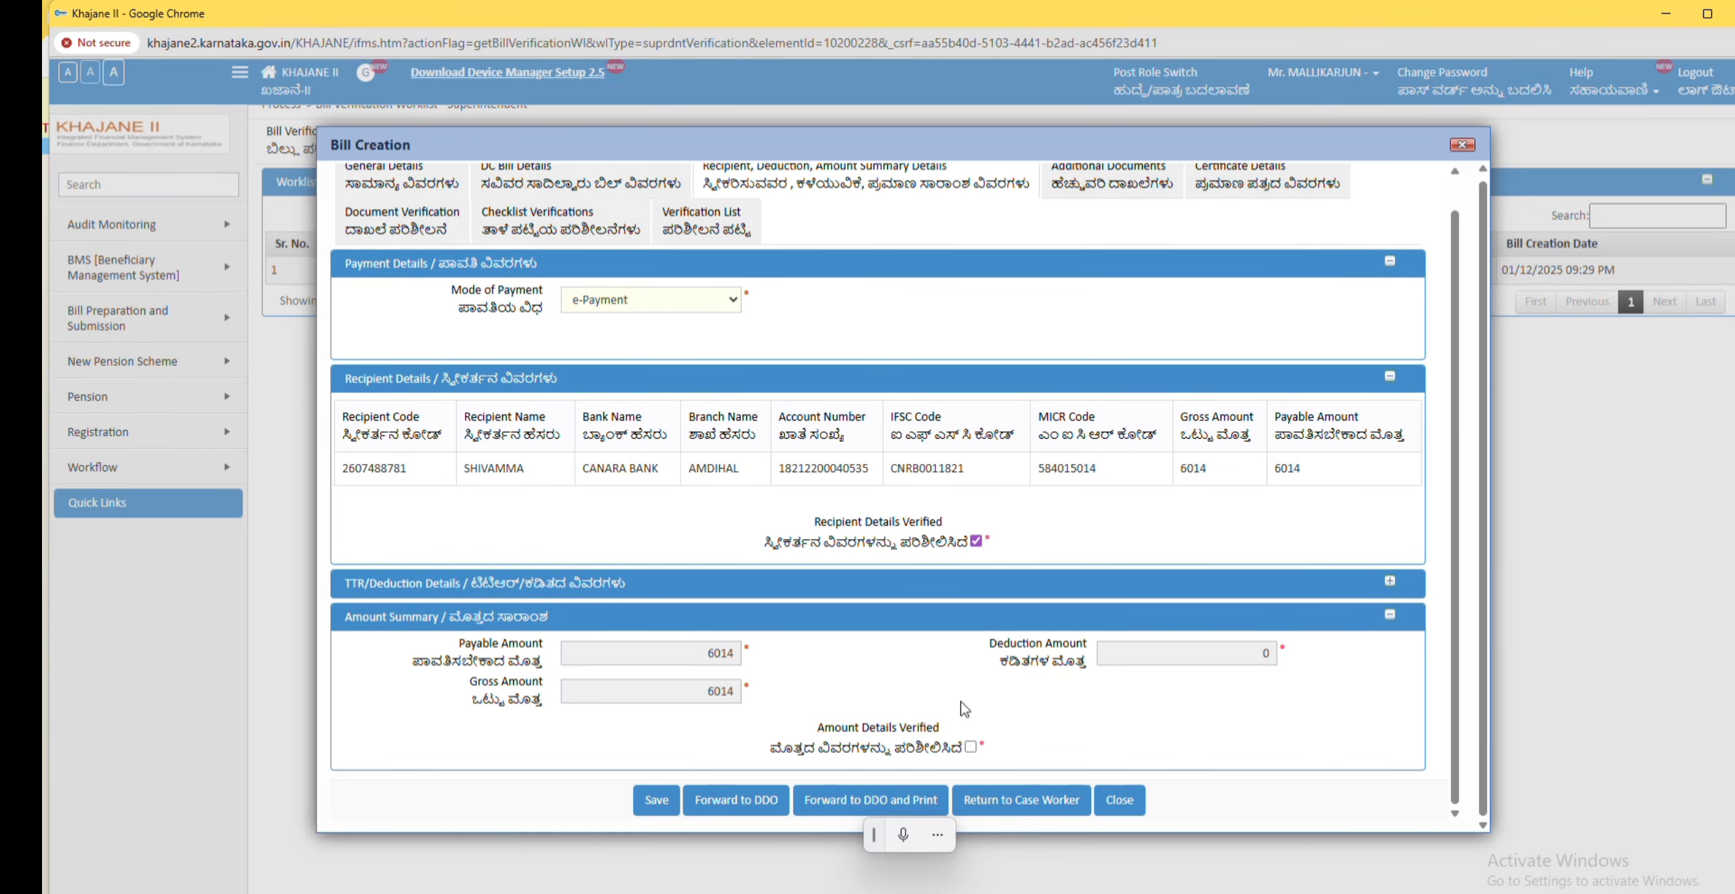
left_click(972, 747)
left_click(705, 221)
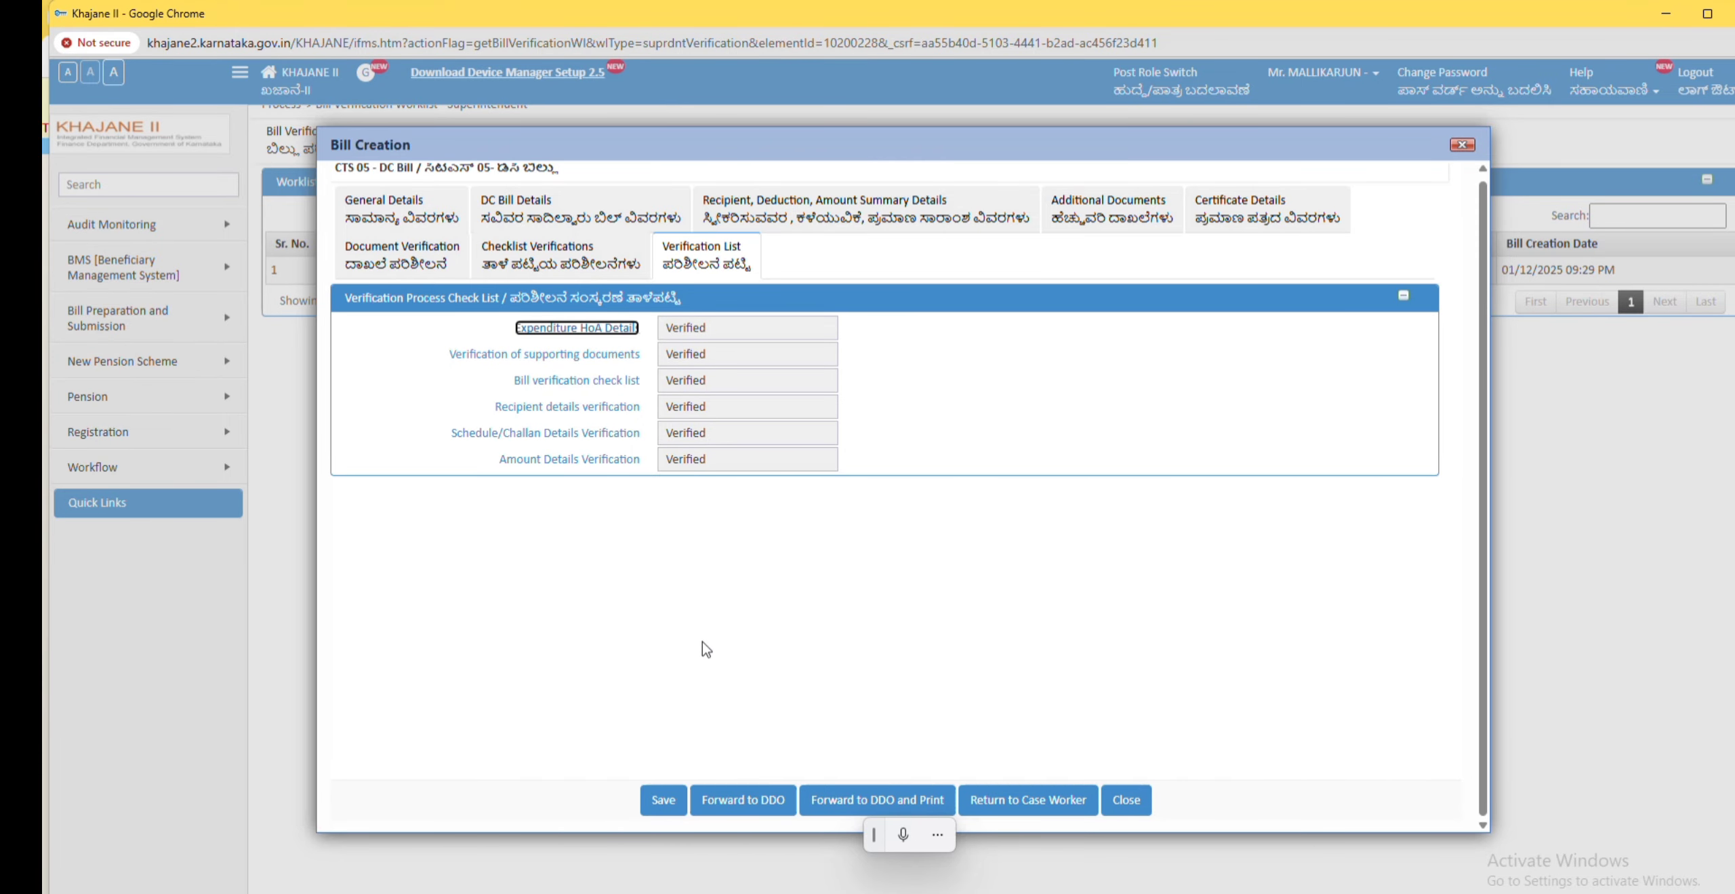
Step: Forward the verified bill to the DDO, confirming the declaration and signing with the digital certificate
left_click(742, 801)
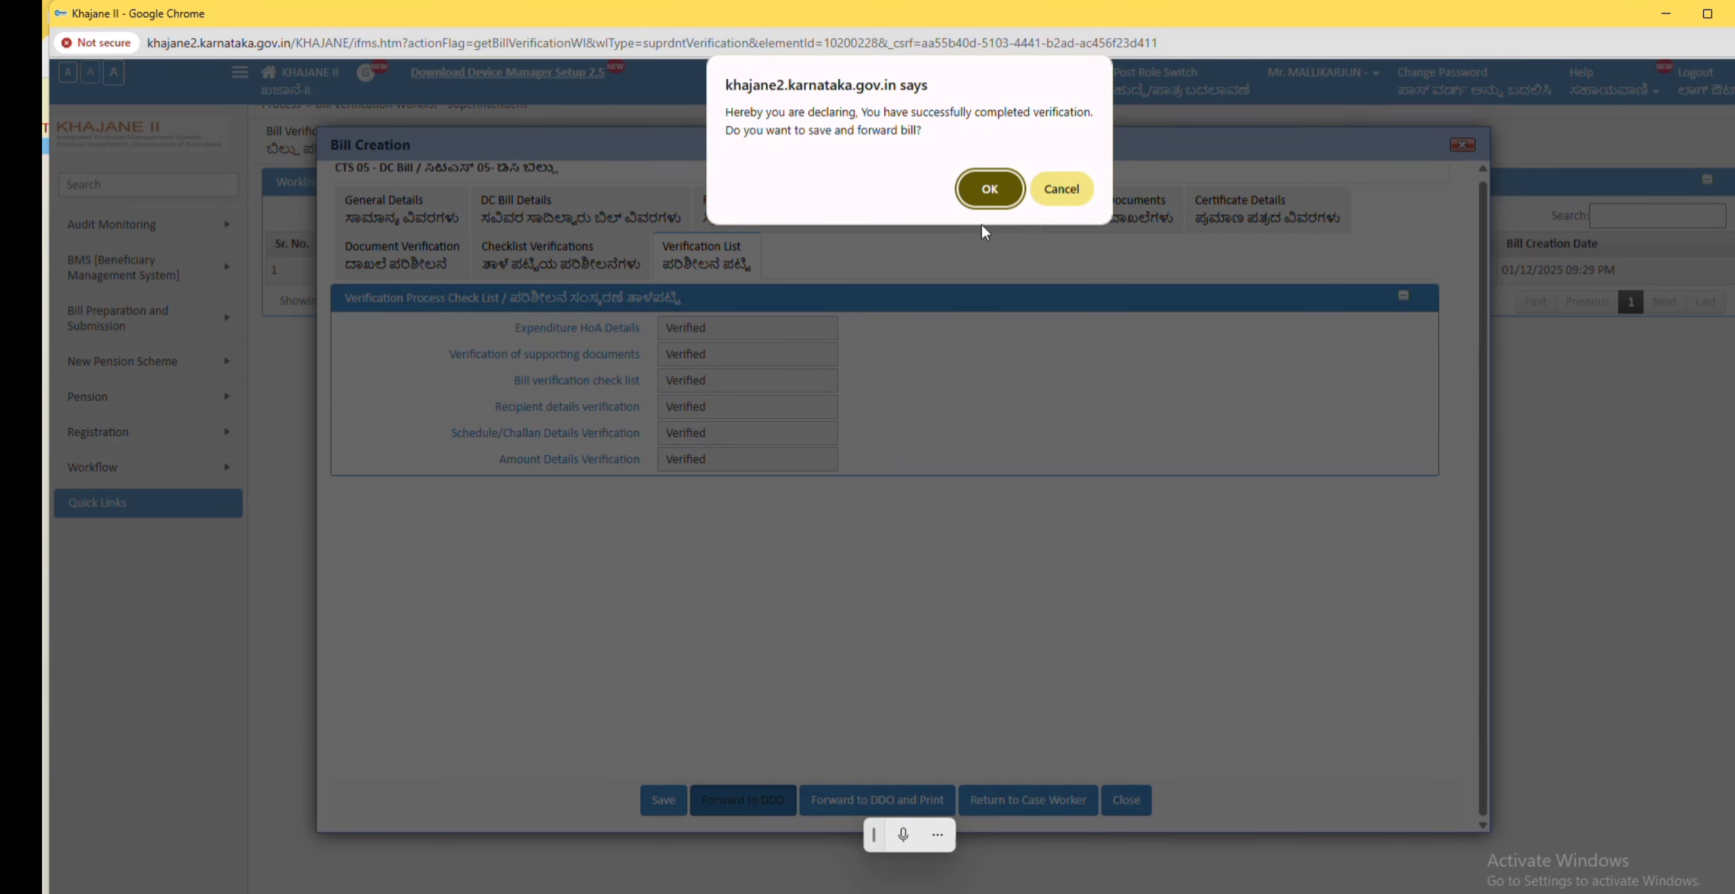
left_click(987, 192)
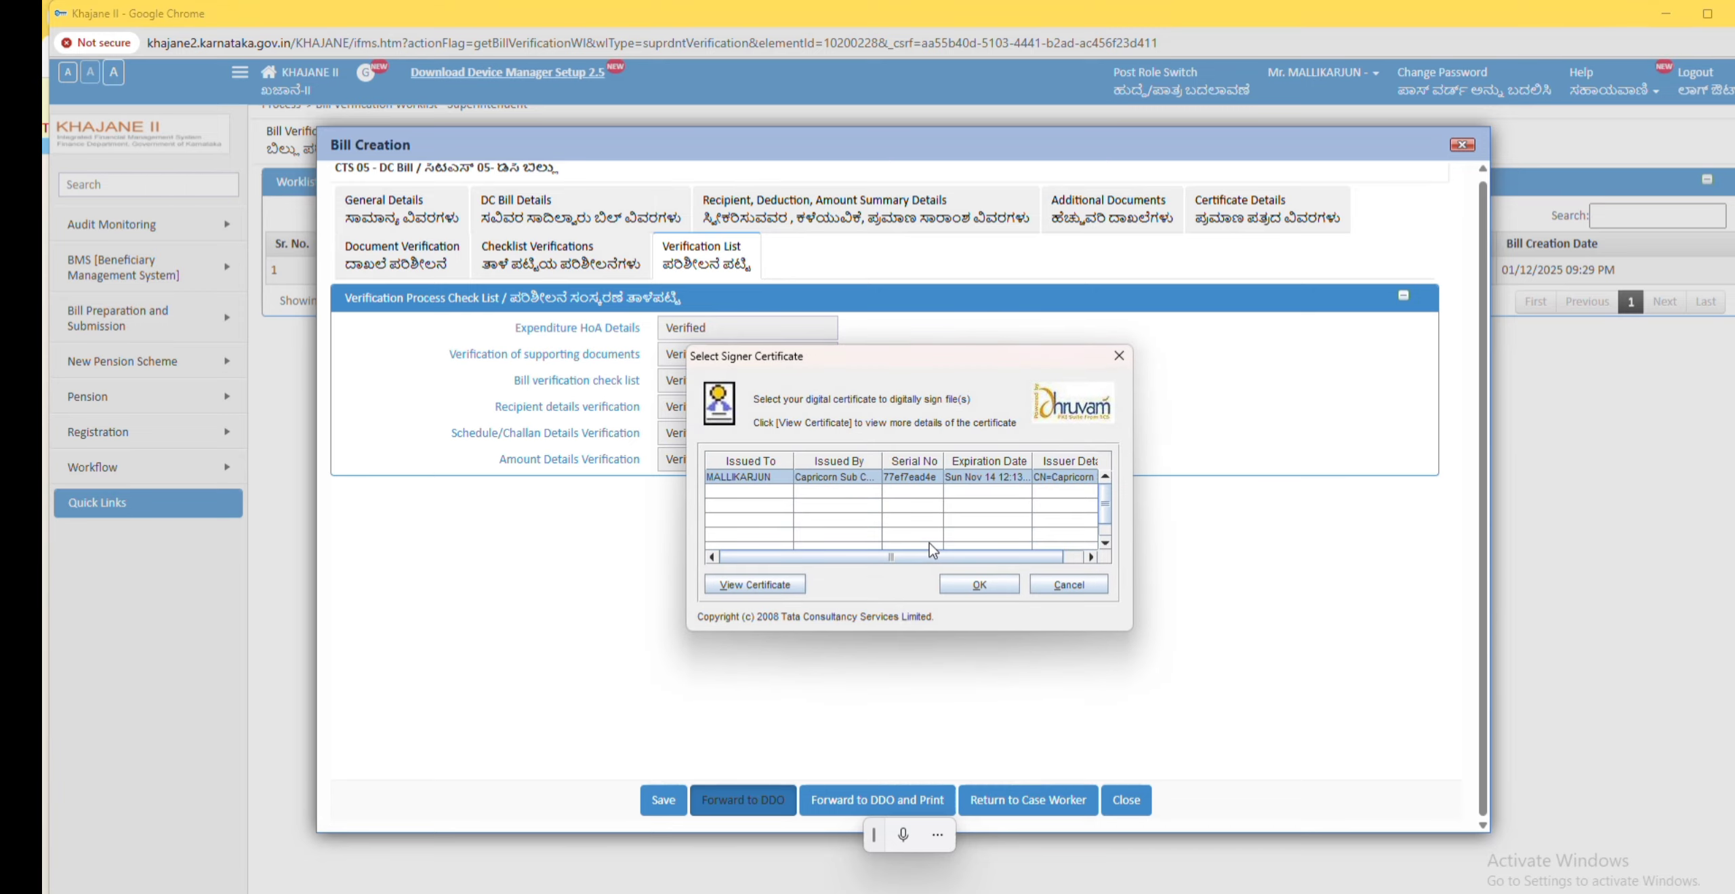
left_click(978, 586)
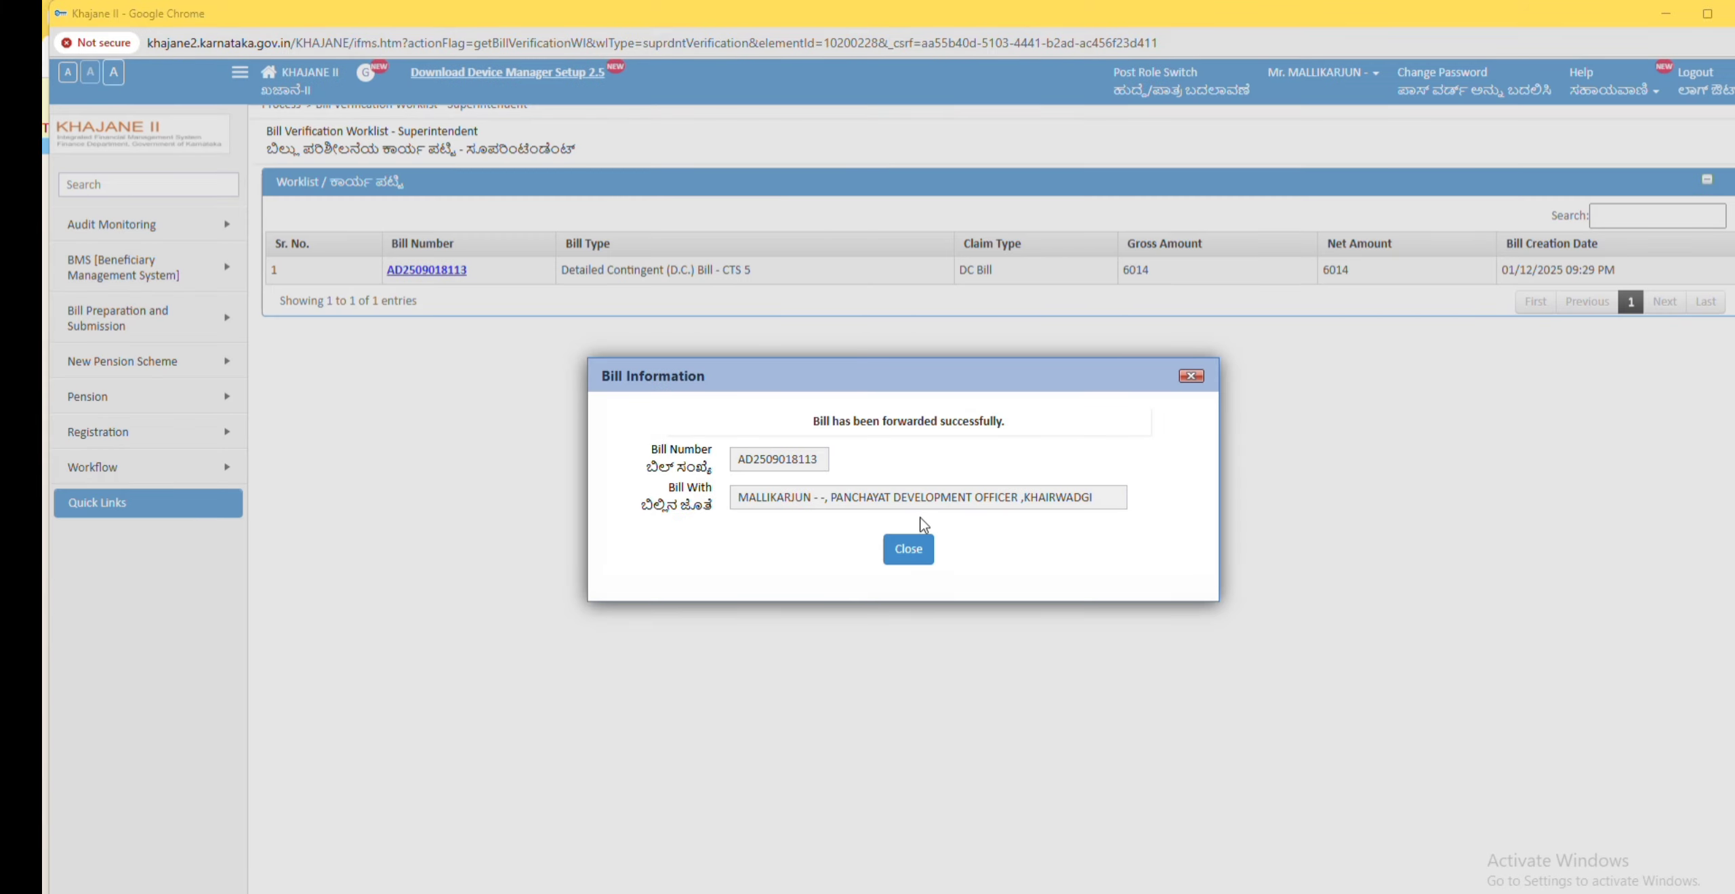
left_click(908, 548)
Step: Switch the role to Drawing and Disbursement Officer
left_click(1123, 71)
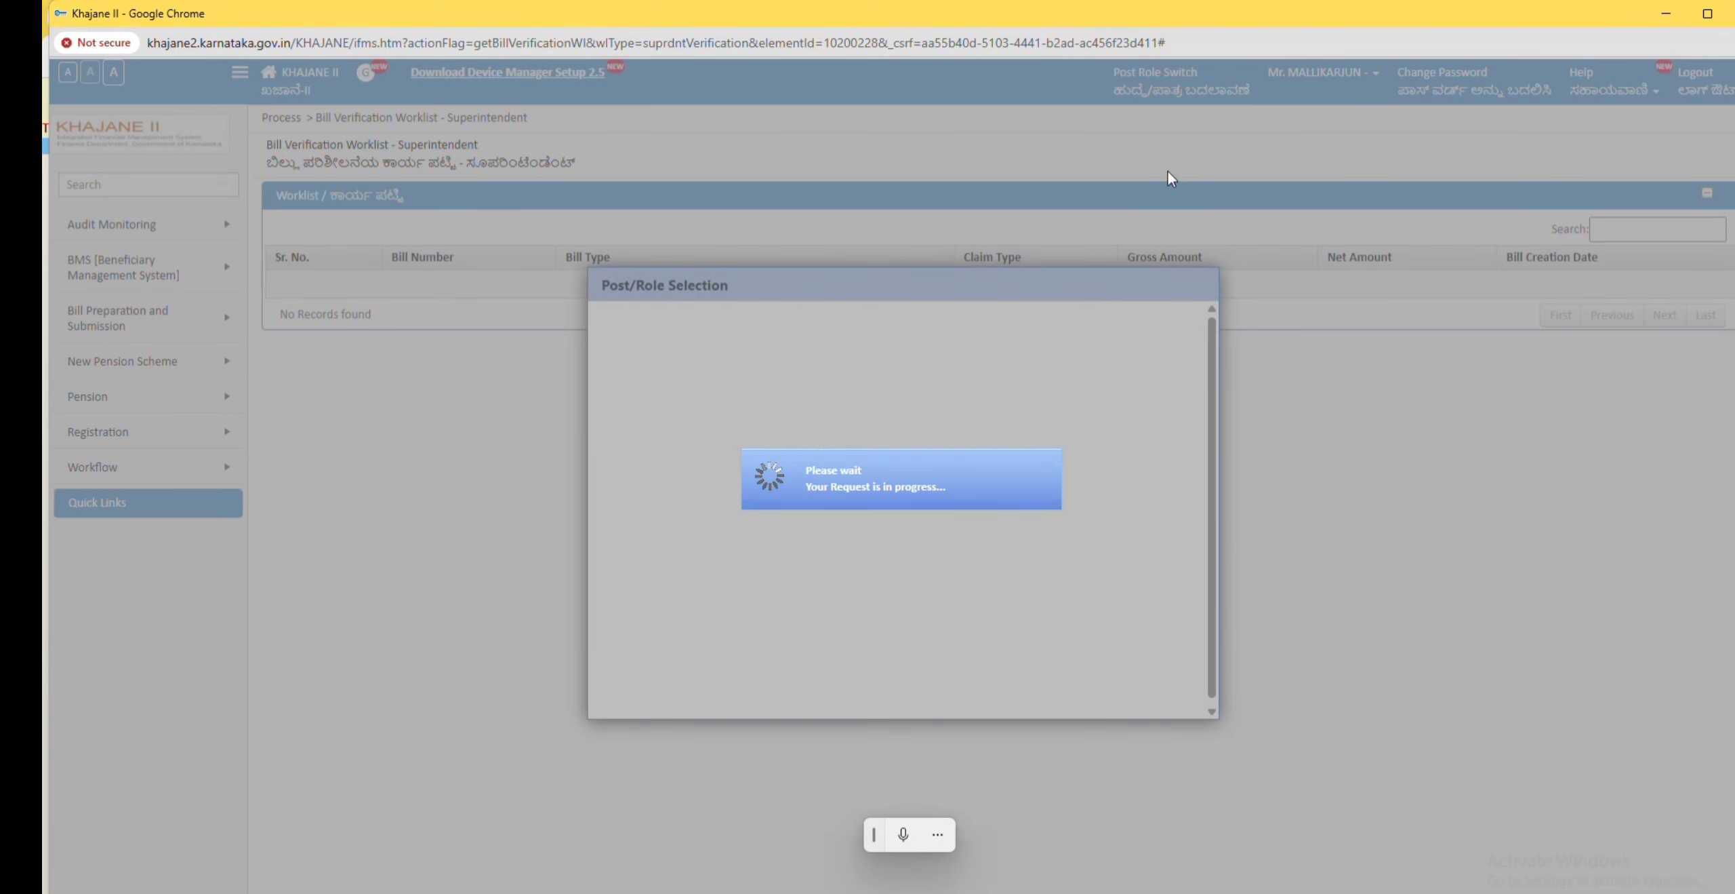
scroll(1068, 381, "up", 1)
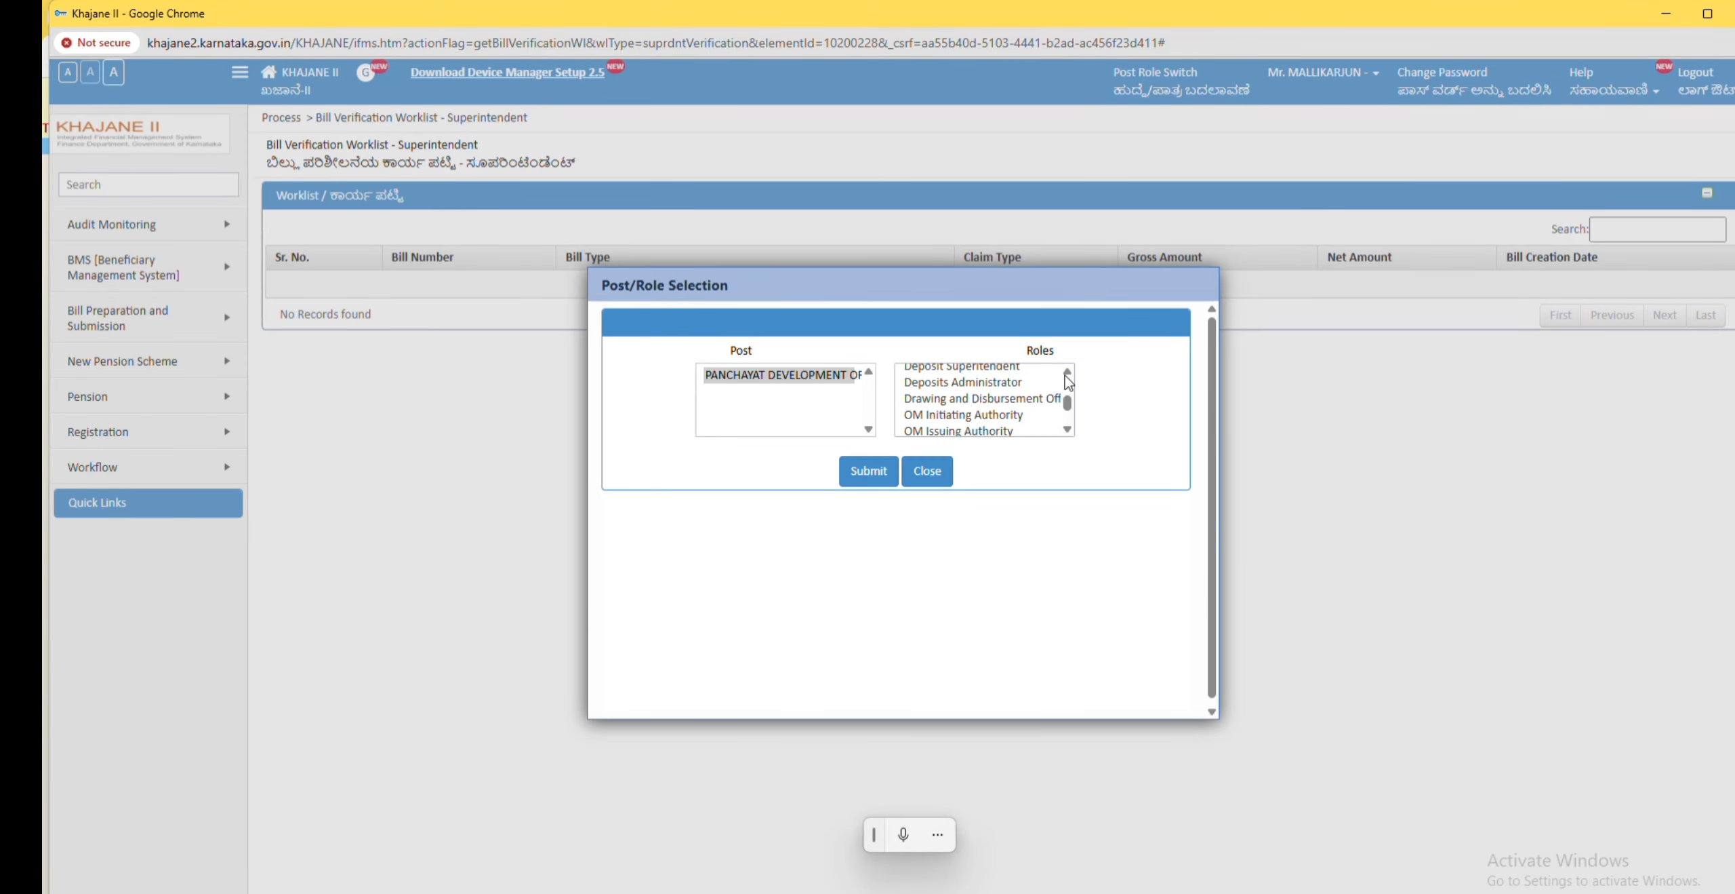
left_click(945, 400)
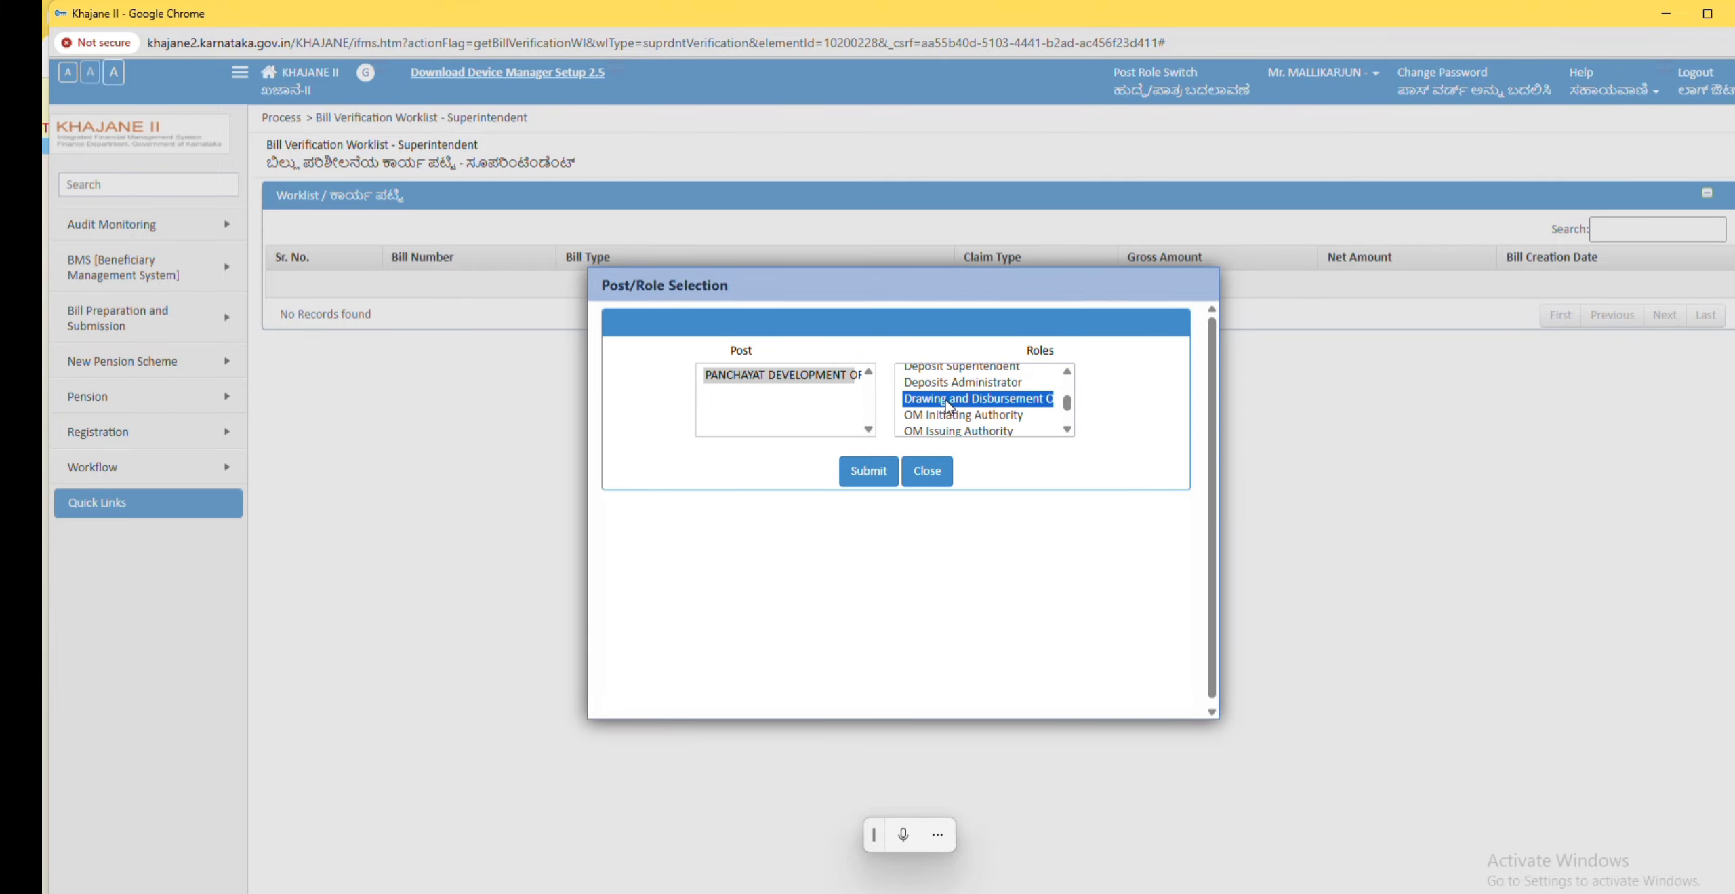
left_click(857, 480)
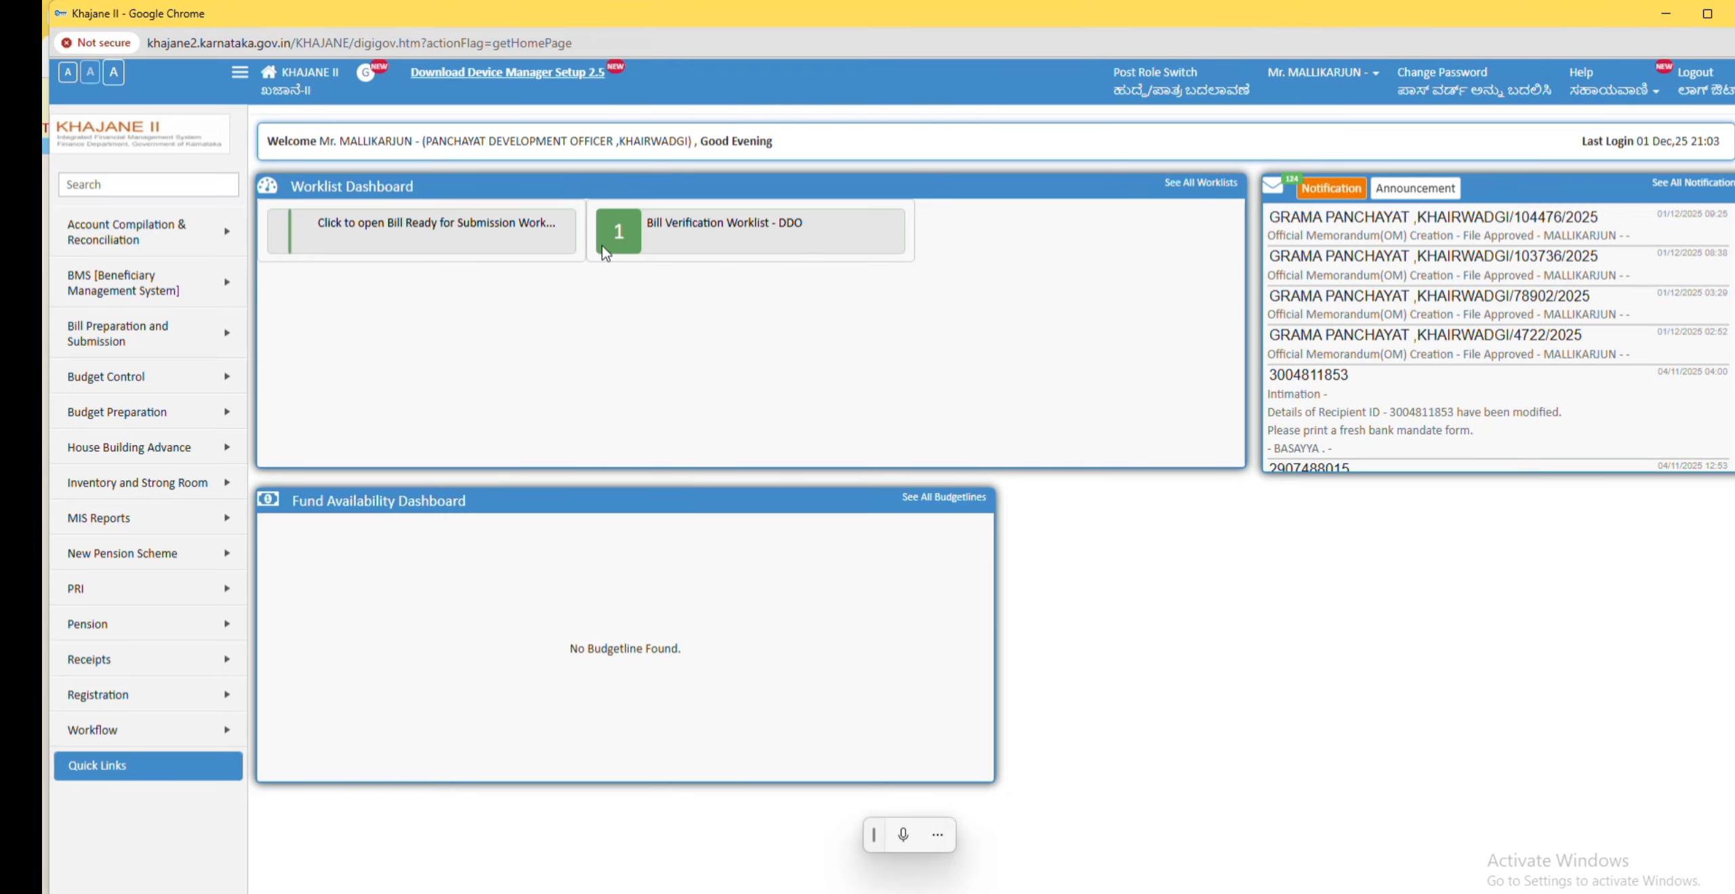
left_click(753, 233)
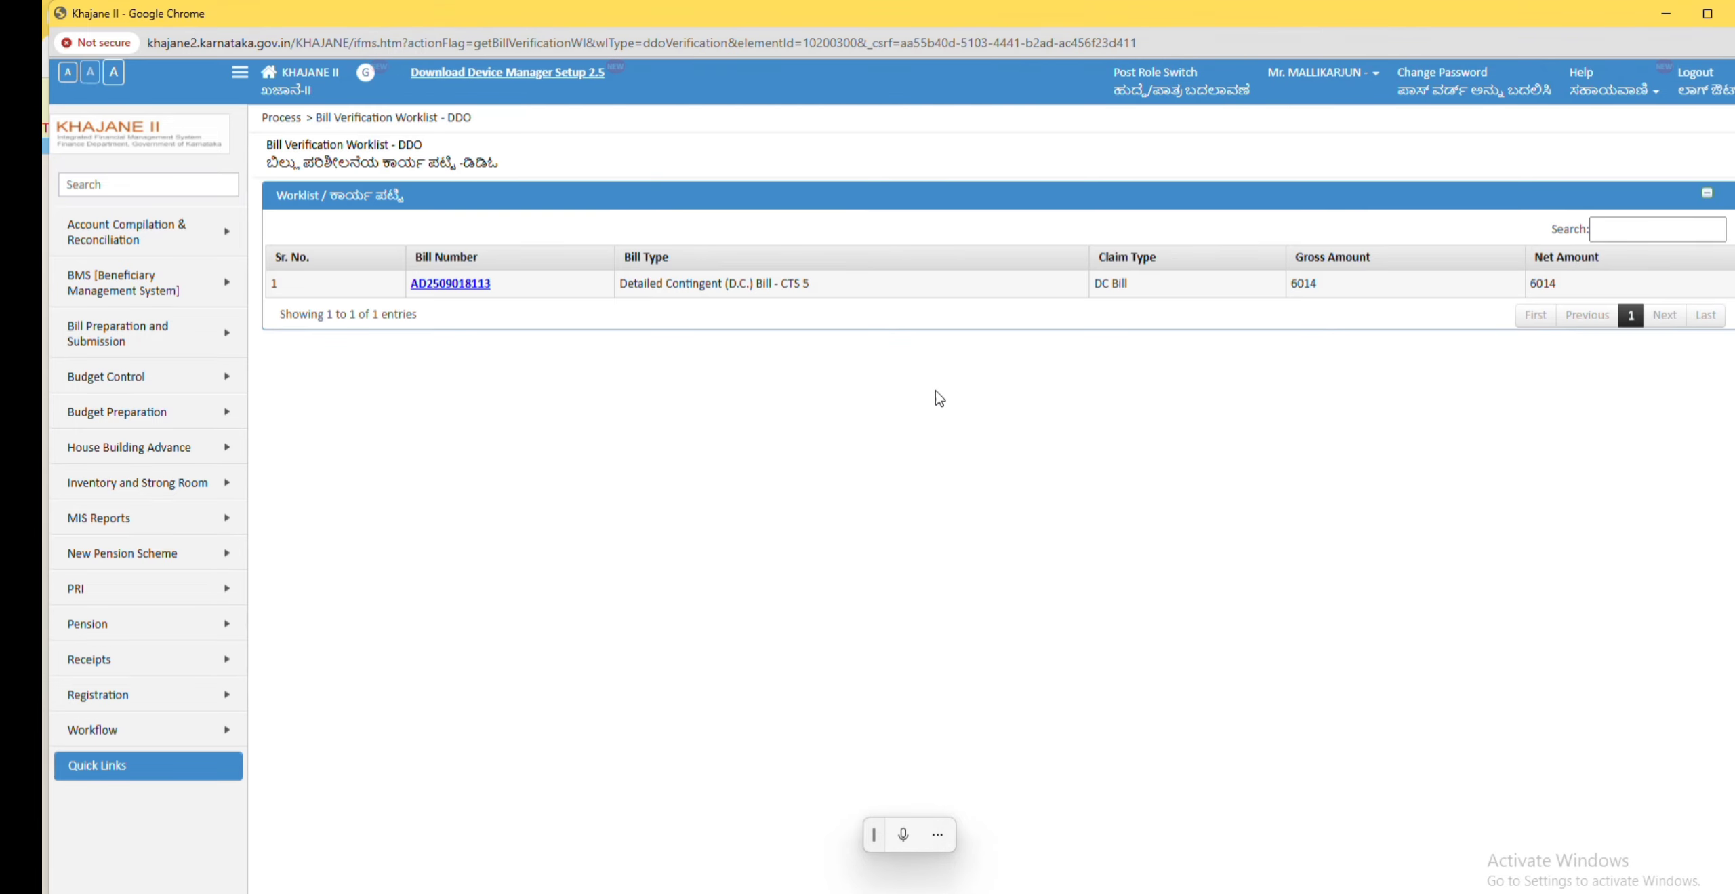
left_click(464, 282)
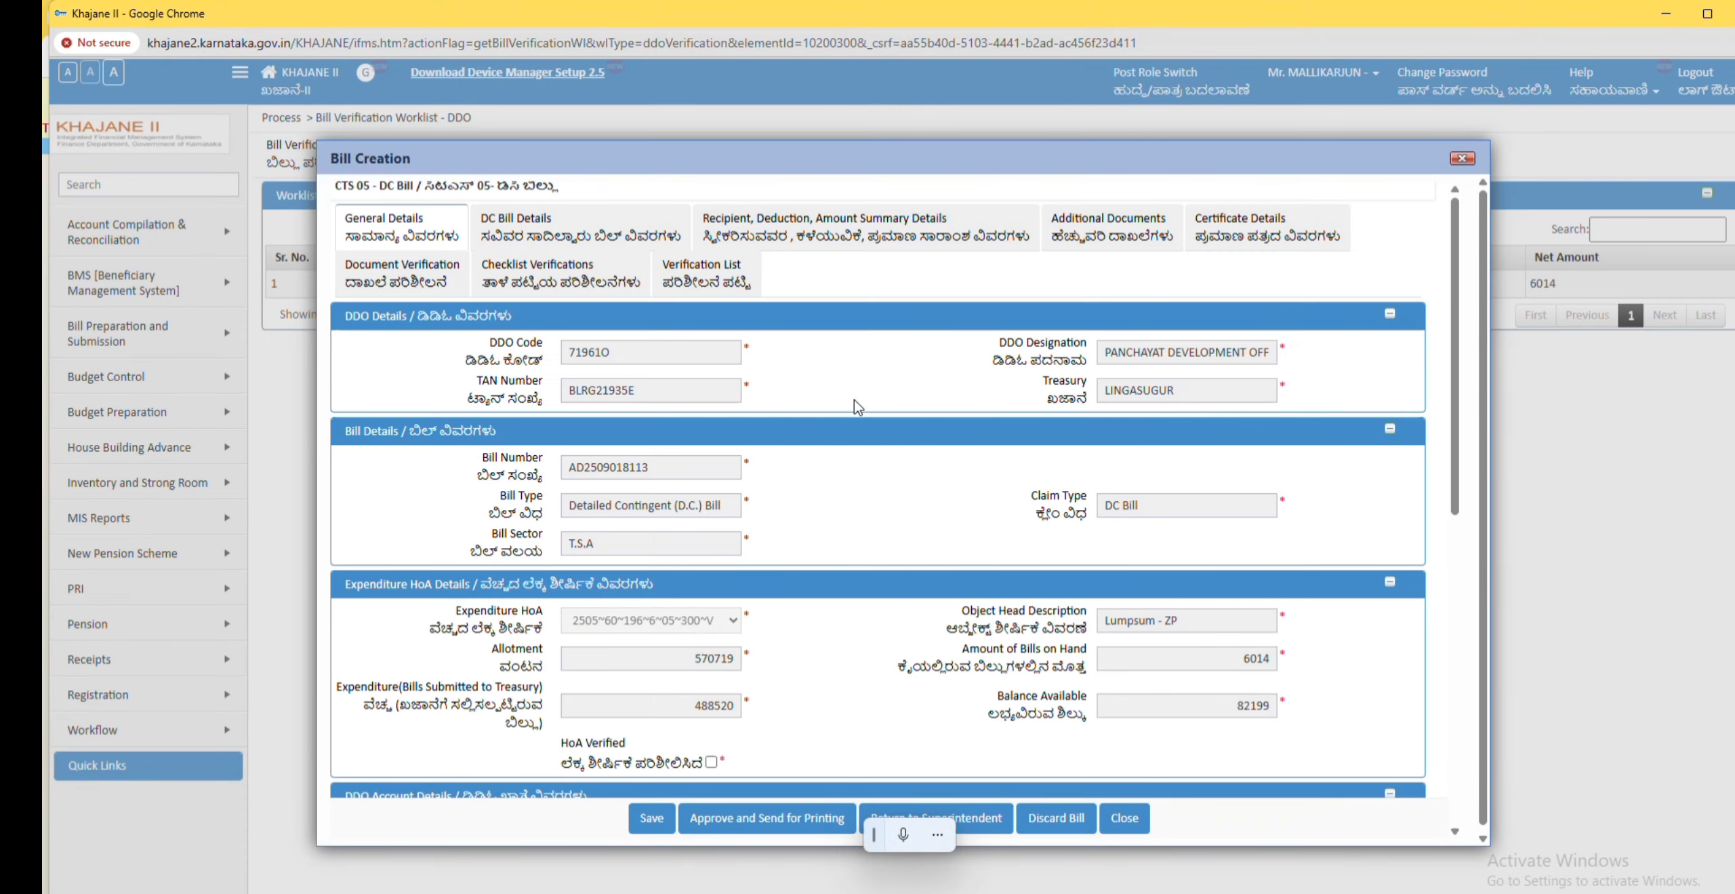
scroll(813, 393, "down", 12)
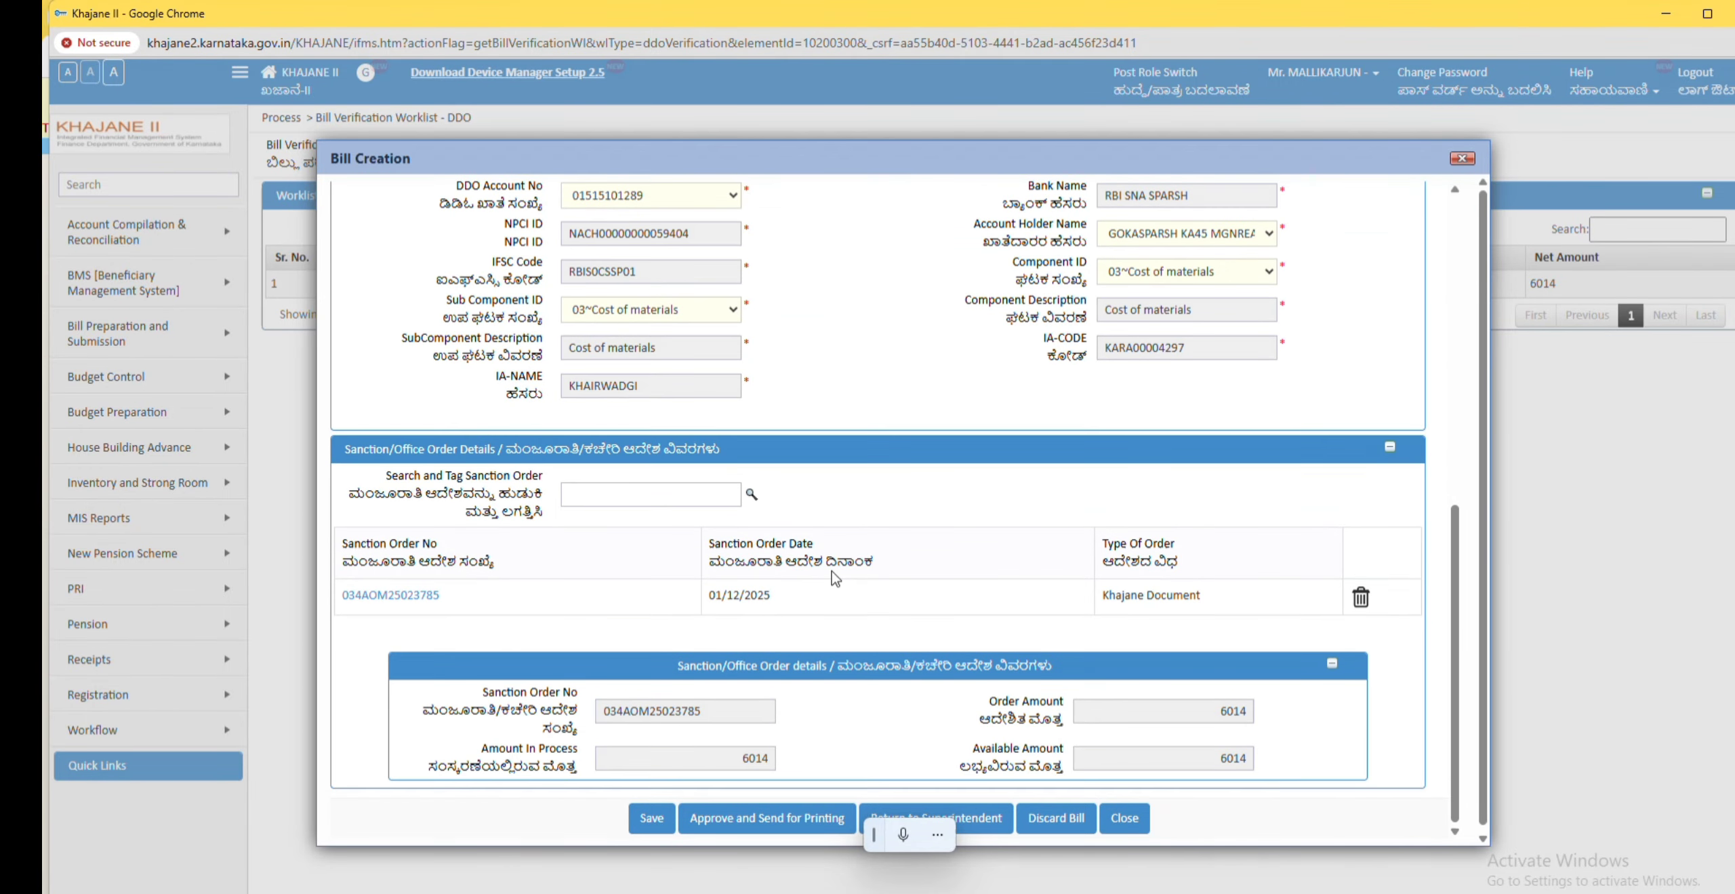
scroll(879, 577, "up", 12)
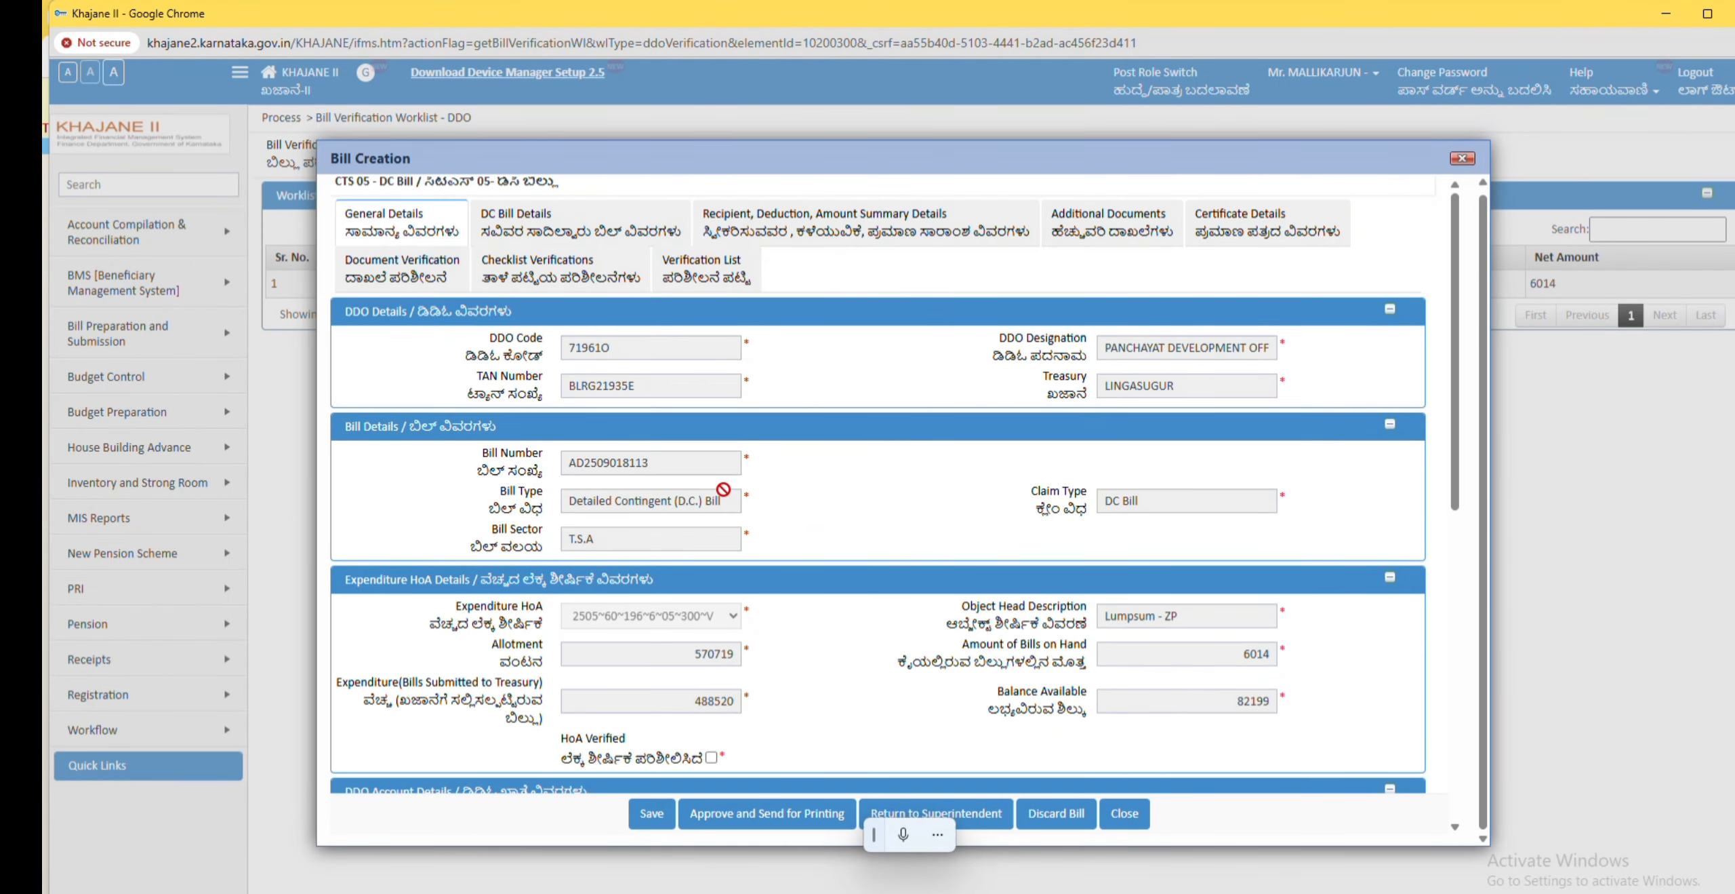
left_click(702, 275)
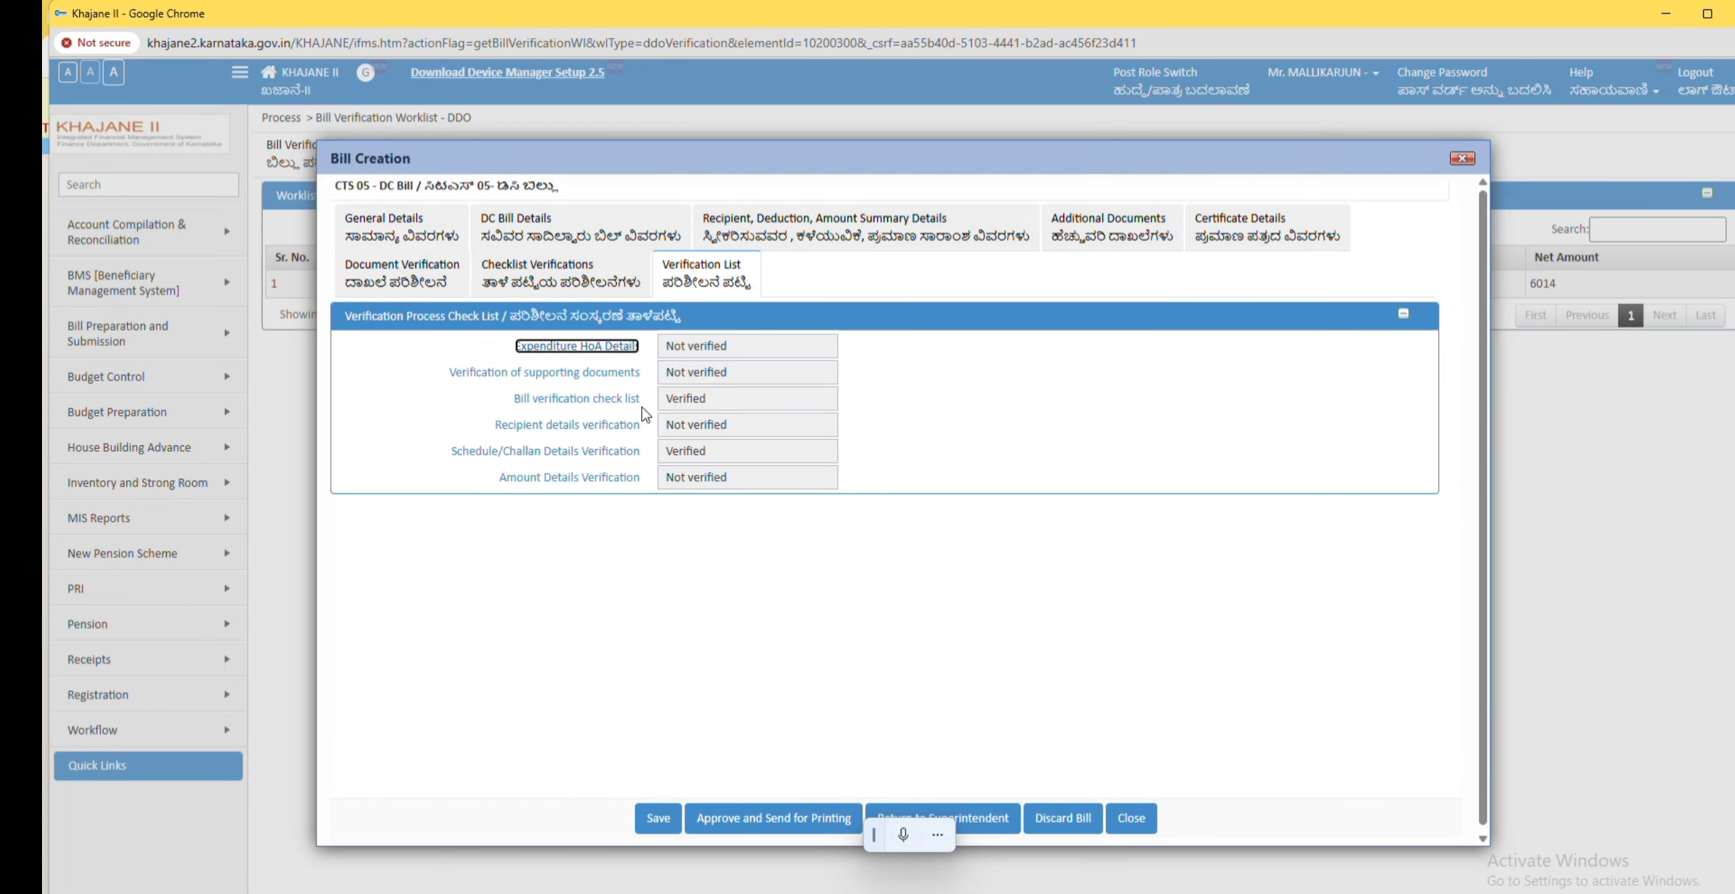
Step: Verify the expenditure HoA details by ticking HoA Verified
left_click(590, 347)
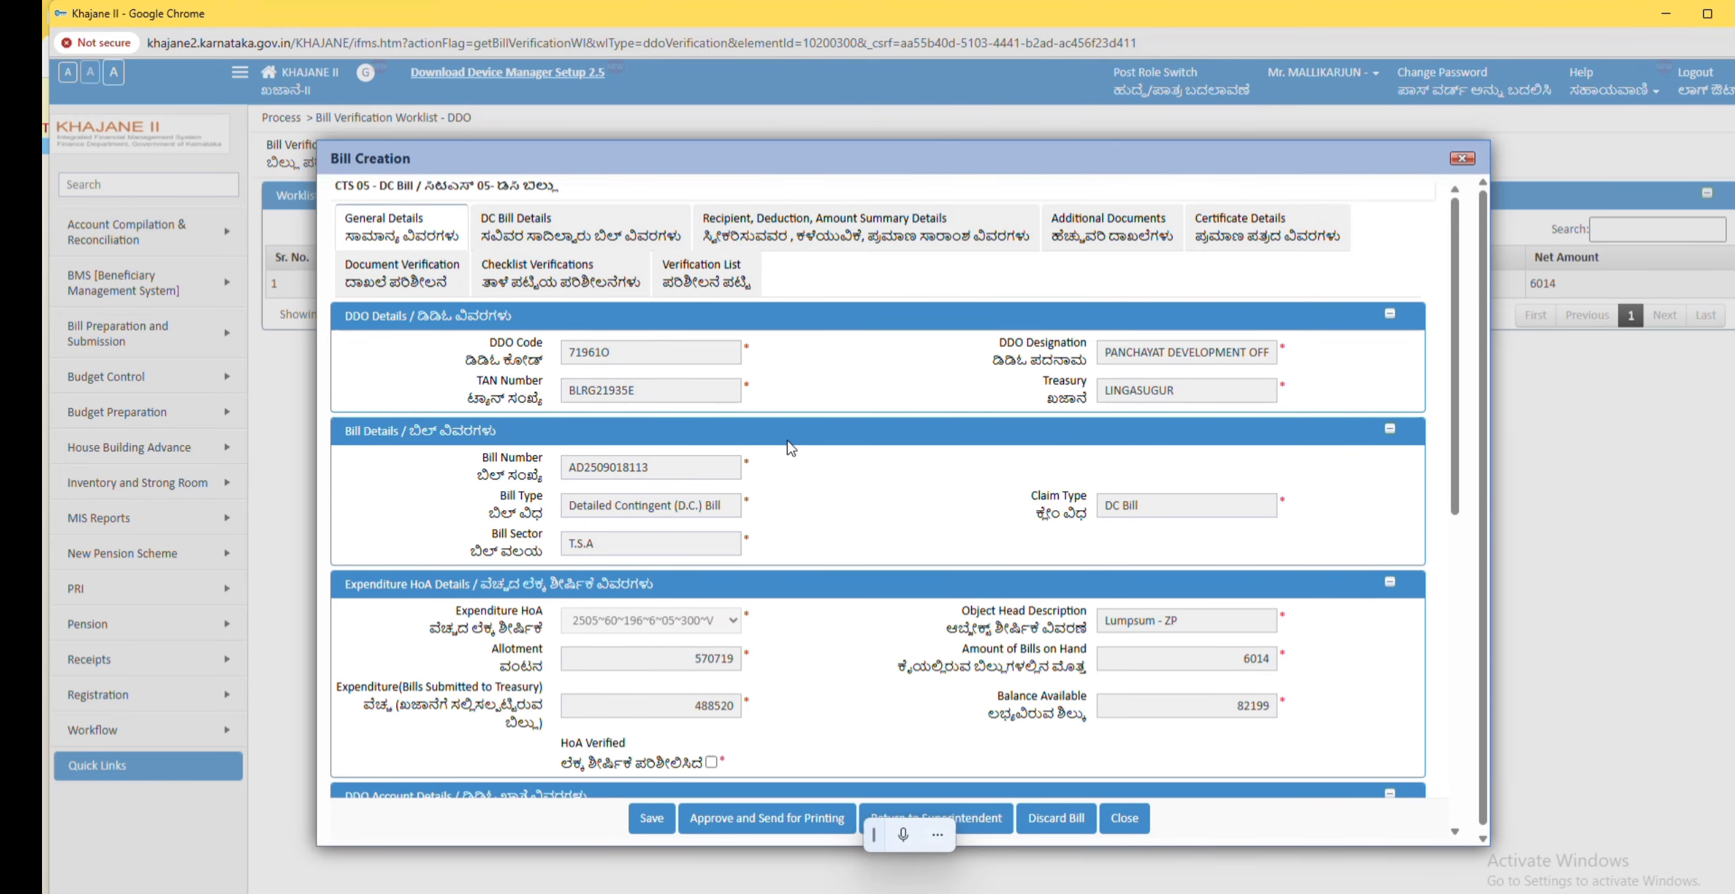
left_click(712, 490)
scroll(804, 608, "down", 6)
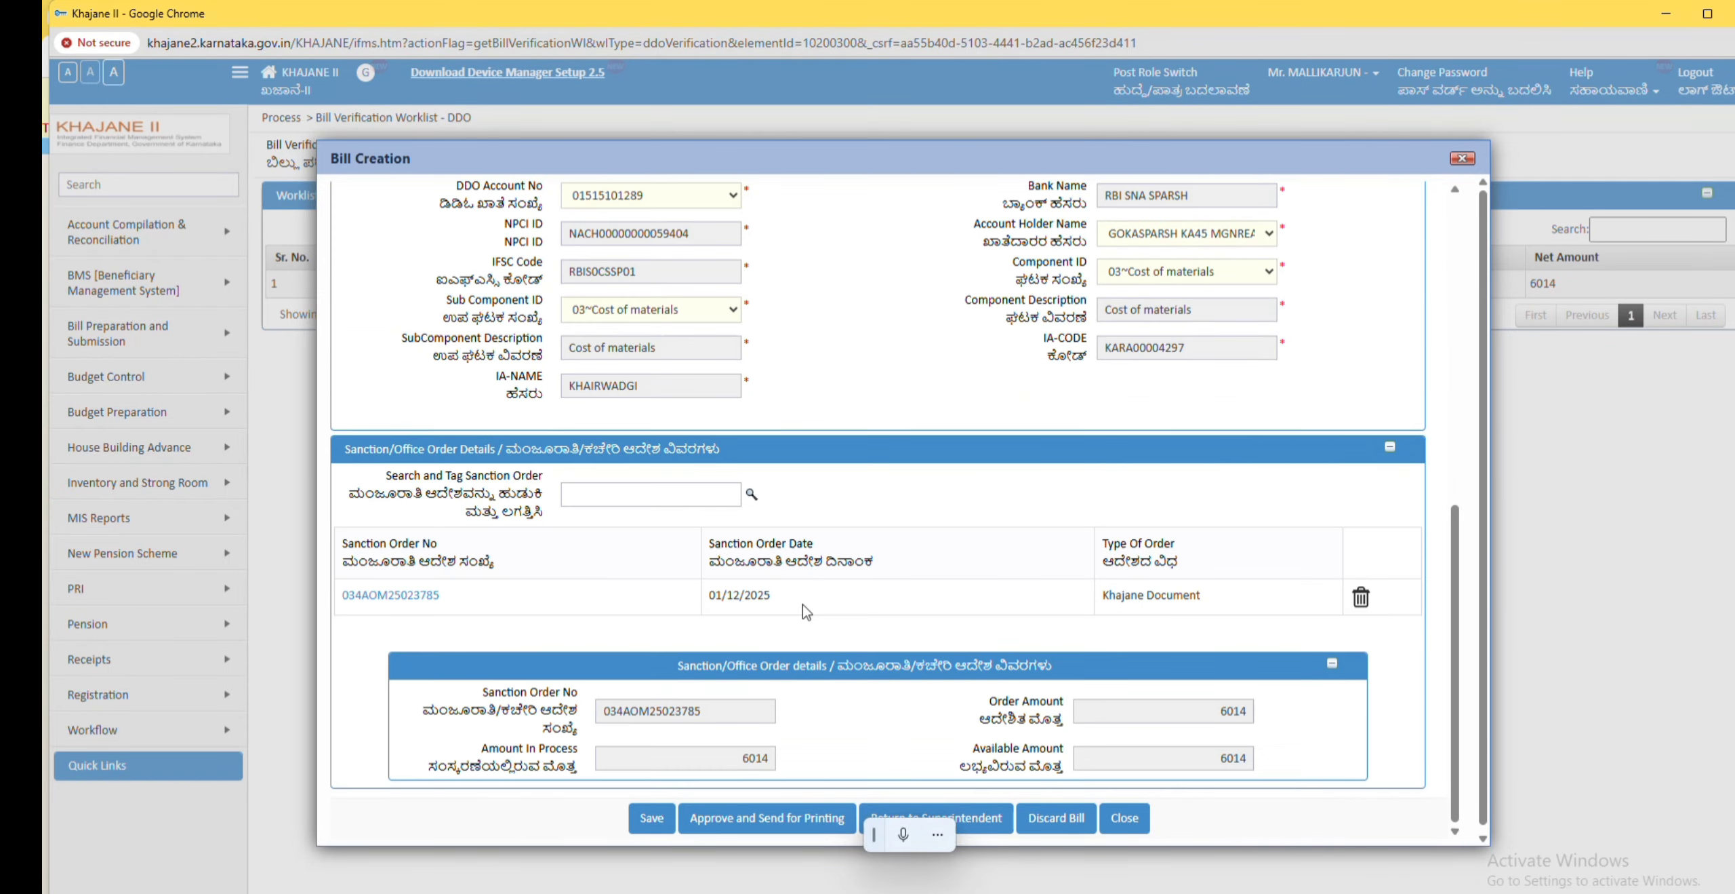
scroll(841, 657, "up", 8)
scroll(828, 583, "up", 3)
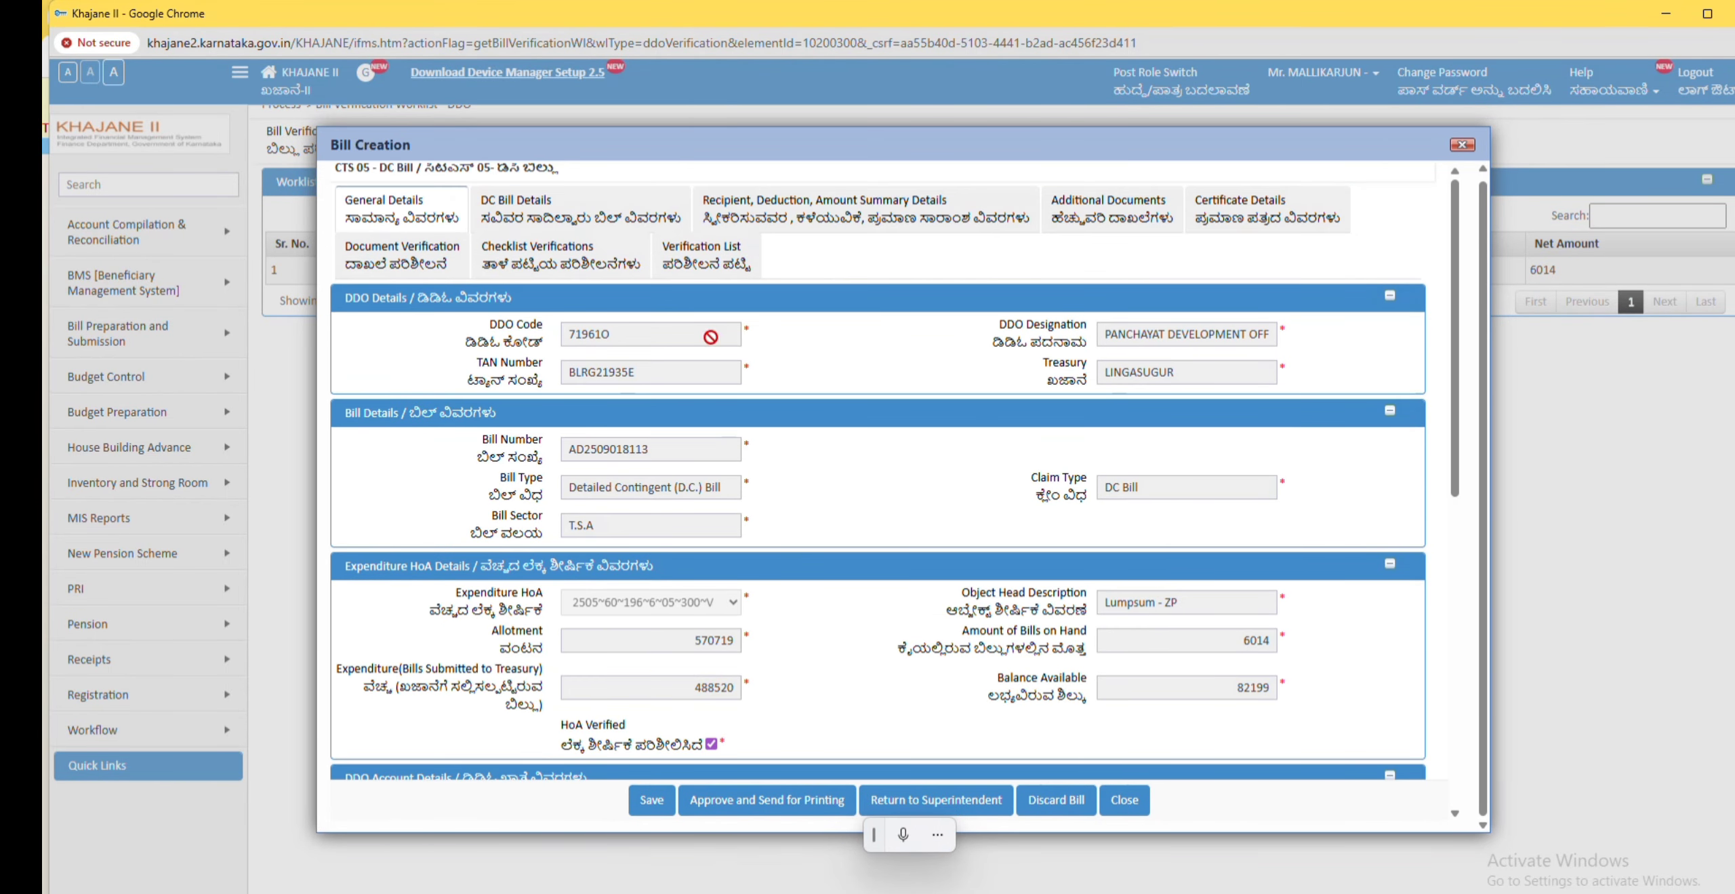
left_click(705, 256)
Step: Mark all three supporting documents as verified in document verification
left_click(615, 354)
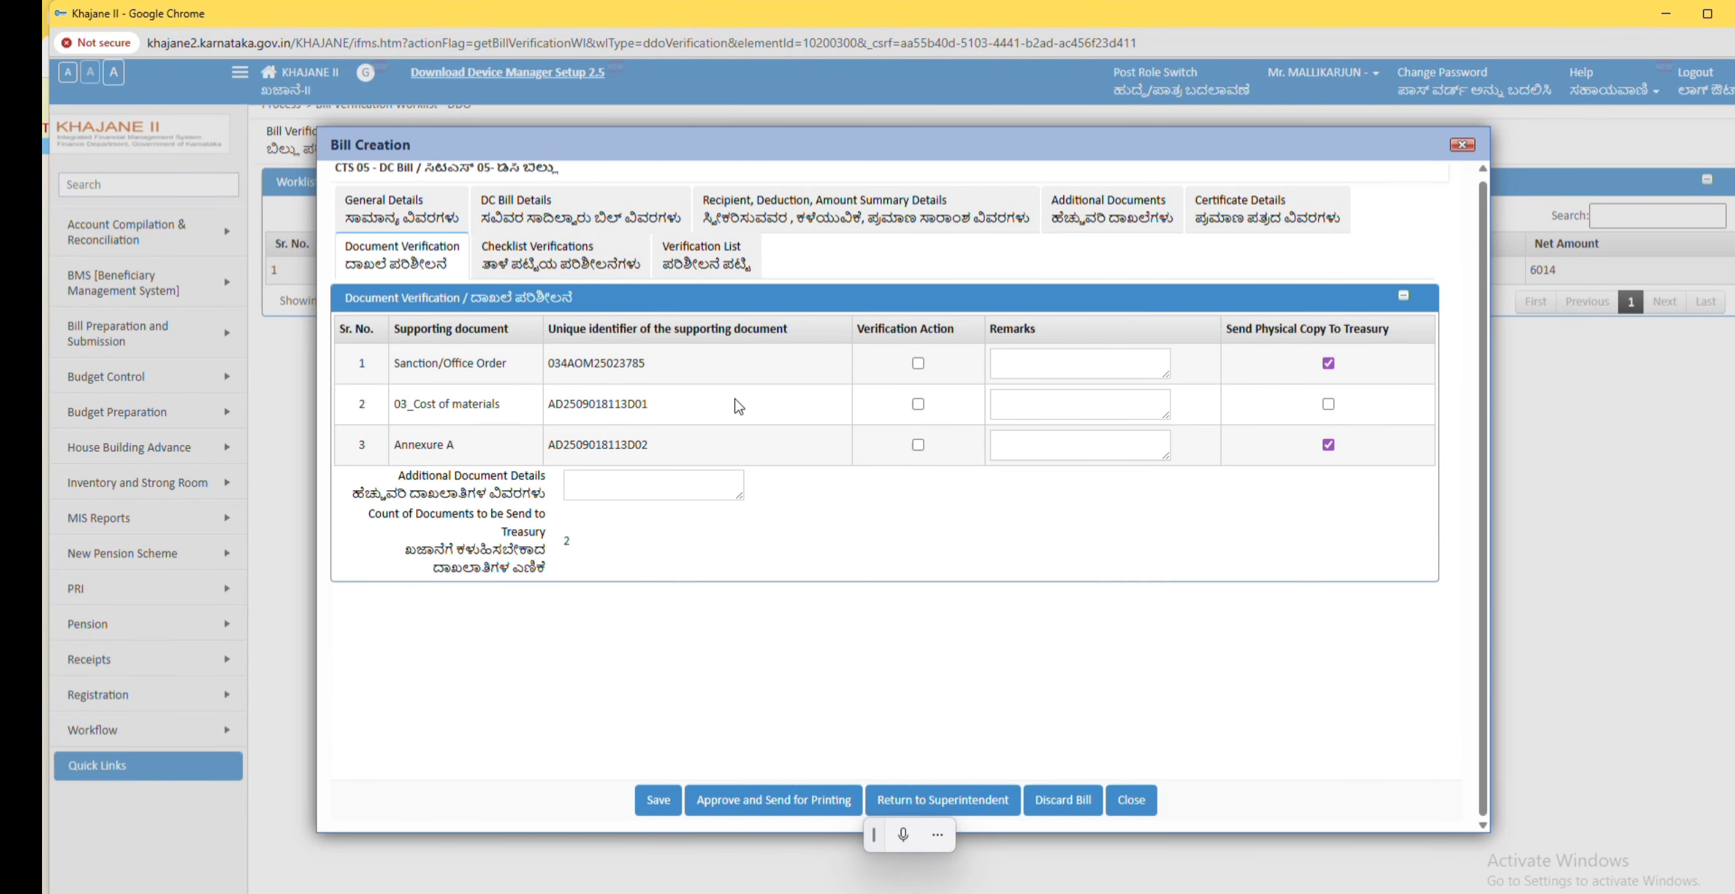
left_click(920, 366)
left_click(919, 403)
left_click(918, 444)
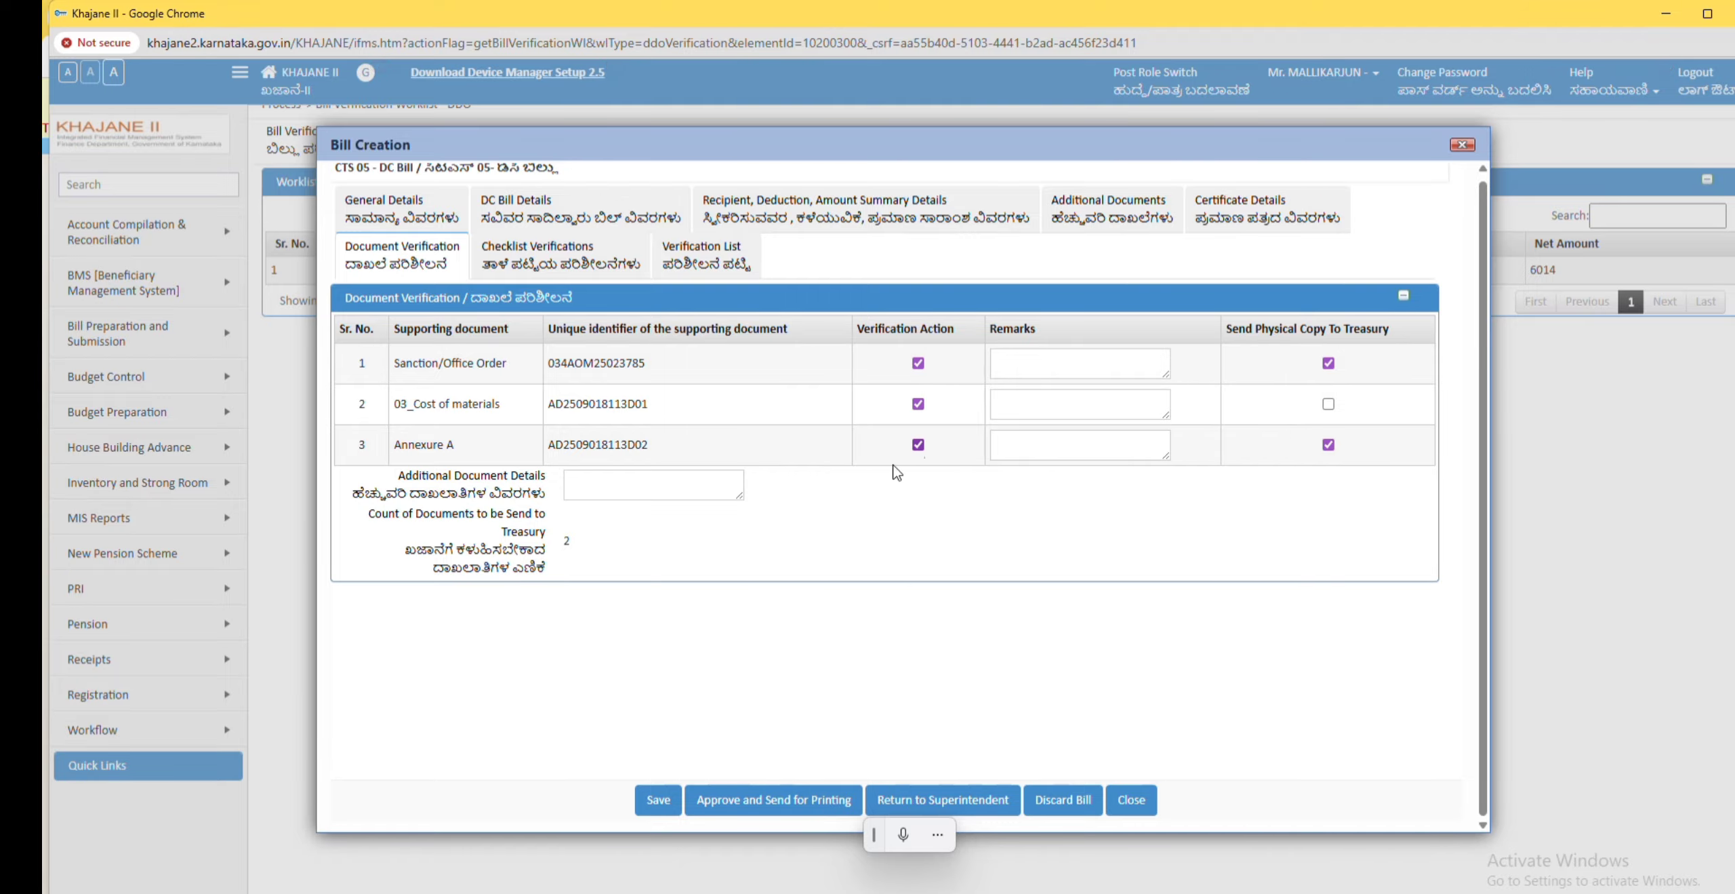
left_click(707, 256)
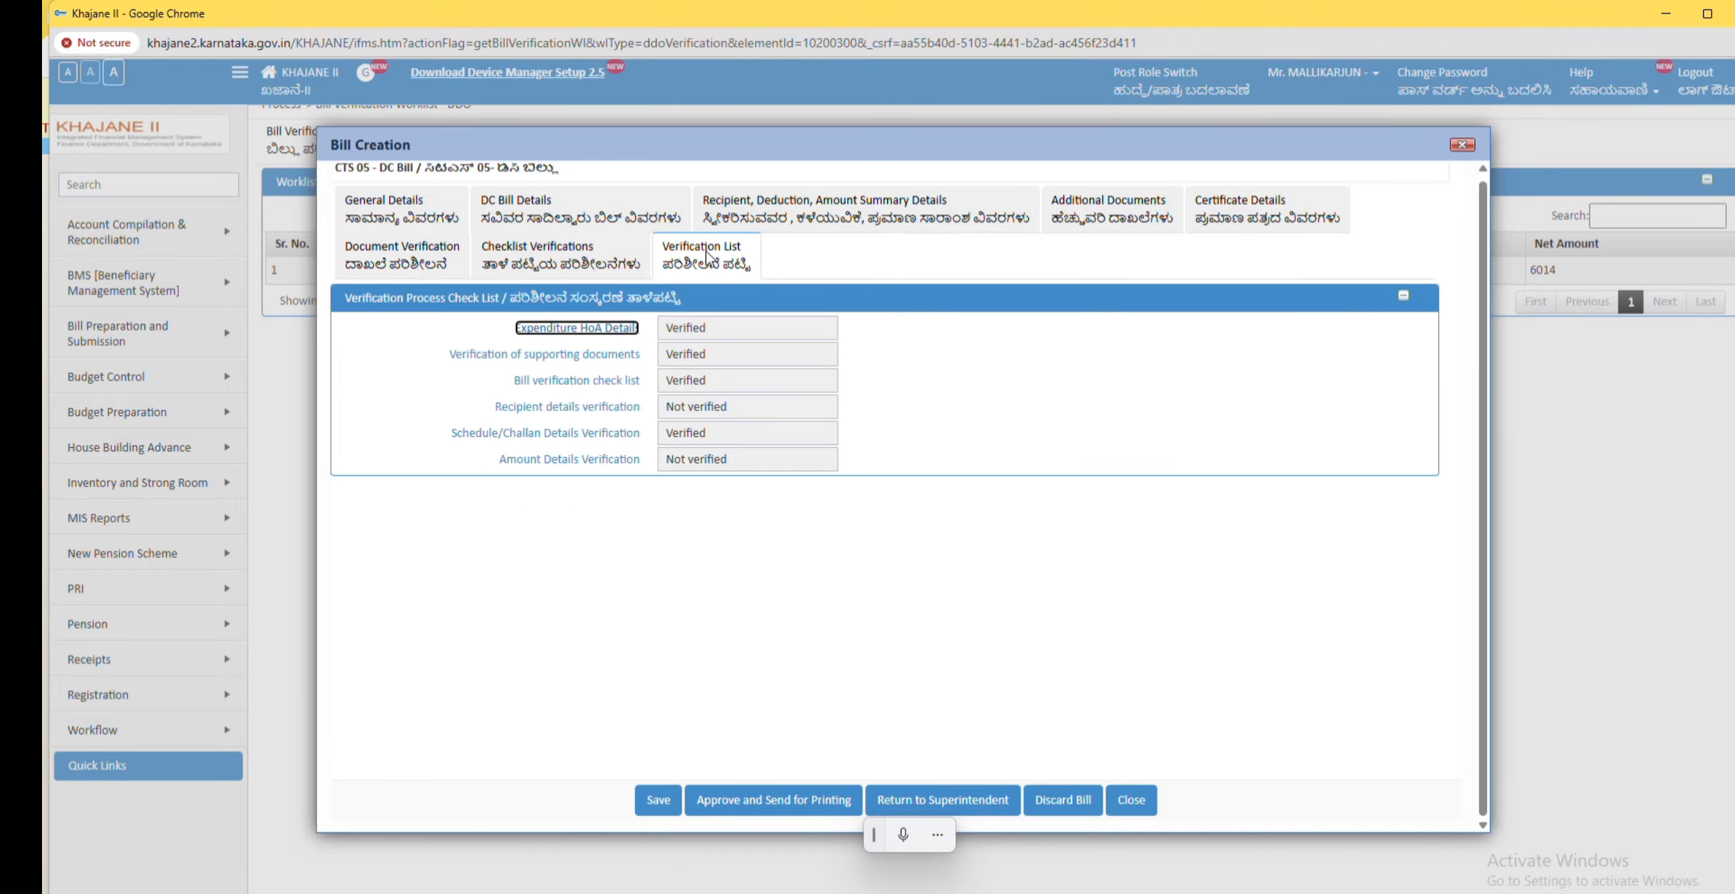
Step: Tick Recipient Details Verified and Amount Details Verified on the recipient and amount summary details
left_click(615, 407)
left_click(976, 575)
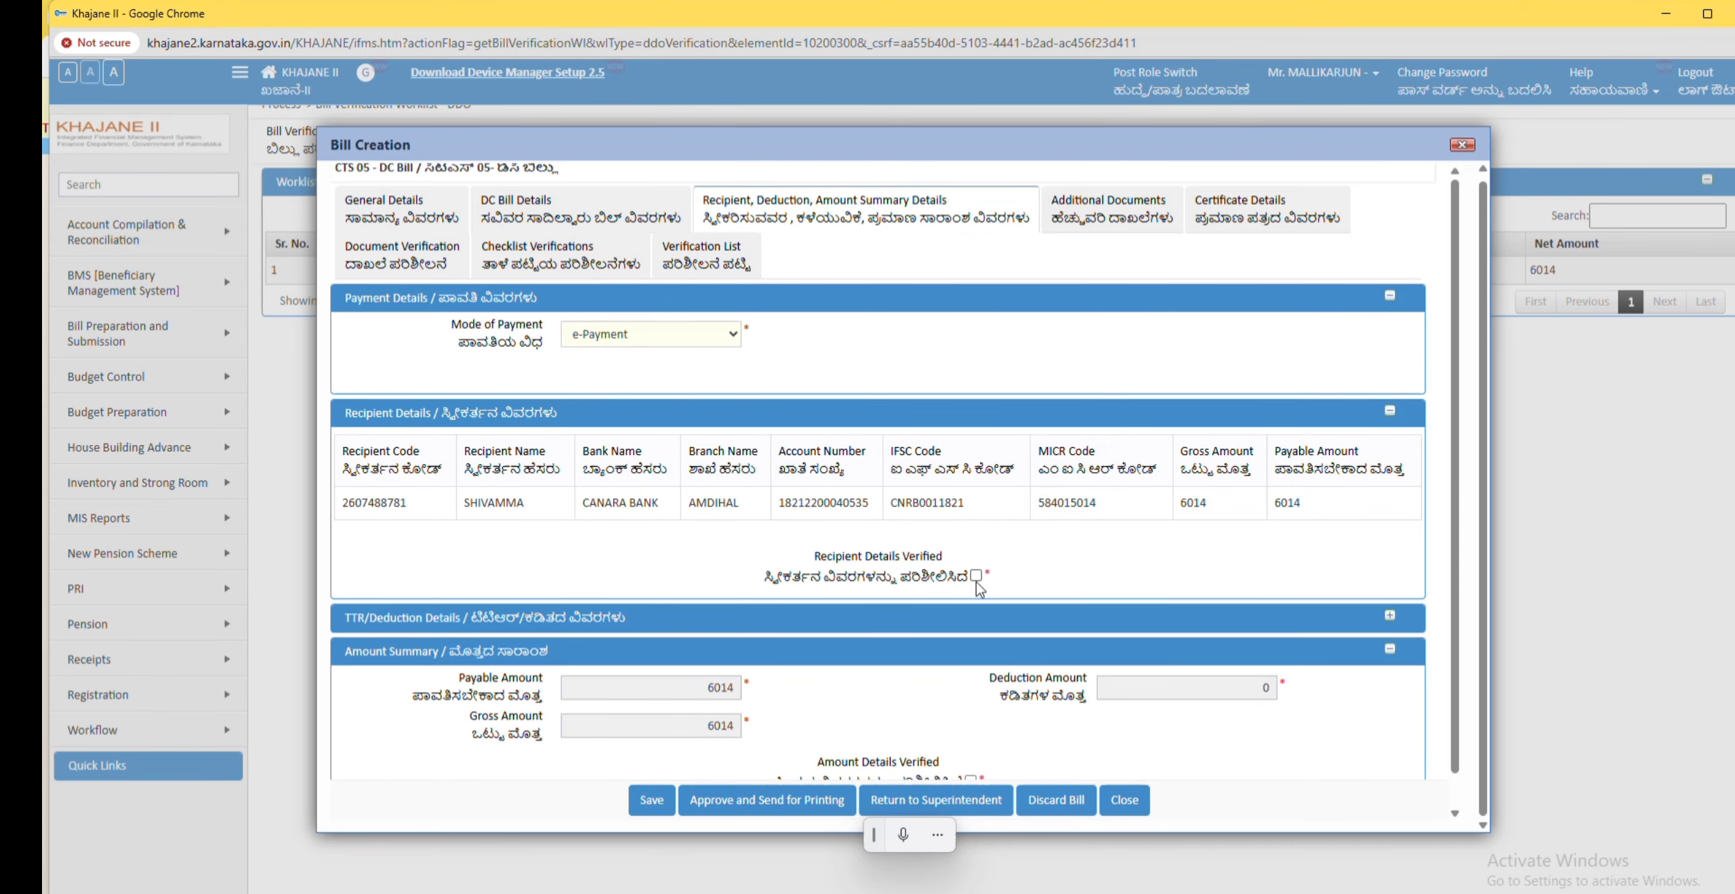
left_click(705, 255)
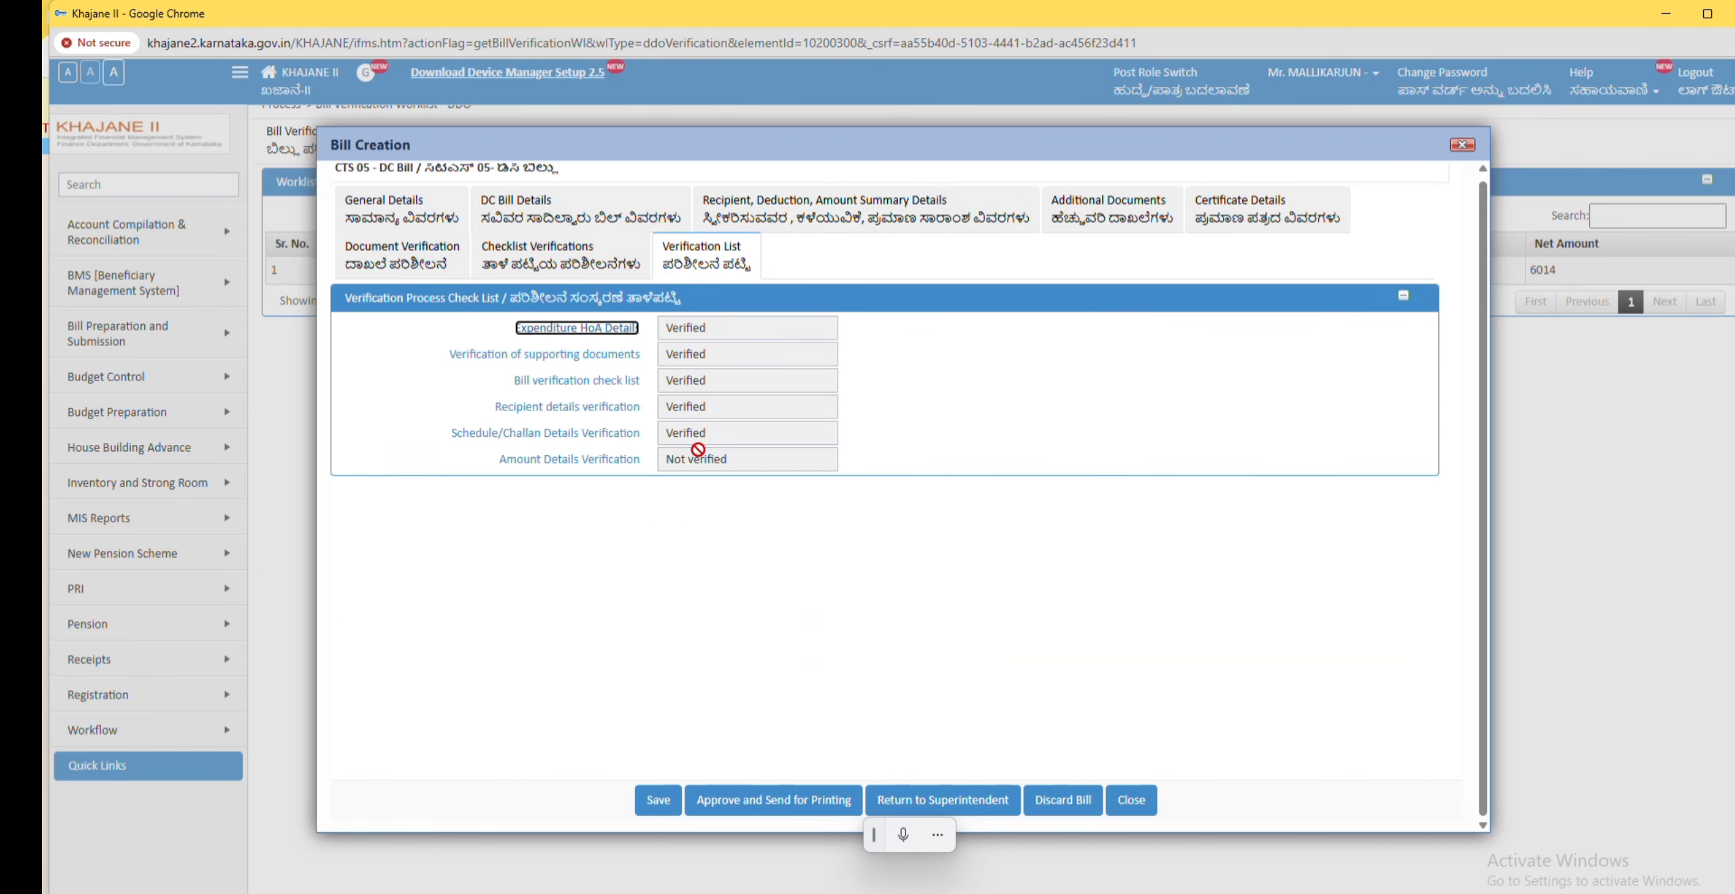
left_click(599, 462)
scroll(976, 712, "down", 1)
left_click(971, 746)
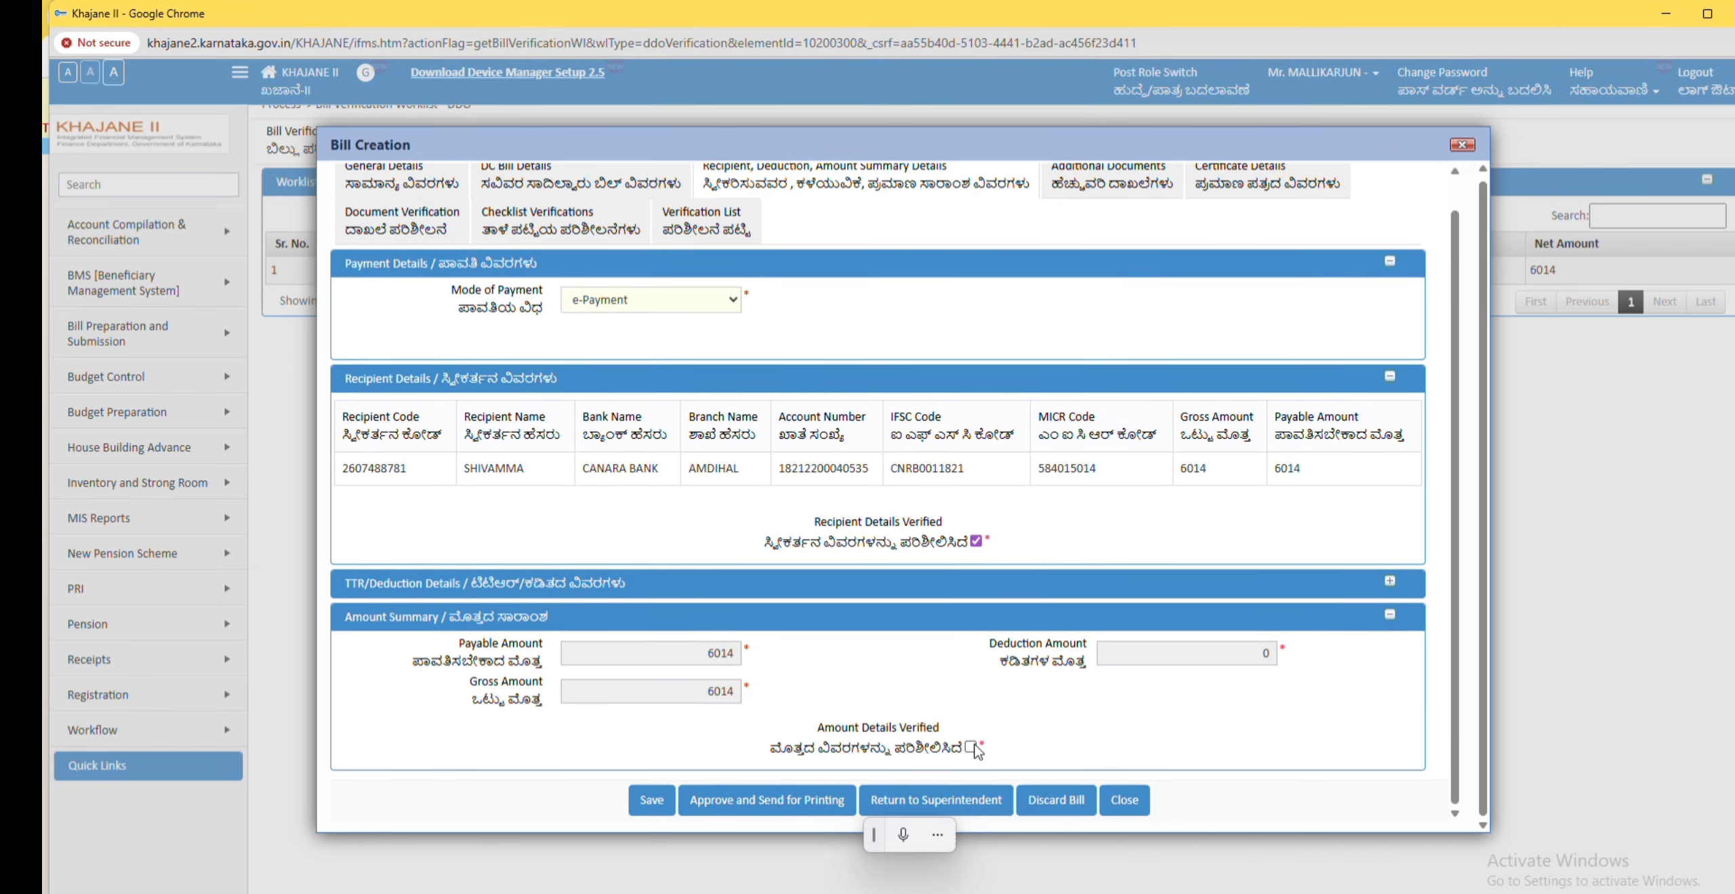
left_click(709, 221)
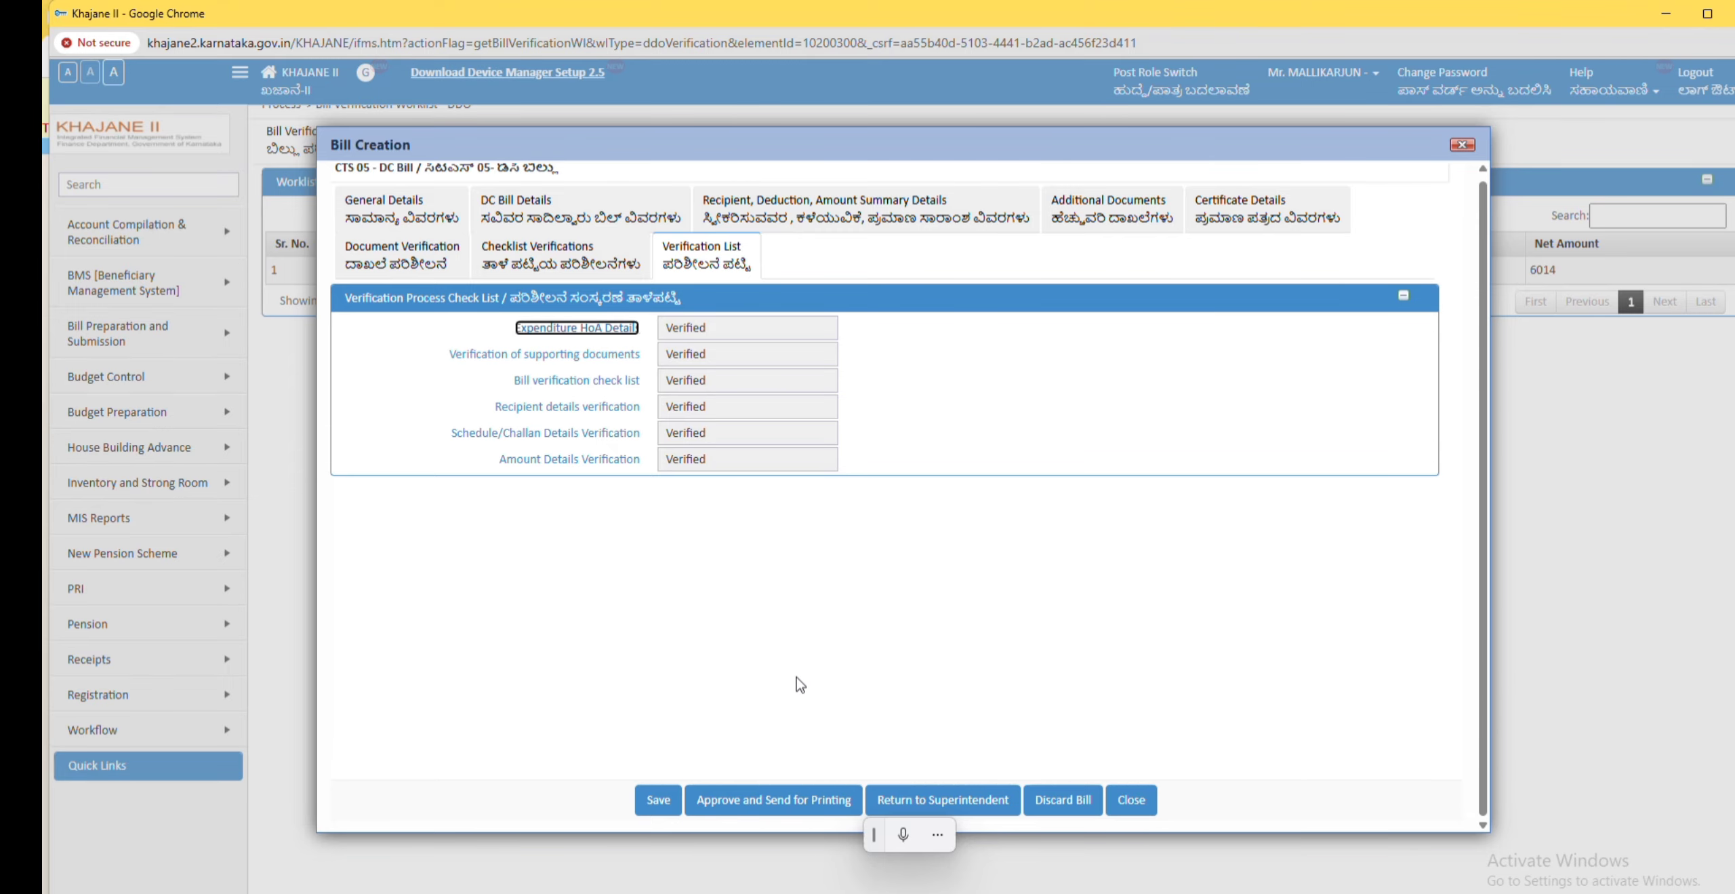
Step: Approve the bill and send it for printing, confirming the DDO account and signing with the digital certificate
left_click(757, 807)
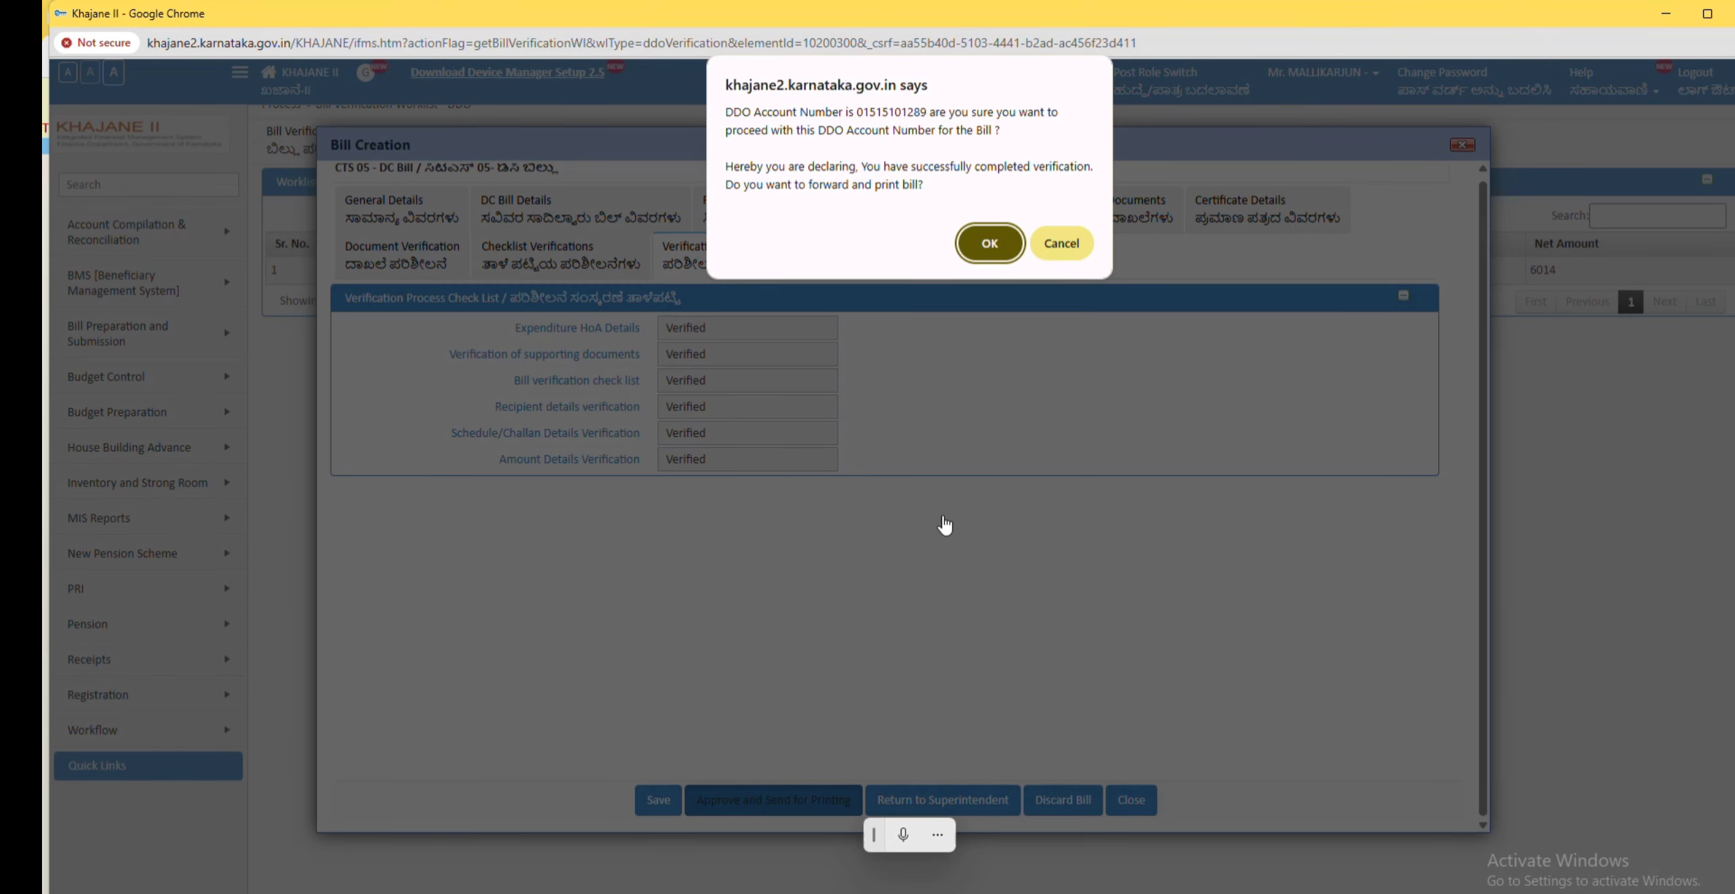
left_click(989, 245)
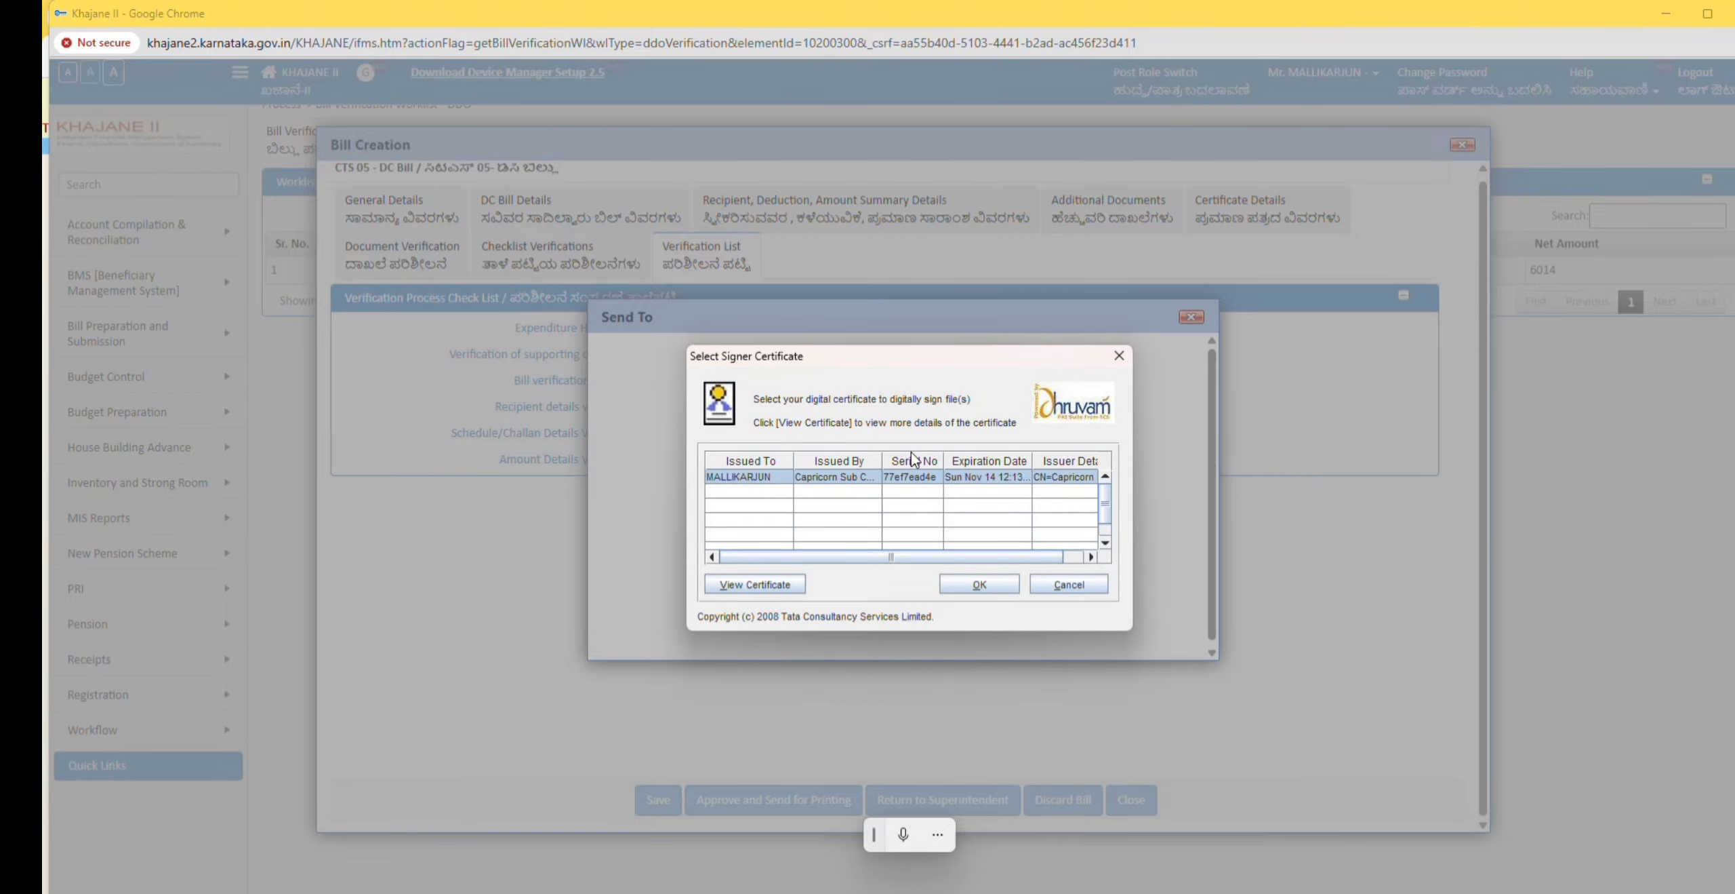
left_click(979, 586)
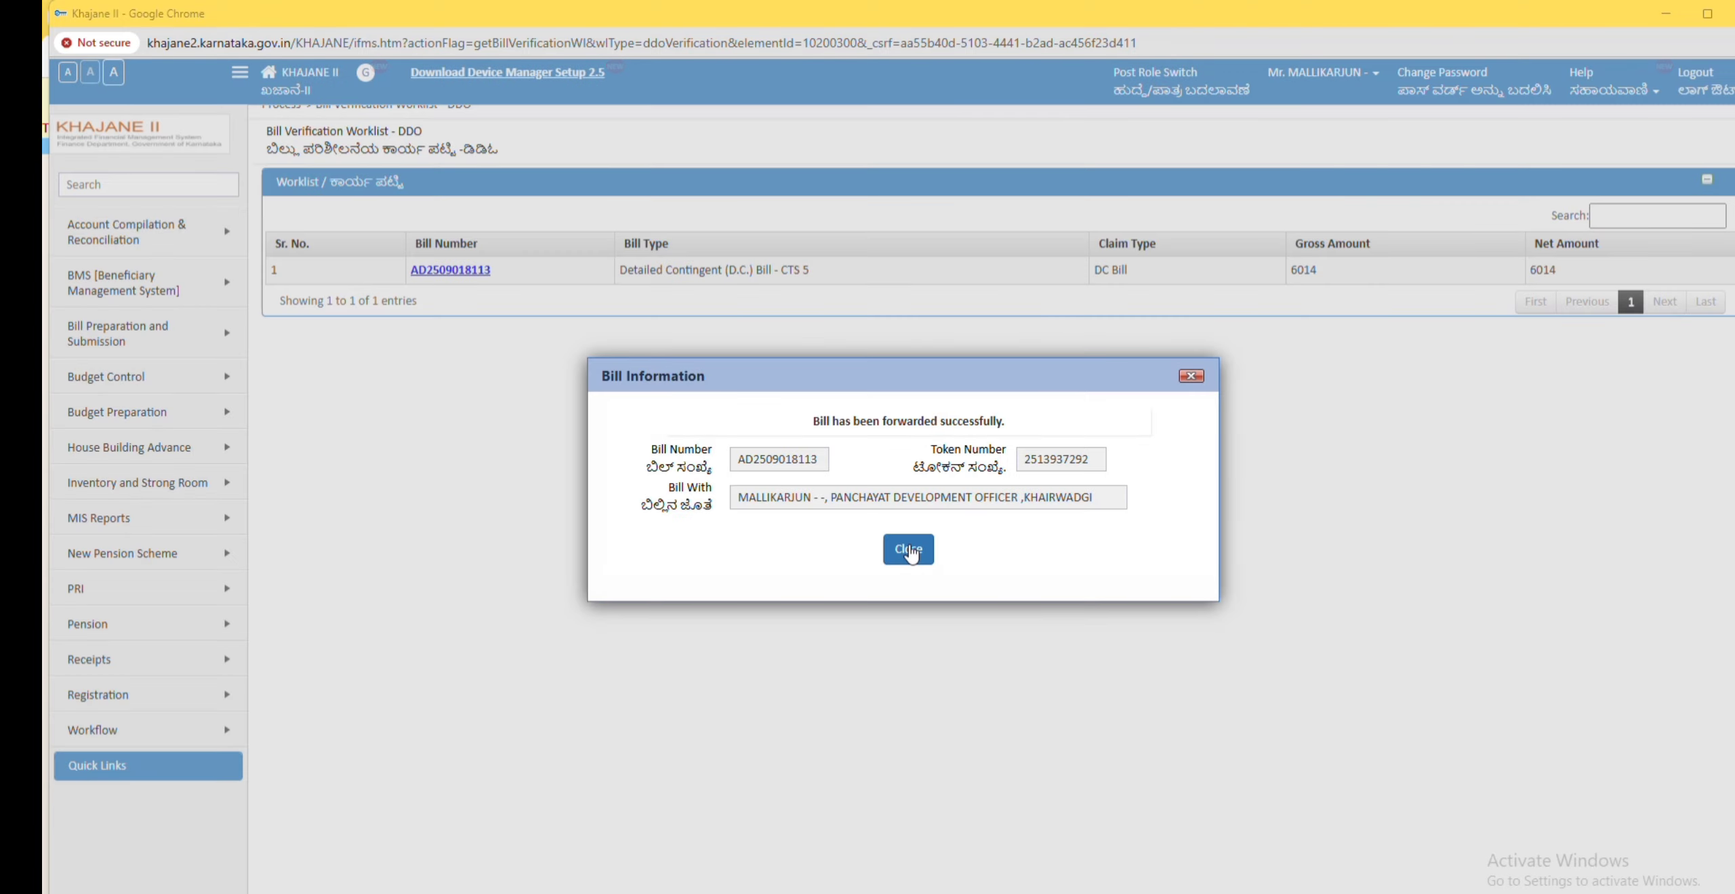
left_click(909, 549)
Step: Switch the role back to Caseworker
left_click(1166, 85)
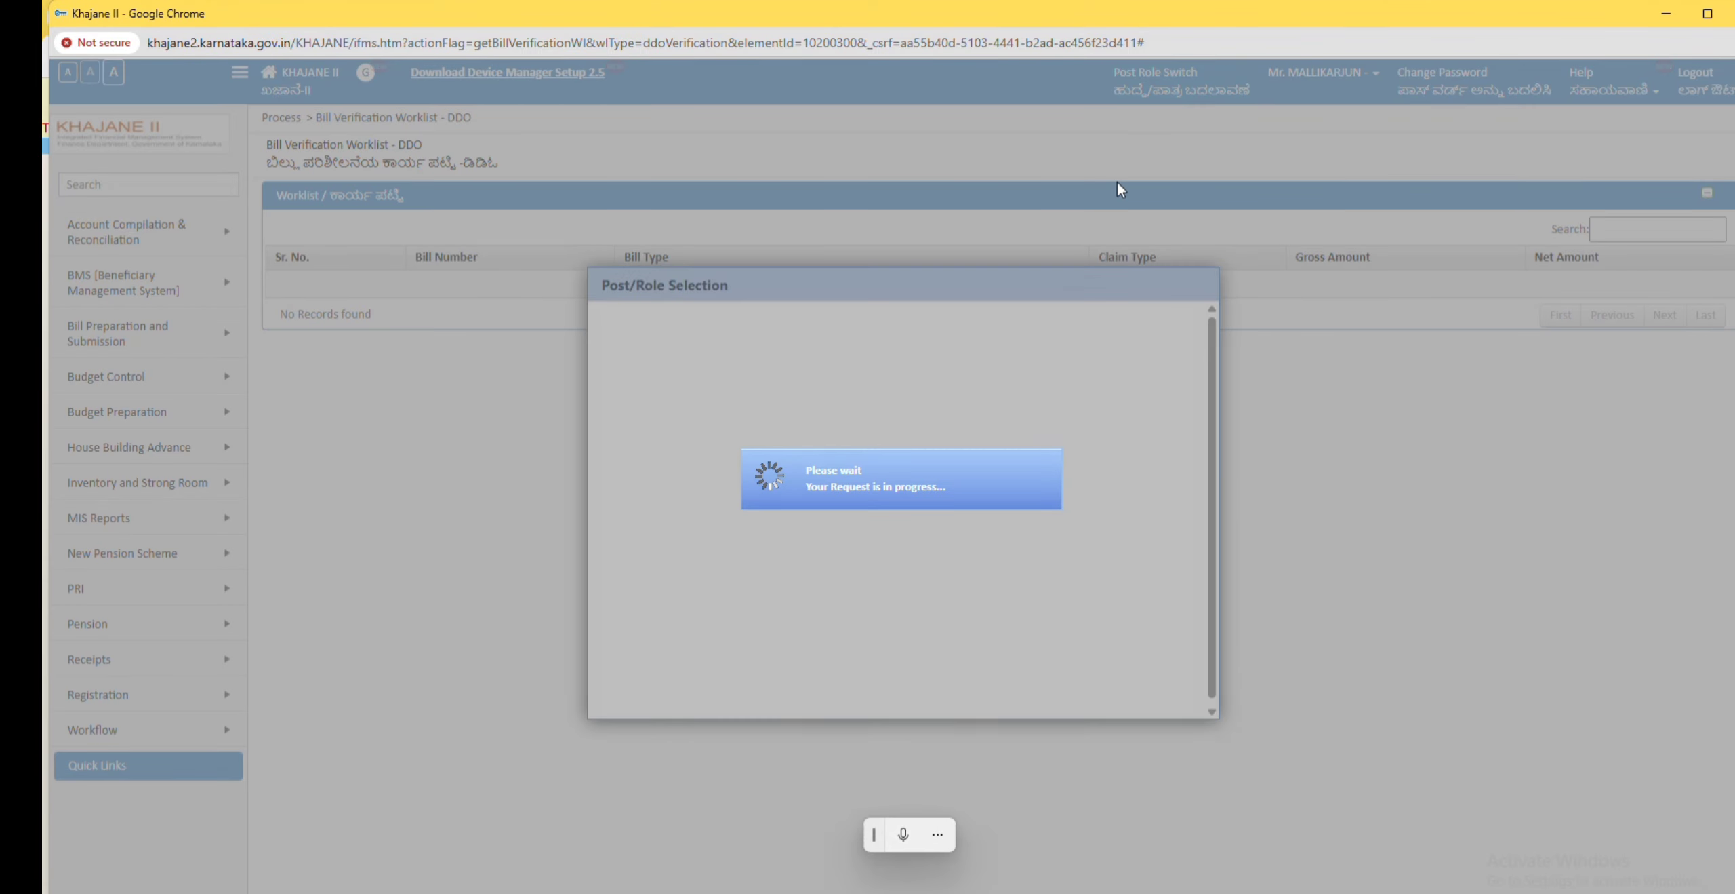
scroll(955, 381, "up", 2)
left_click(949, 375)
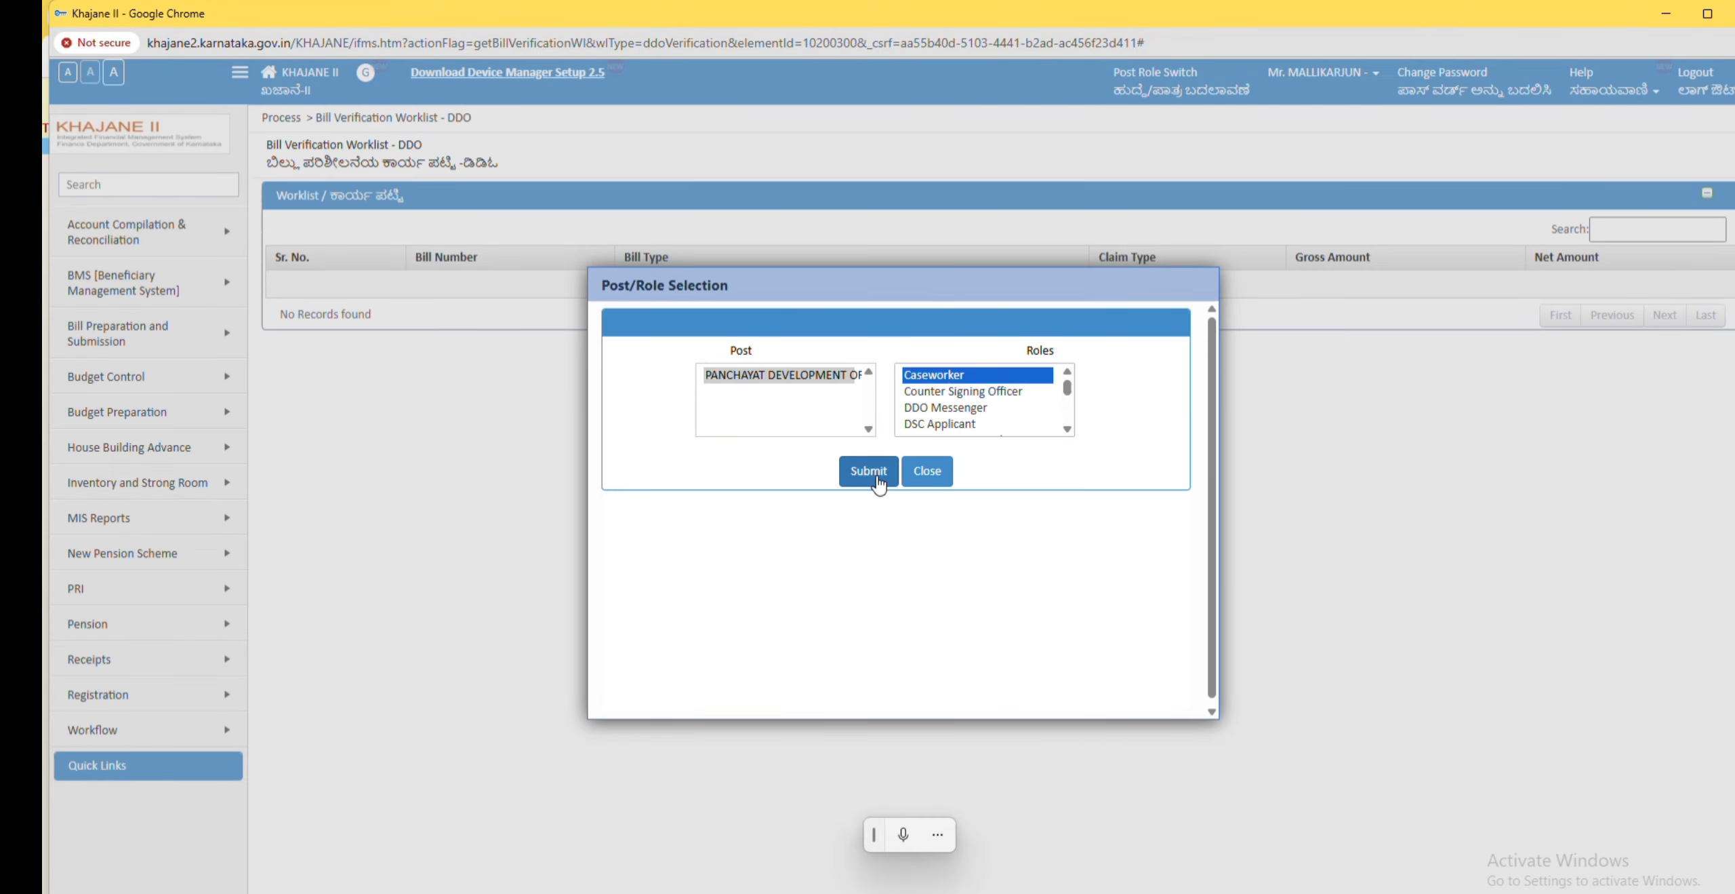
left_click(868, 473)
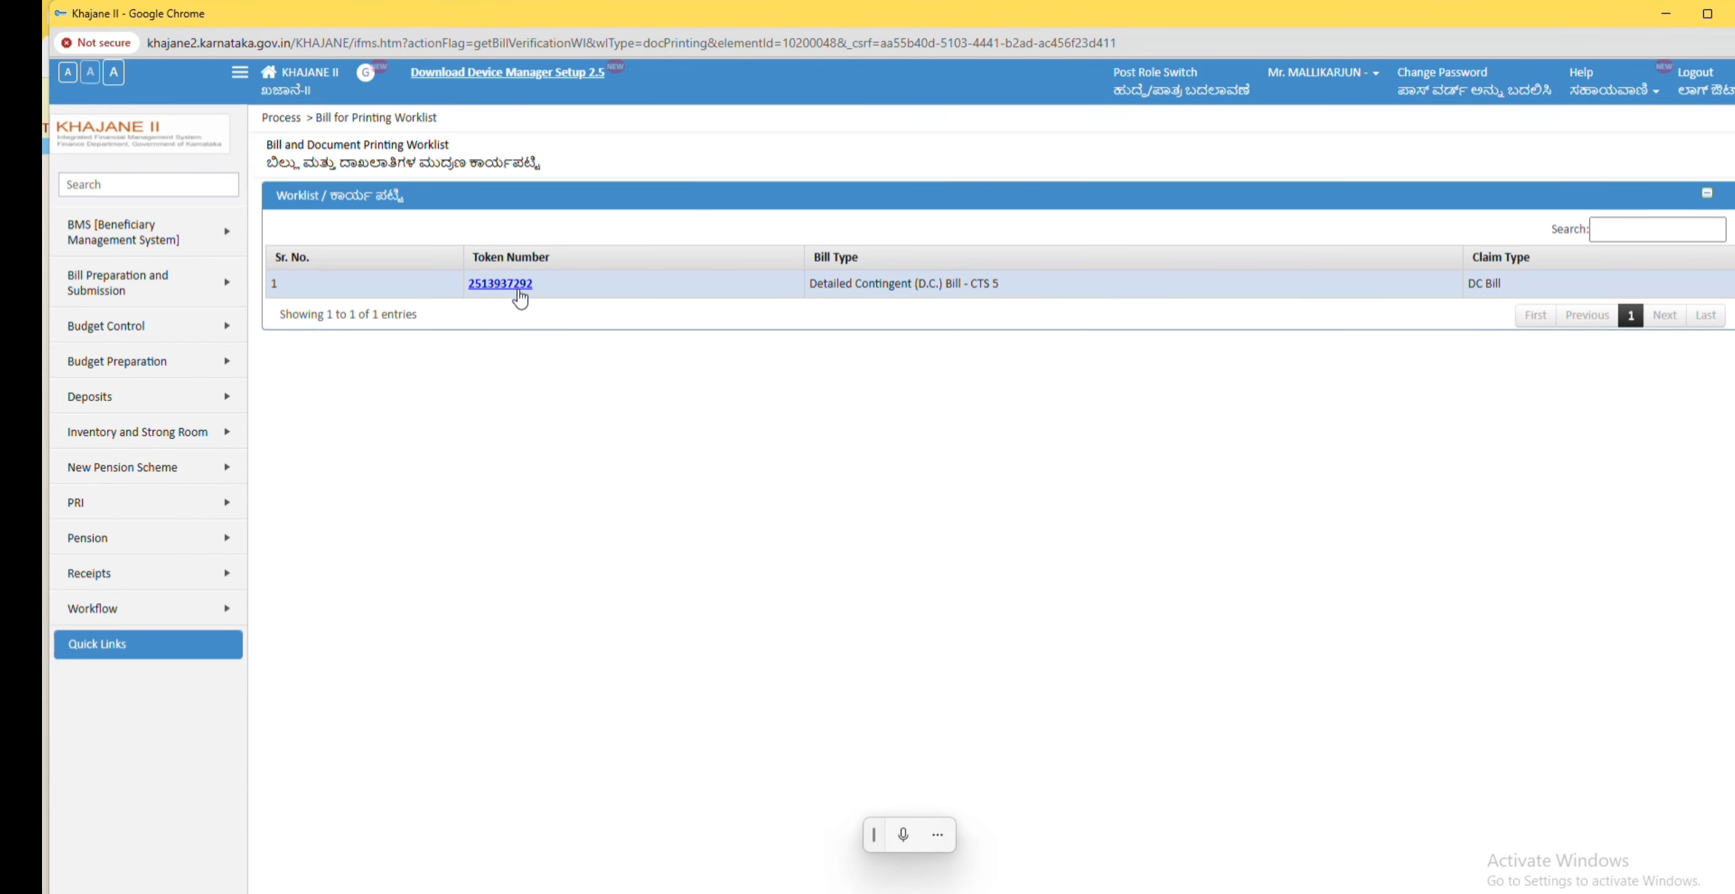
left_click(502, 283)
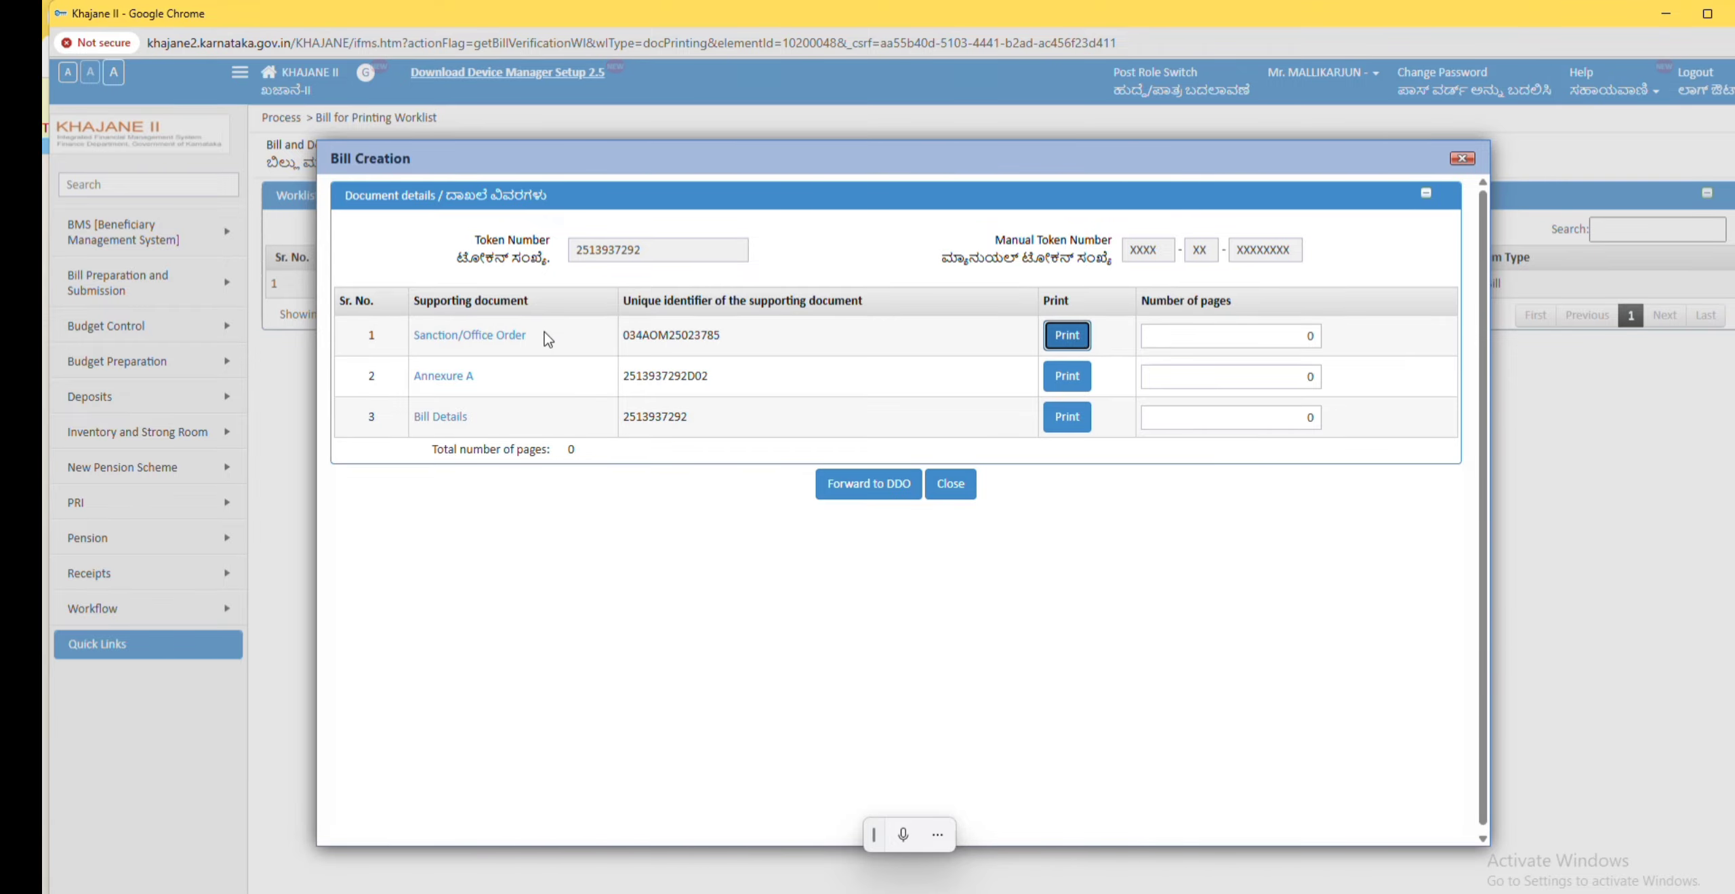
left_click_drag(532, 336, 463, 336)
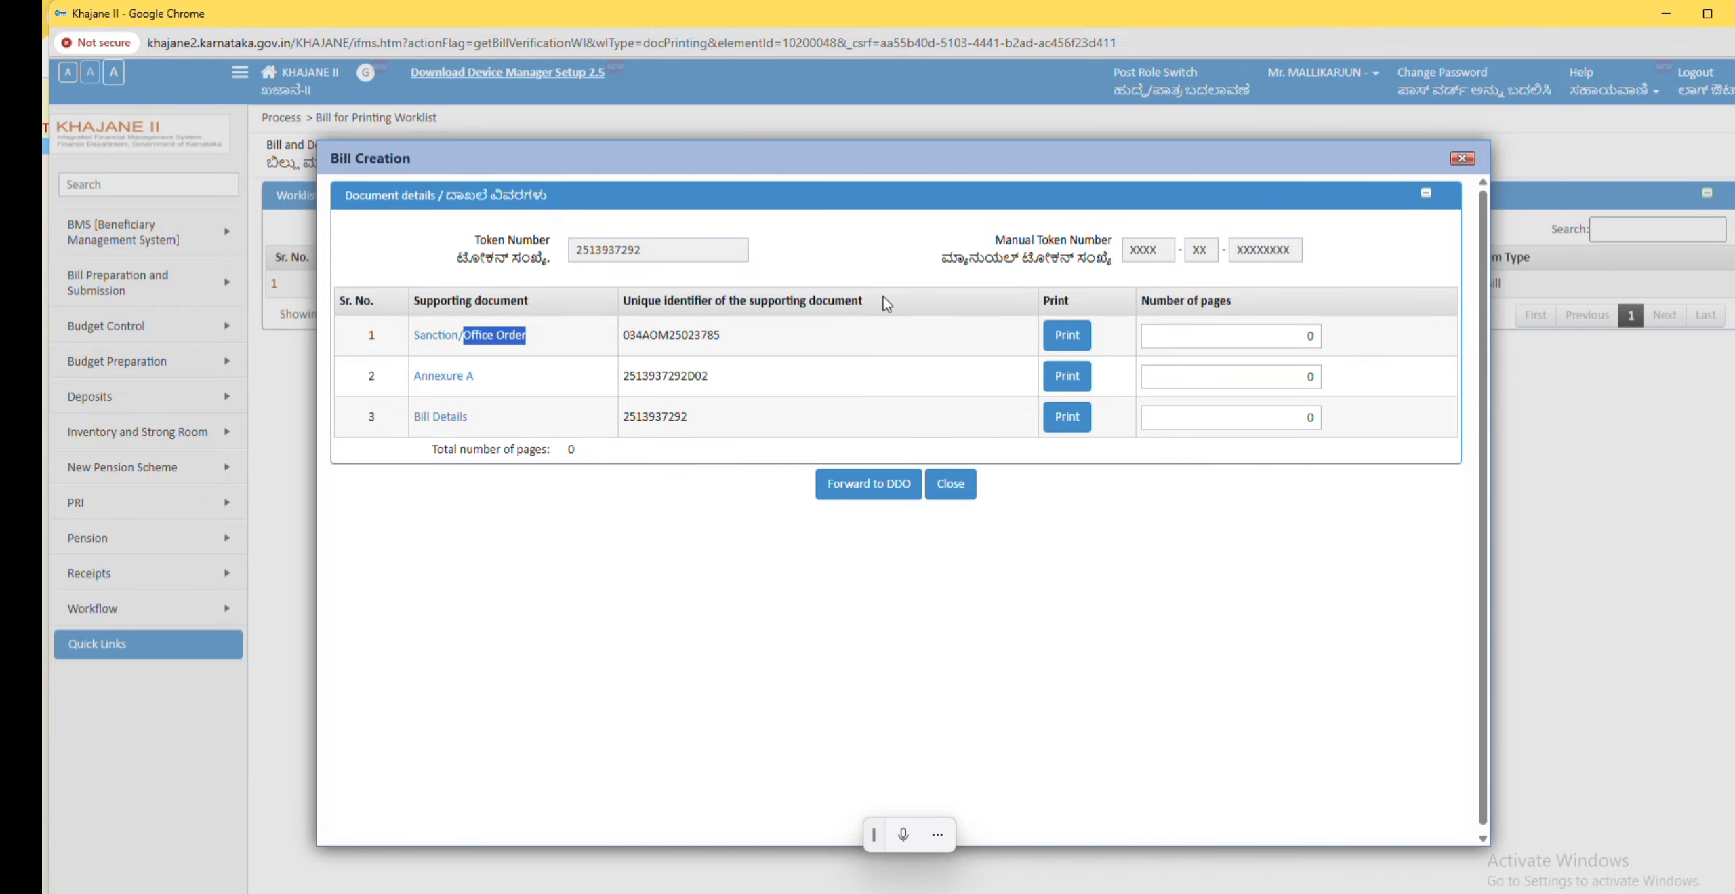
left_click(1065, 342)
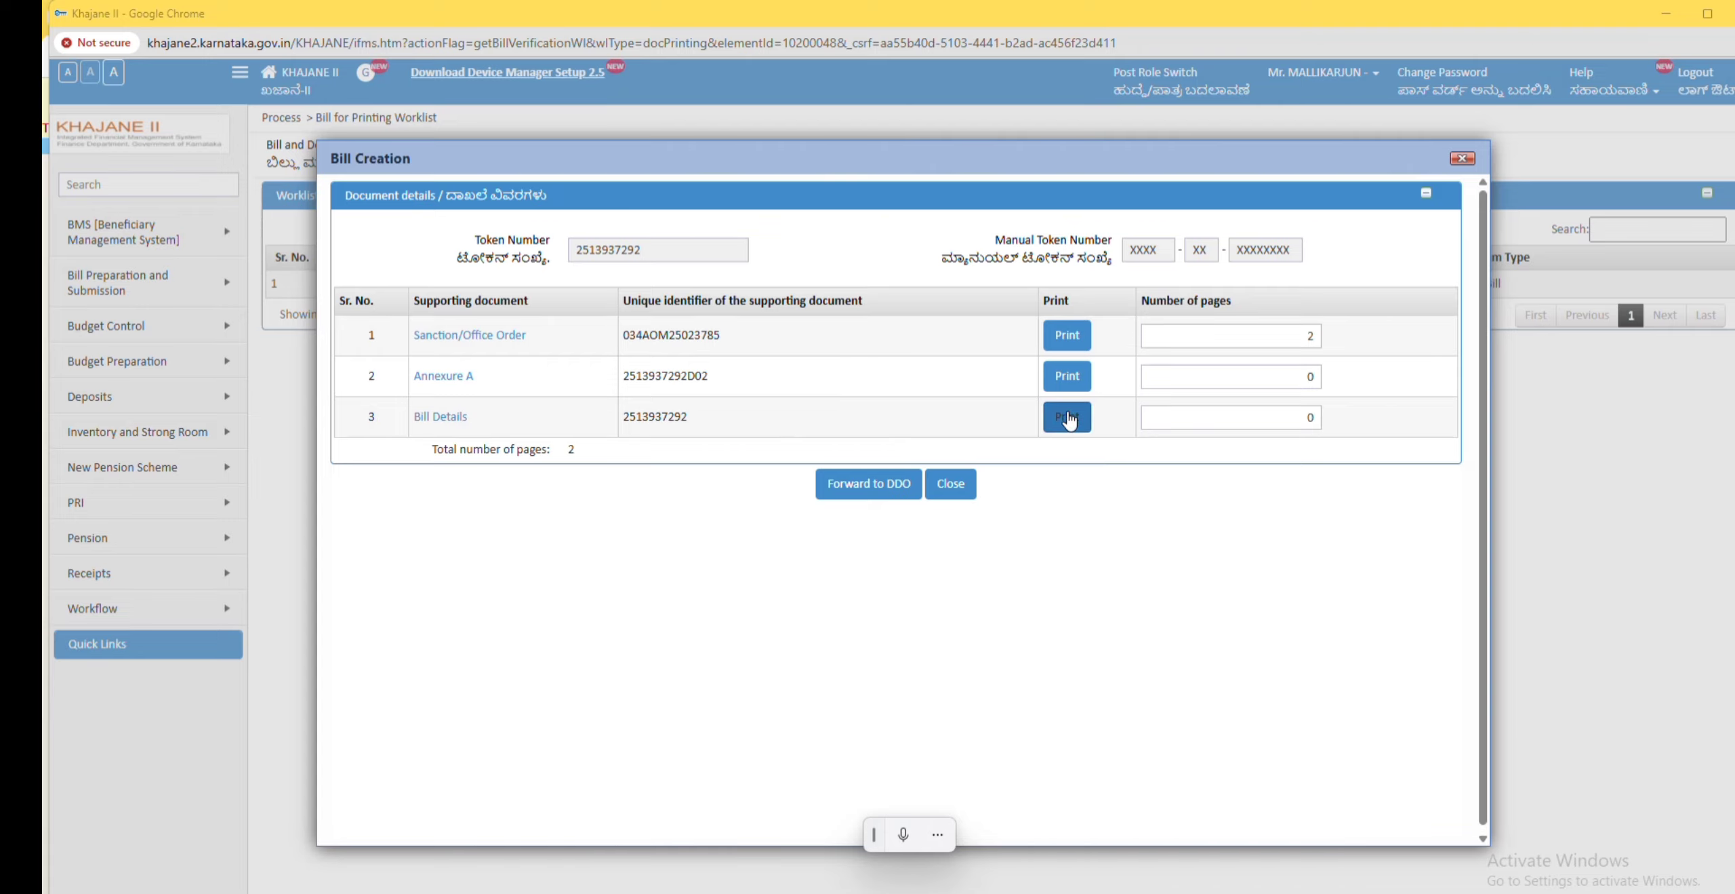
double_click(1303, 345)
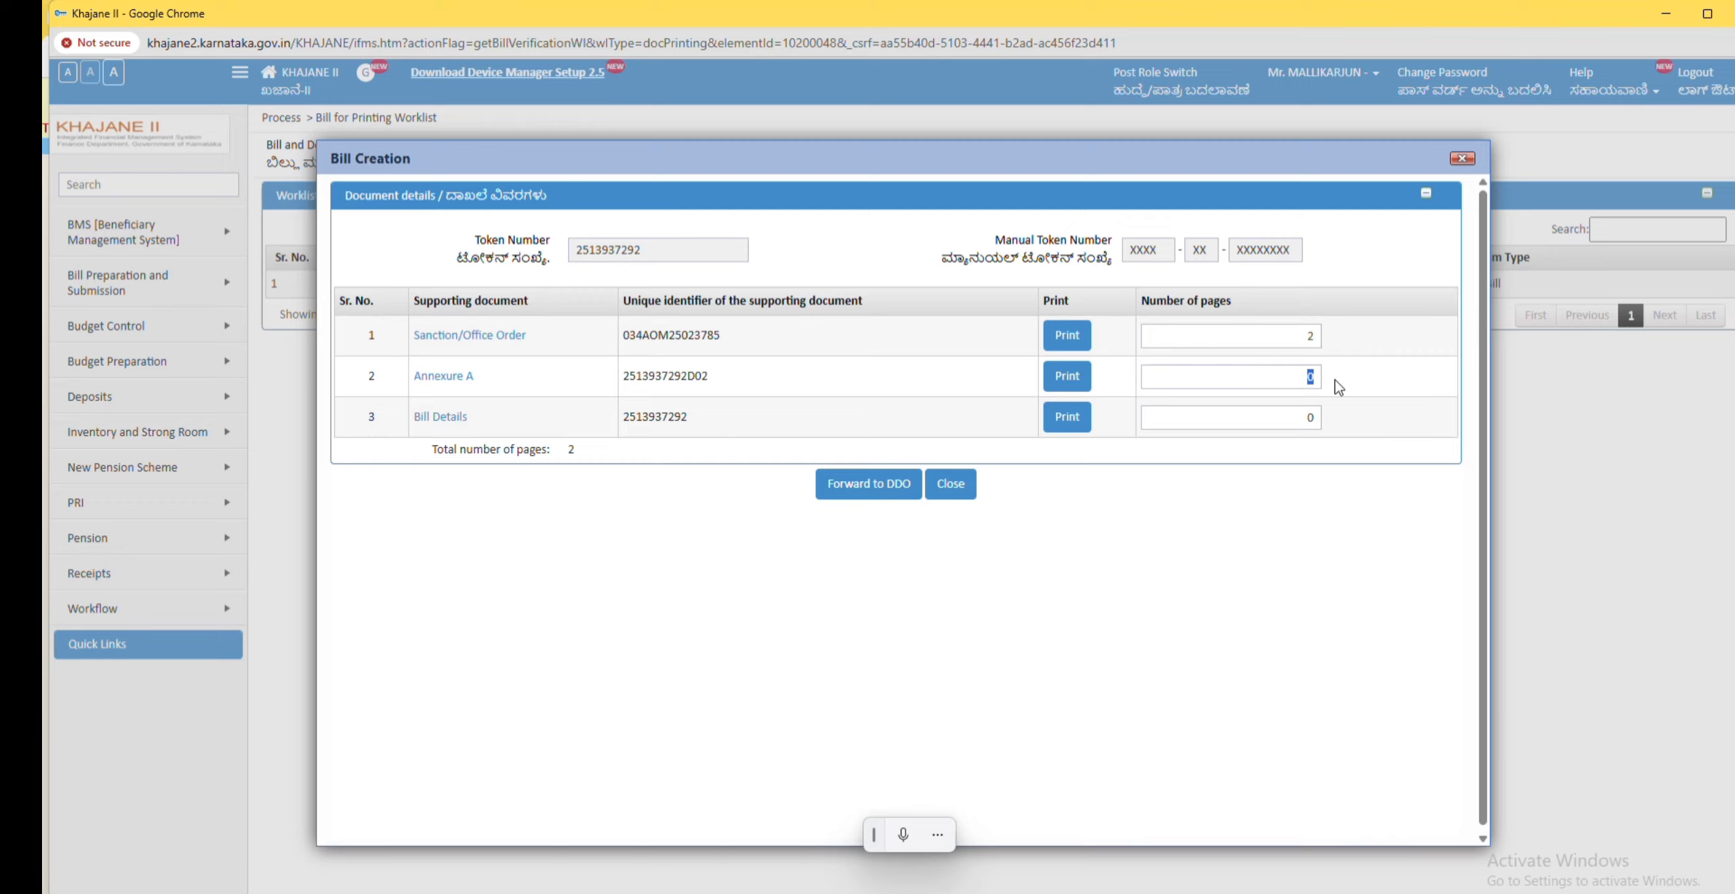
type("1")
key("Tab")
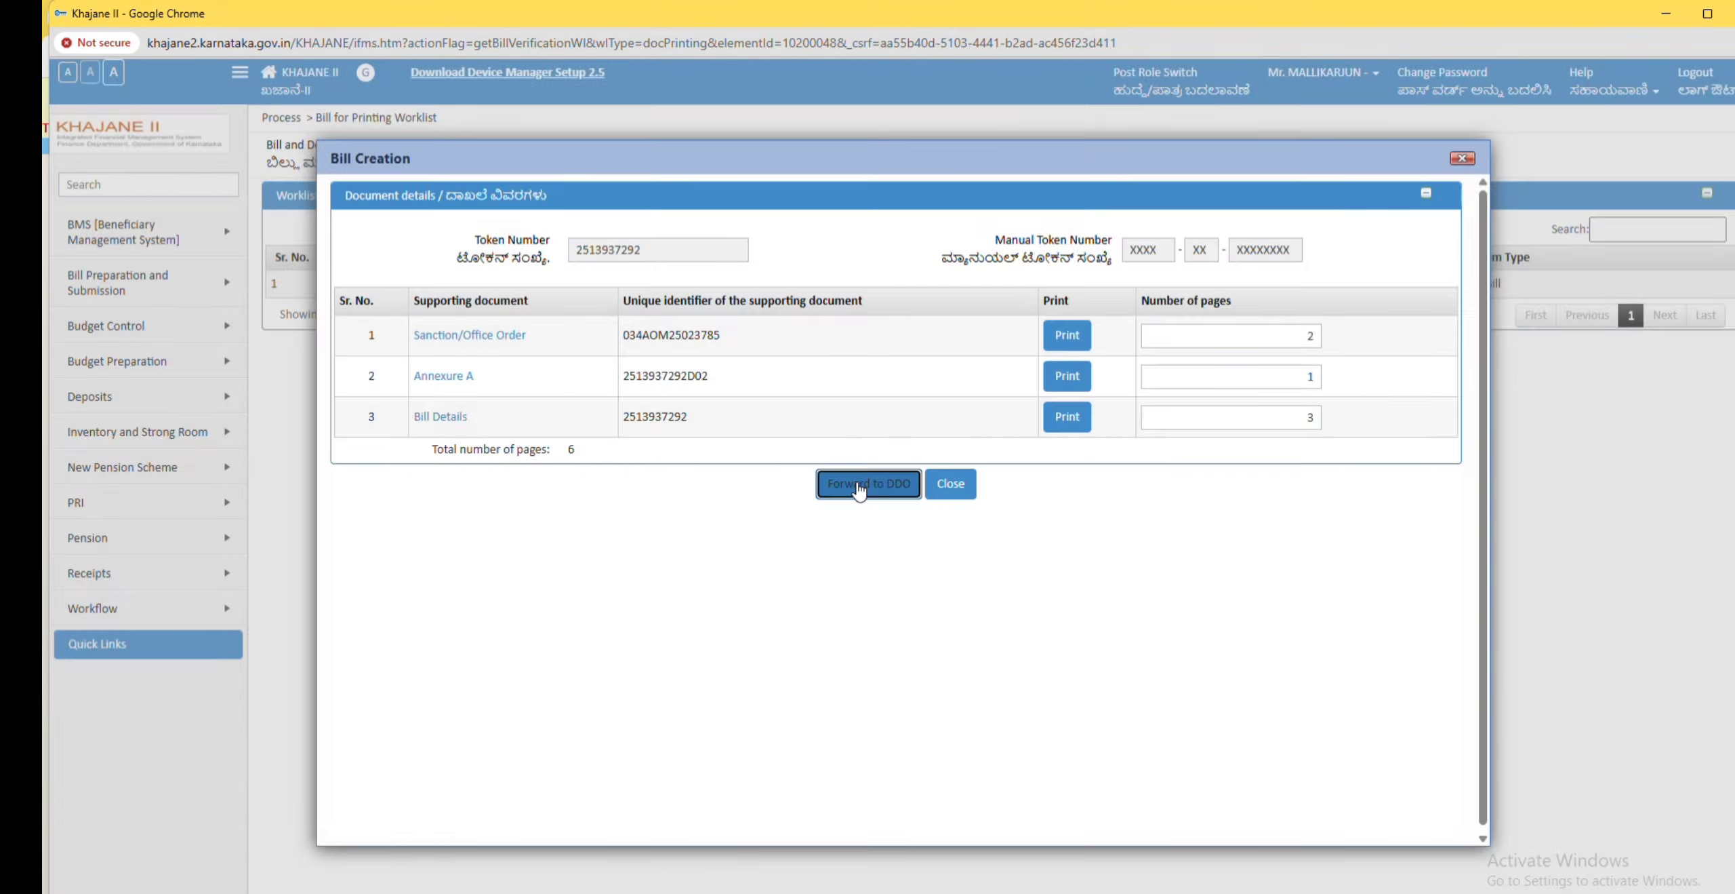
Step: Forward the bill to the DDO, confirming and signing with the digital certificate
left_click(859, 480)
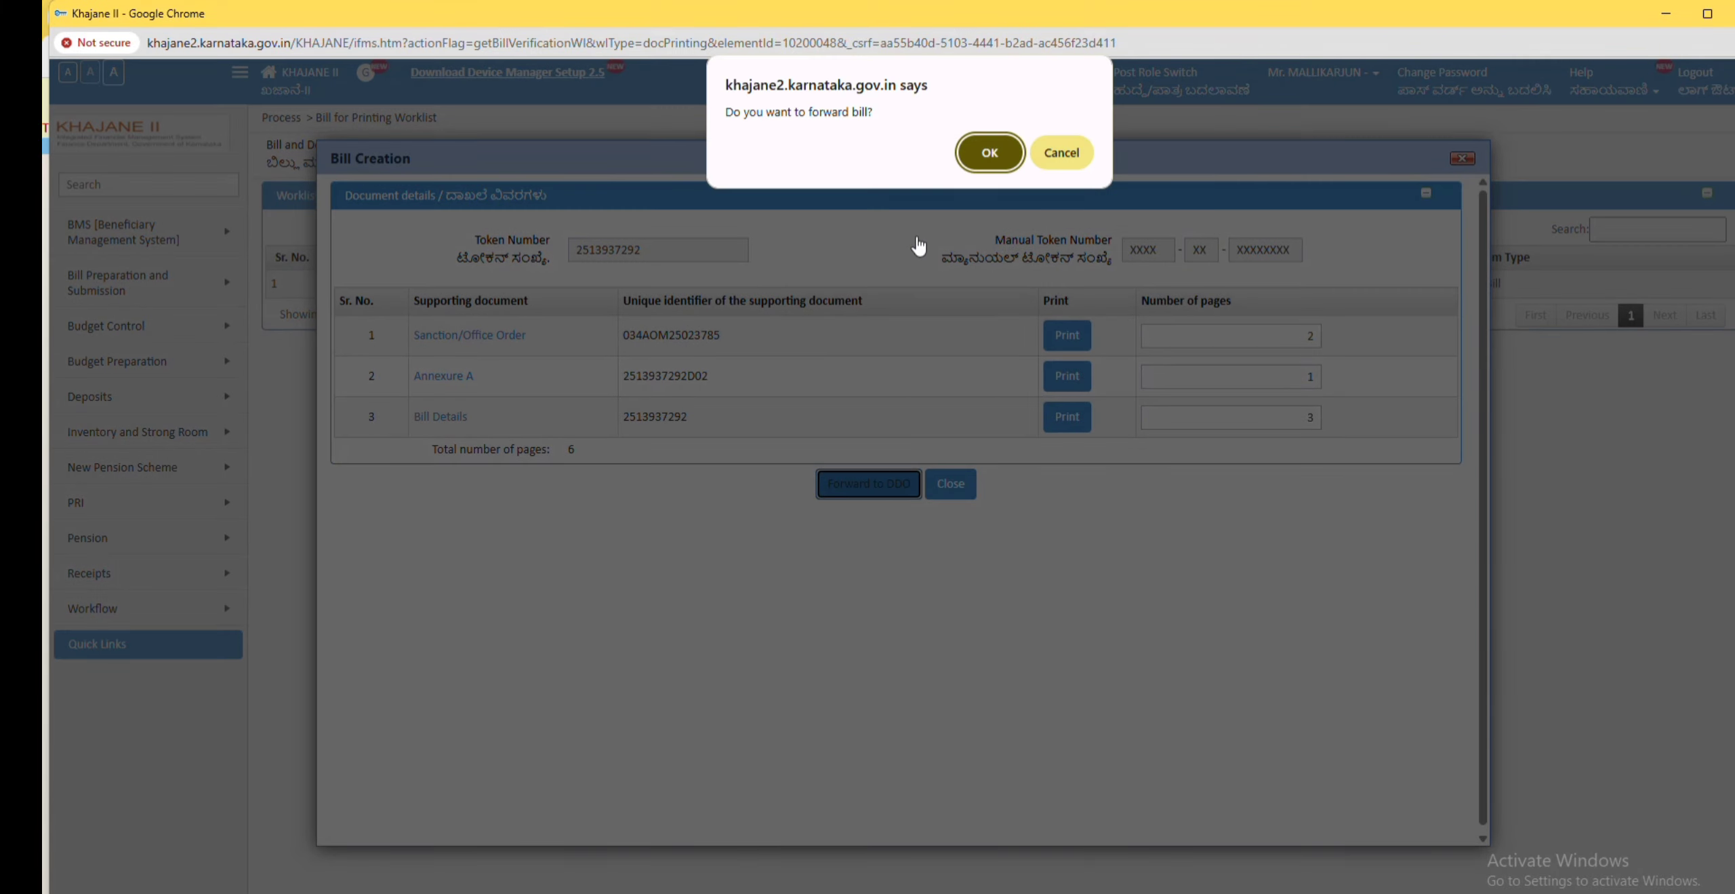
left_click(980, 156)
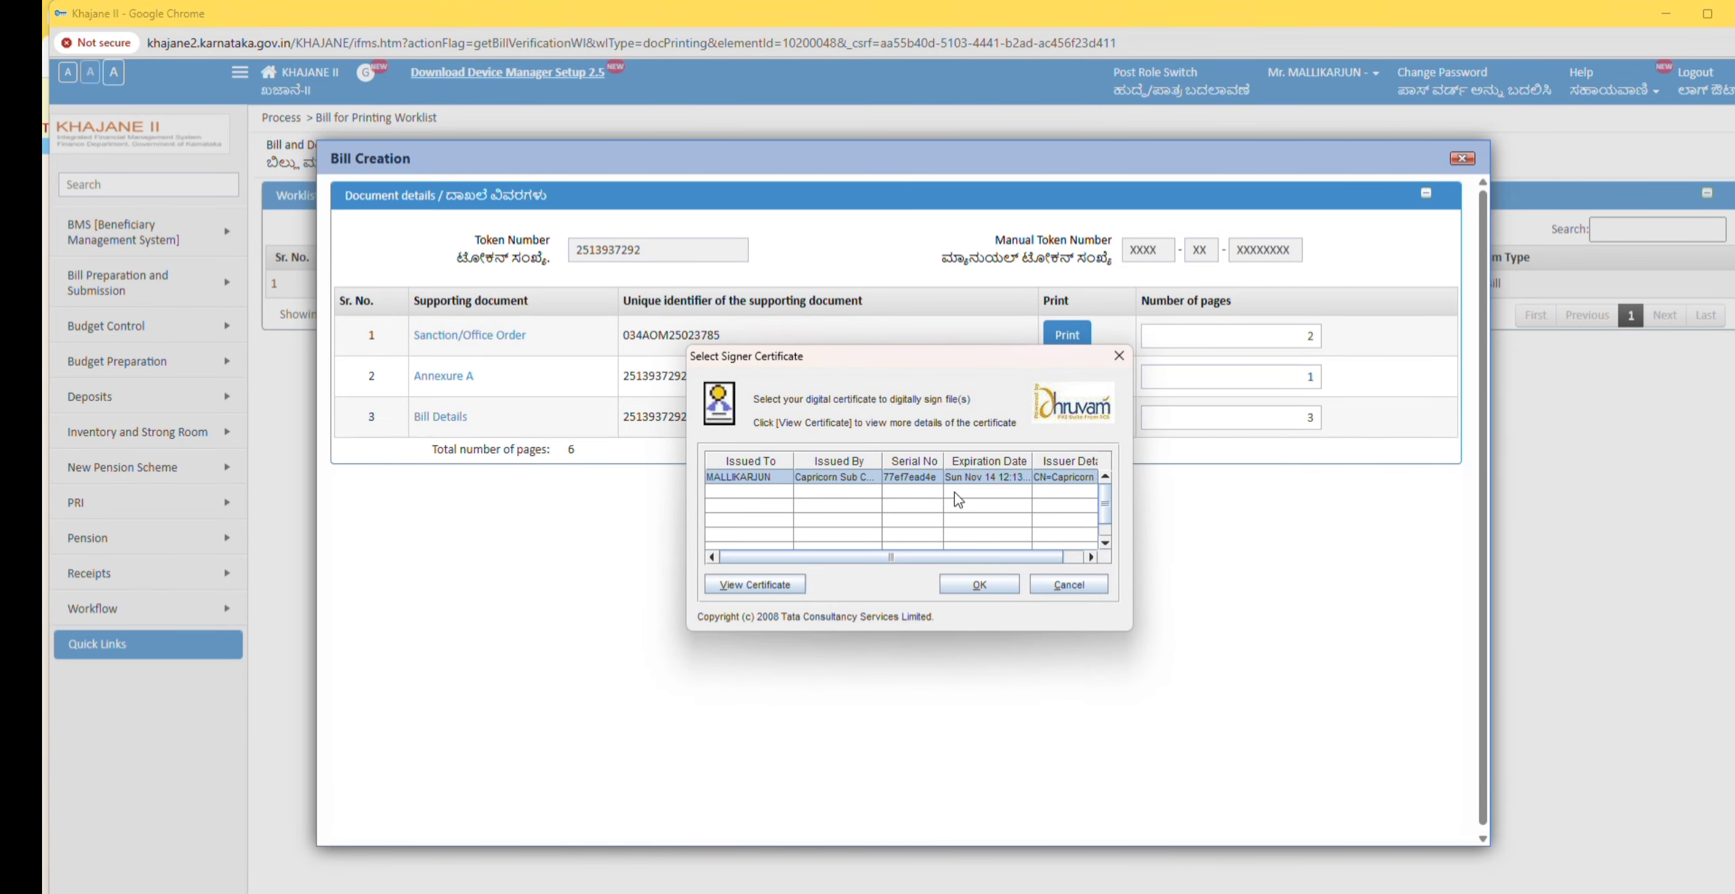
left_click(977, 586)
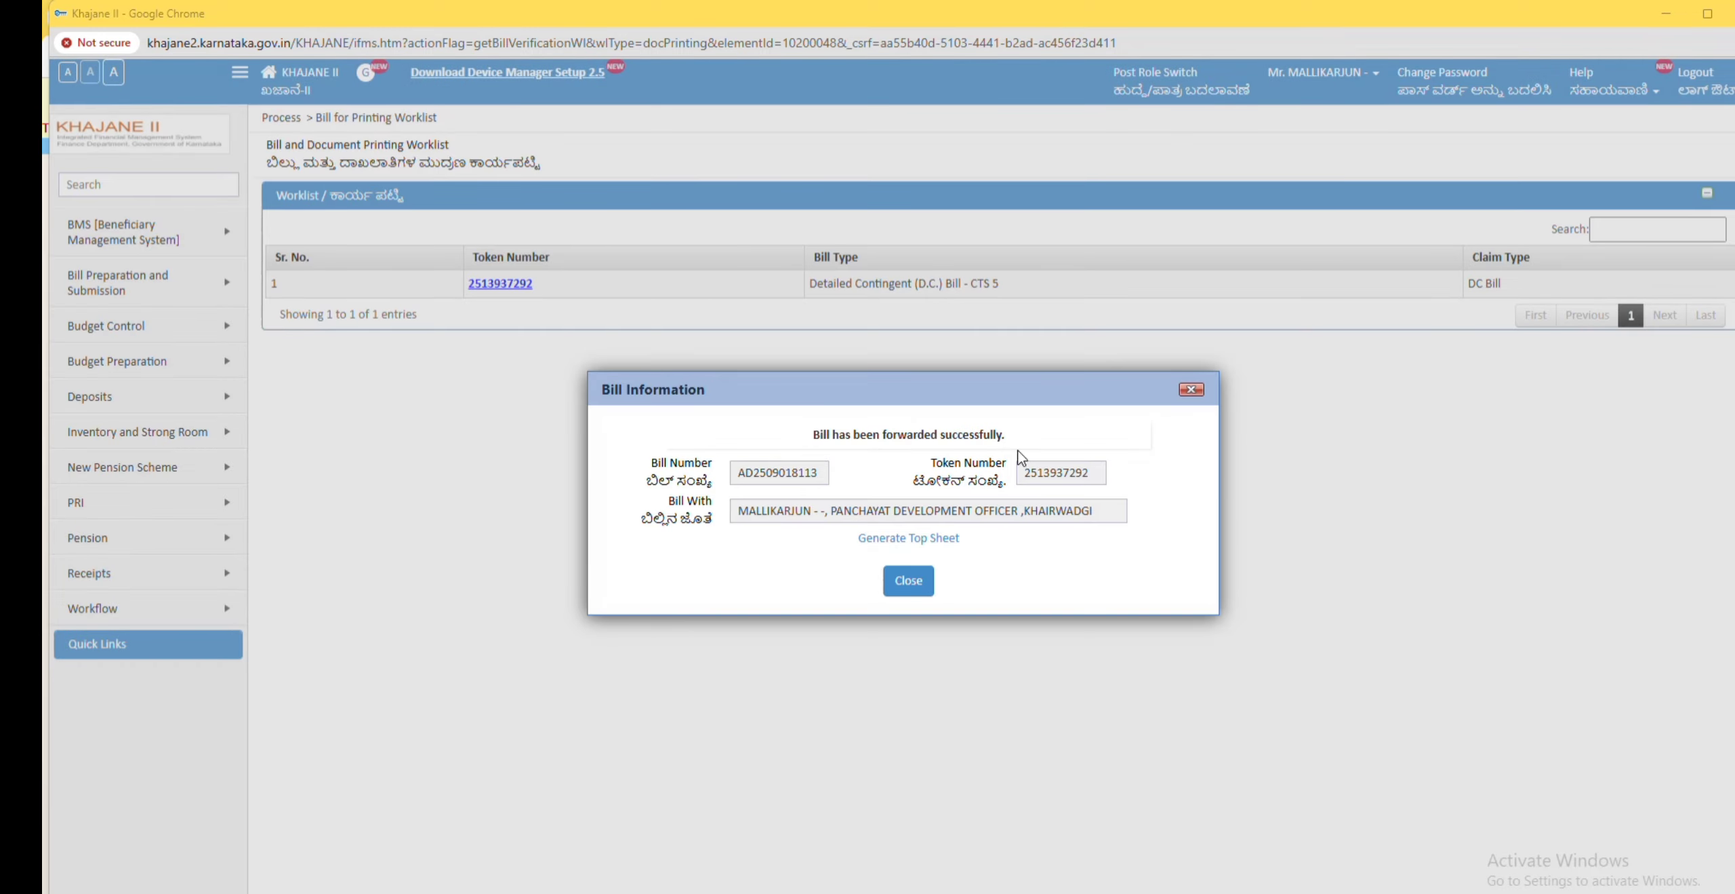
Step: Generate the bill's top sheet, close its print window, and close the bill information
left_click_drag(974, 548, 851, 547)
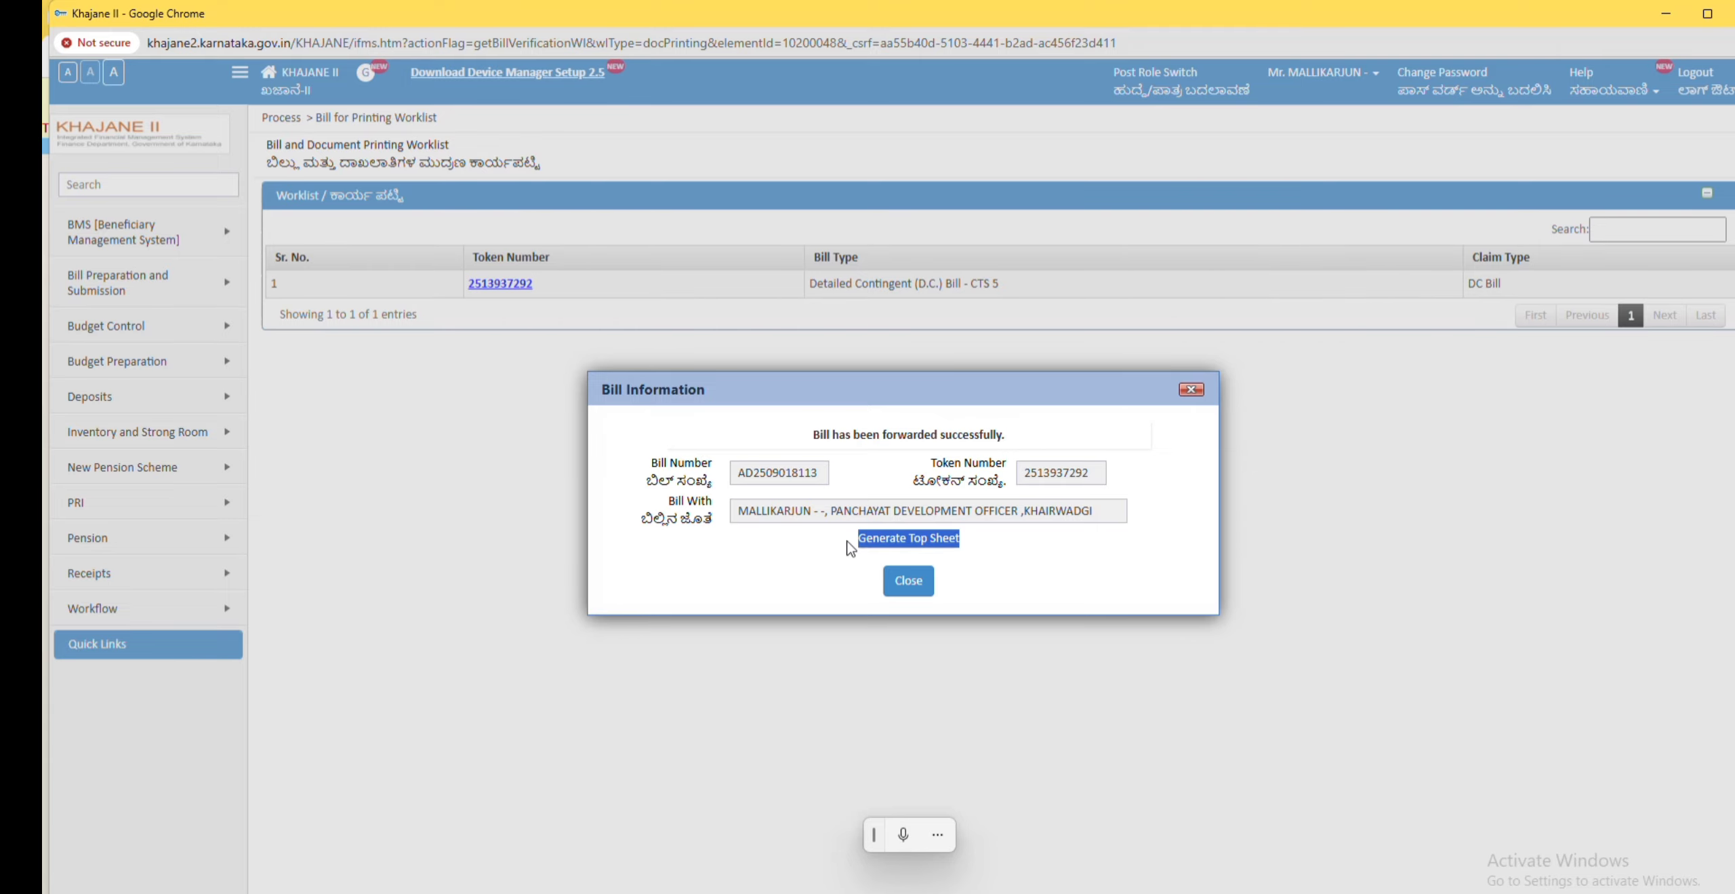
left_click(907, 538)
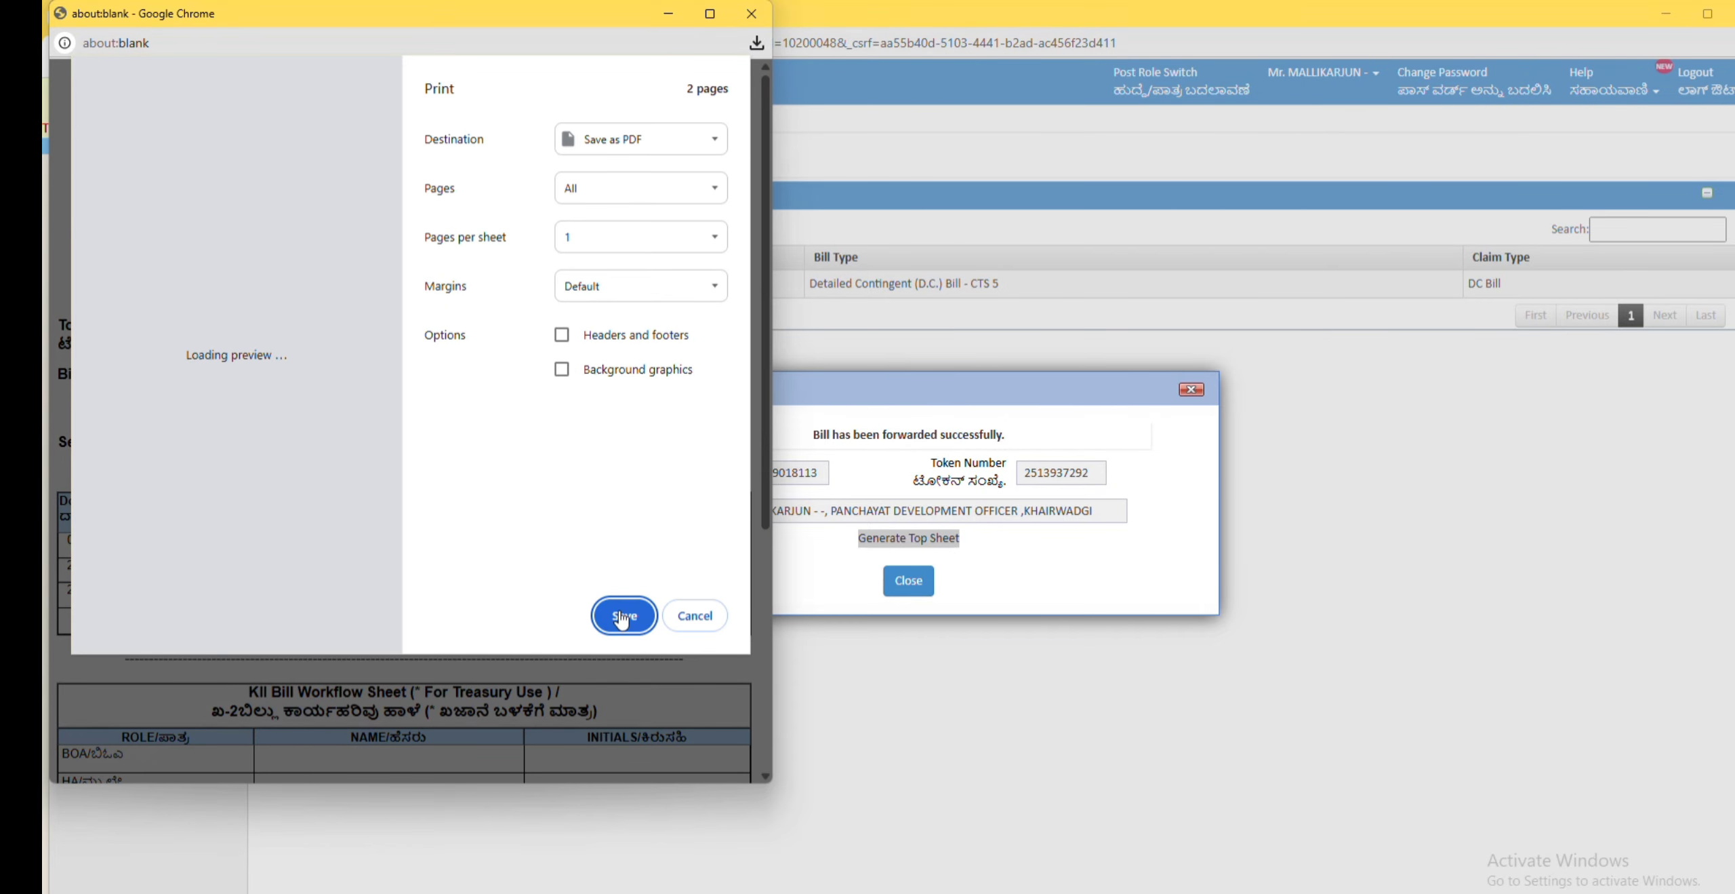
left_click(818, 32)
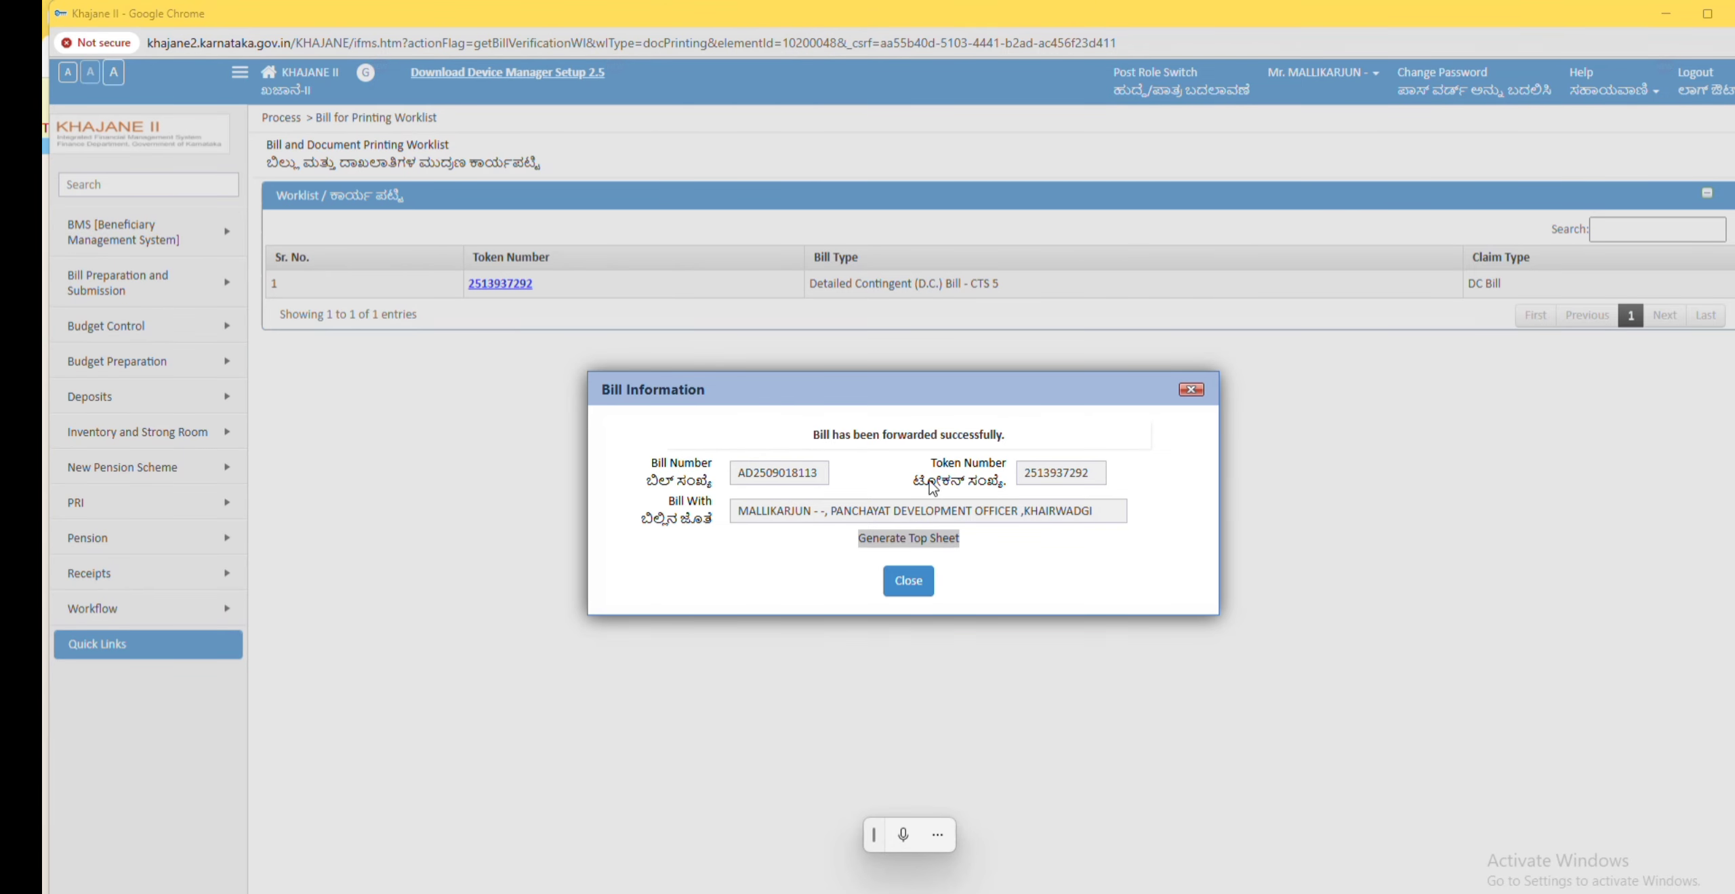
left_click(912, 581)
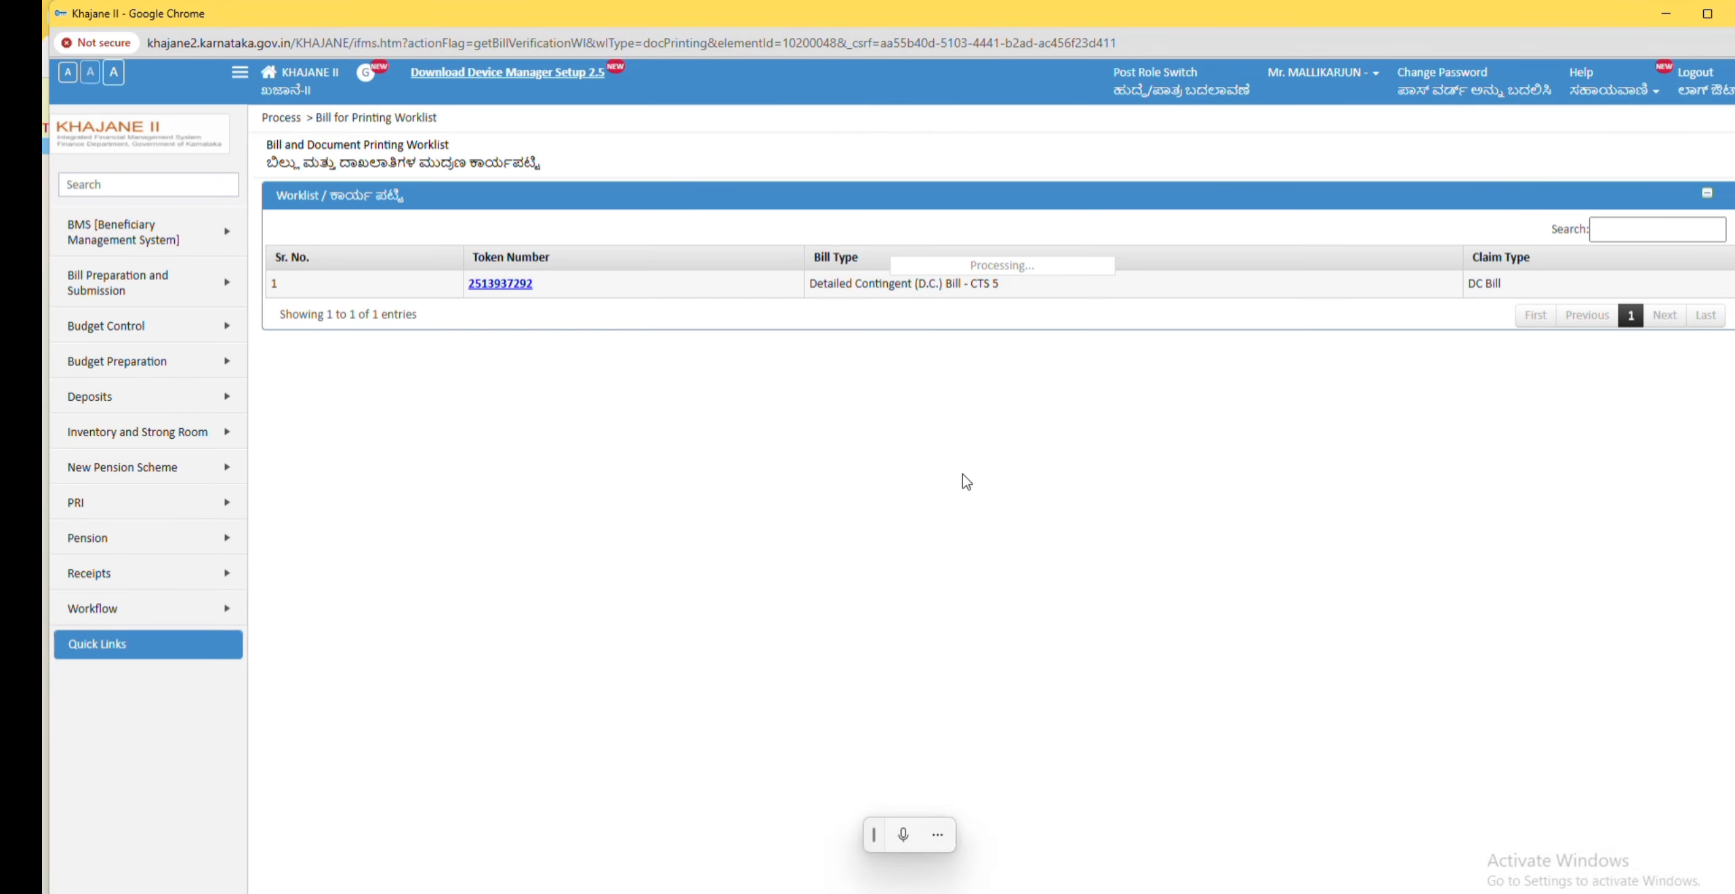
Step: Switch the role to Drawing and Disbursement Officer
left_click(1169, 84)
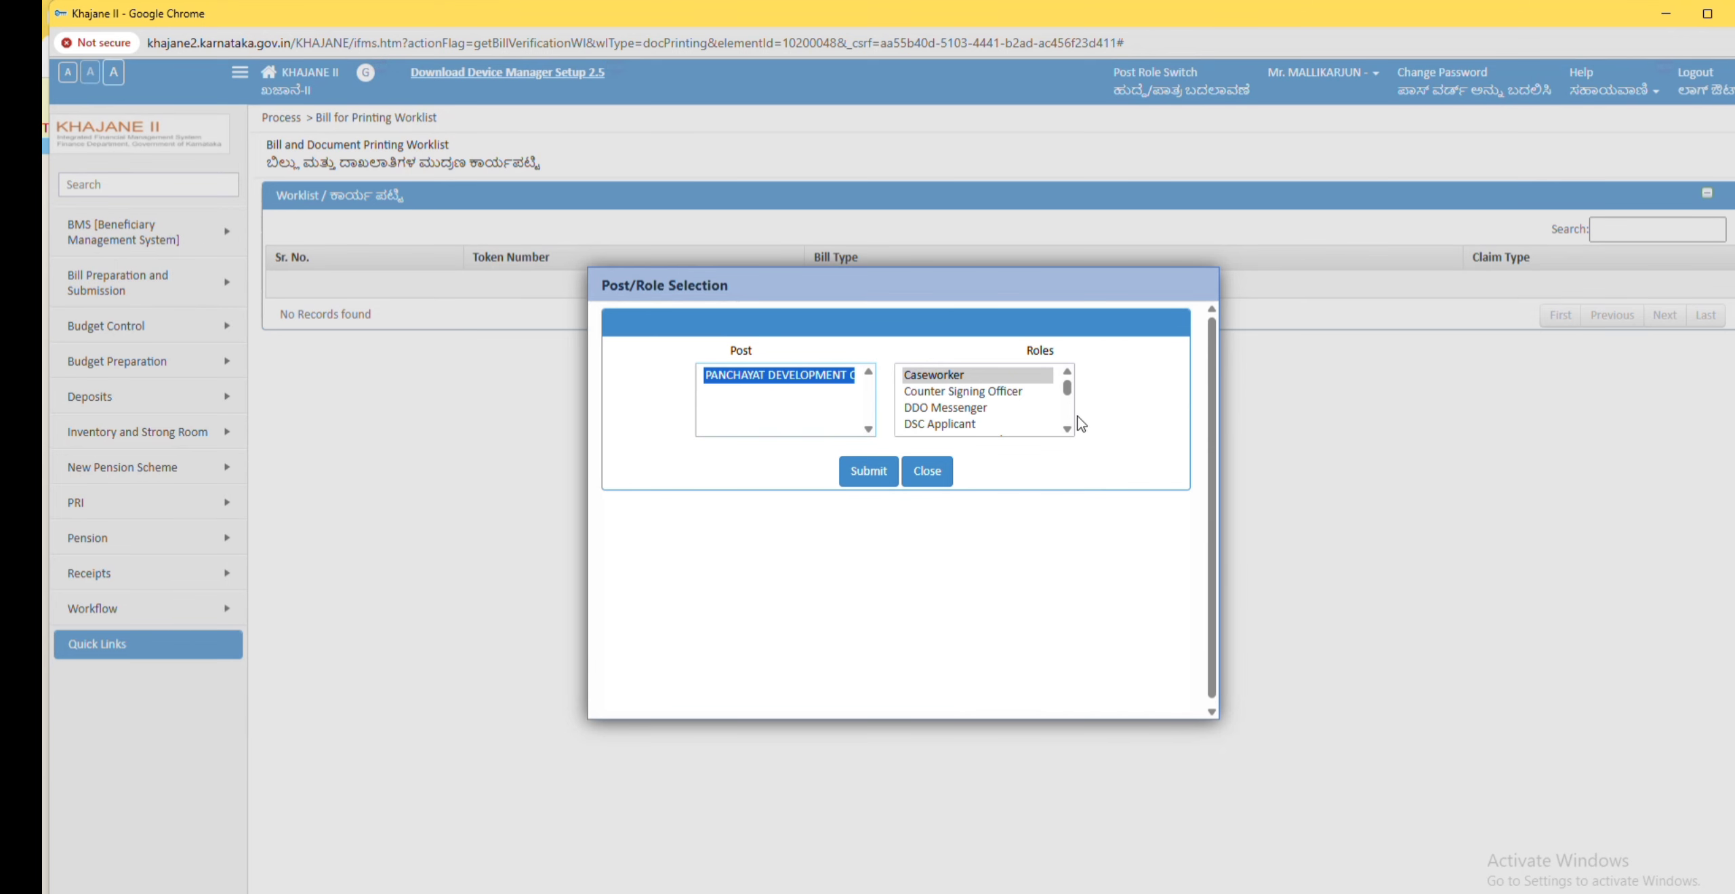
left_click(1068, 429)
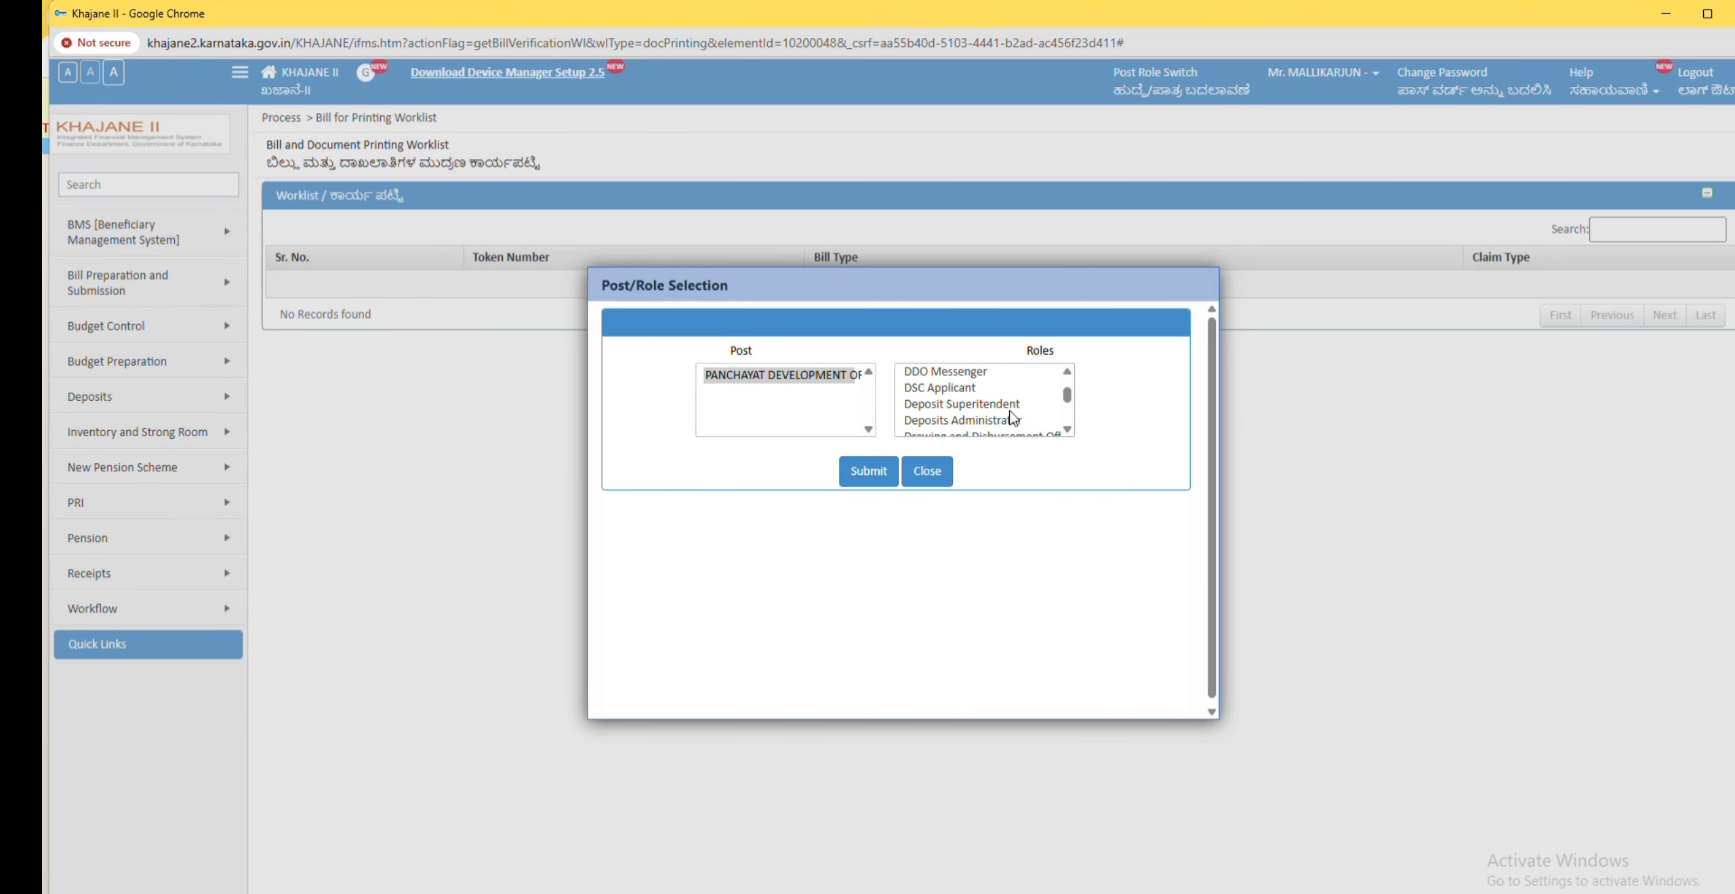
left_click(1069, 430)
left_click(970, 402)
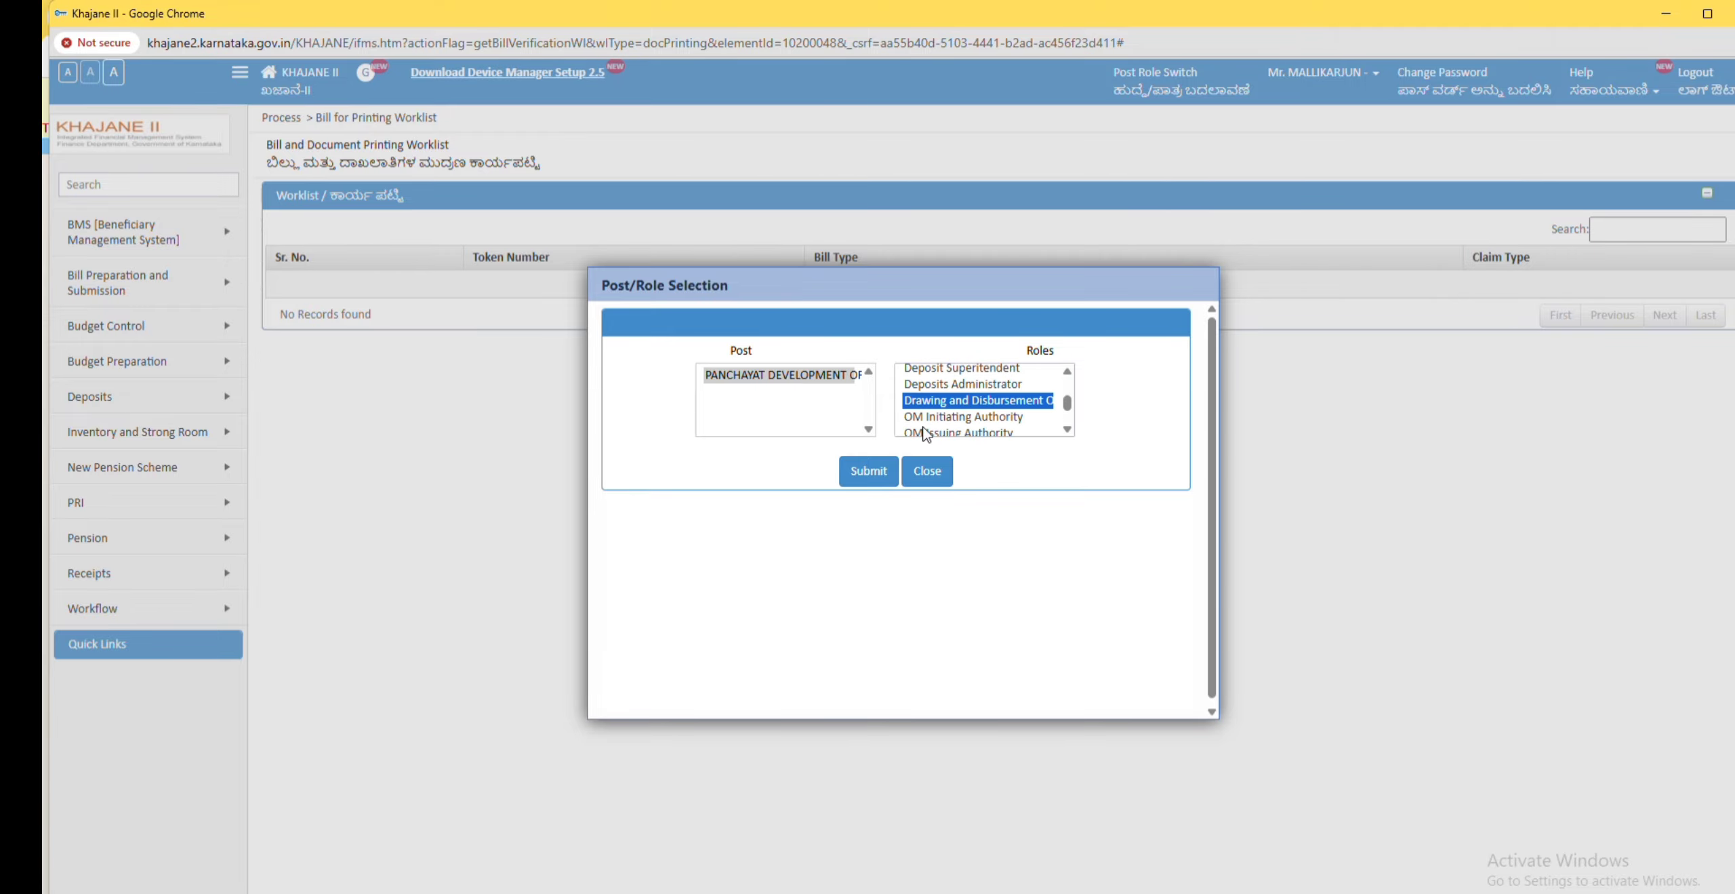
left_click(862, 475)
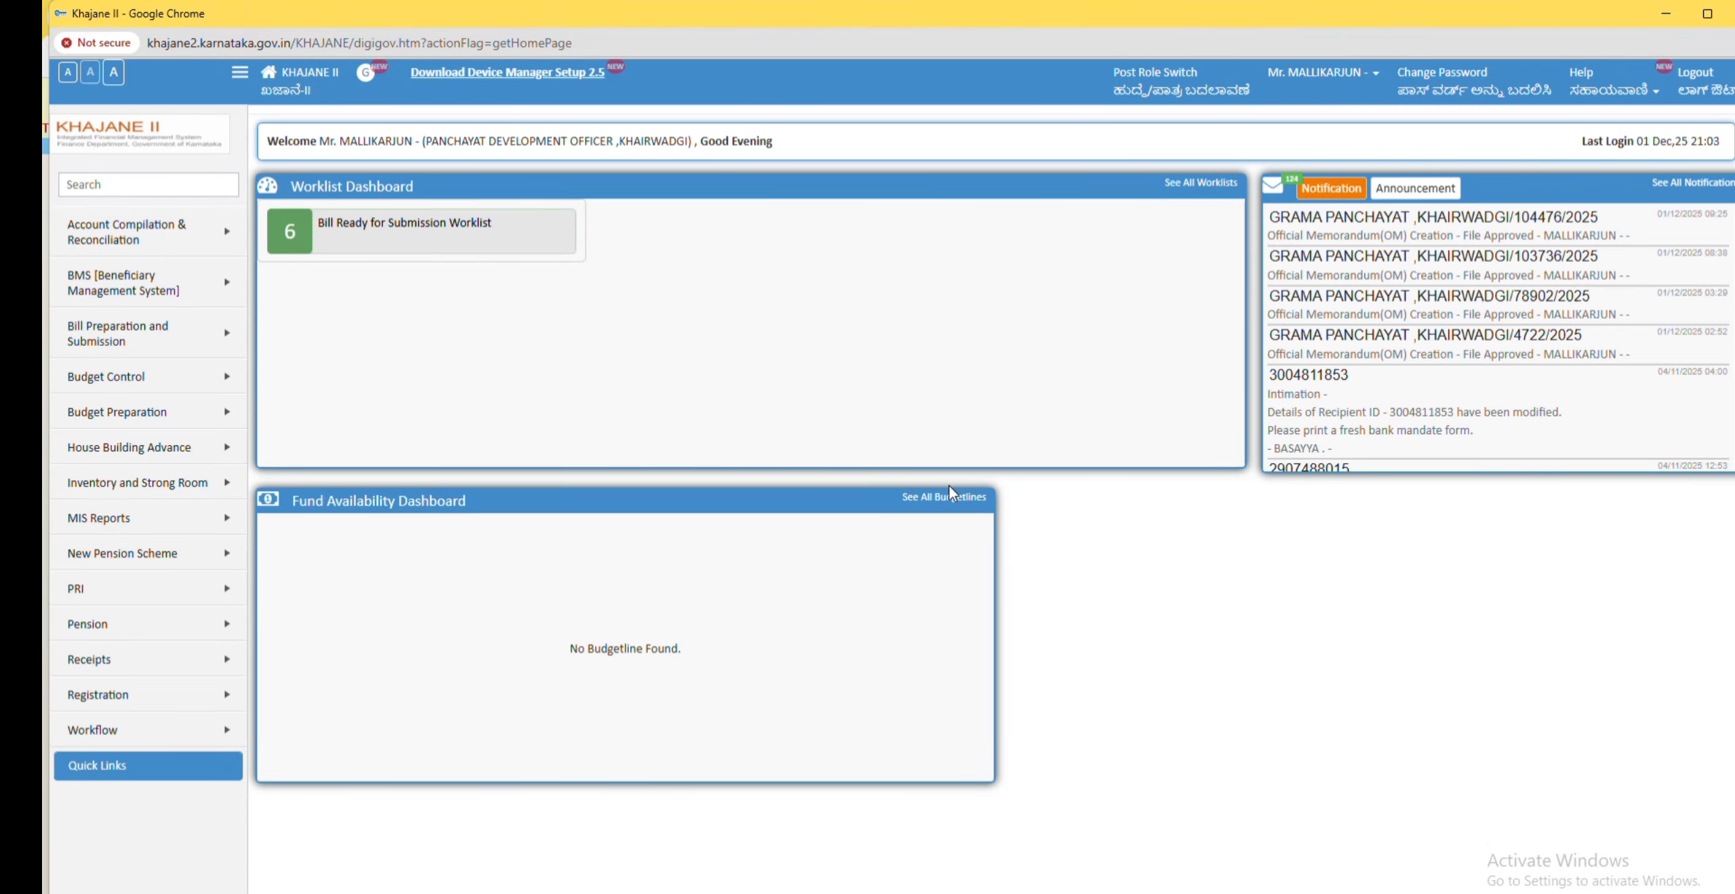
left_click(458, 231)
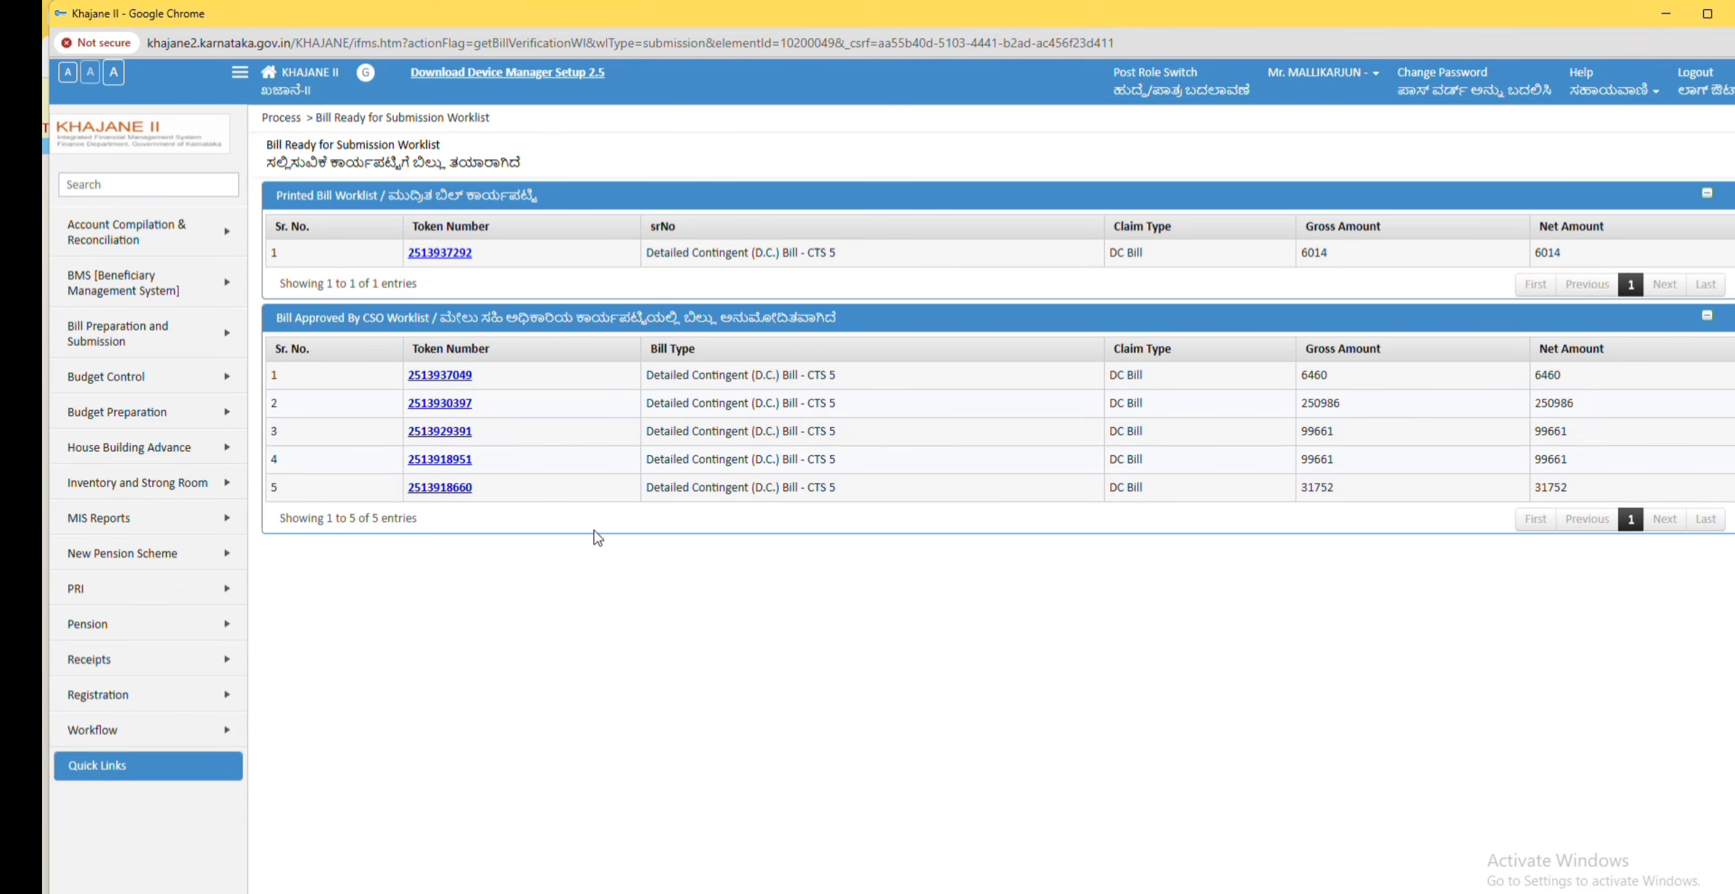
left_click(453, 261)
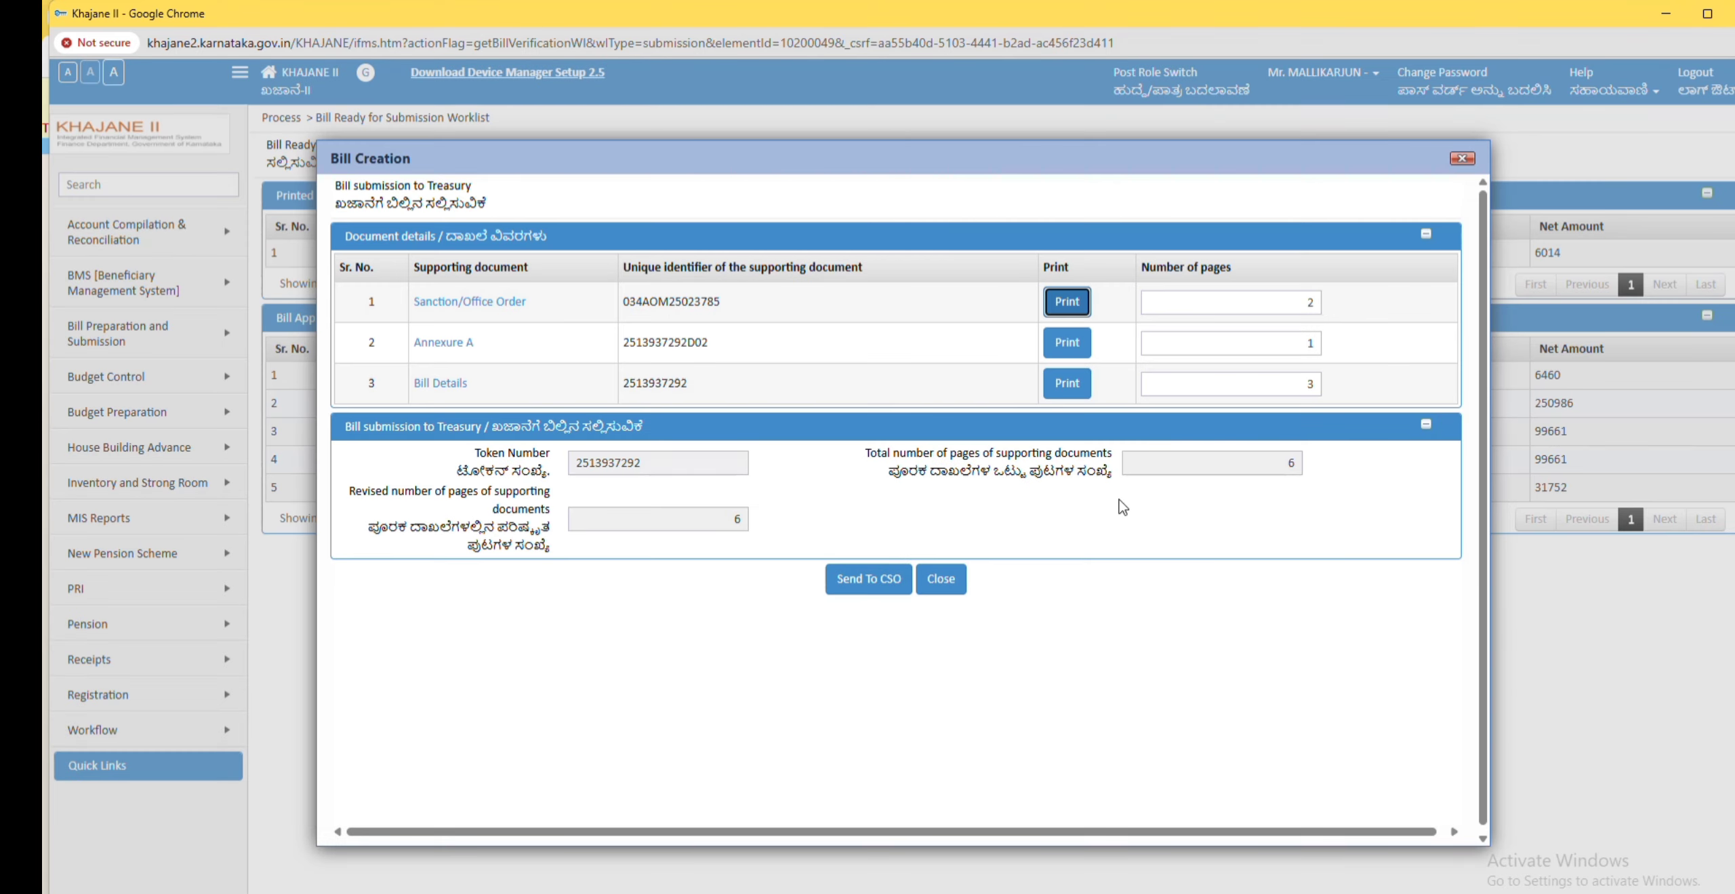
scroll(830, 496, "down", 1)
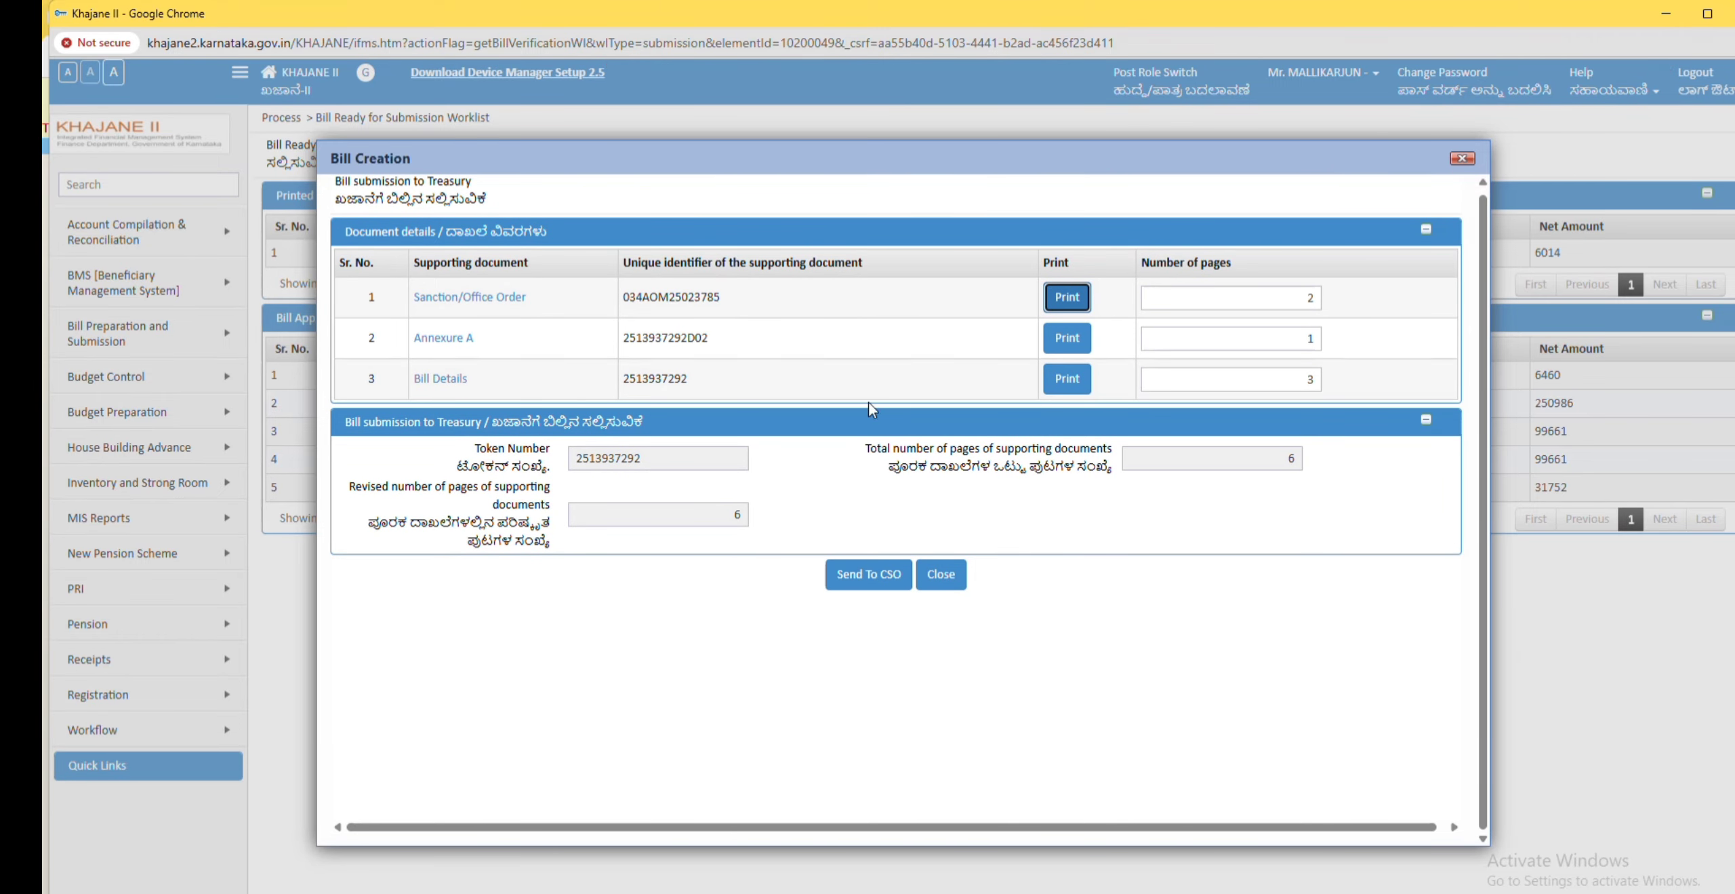
scroll(865, 582, "down", 1)
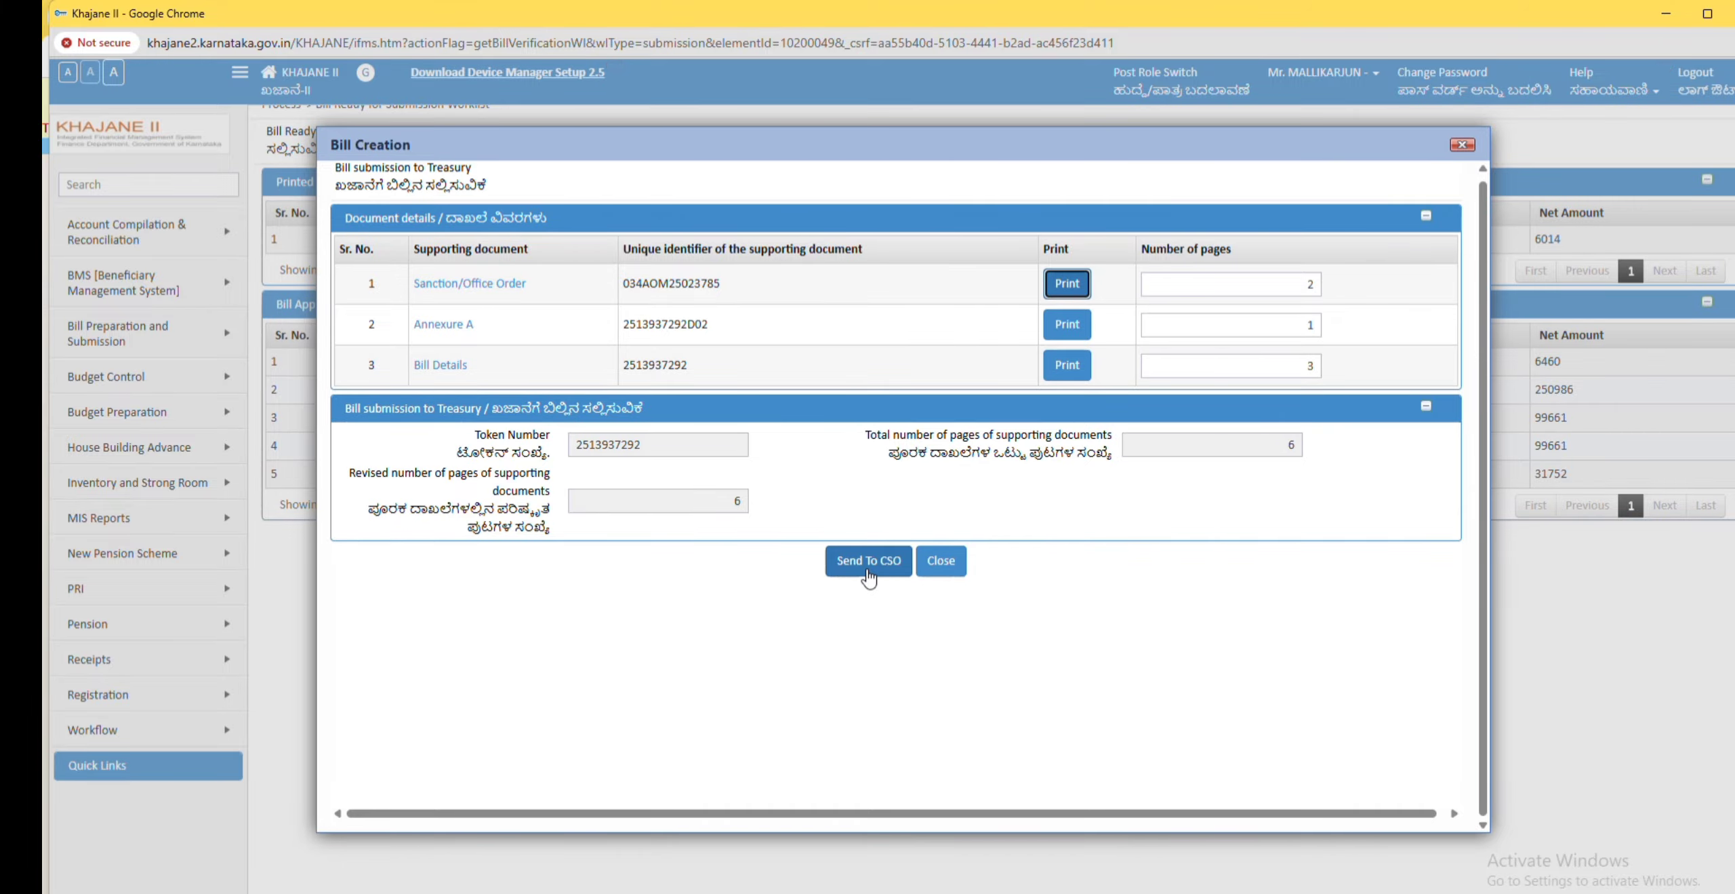
left_click(866, 570)
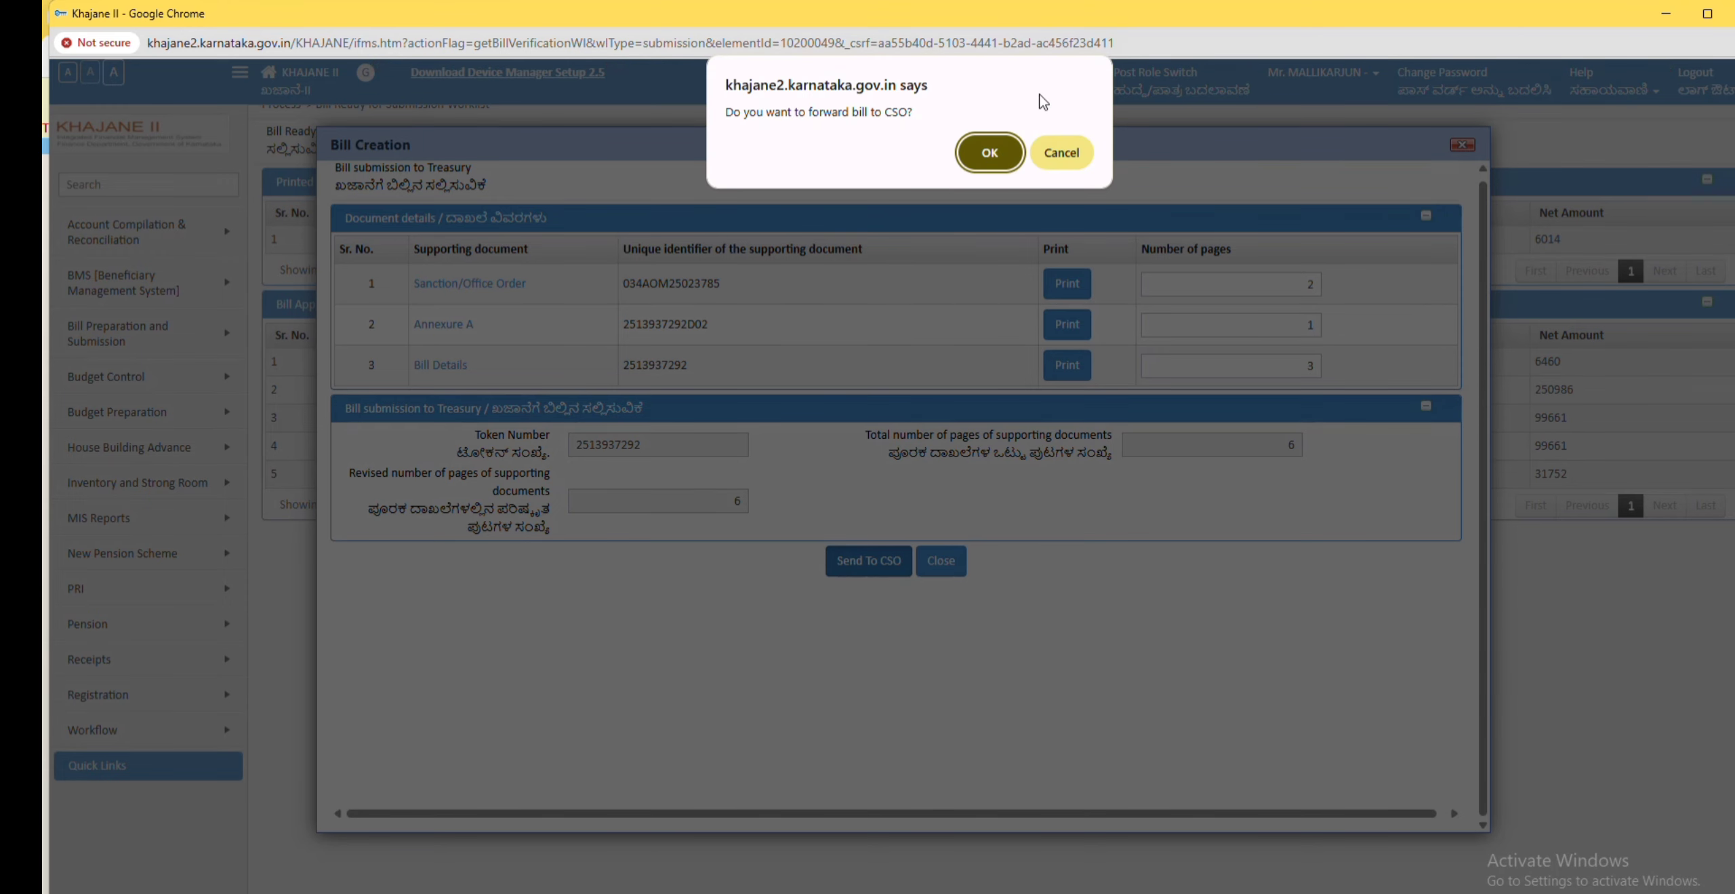
left_click(989, 152)
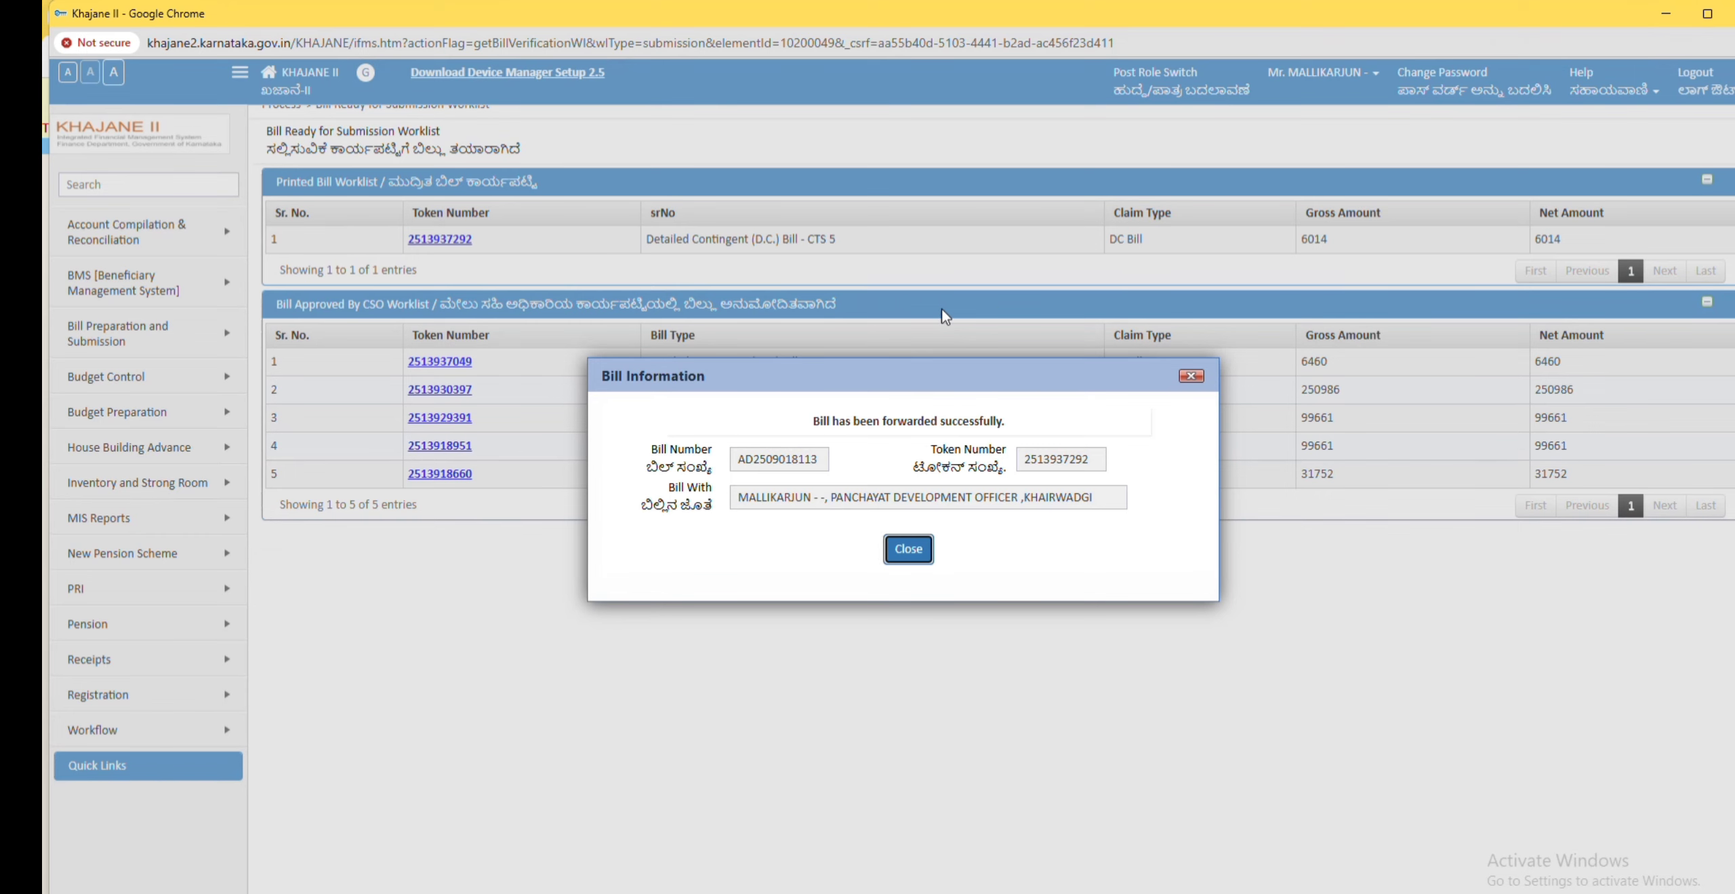
left_click(909, 549)
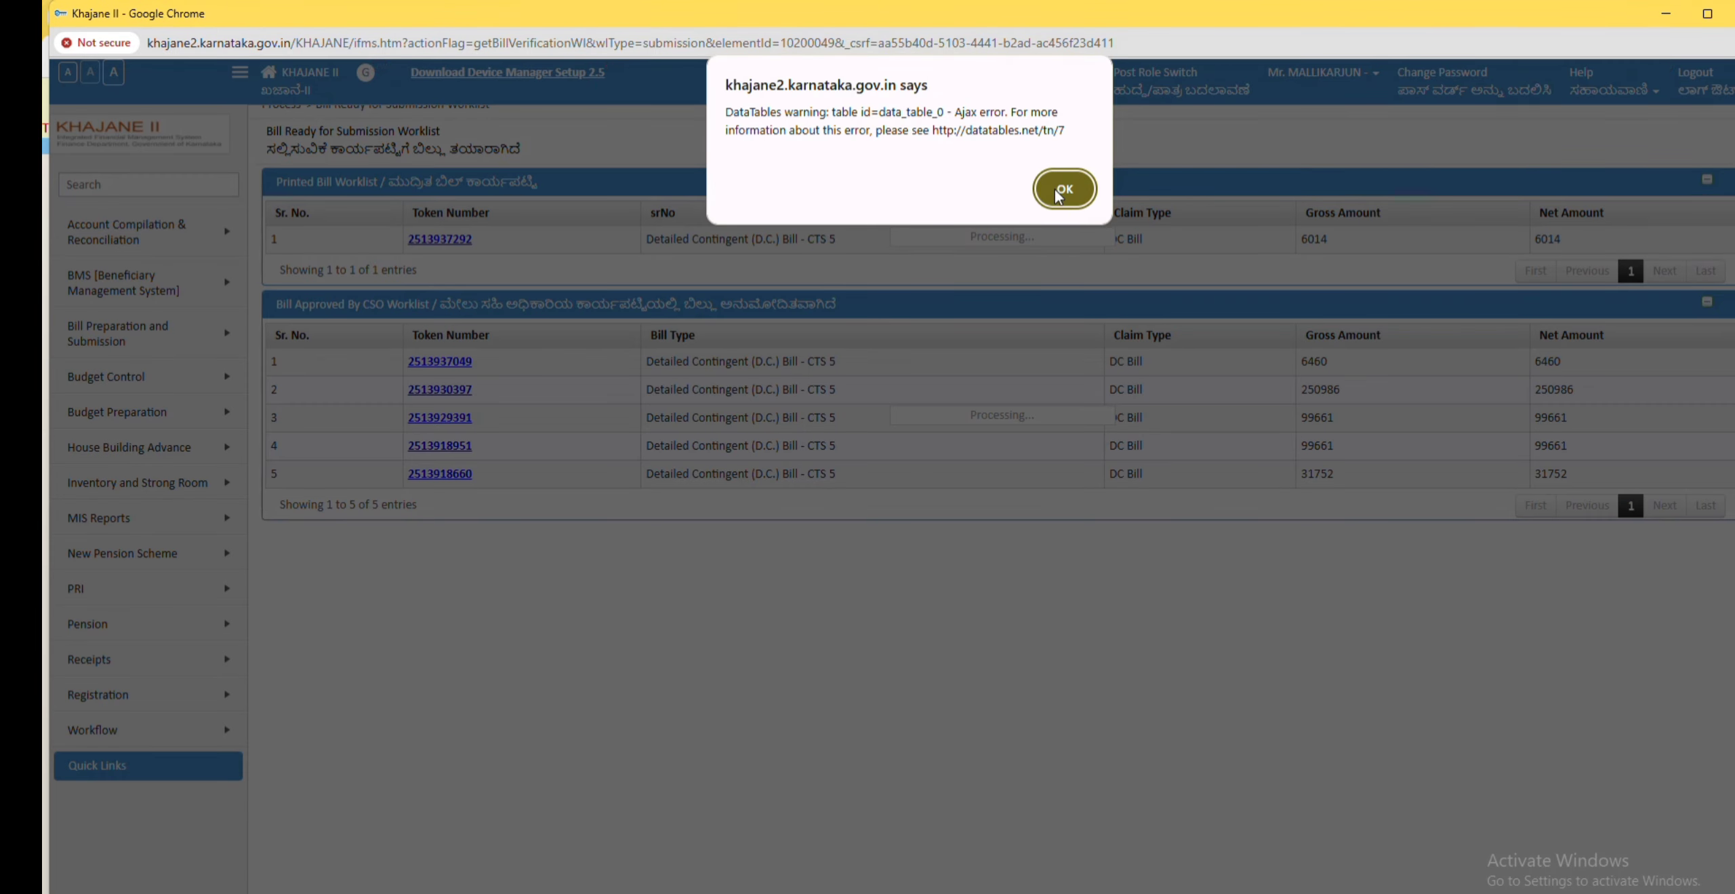
left_click(1047, 196)
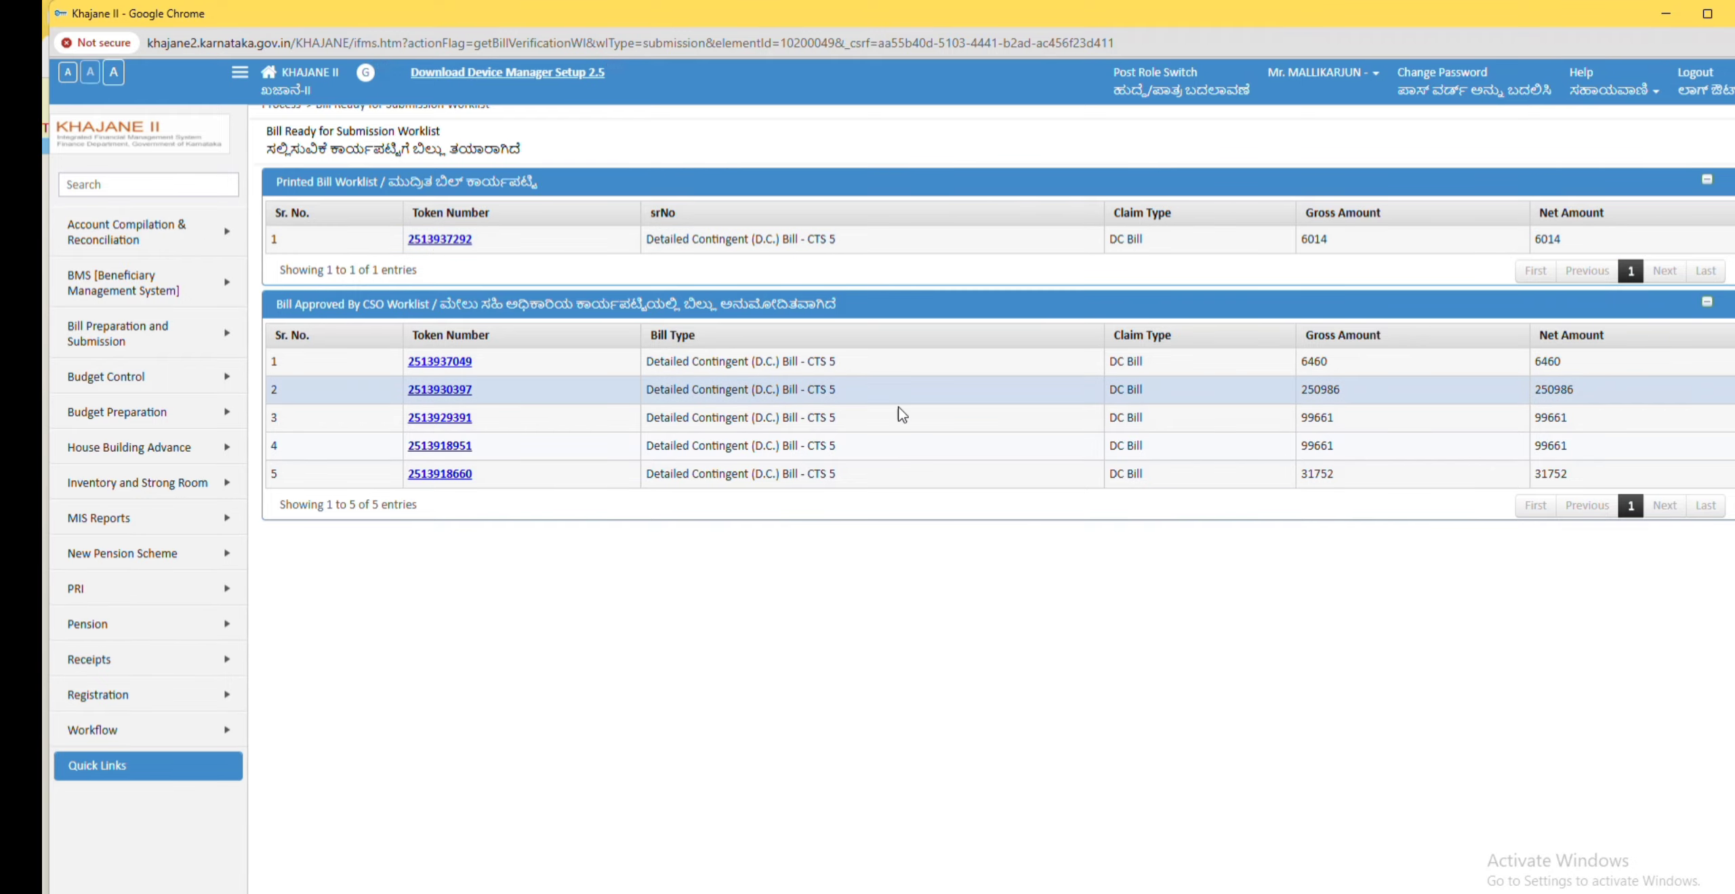
Step: Resubmit the Drawing and Disbursement Officer role and reopen the Bill Ready for Submission worklist
left_click(1153, 80)
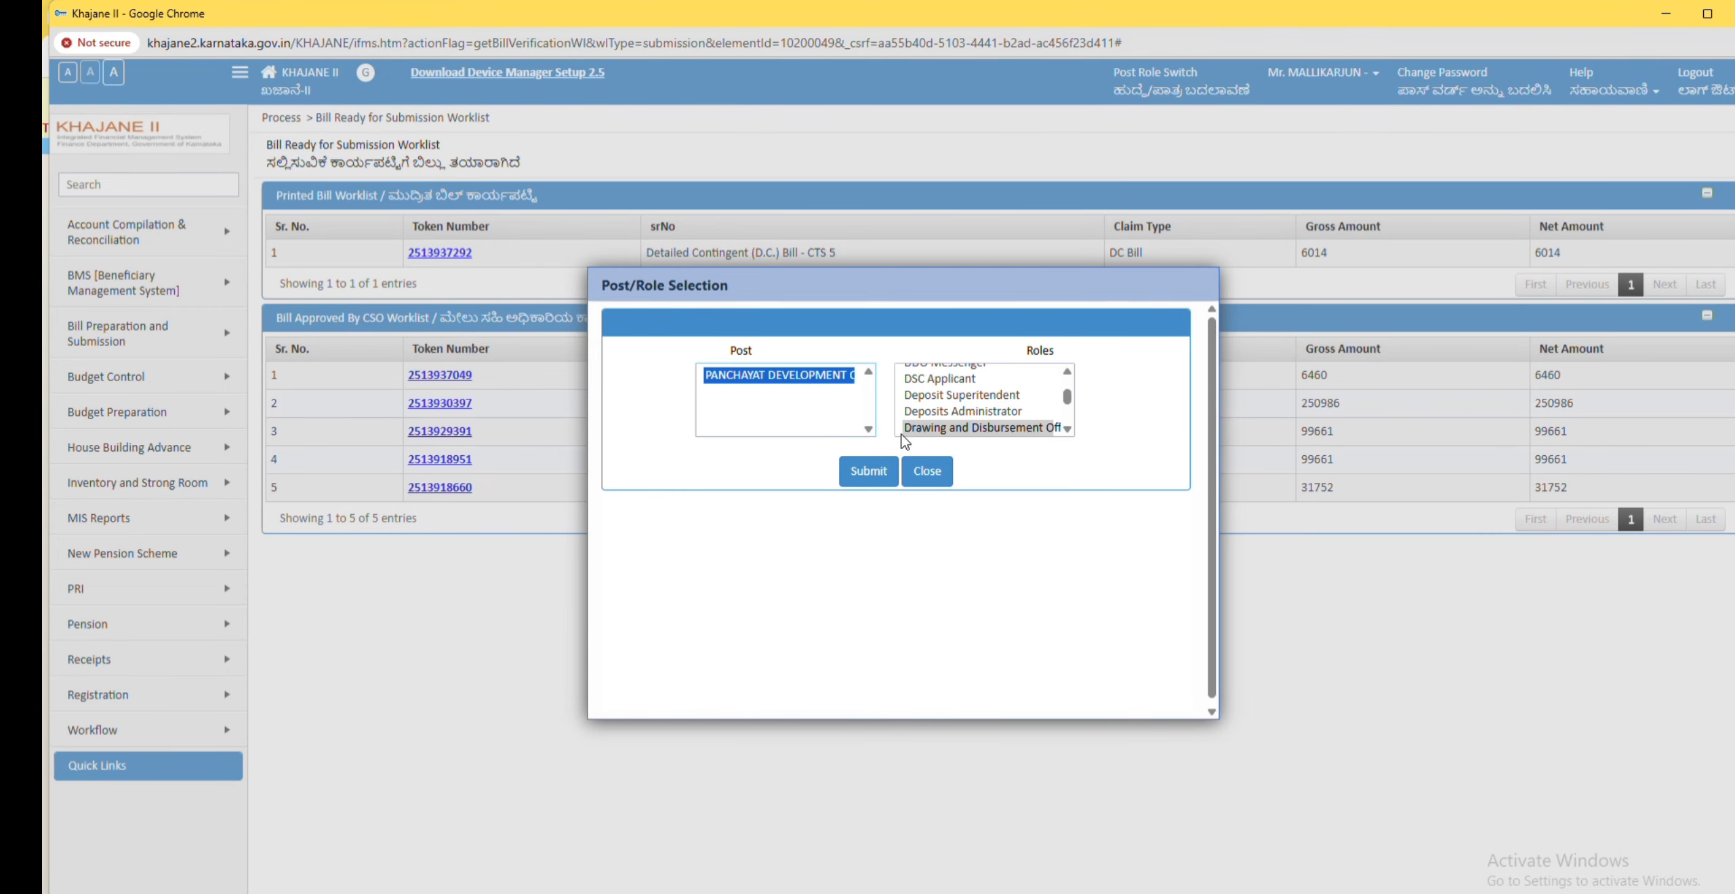
left_click(868, 470)
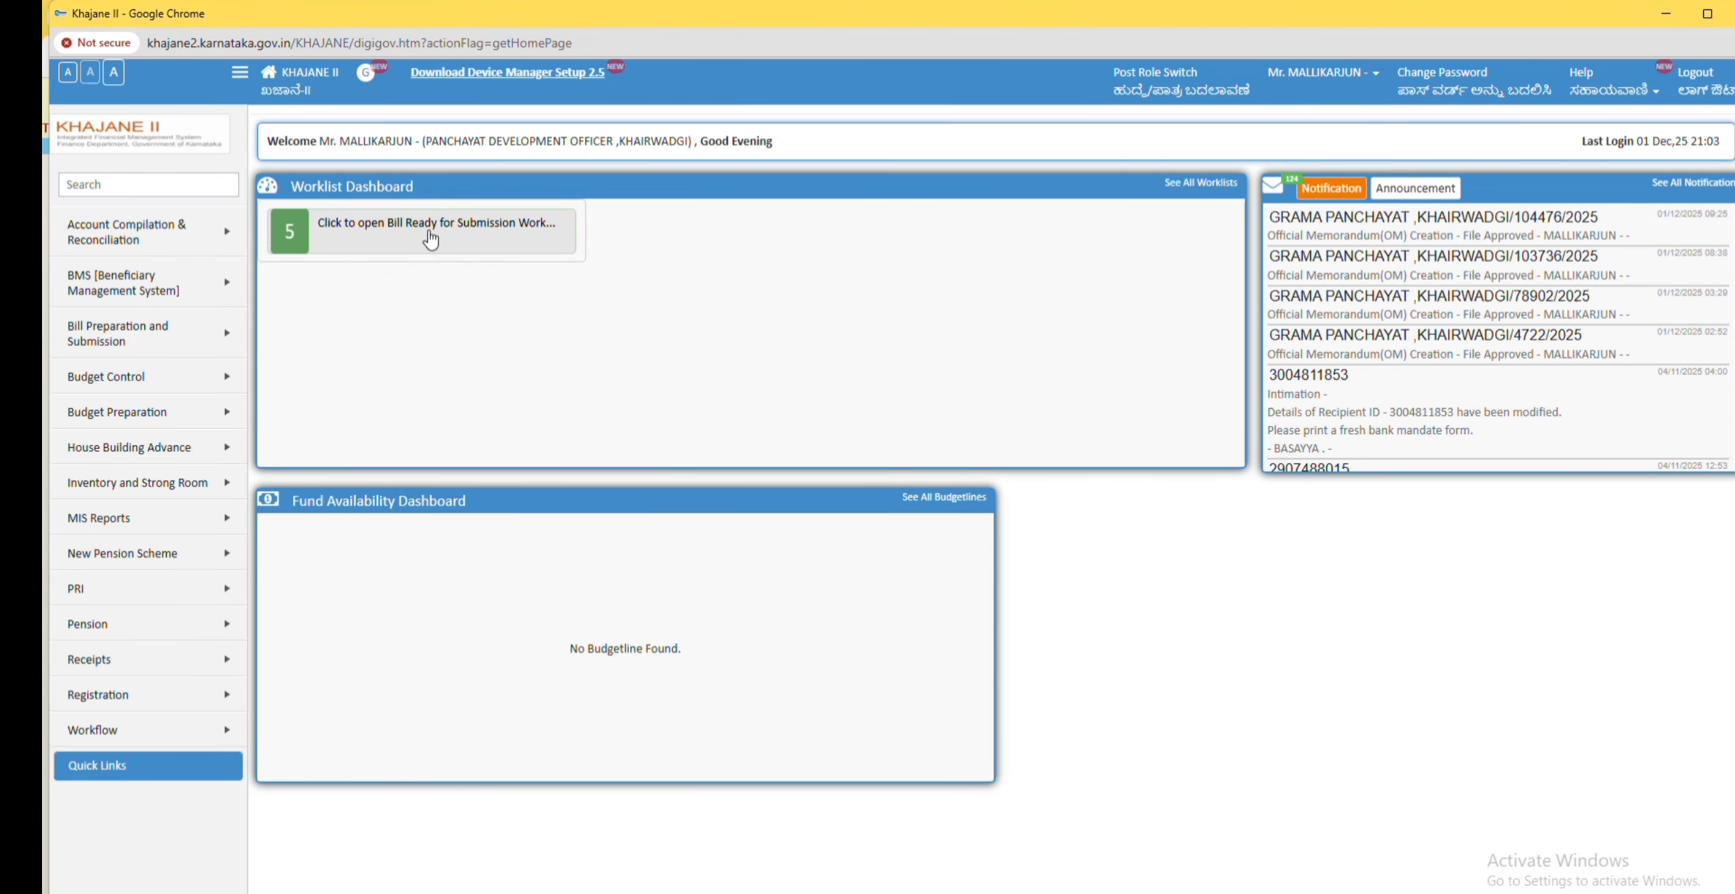
left_click(444, 232)
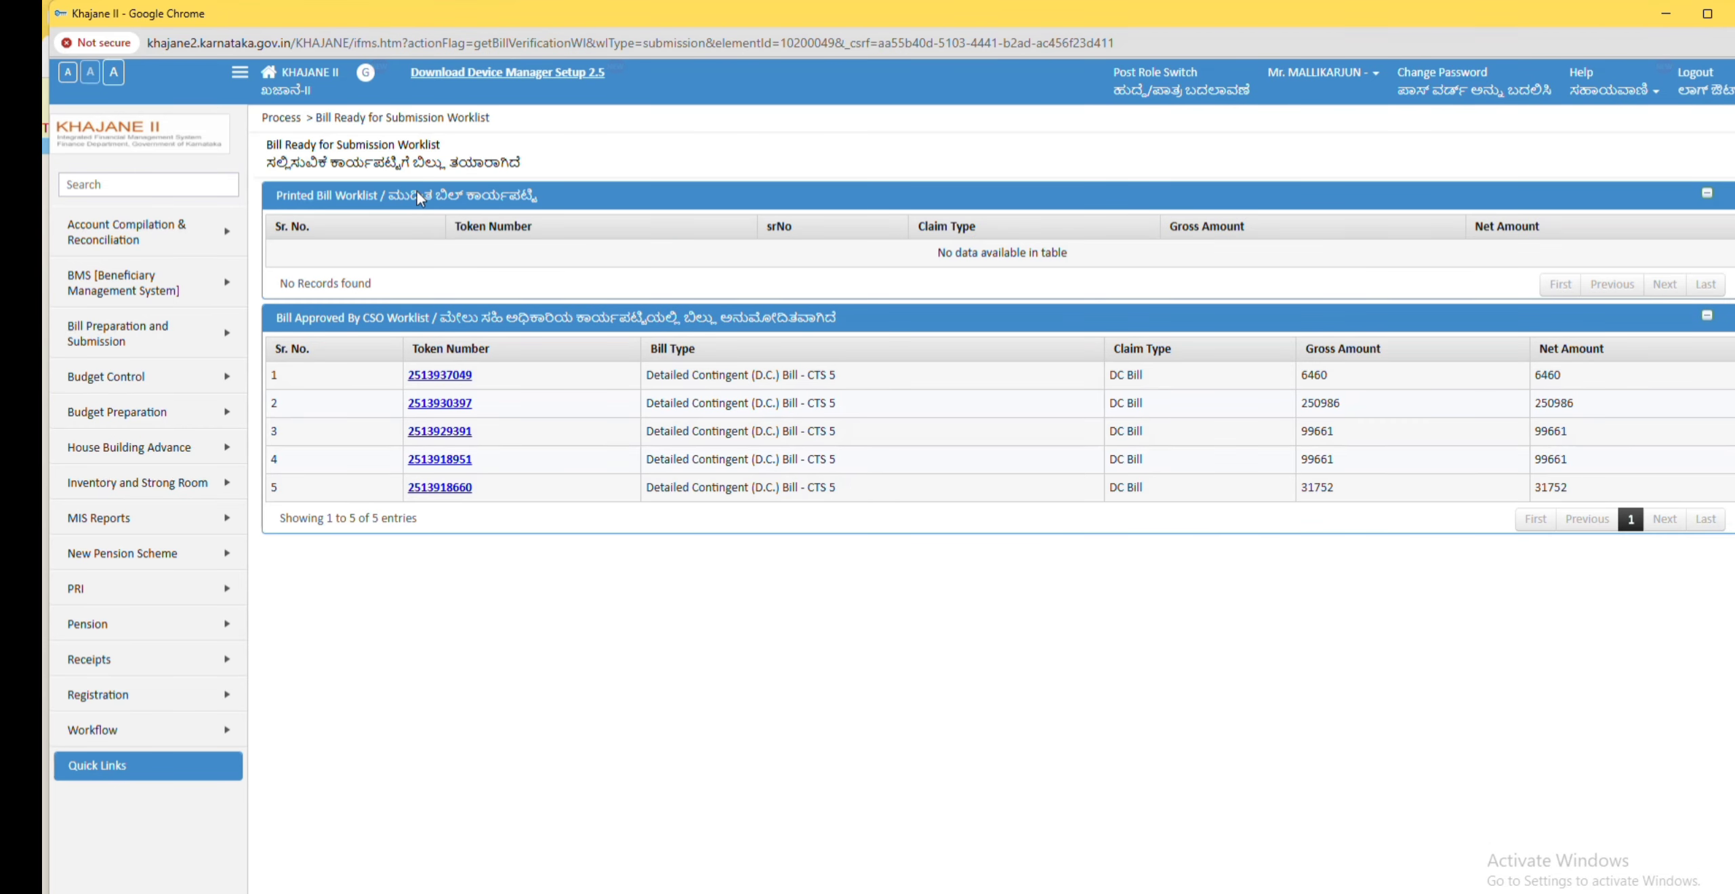
Step: Switch the role to Counter Signing Officer
left_click(1187, 88)
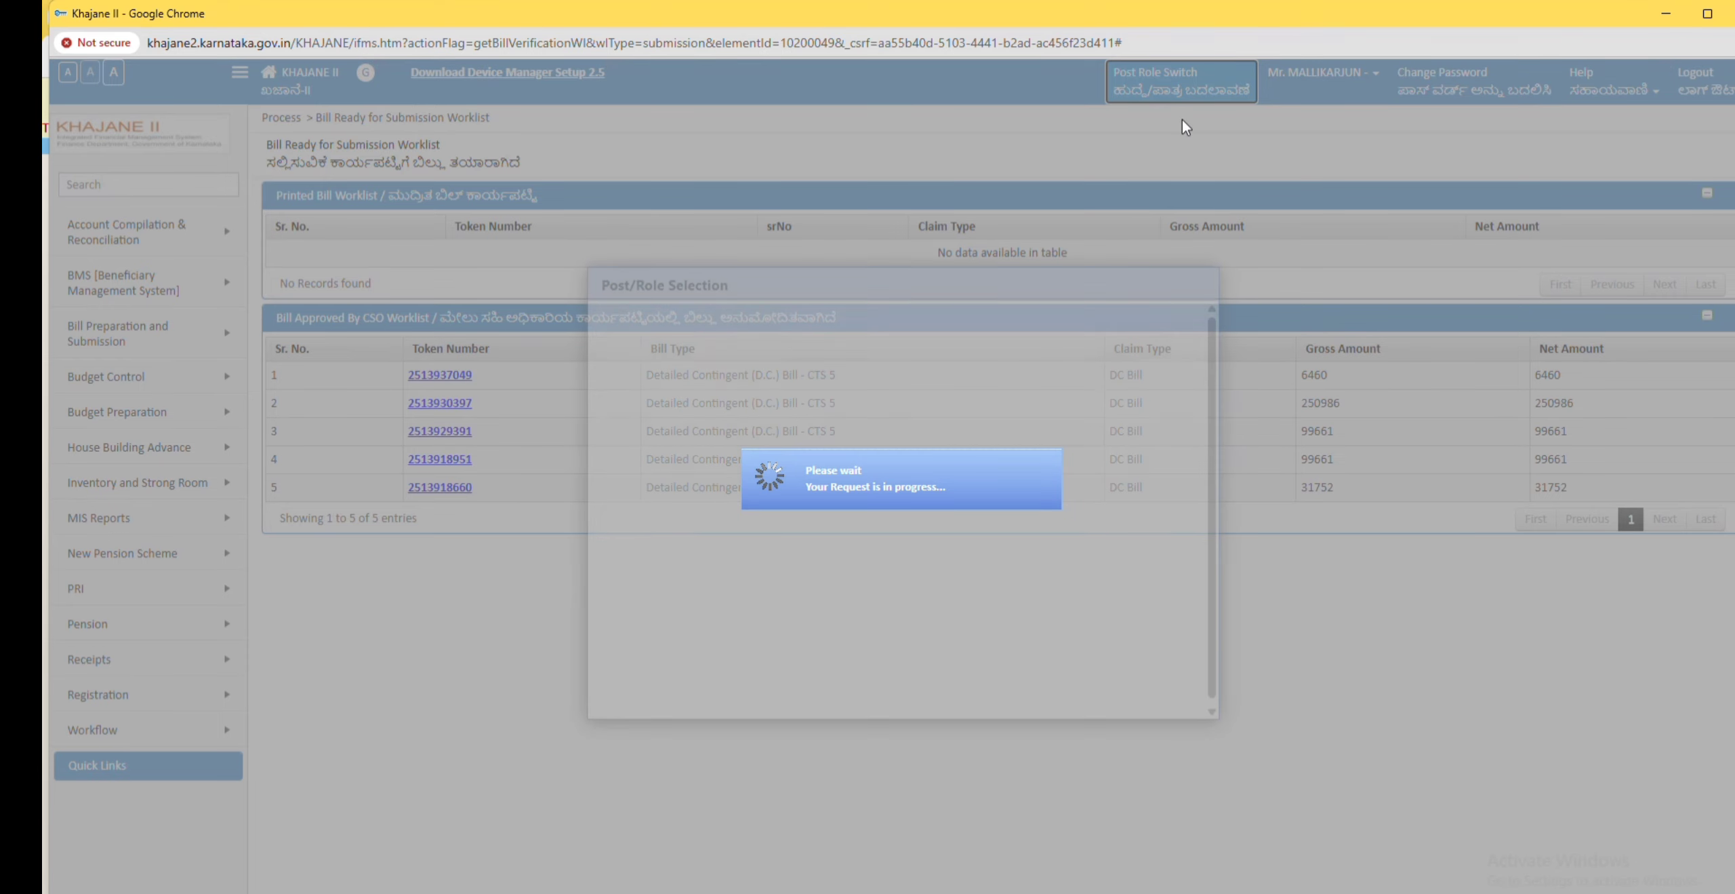
scroll(961, 402, "up", 3)
left_click(959, 393)
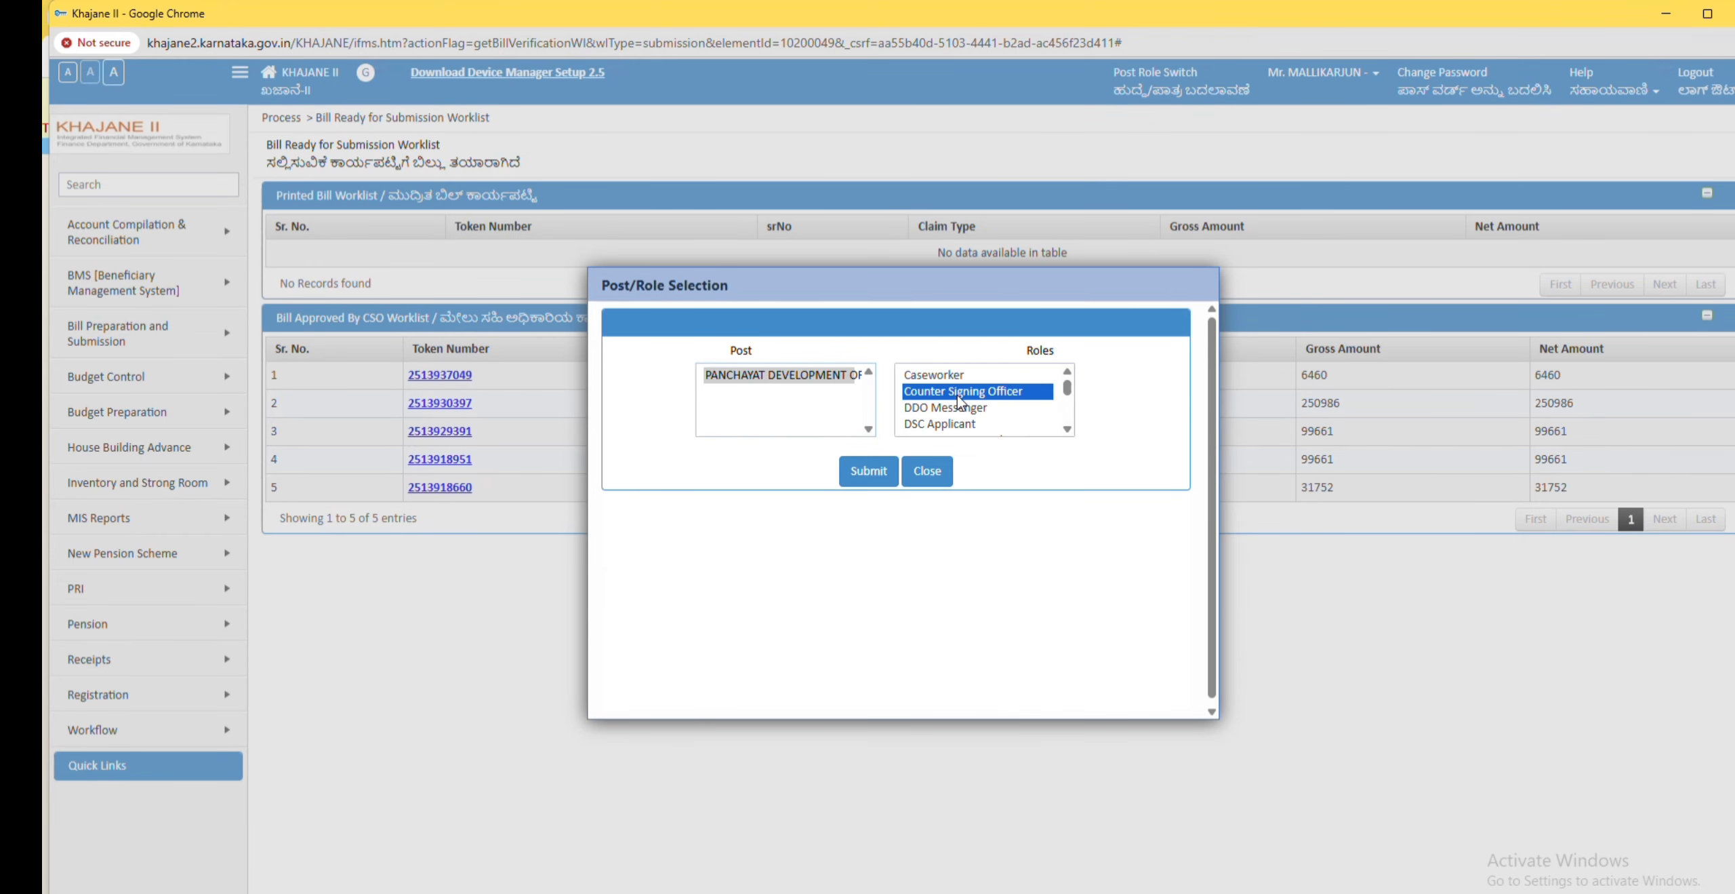
left_click(868, 472)
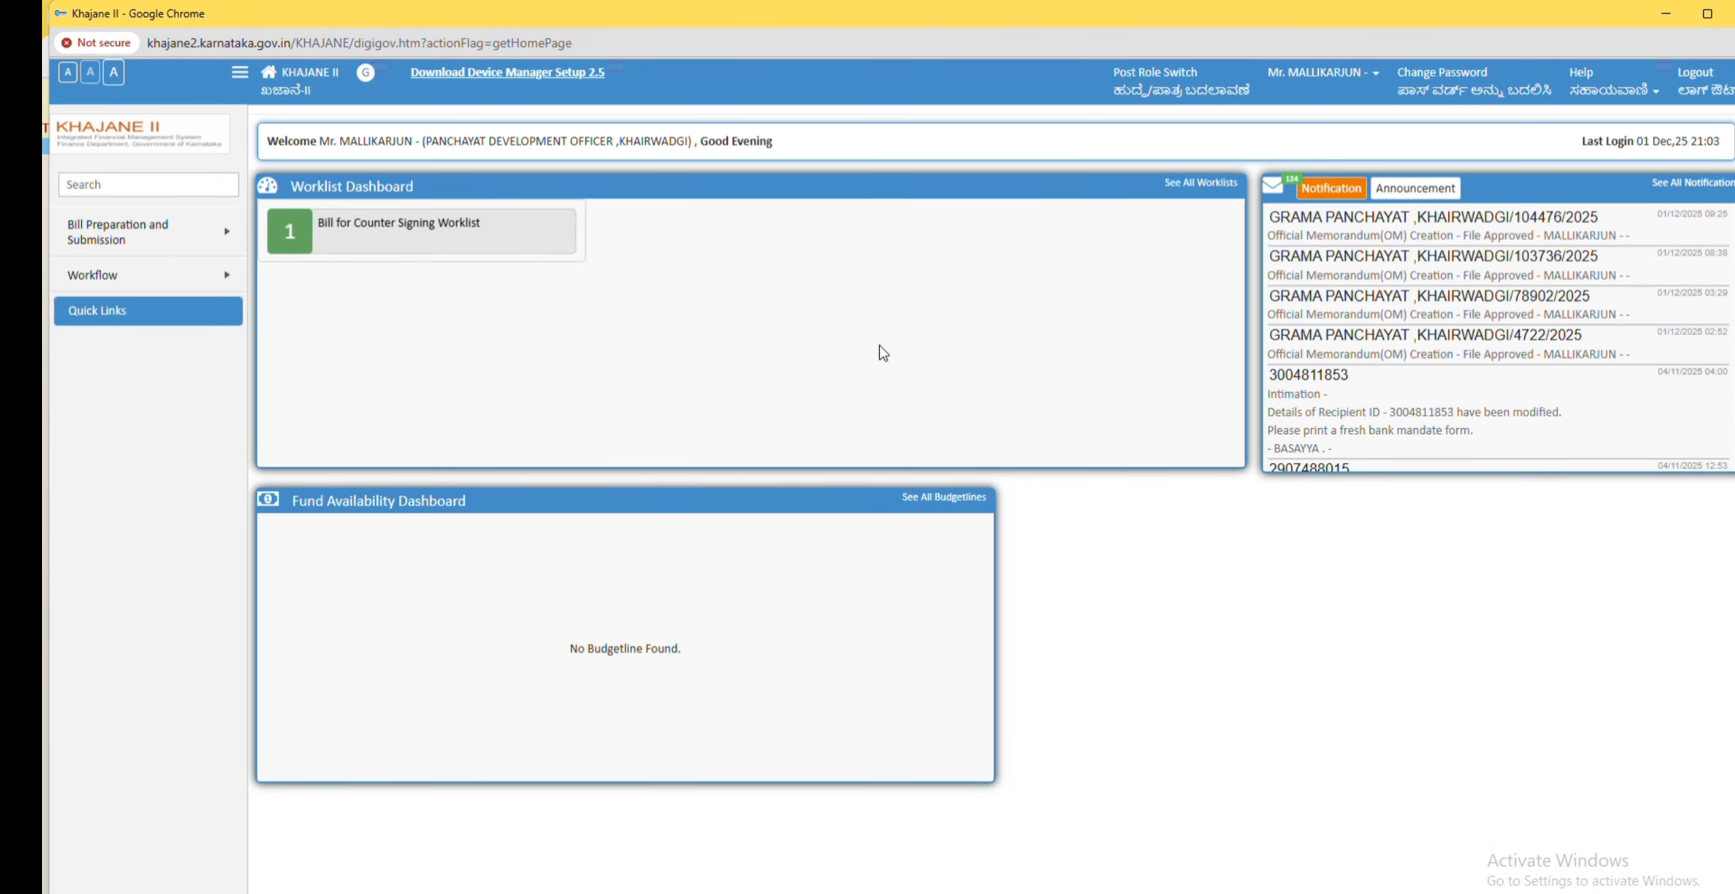
left_click(419, 229)
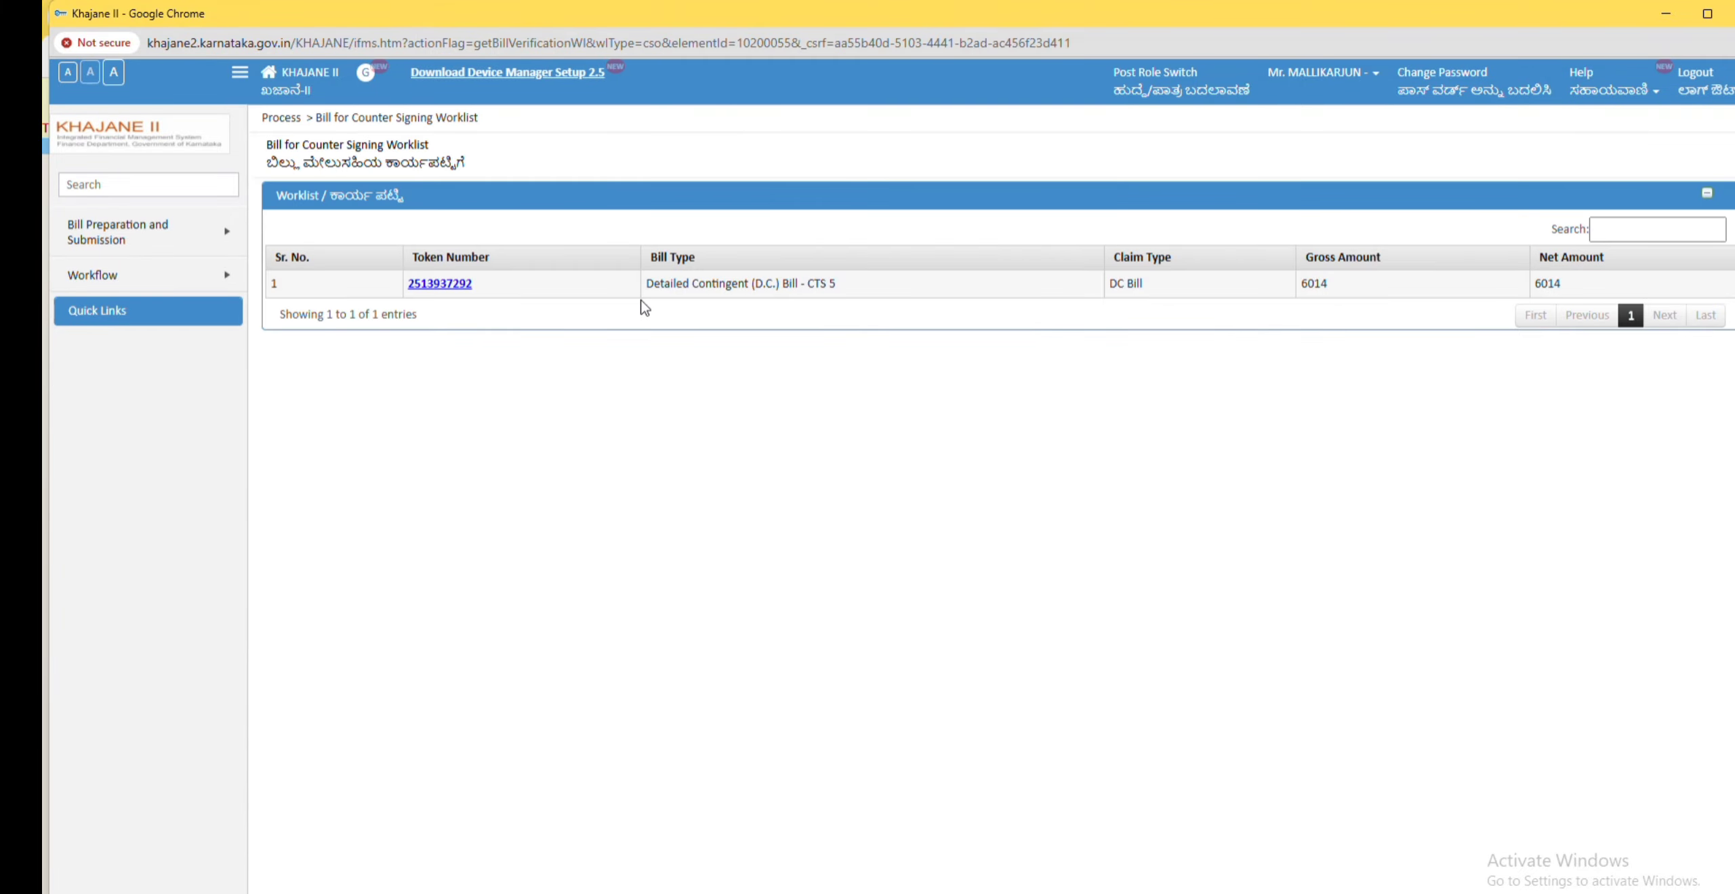
left_click(453, 282)
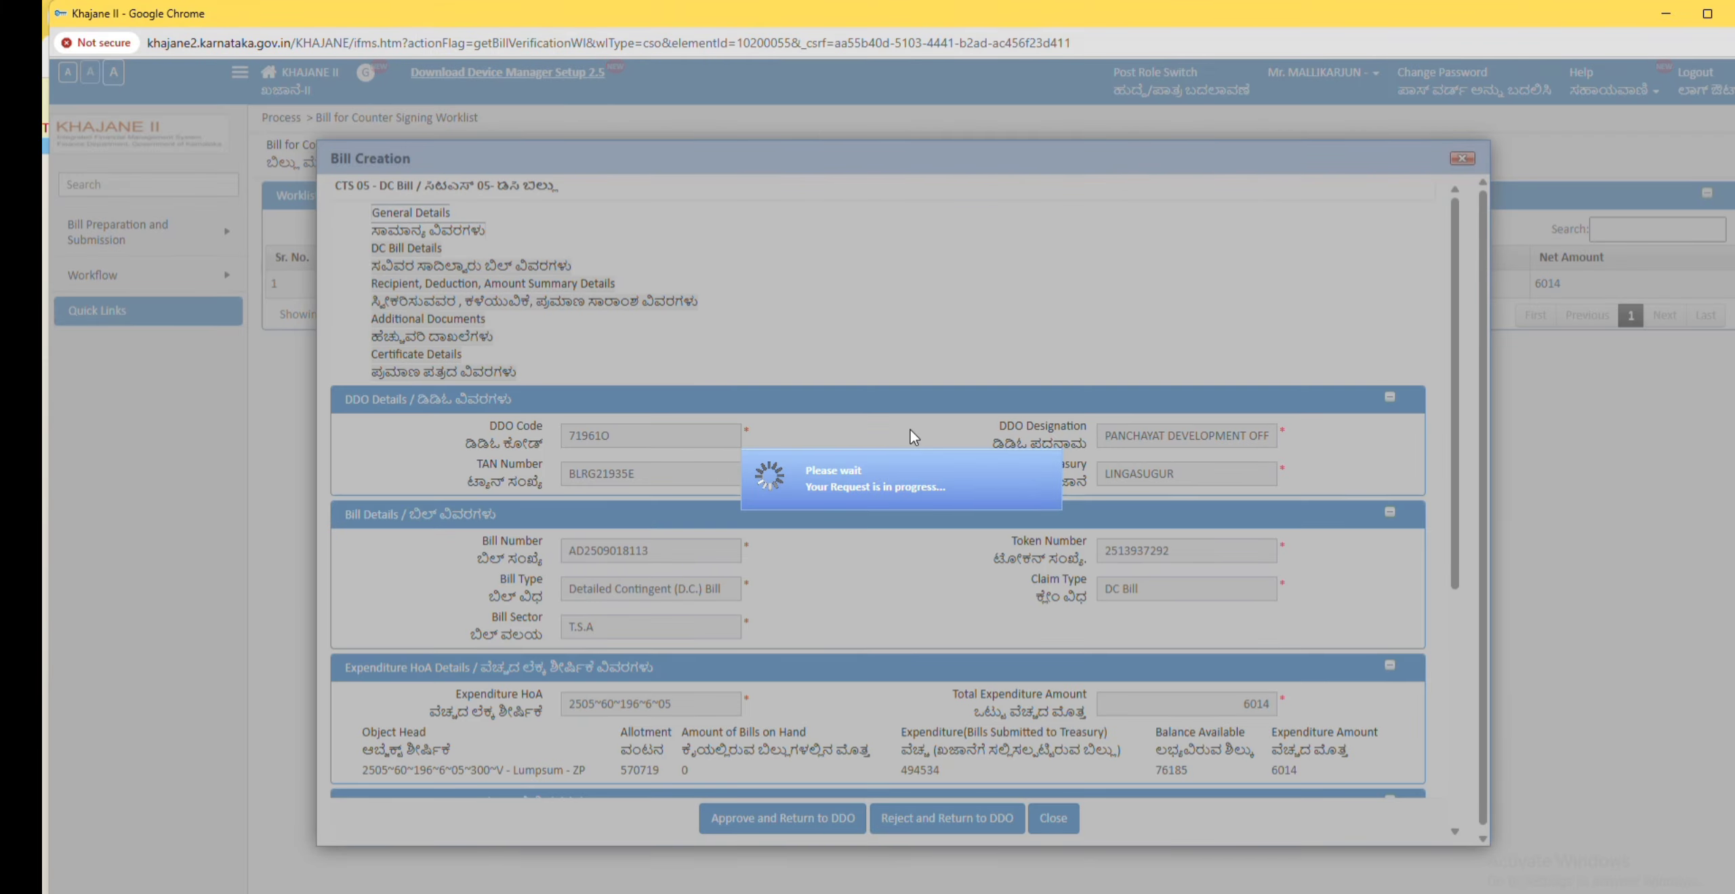
scroll(821, 391, "down", 8)
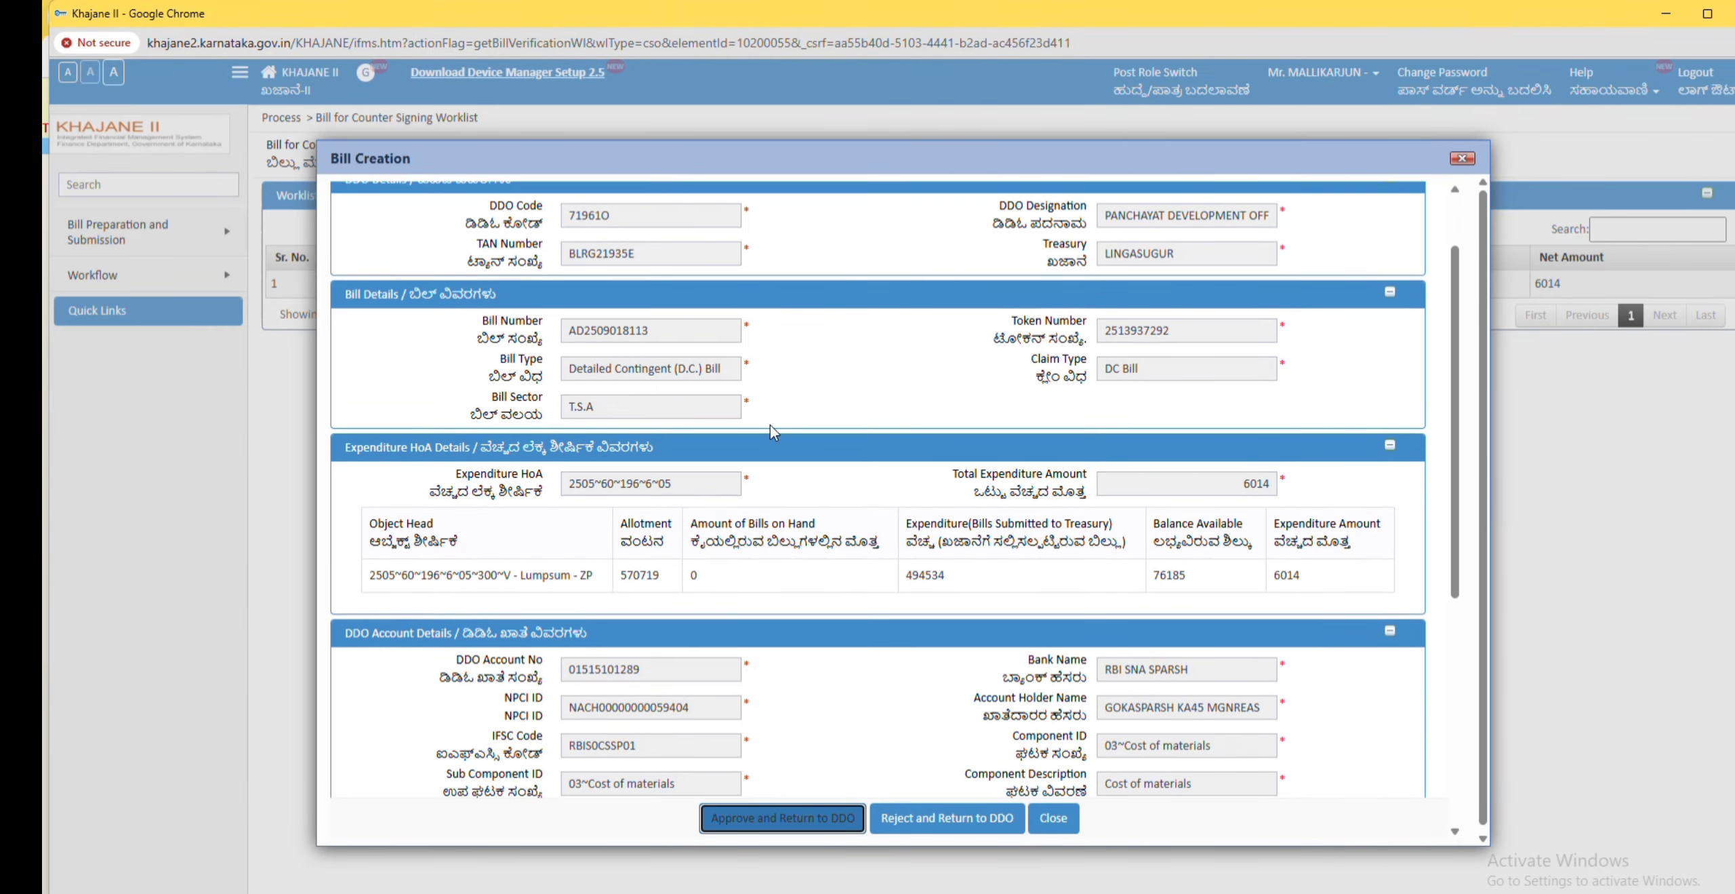
scroll(780, 576, "down", 2)
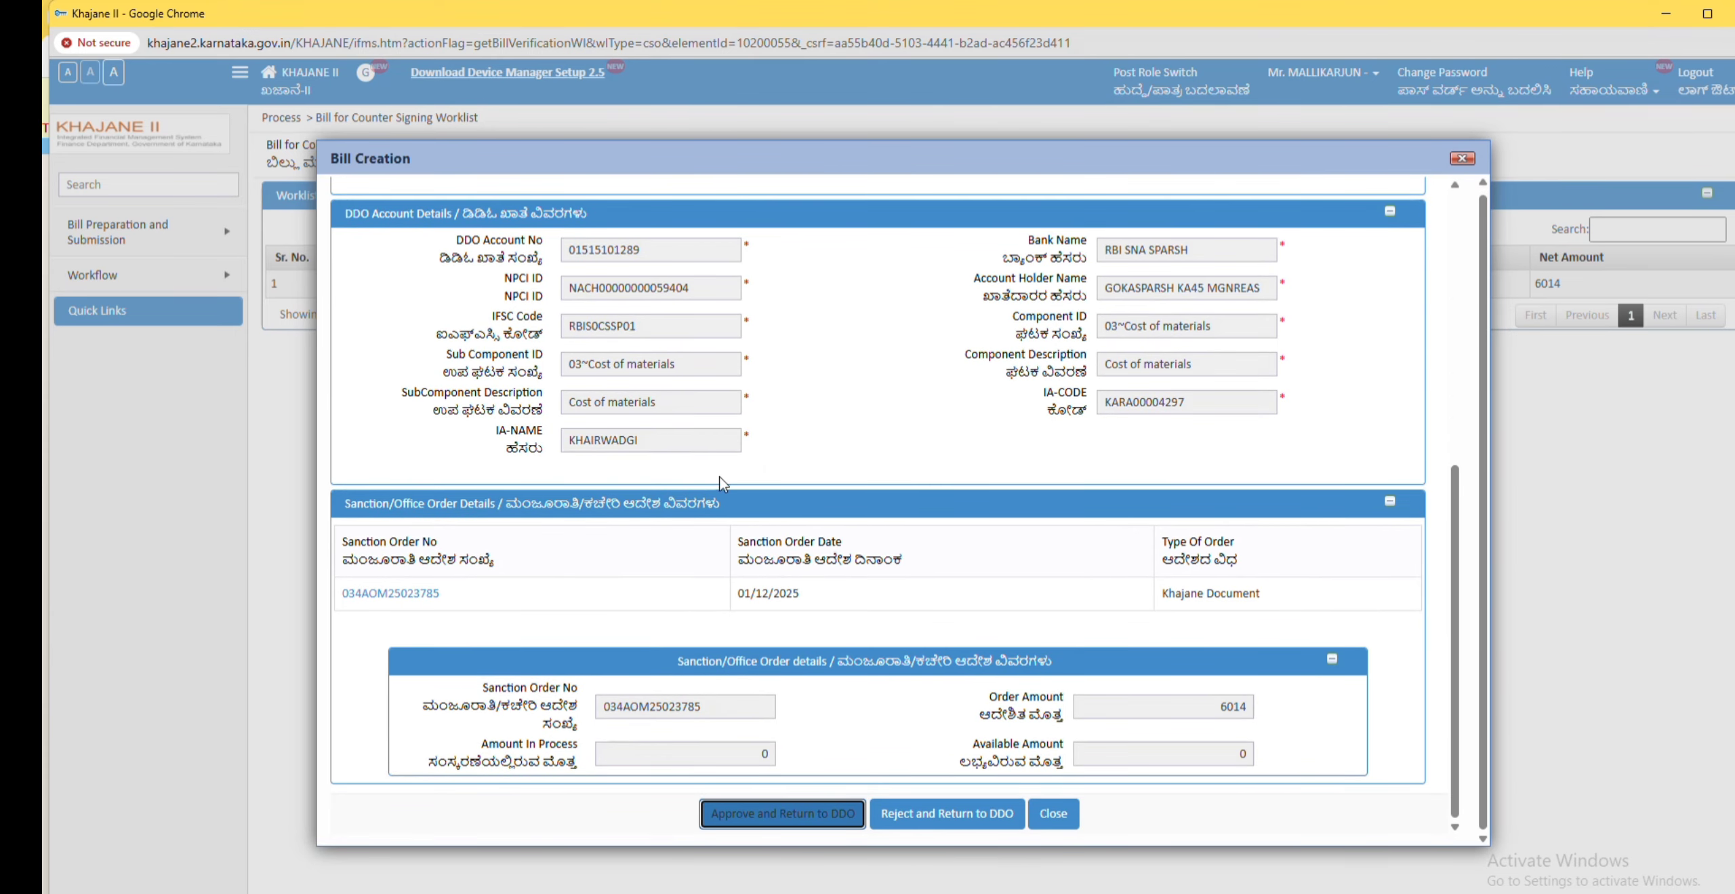
scroll(600, 461, "up", 6)
scroll(600, 461, "up", 3)
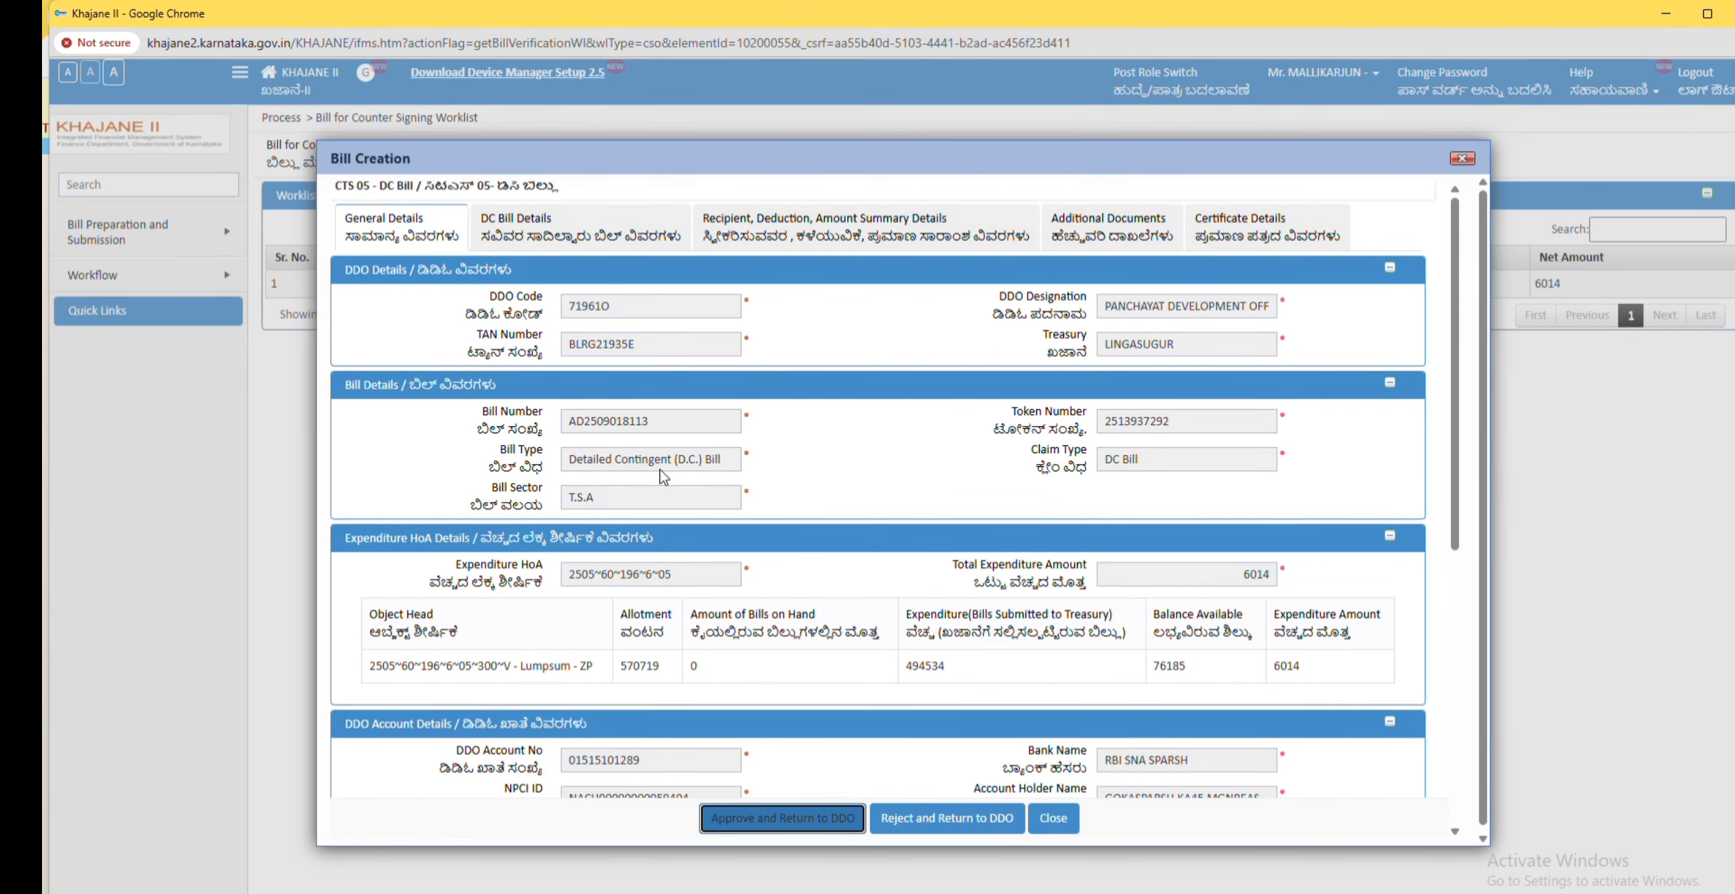
scroll(753, 576, "down", 10)
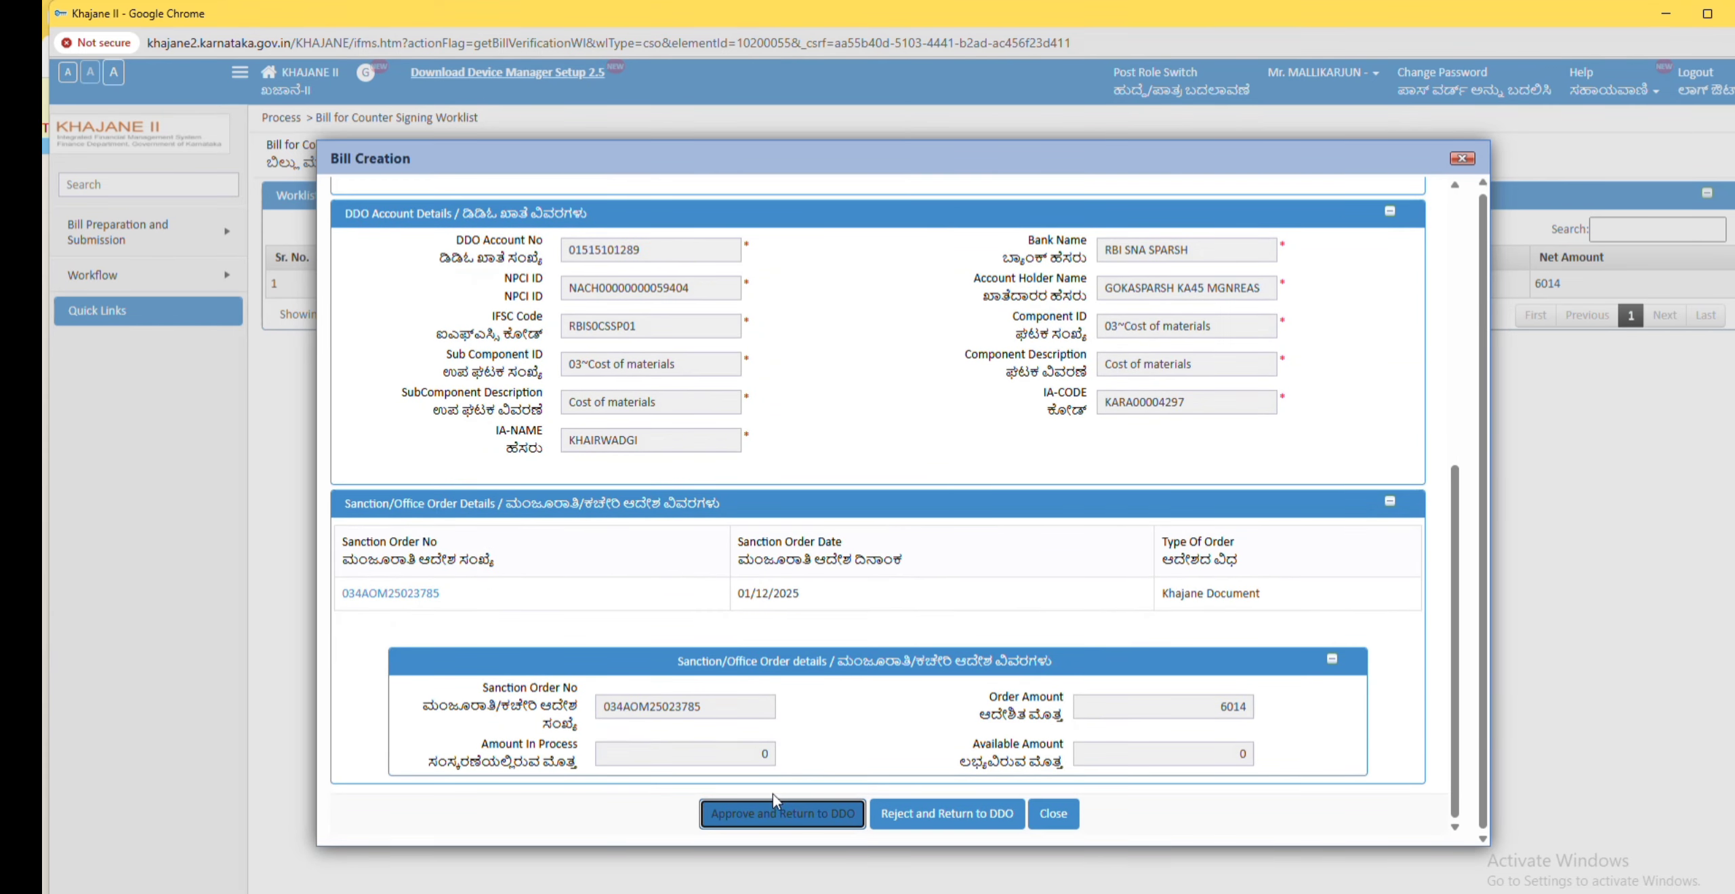
left_click(780, 814)
left_click(989, 152)
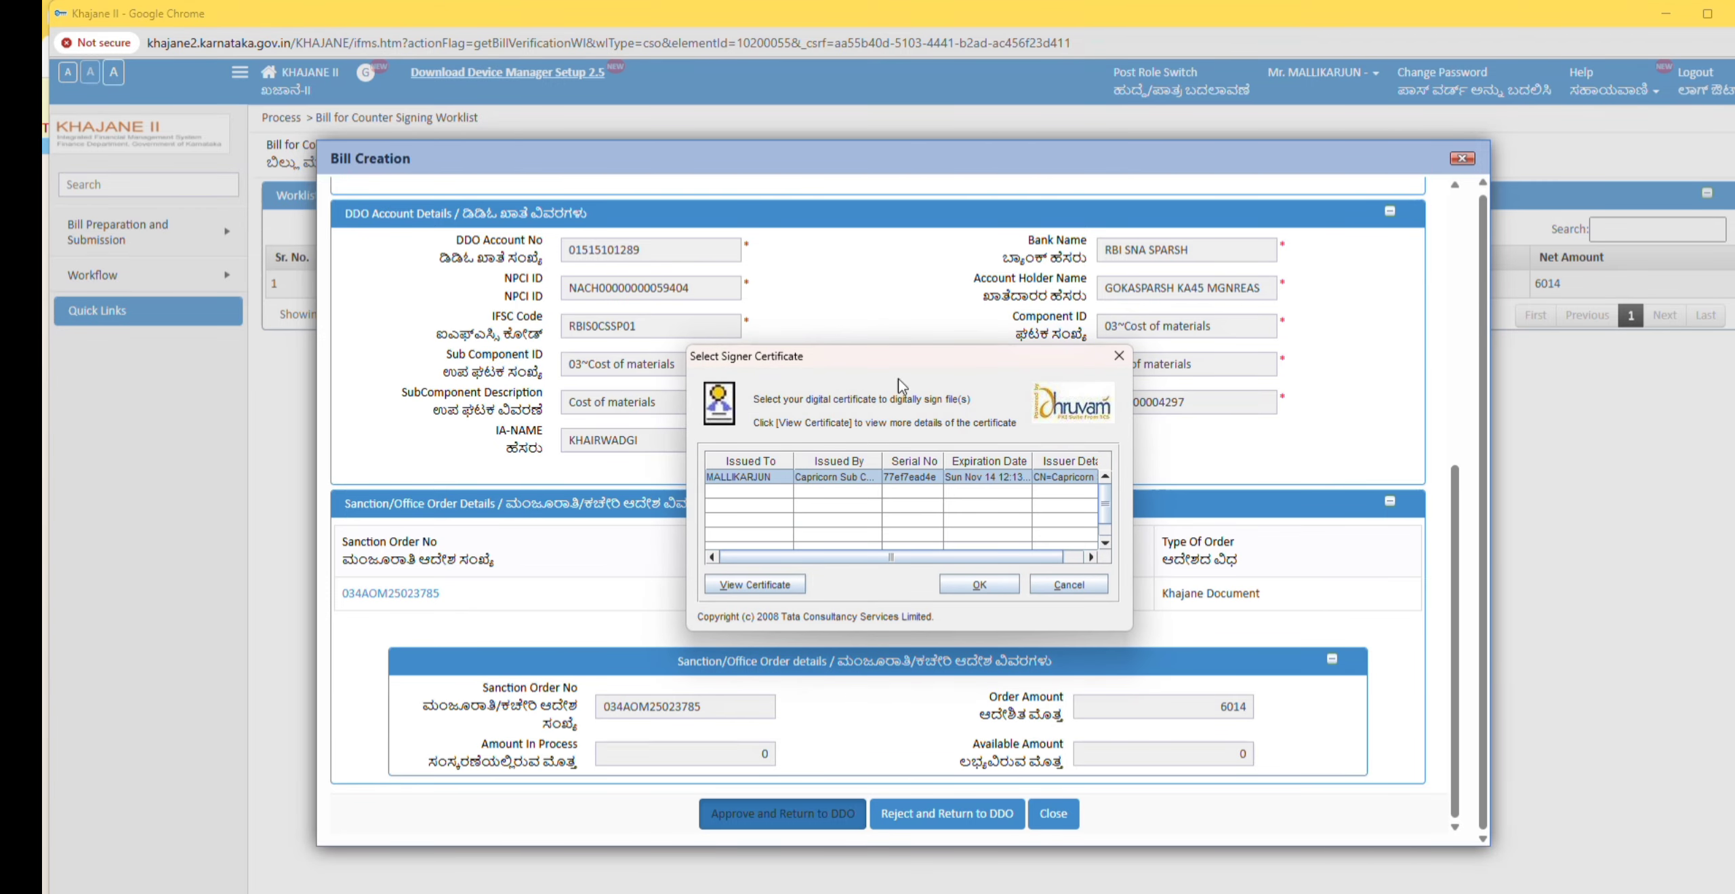
left_click(980, 585)
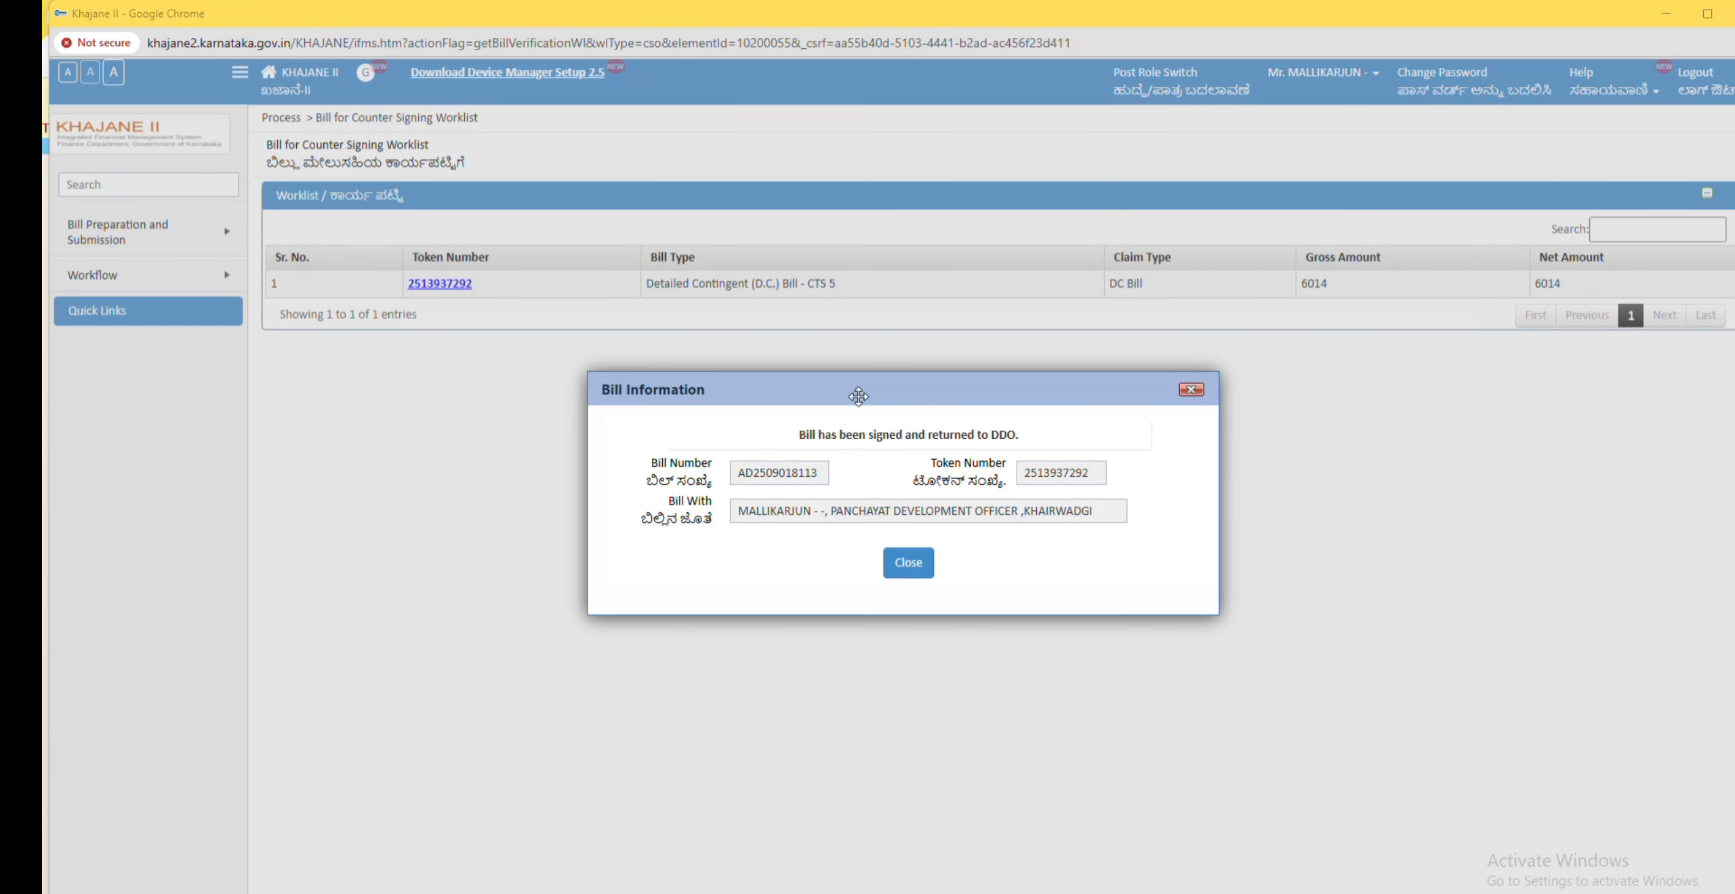
left_click(906, 563)
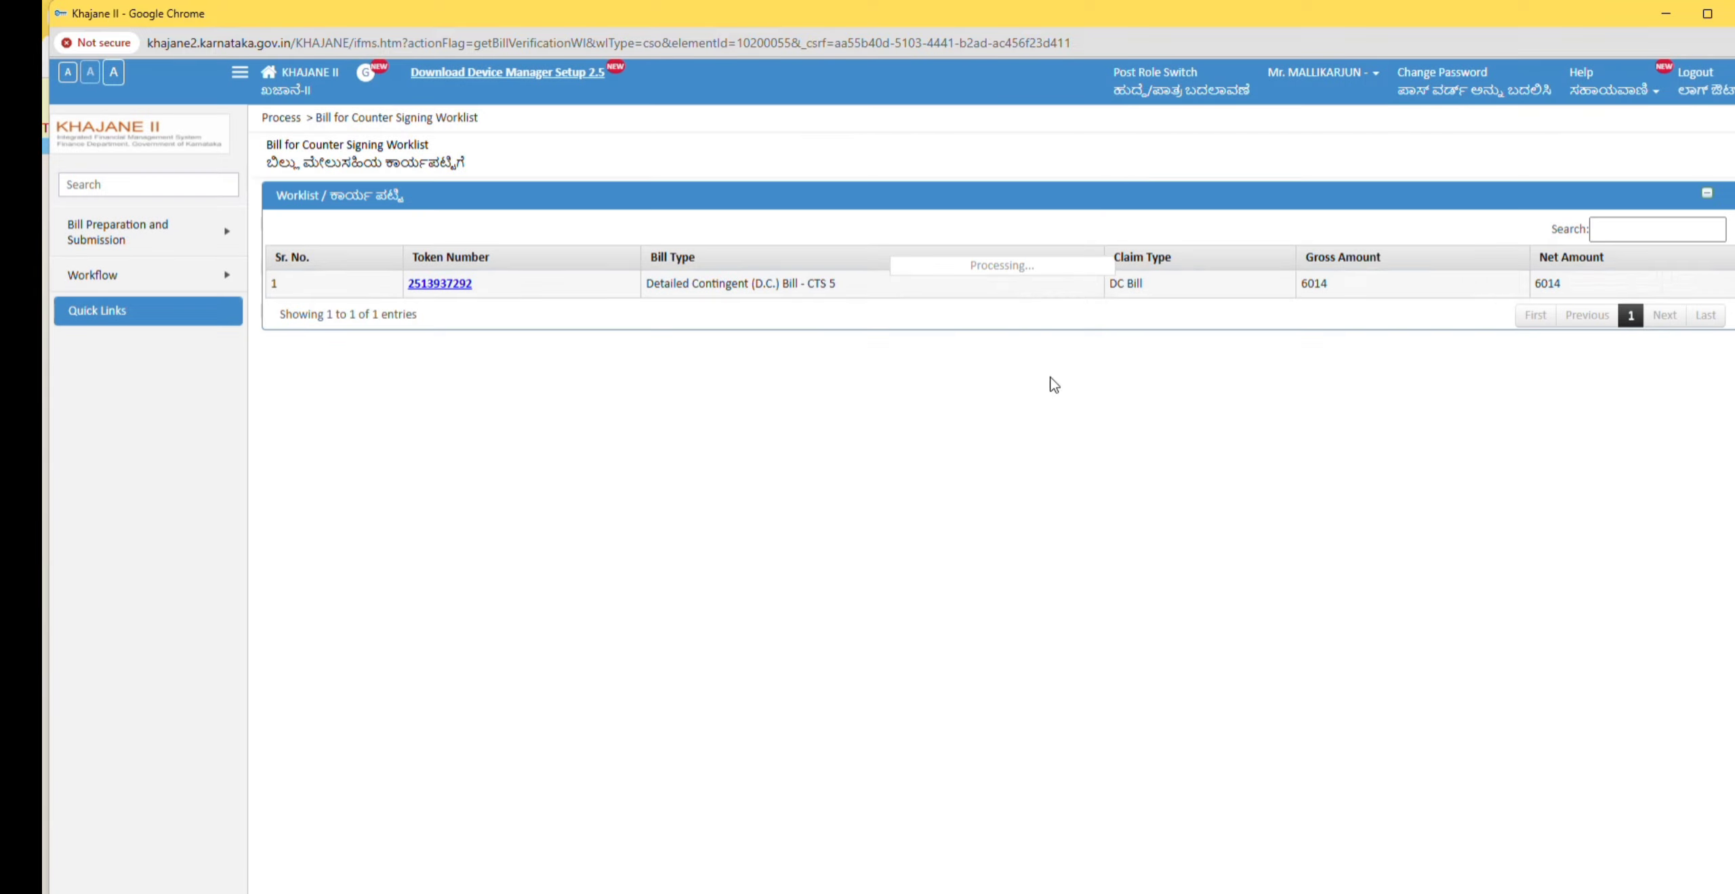
Step: Switch the role back to Drawing and Disbursement Officer
left_click(1175, 90)
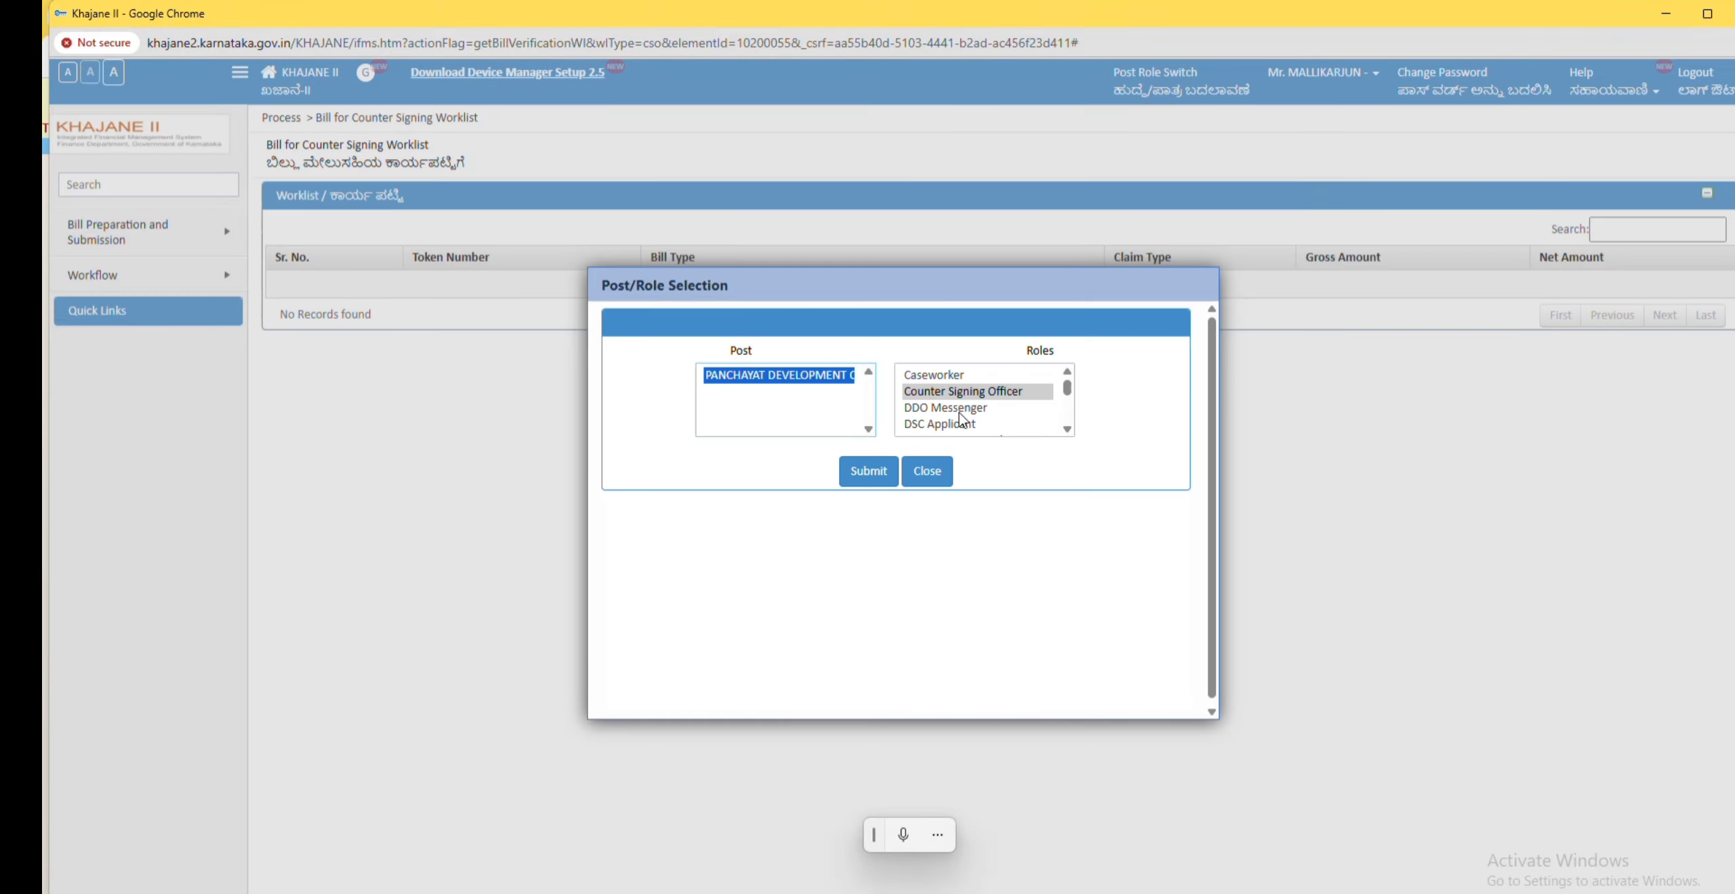
scroll(995, 436, "down", 5)
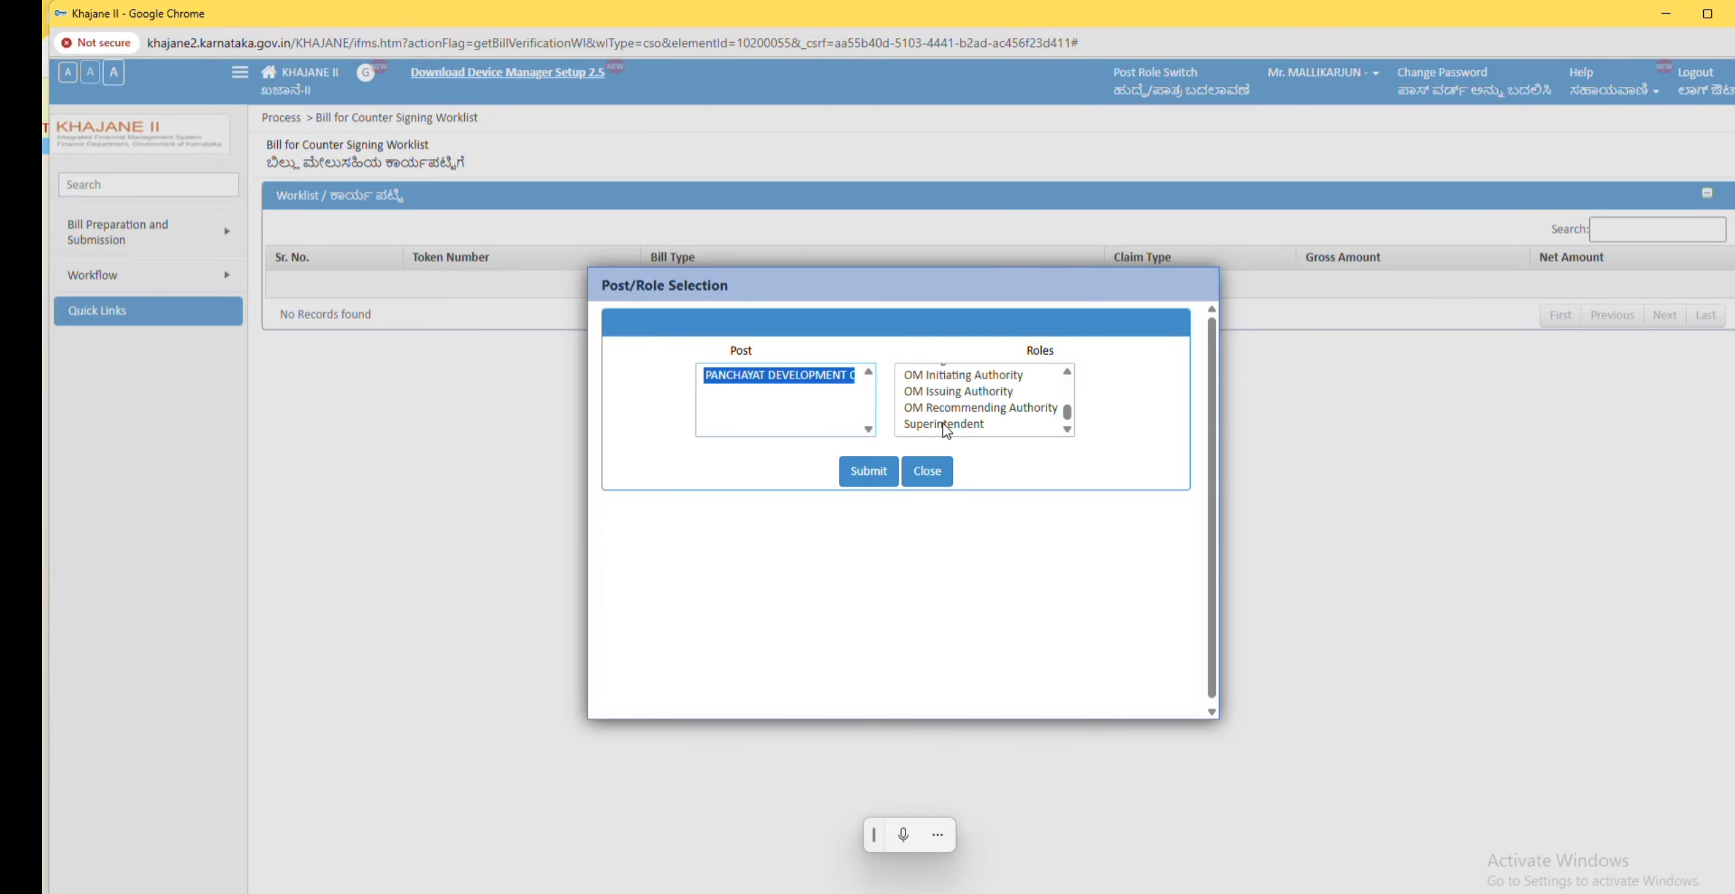
left_click(1068, 372)
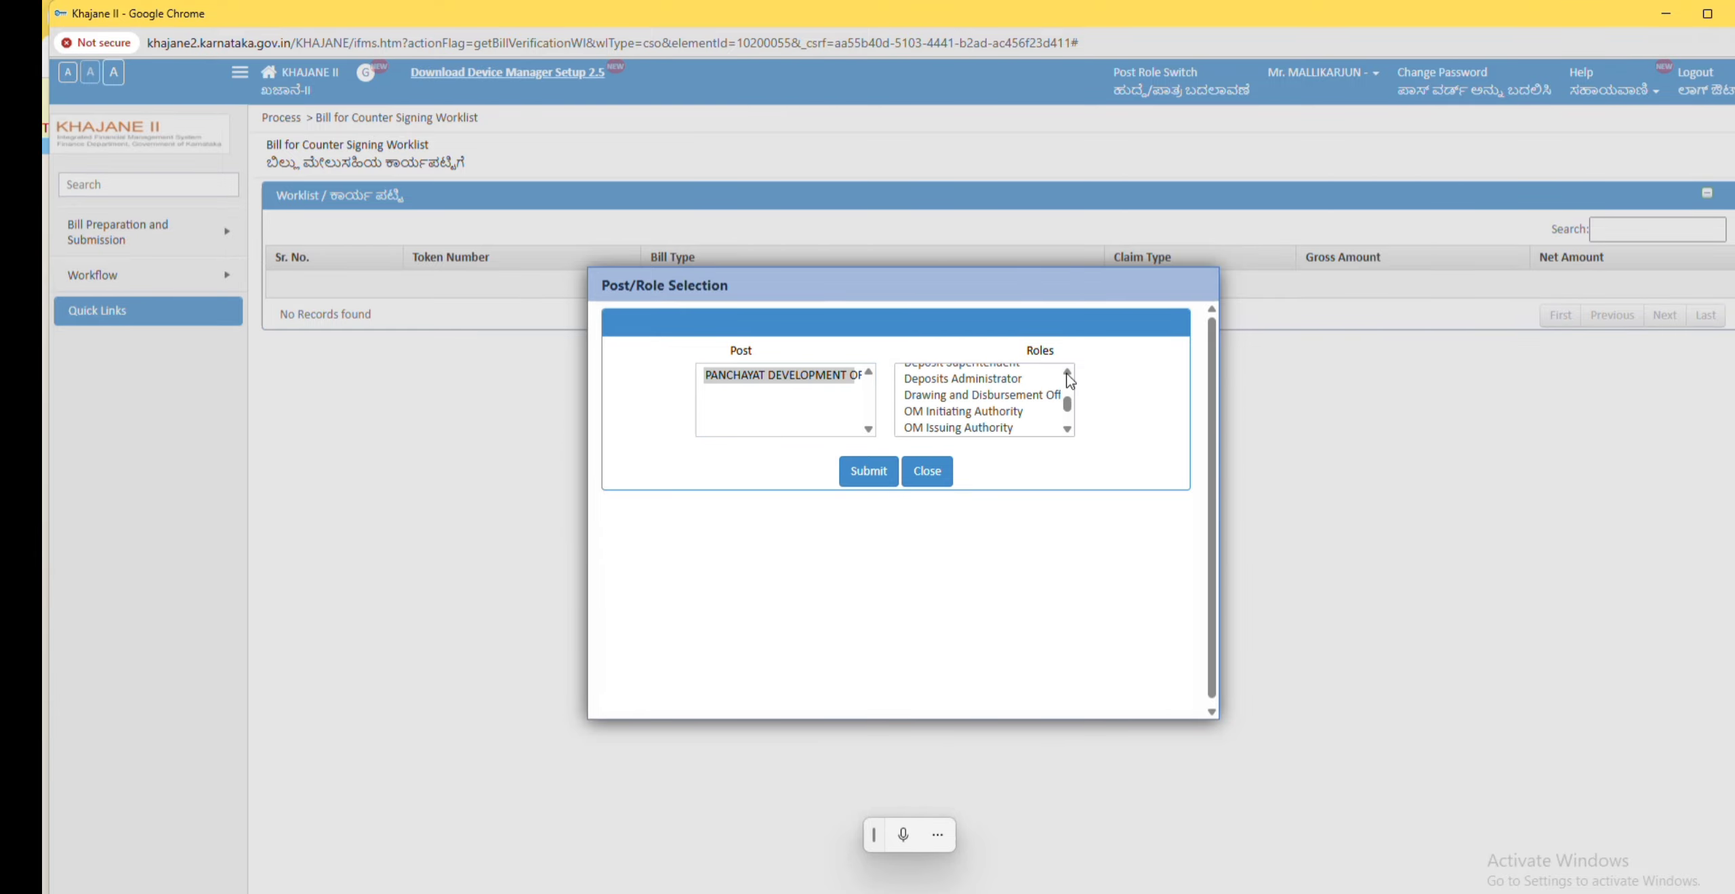
left_click(1068, 372)
left_click(981, 431)
left_click(861, 471)
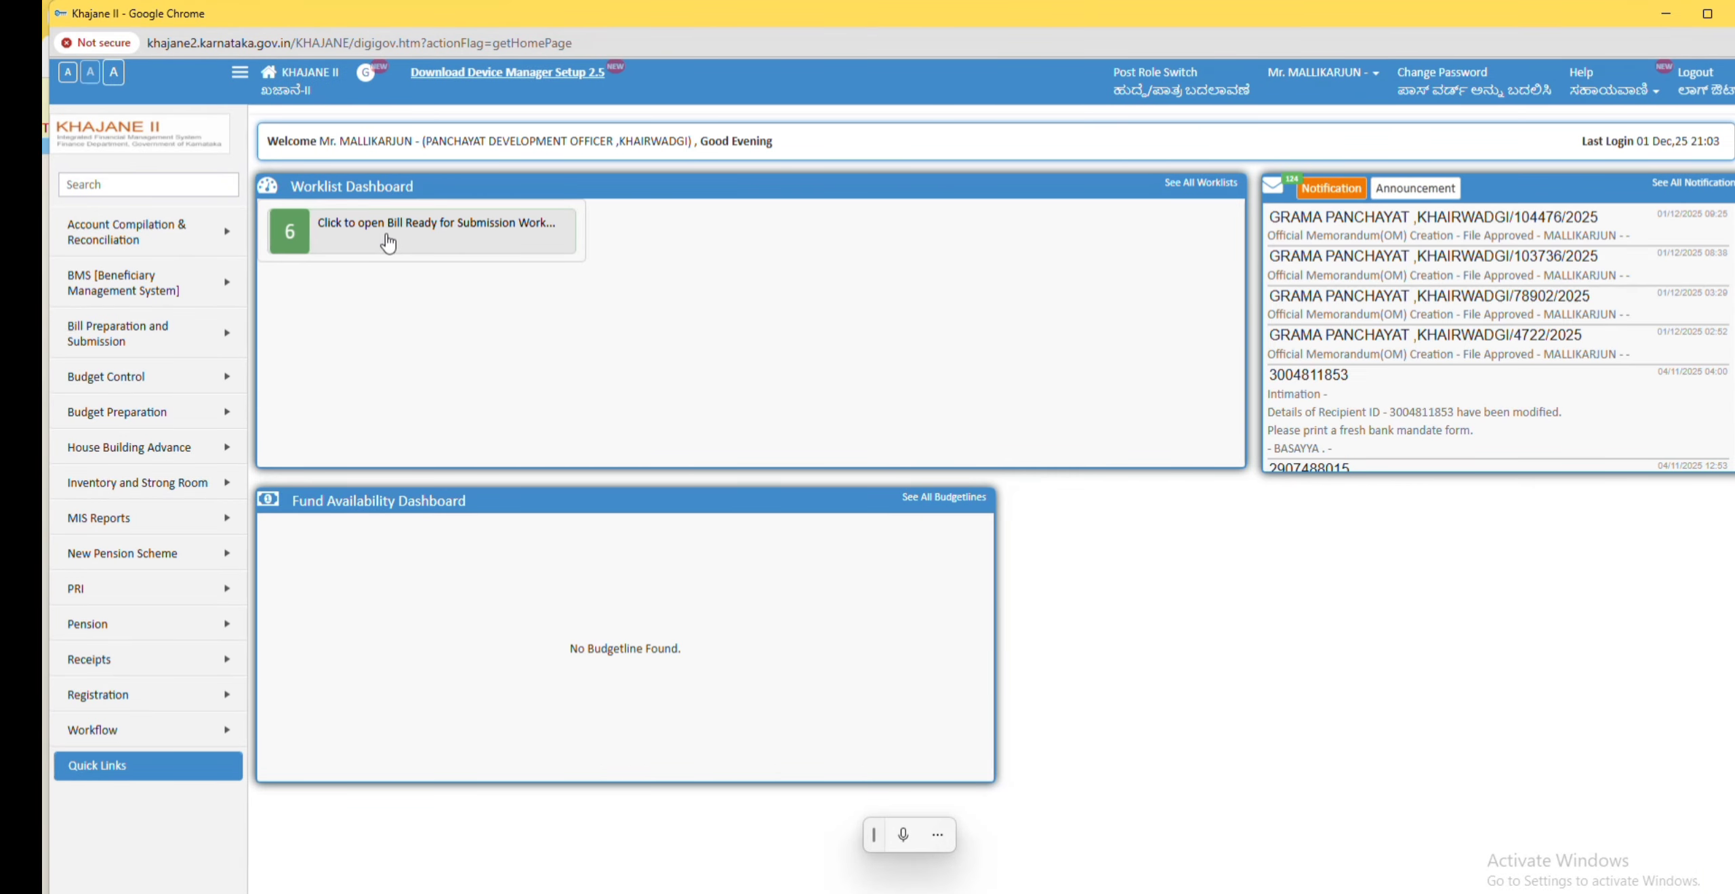
left_click(379, 237)
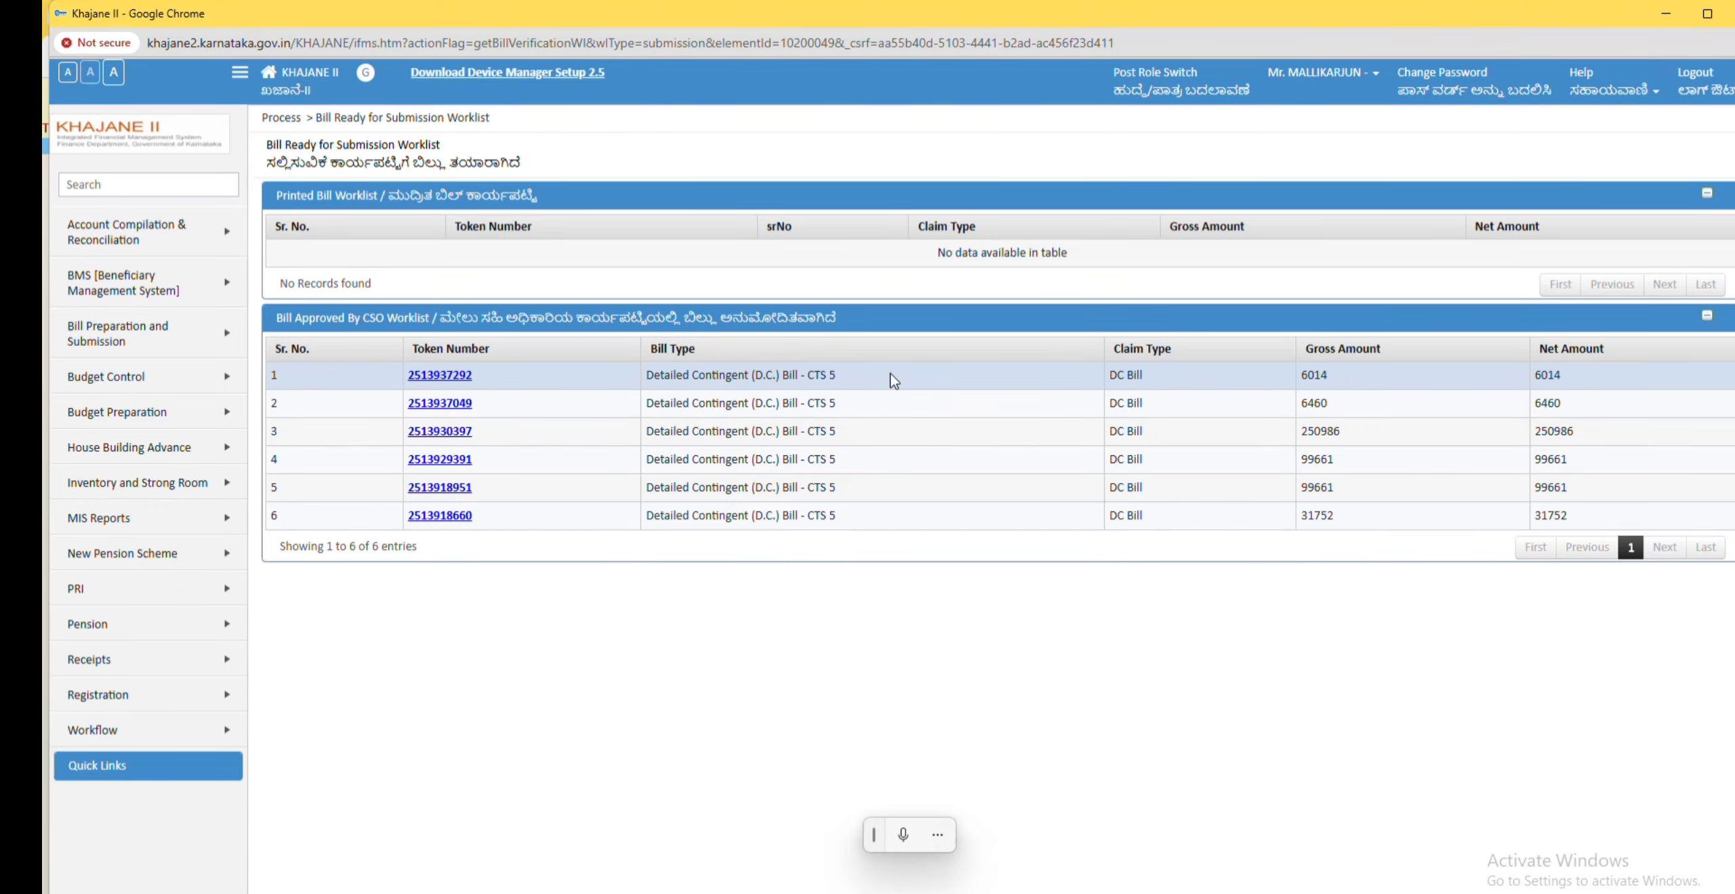
left_click(438, 381)
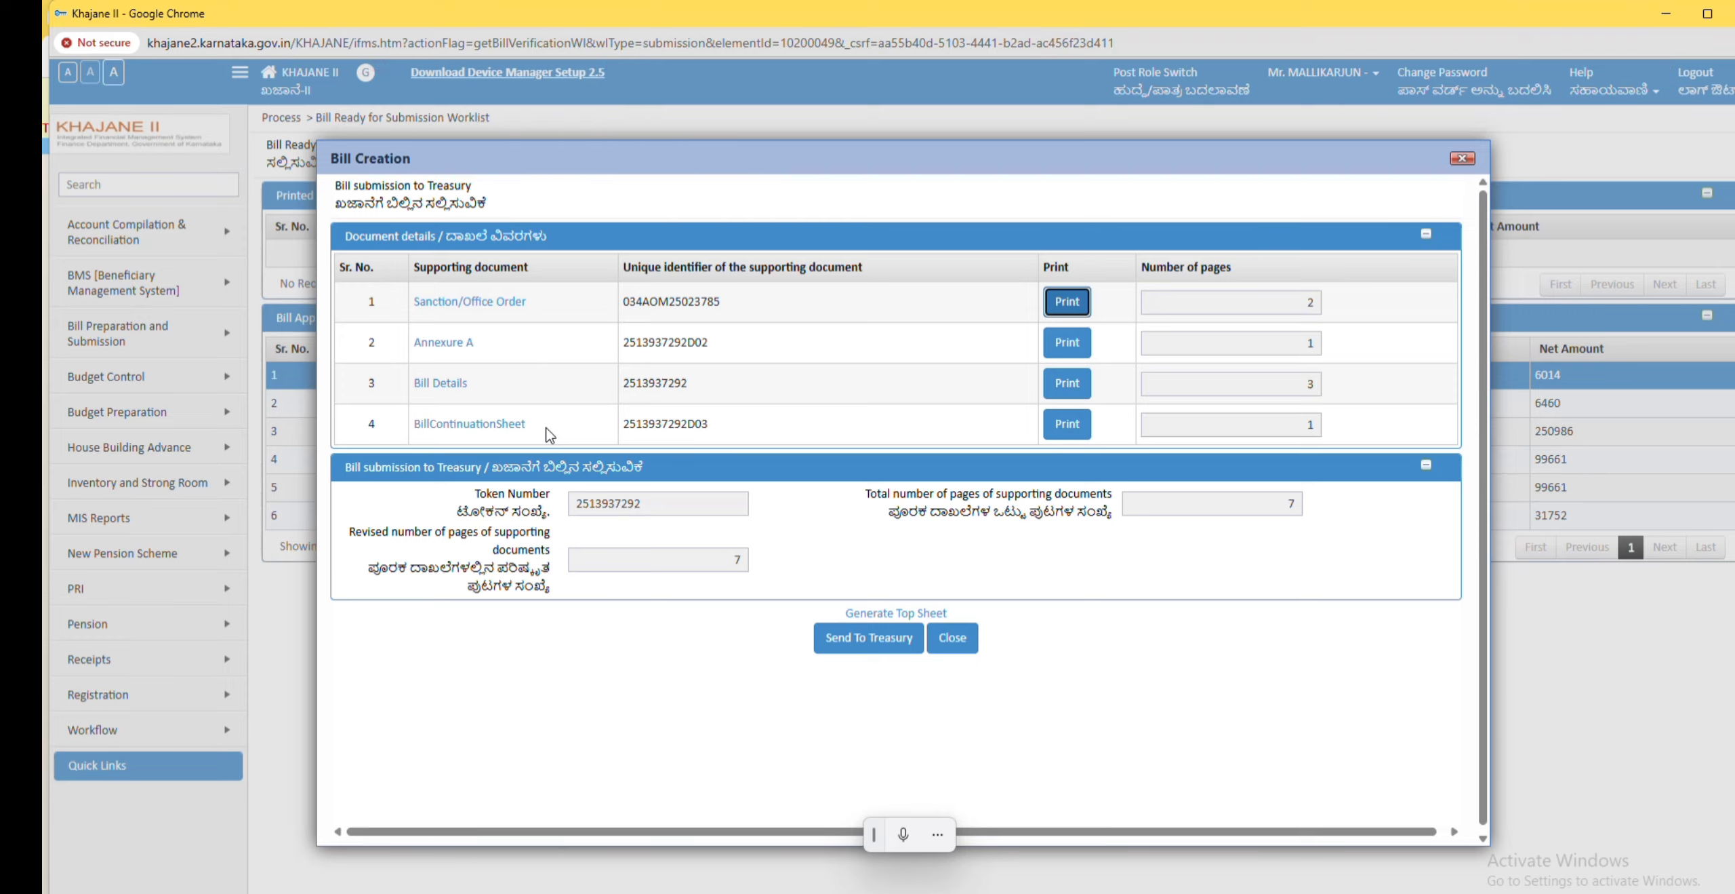
left_click_drag(527, 425, 416, 427)
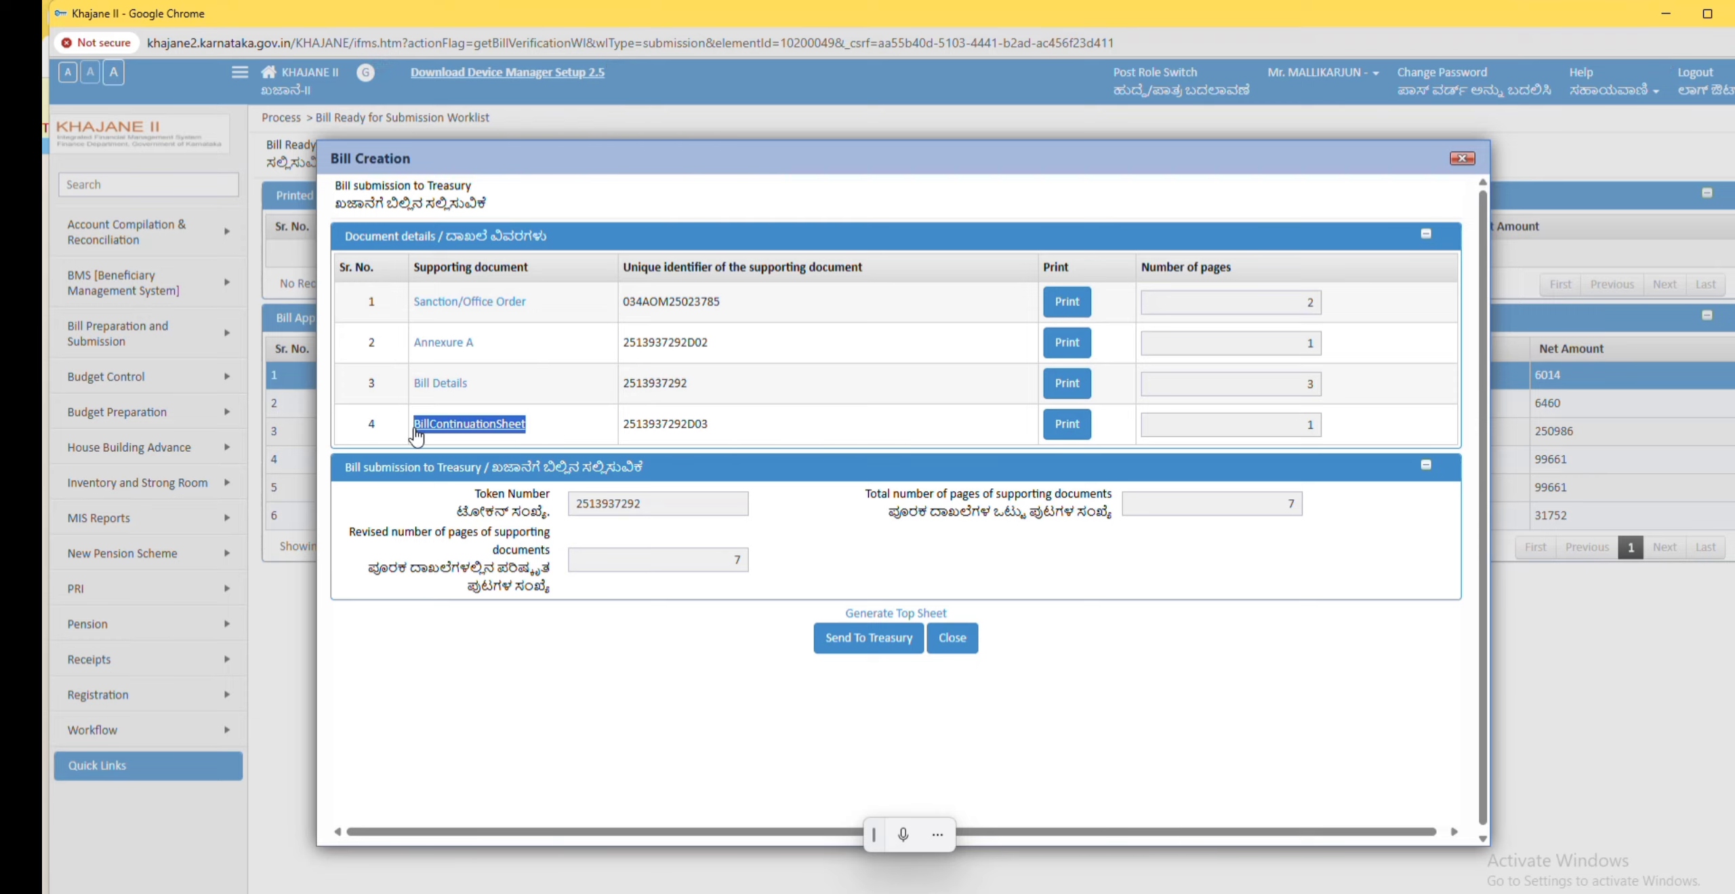
left_click(417, 434)
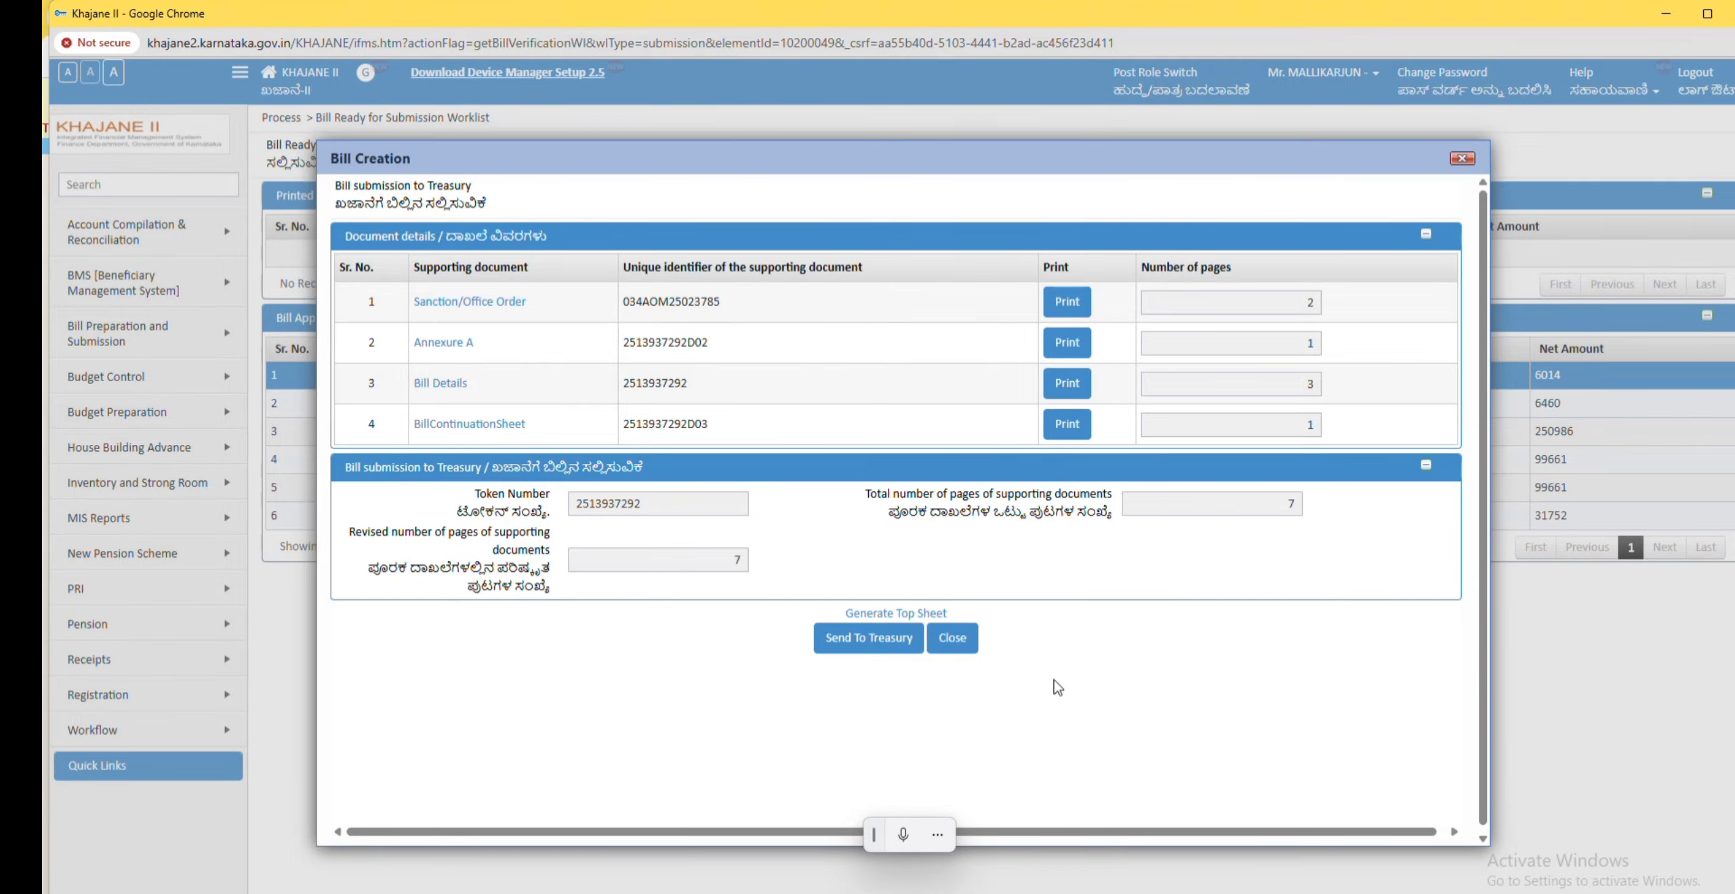